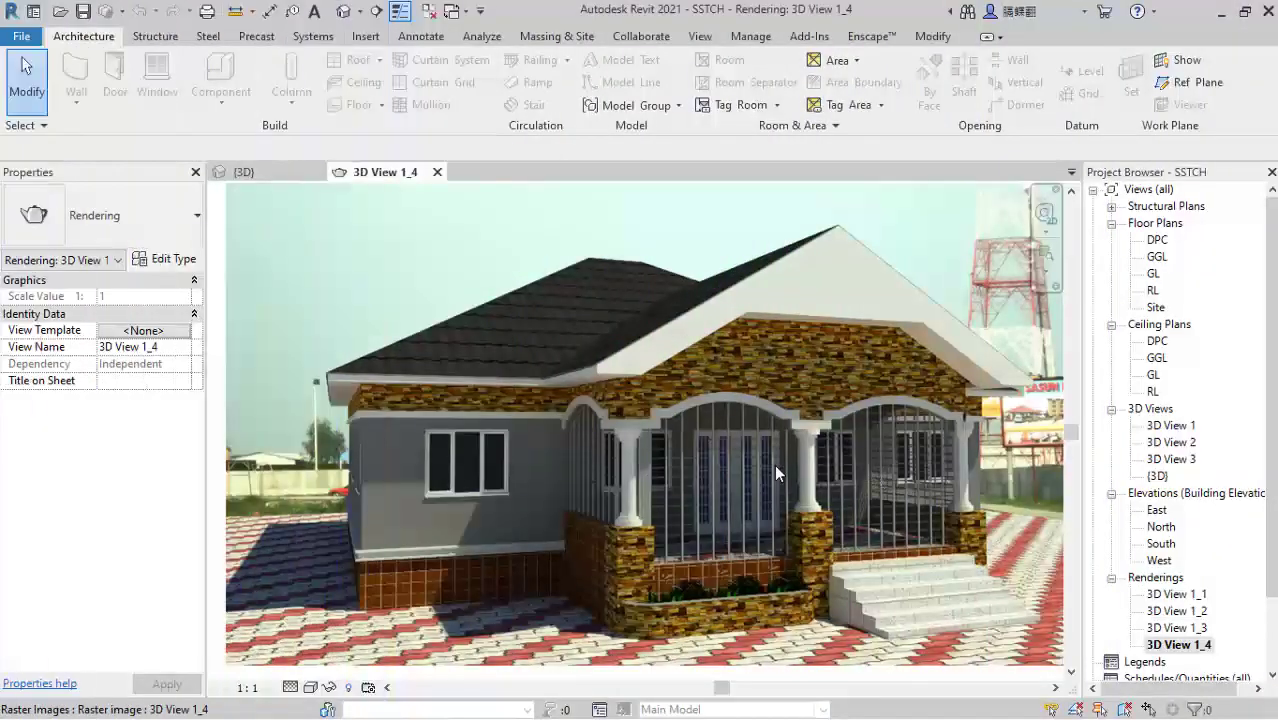
Step: Examine the front windows and their surrounds in the 3D View 1_4 rendering
scroll(672, 495, "down", 2)
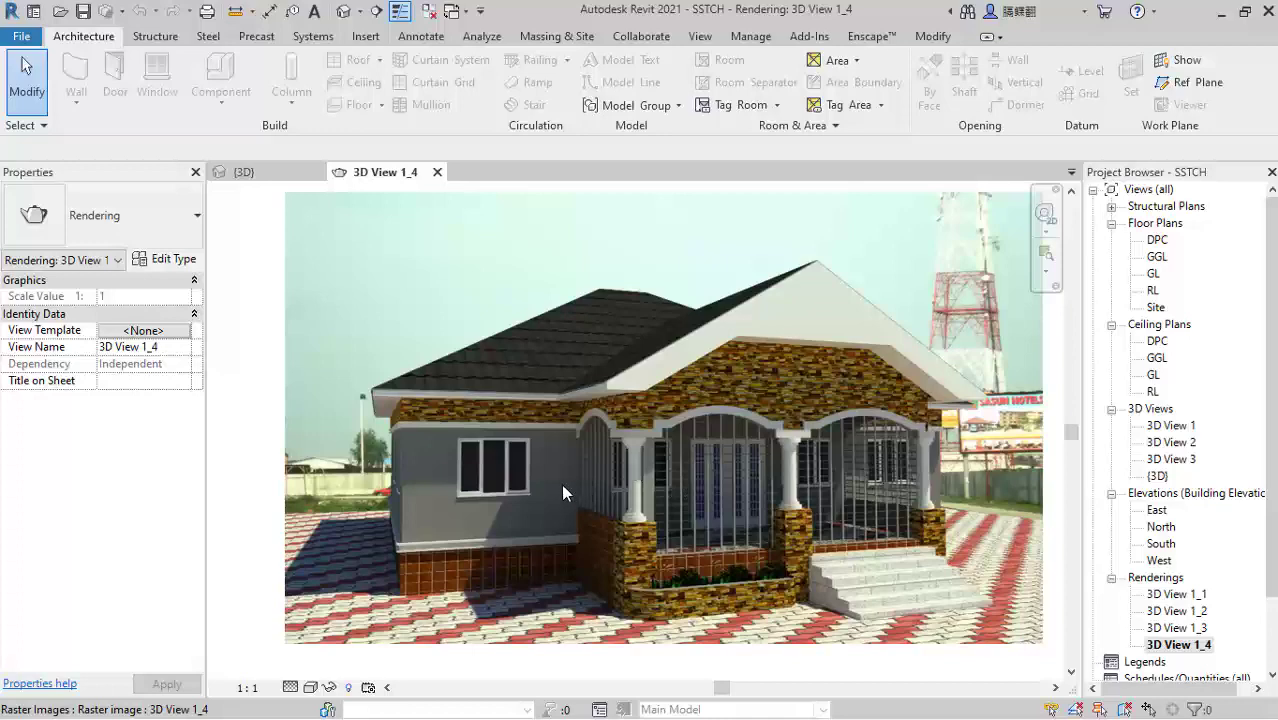
scroll(574, 489, "up", 1)
scroll(636, 490, "up", 1)
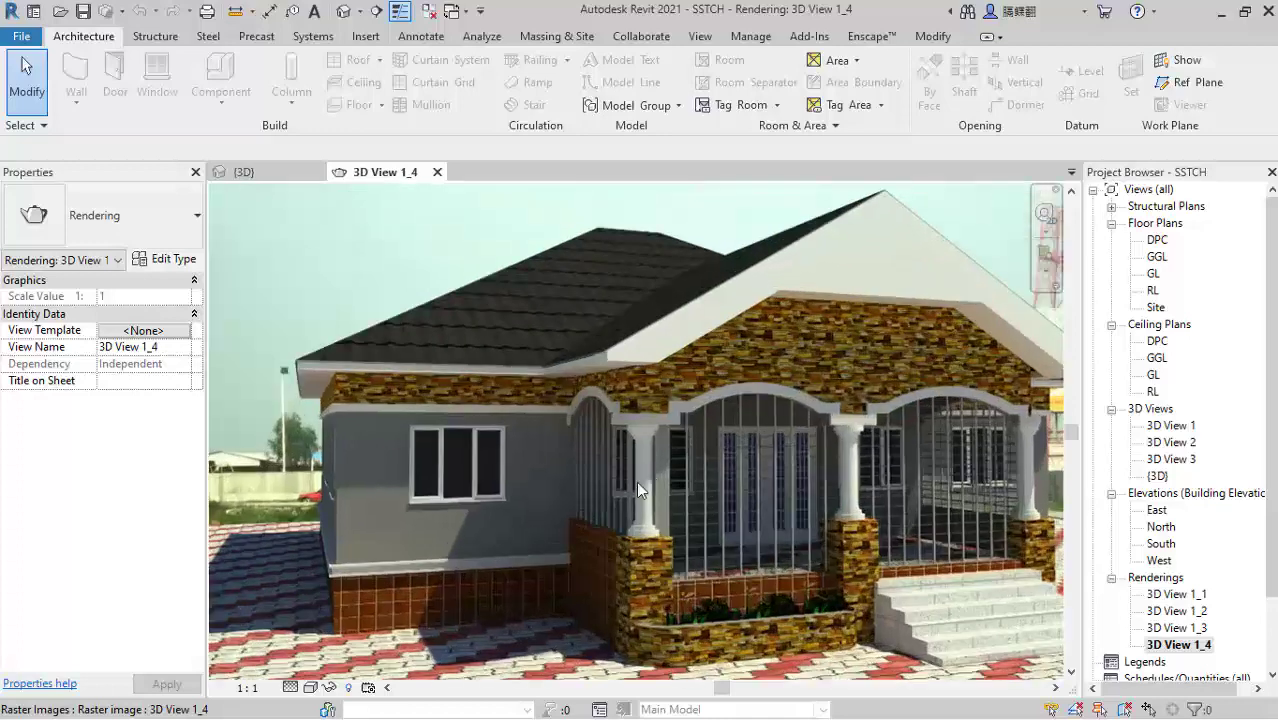
scroll(574, 500, "down", 1)
scroll(574, 500, "up", 1)
scroll(423, 472, "up", 1)
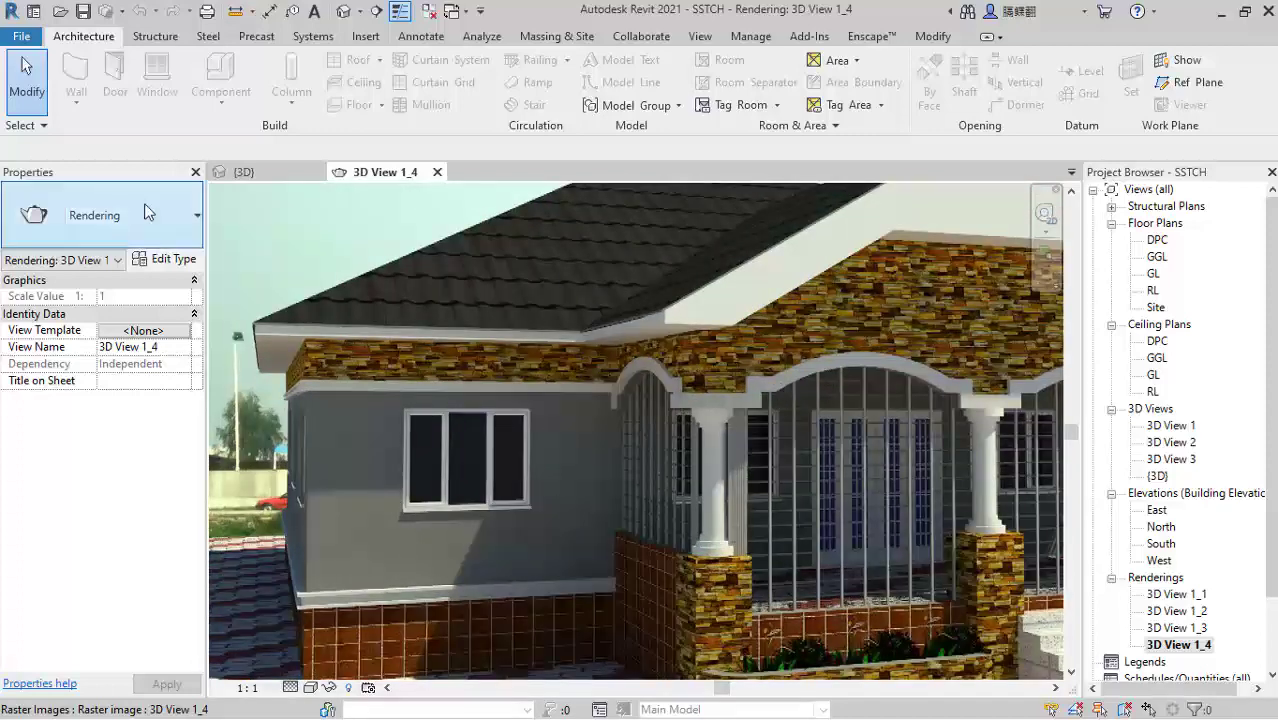
Step: Inspect the moulded frame and sill around the front window beside the porch in the {3D} view
left_click(237, 173)
scroll(452, 506, "up", 10)
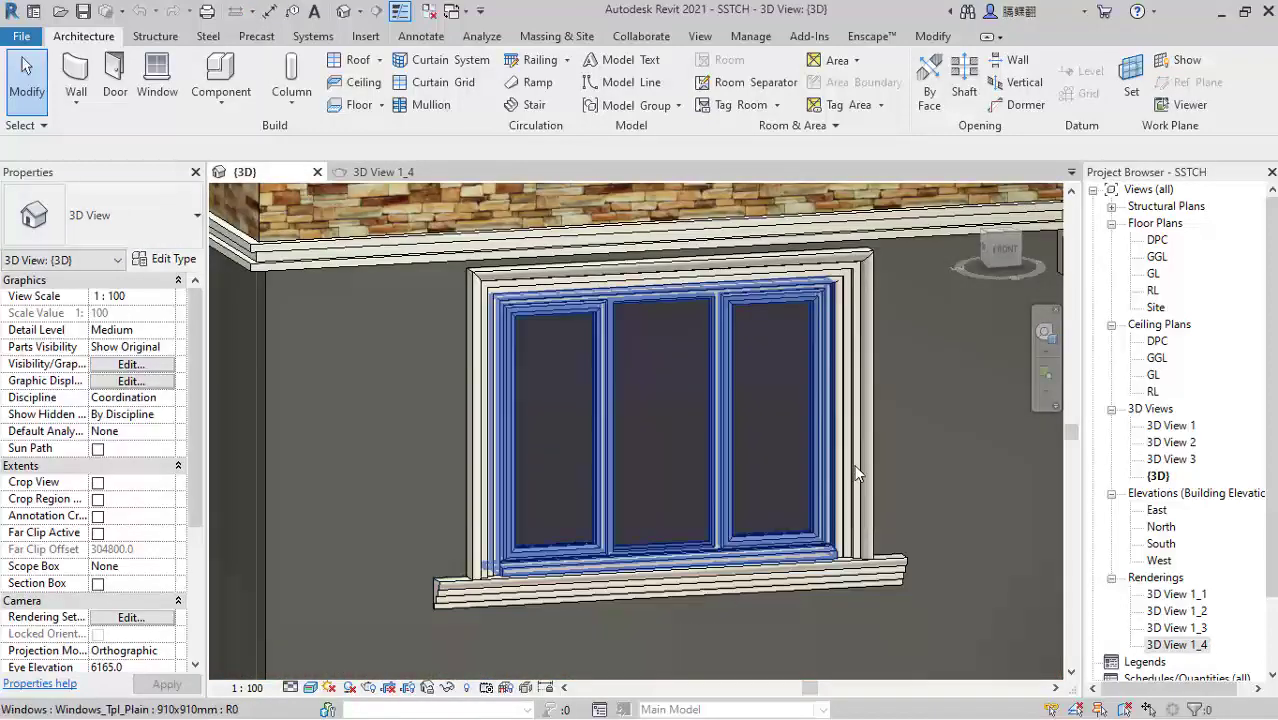
middle_click_drag(659, 548, 523, 471, "shift")
middle_click_drag(922, 378, 840, 370)
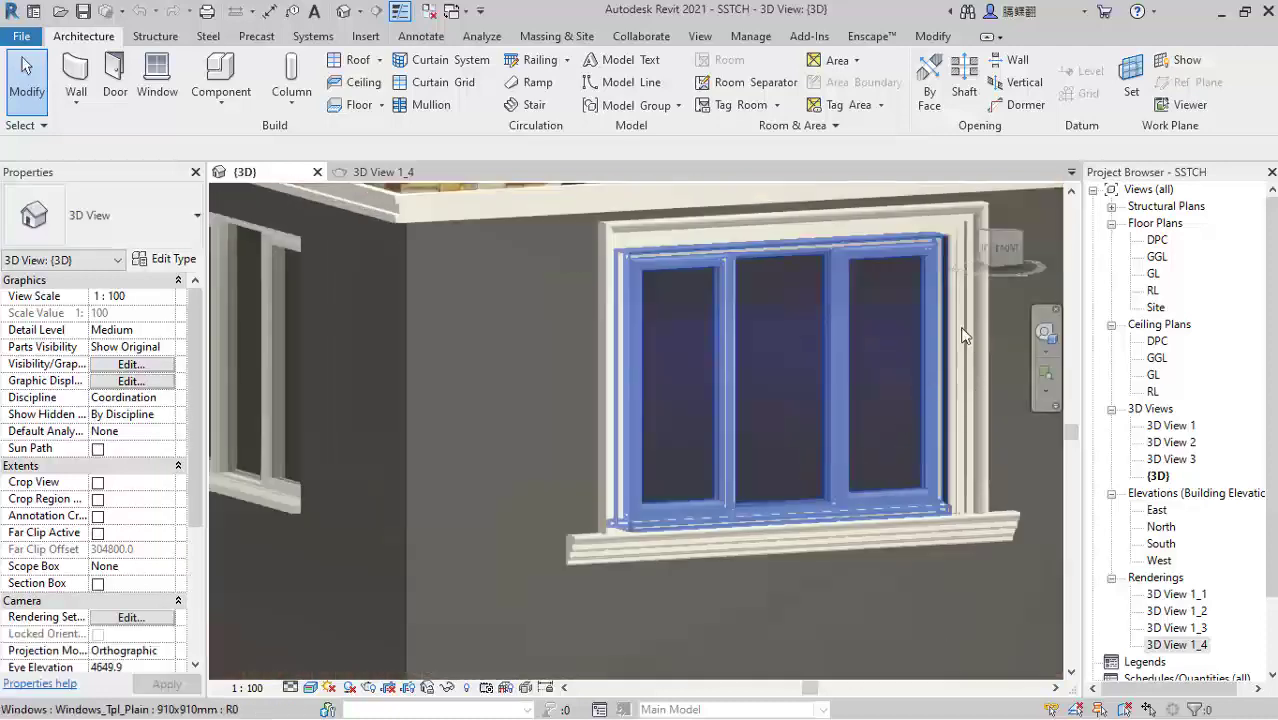
scroll(399, 486, "down", 4)
scroll(371, 517, "down", 6)
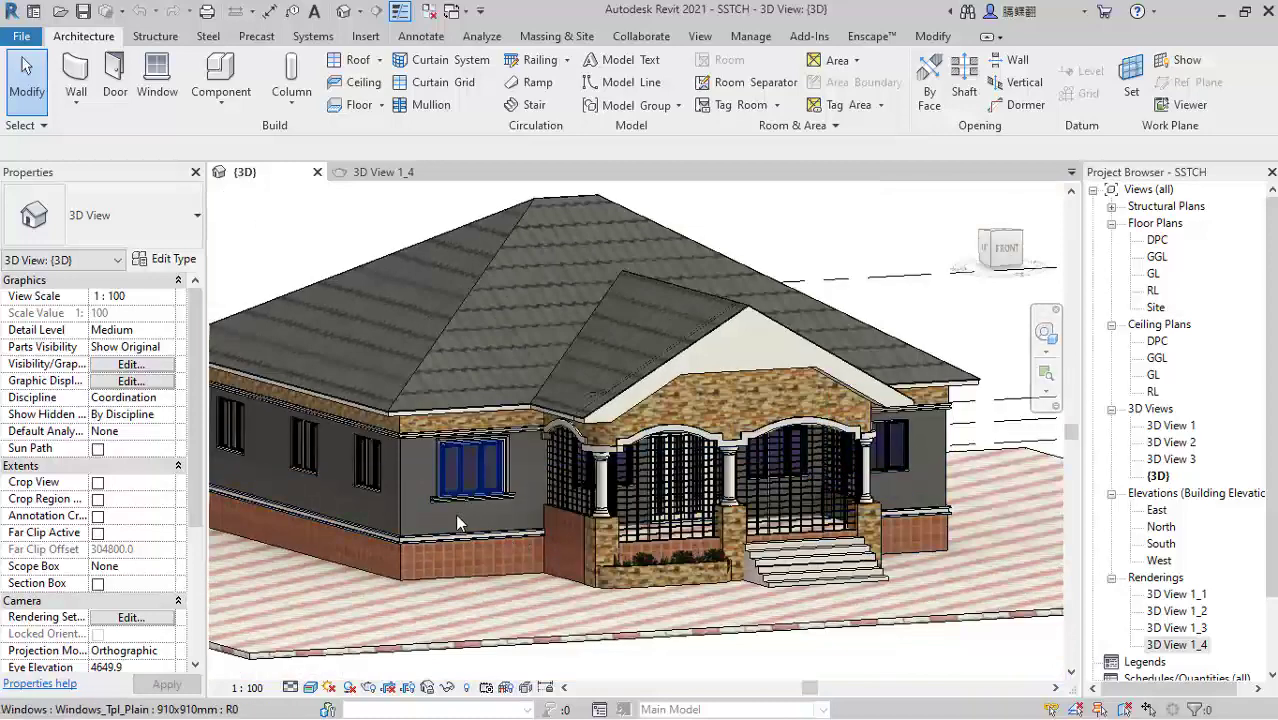
scroll(456, 500, "up", 3)
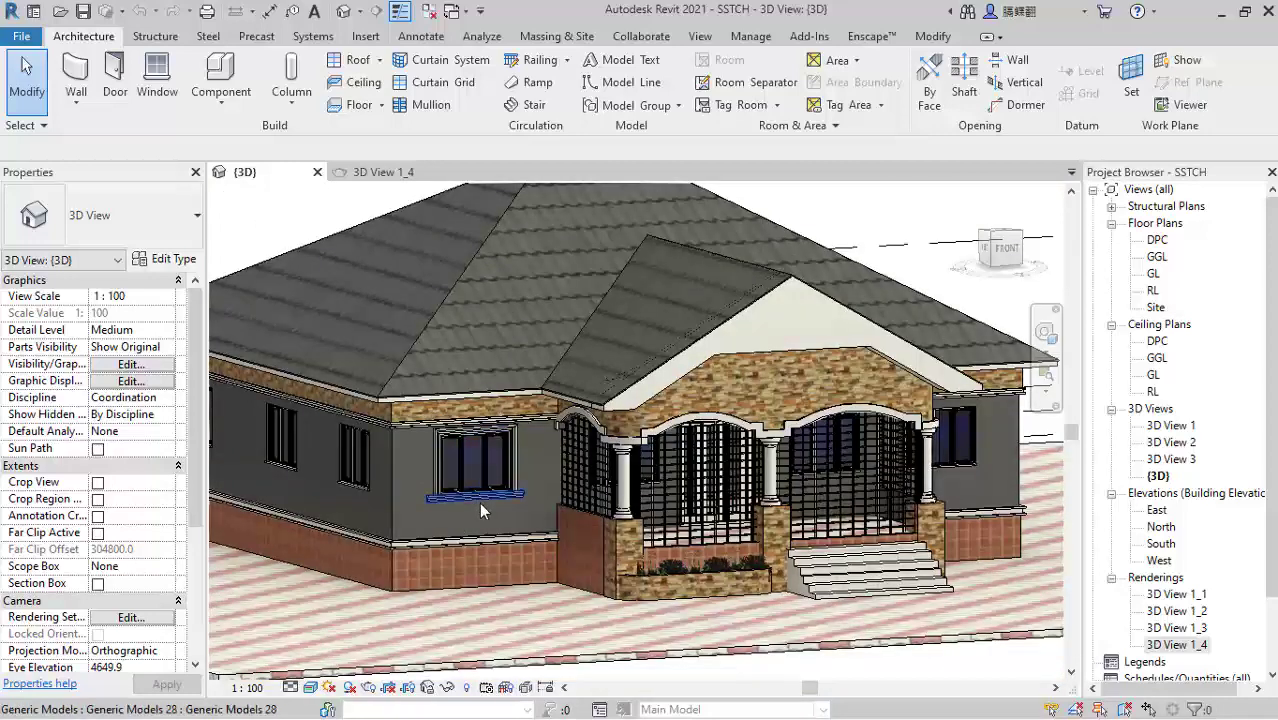
scroll(982, 428, "up", 2)
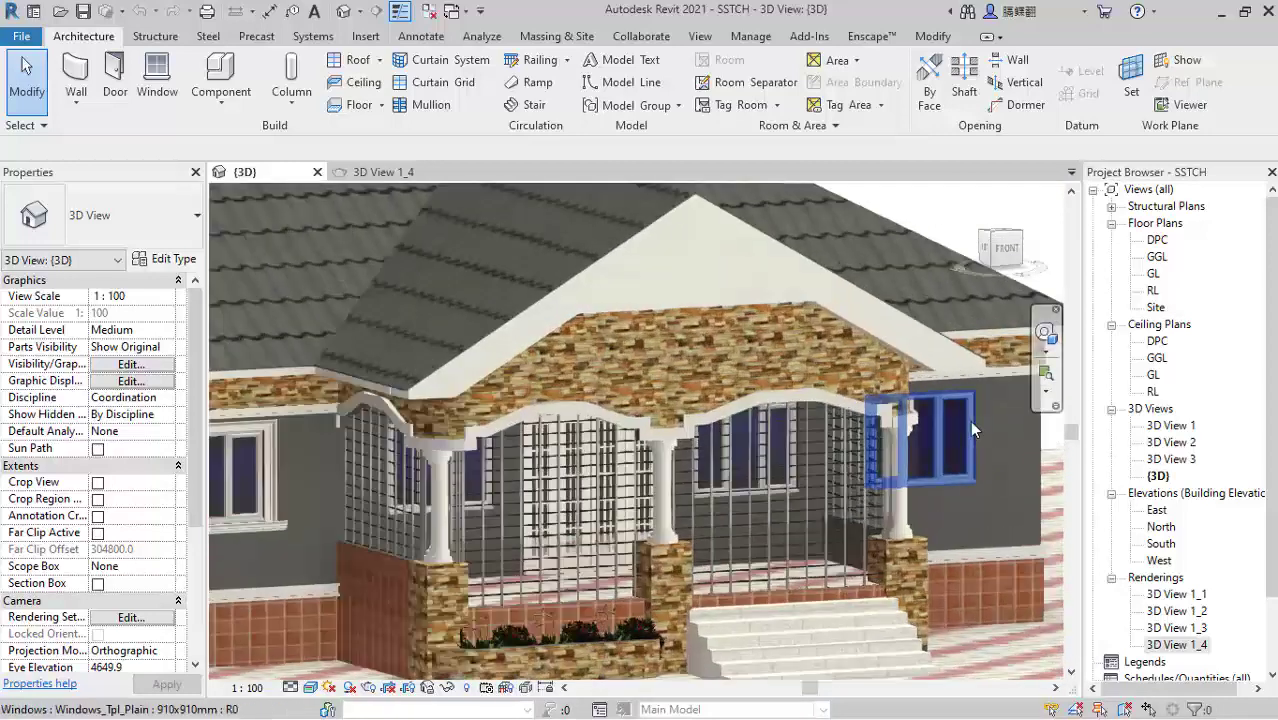
Step: Inspect the plain front window on the other side of the porch in the {3D} view
scroll(958, 410, "up", 5)
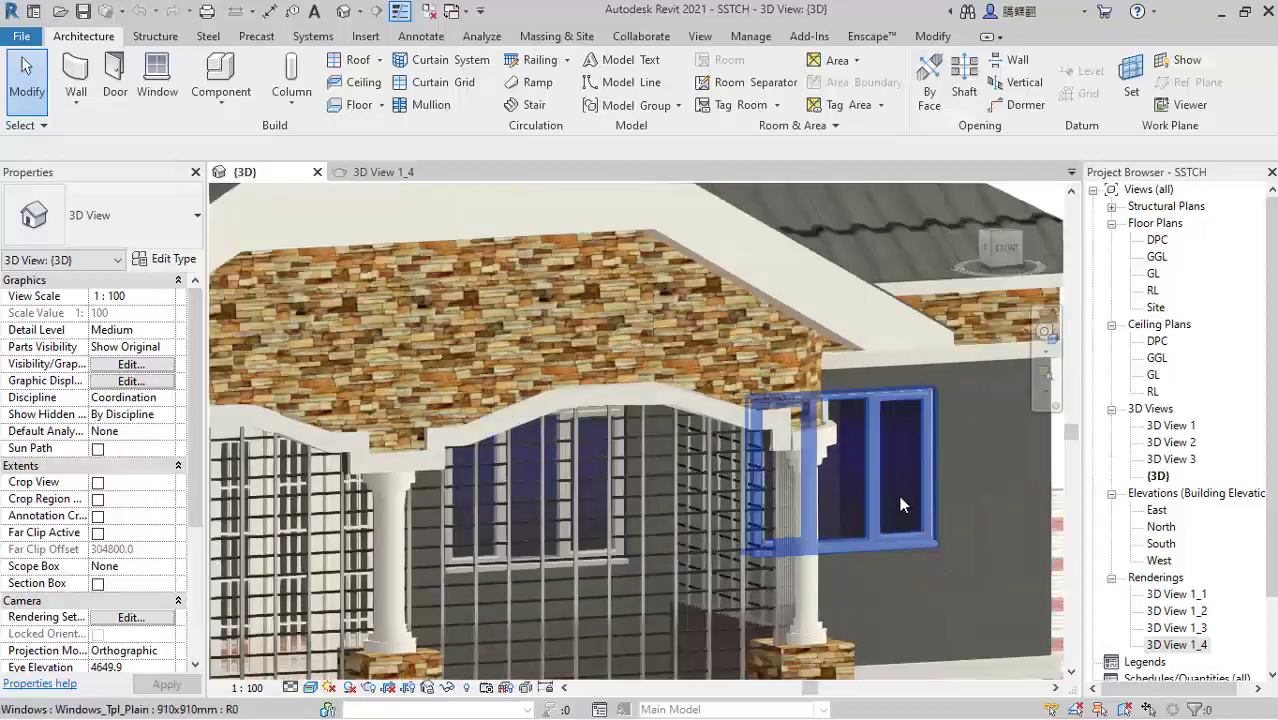
scroll(738, 437, "down", 5)
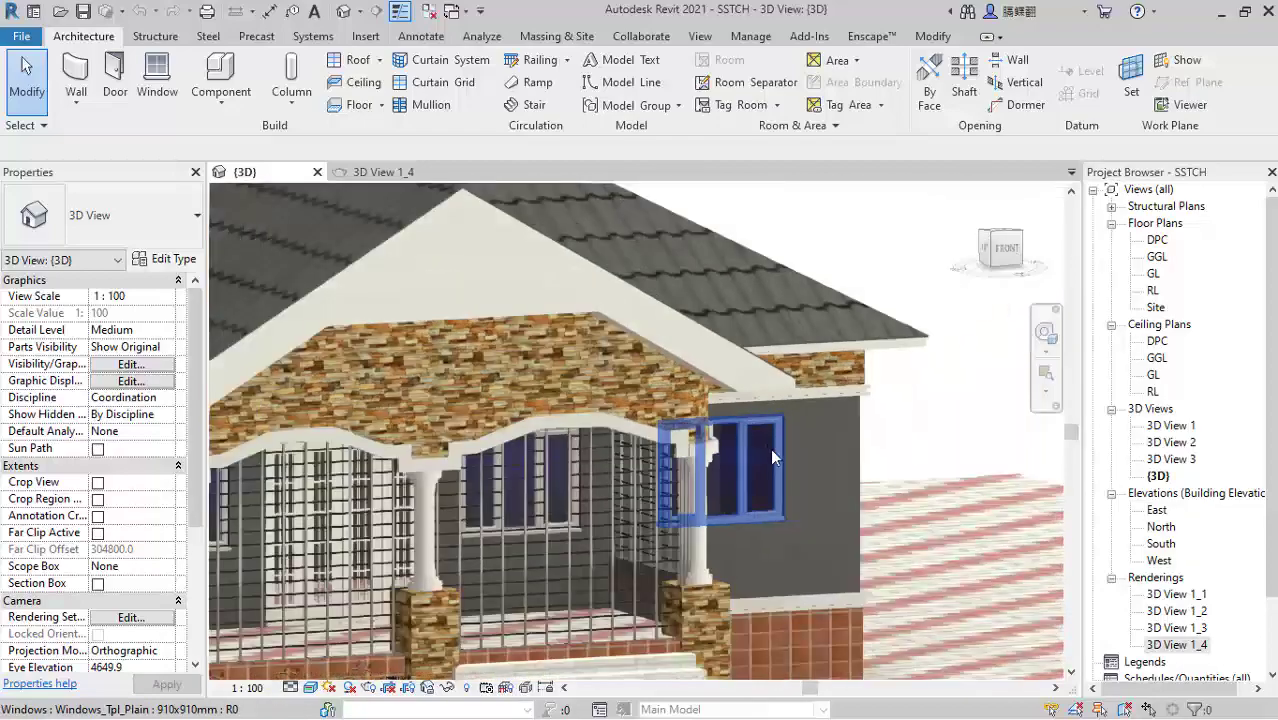
scroll(775, 430, "down", 3)
middle_click_drag(793, 462, 575, 525, "shift")
scroll(547, 541, "up", 5)
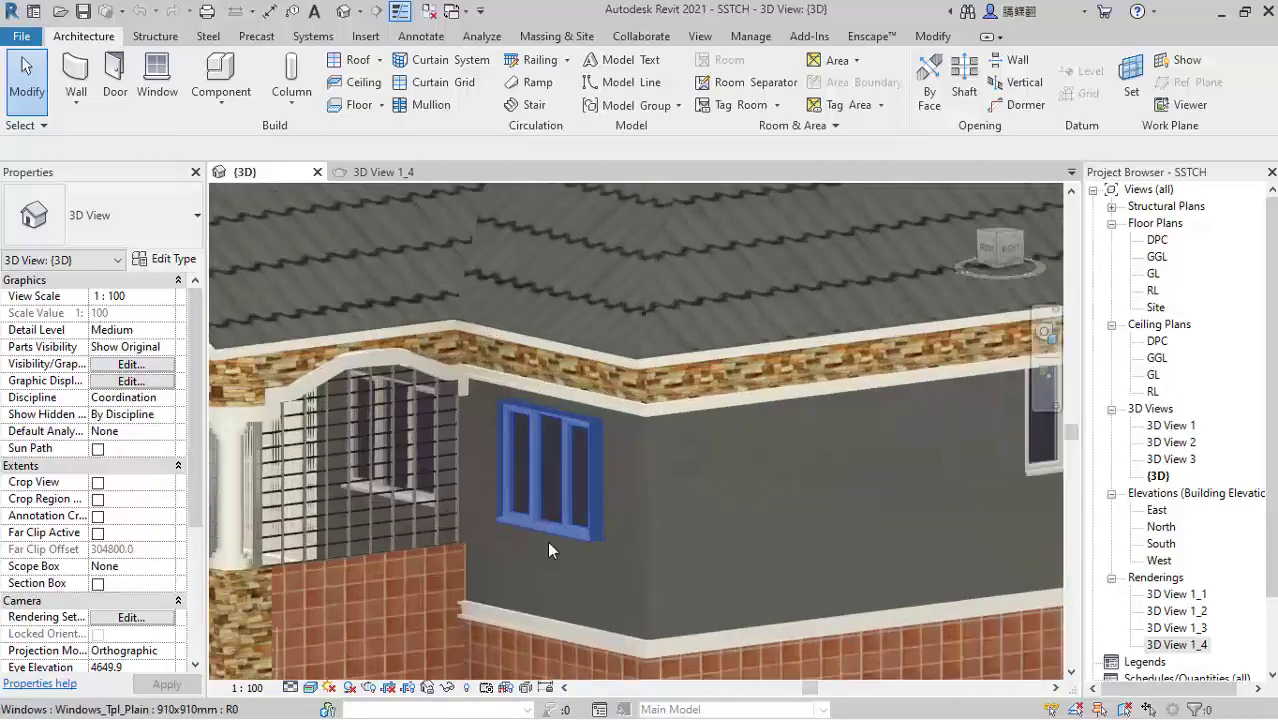
scroll(552, 540, "up", 3)
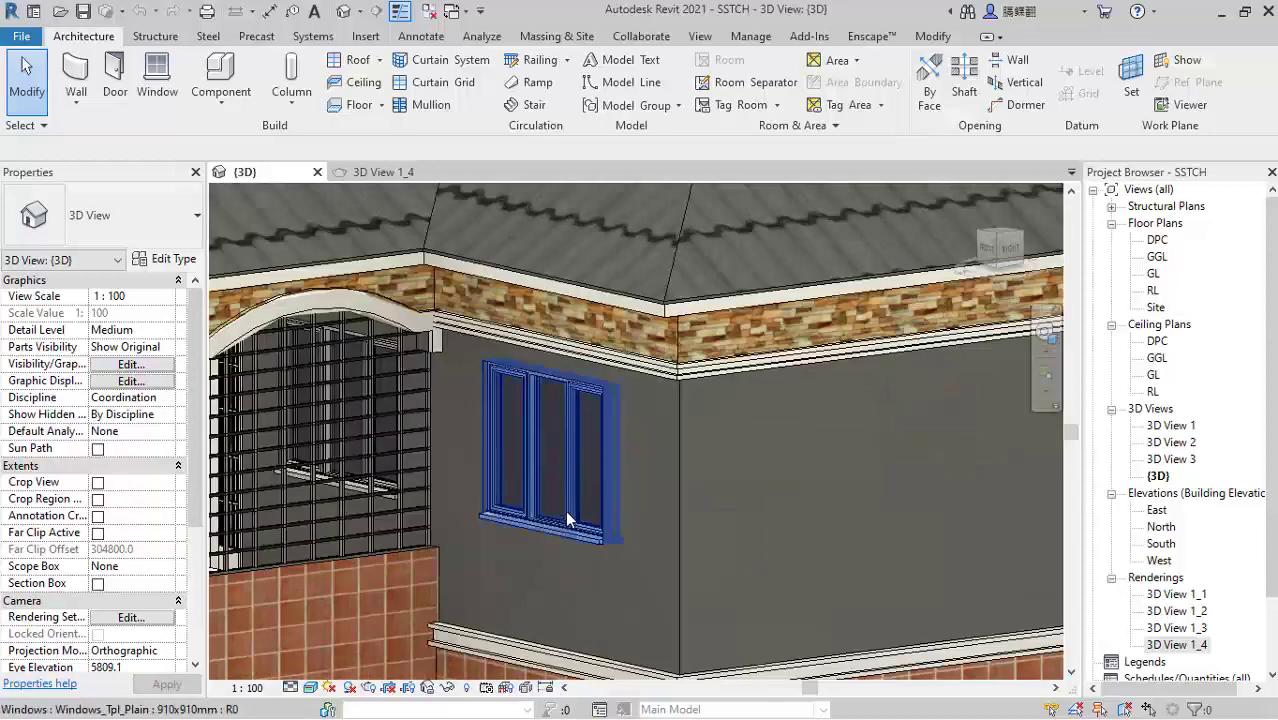
scroll(577, 525, "up", 5)
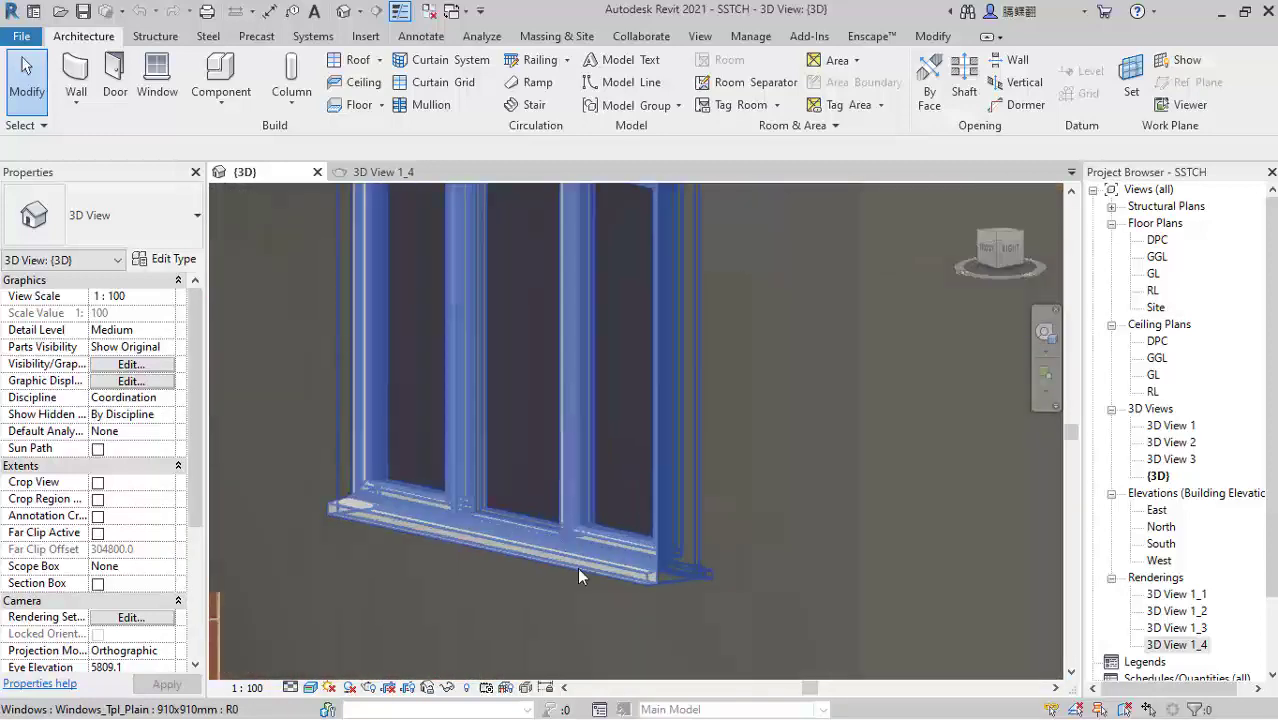
scroll(596, 607, "down", 8)
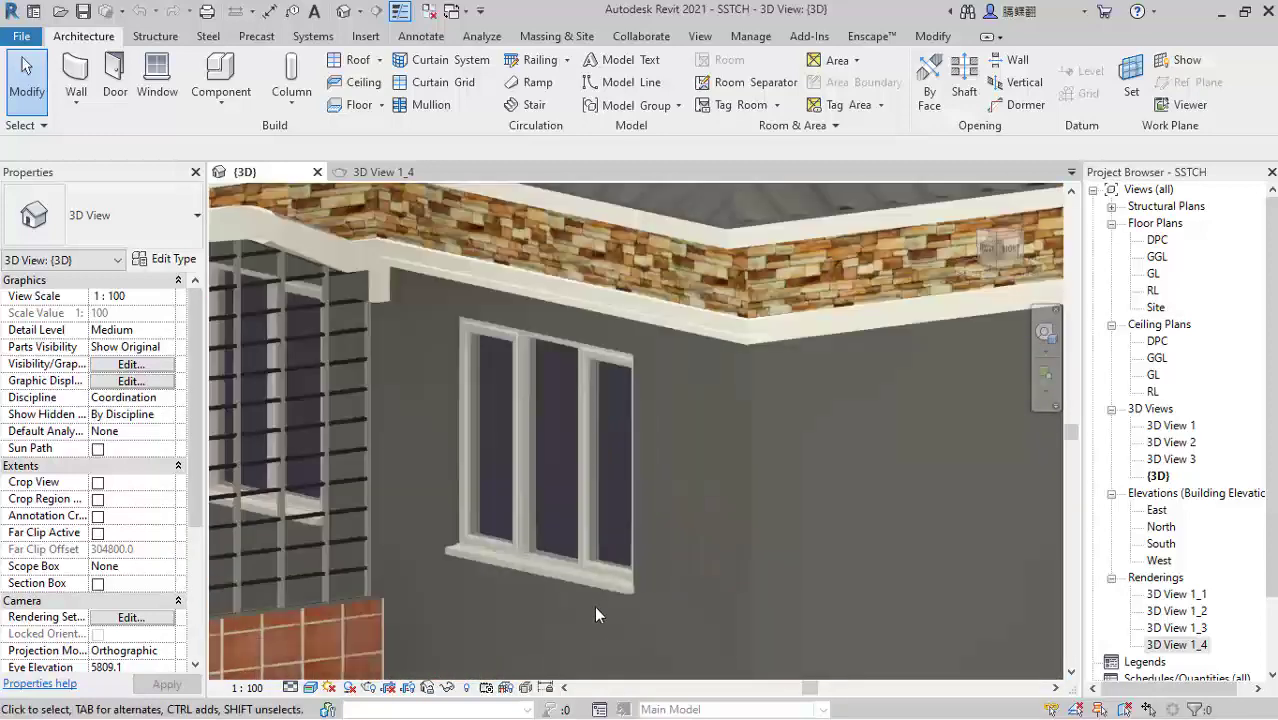
scroll(594, 606, "down", 5)
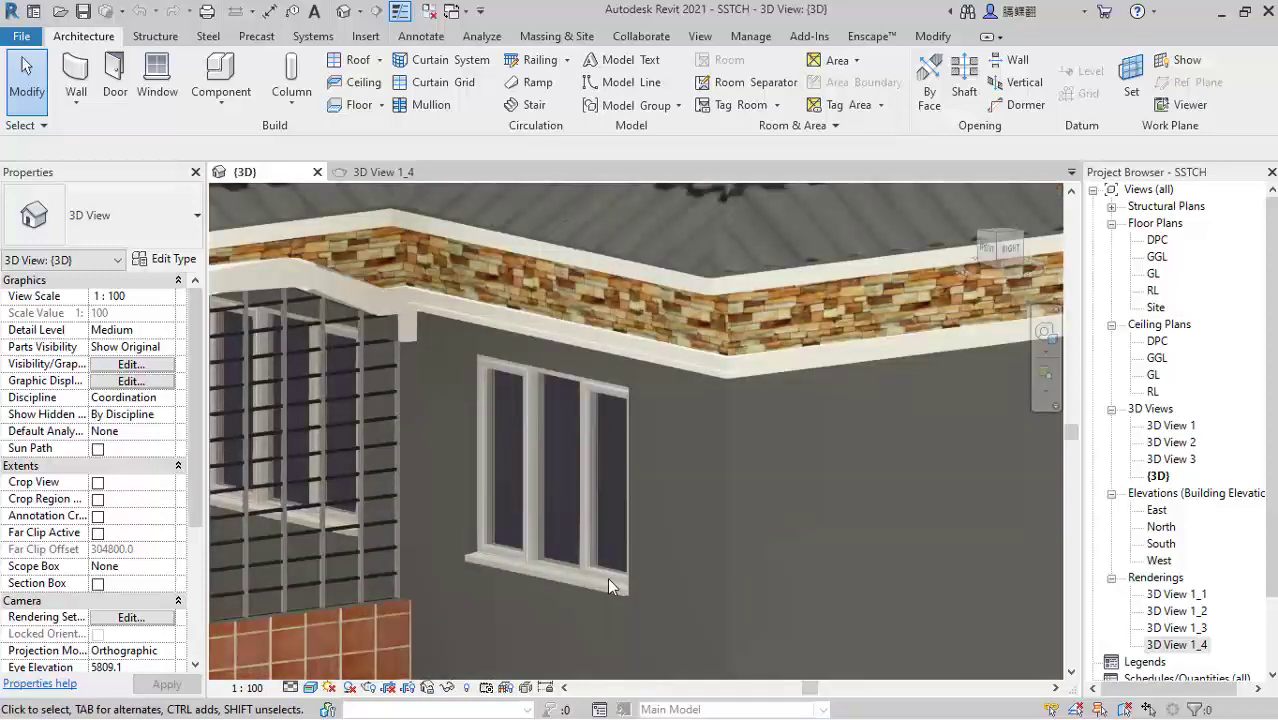
scroll(623, 516, "down", 2)
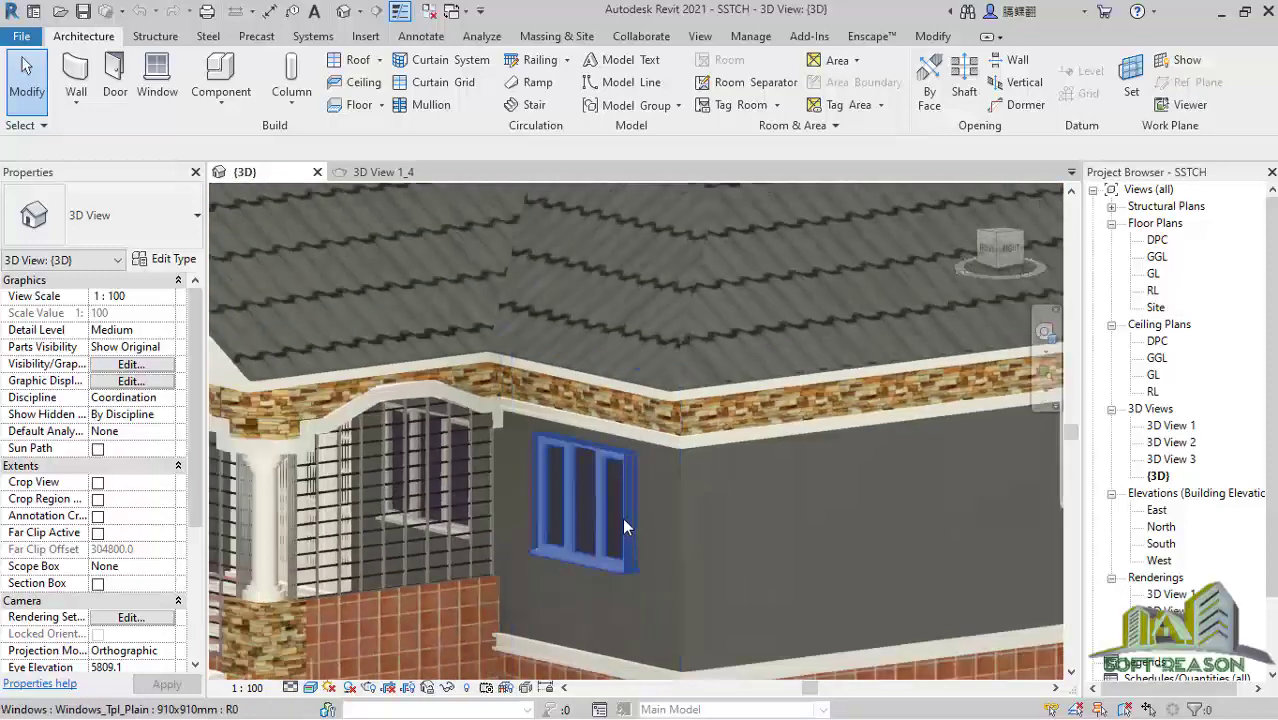
scroll(550, 460, "down", 2)
scroll(571, 494, "down", 1)
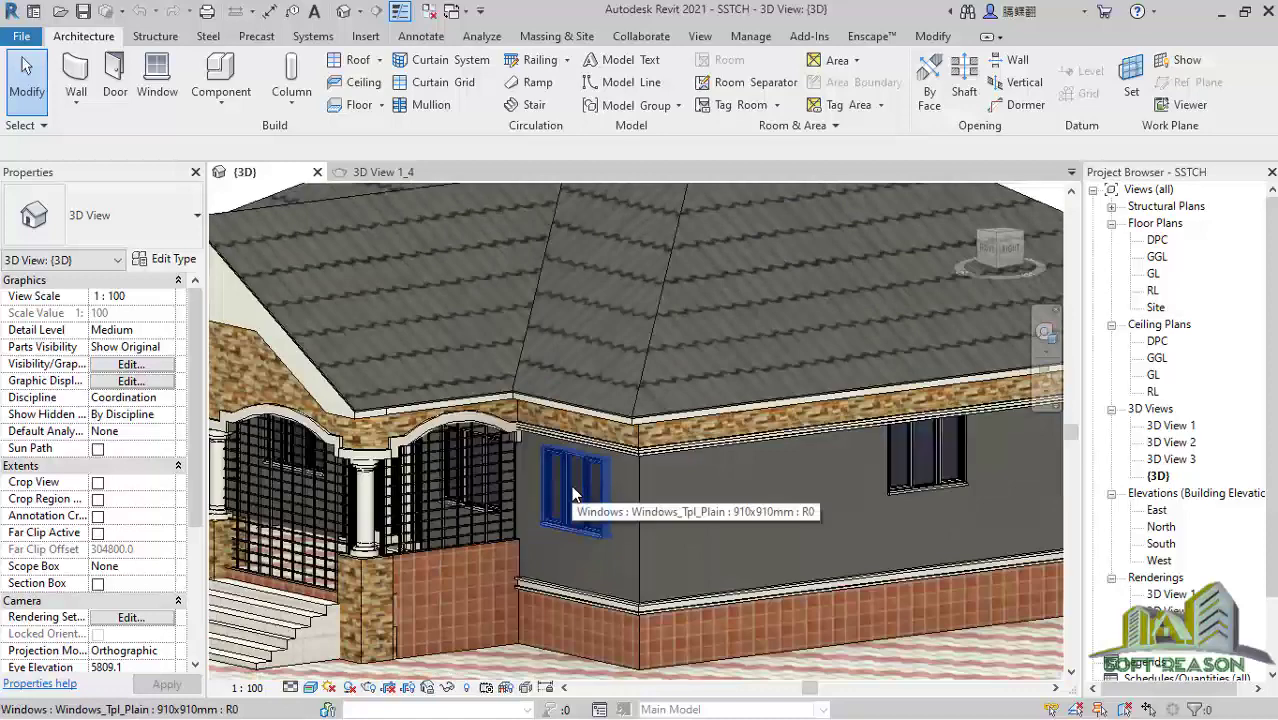
Step: Open the South elevation and compare the framed front window with the plain one beyond the porch
left_click(1161, 544)
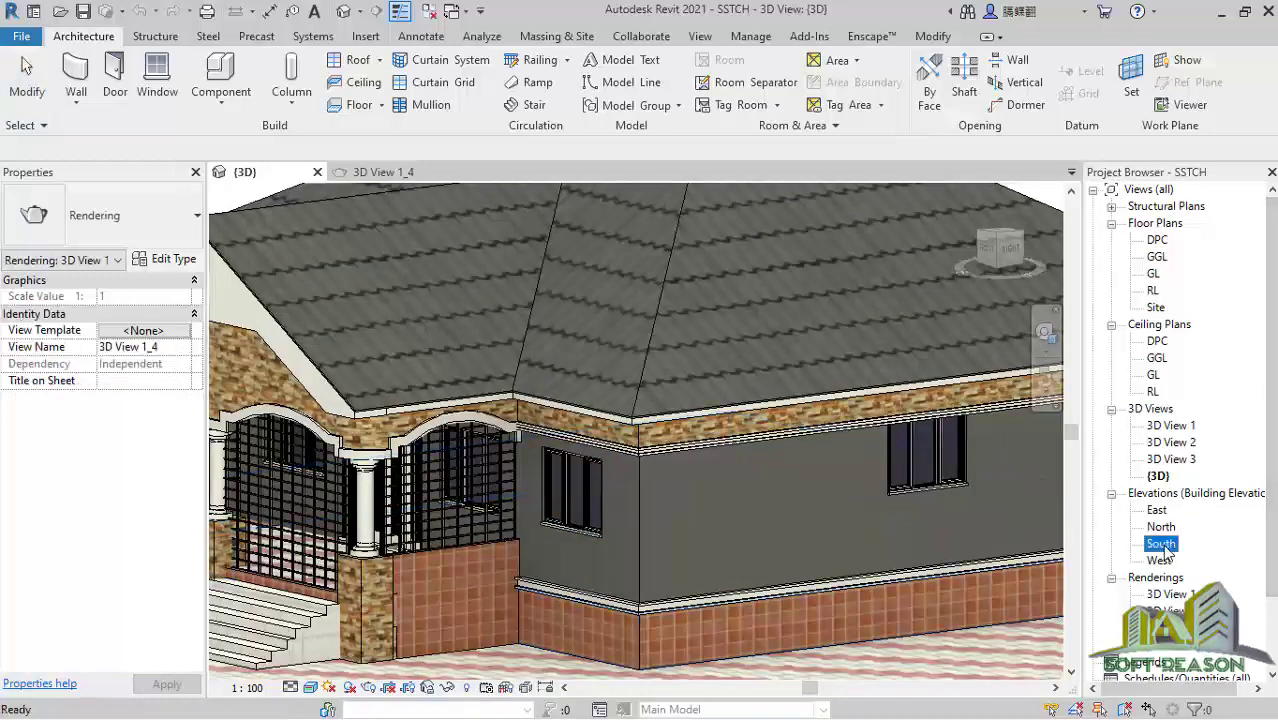
double_click(1163, 545)
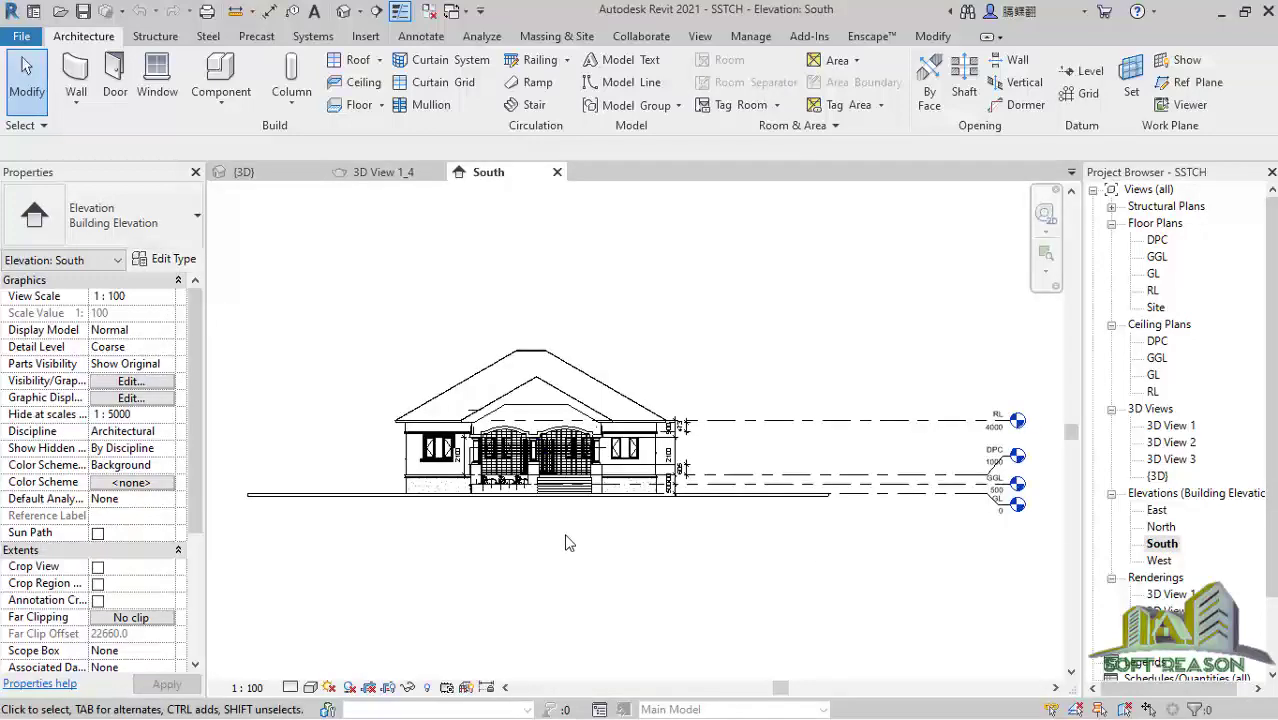
scroll(697, 510, "up", 4)
scroll(697, 510, "up", 2)
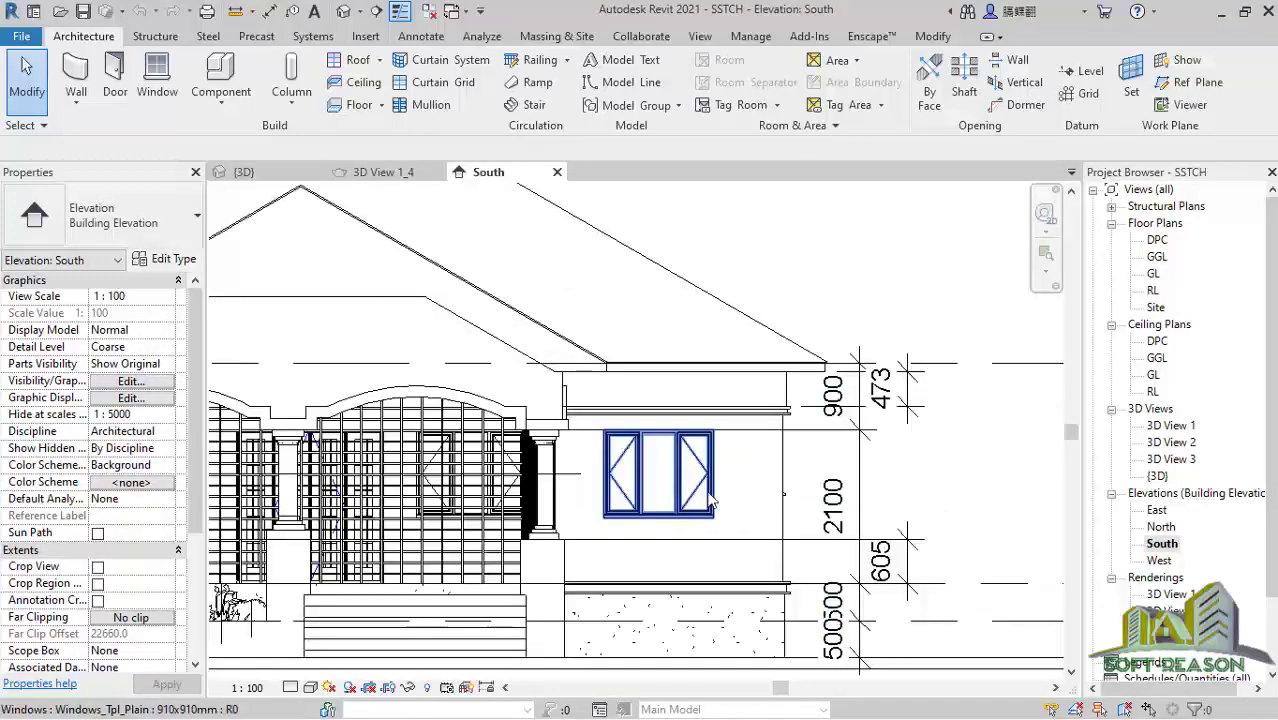
scroll(627, 410, "down", 4)
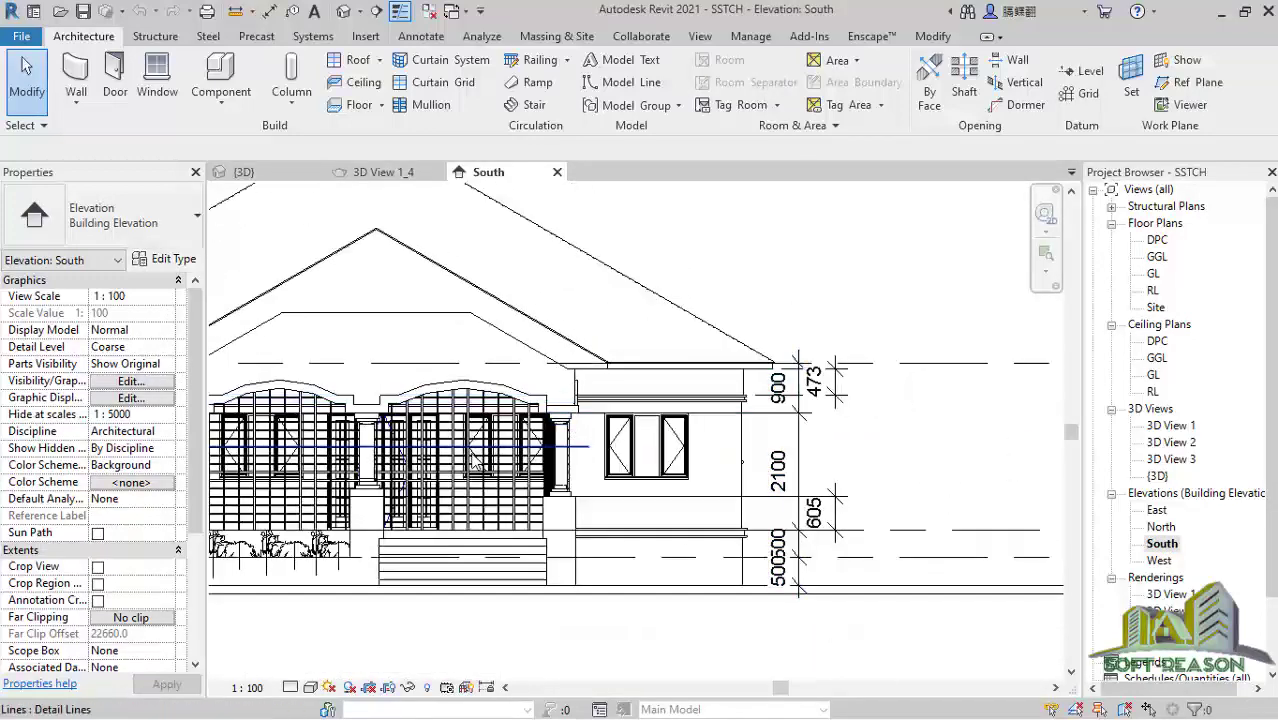
scroll(460, 532, "down", 3)
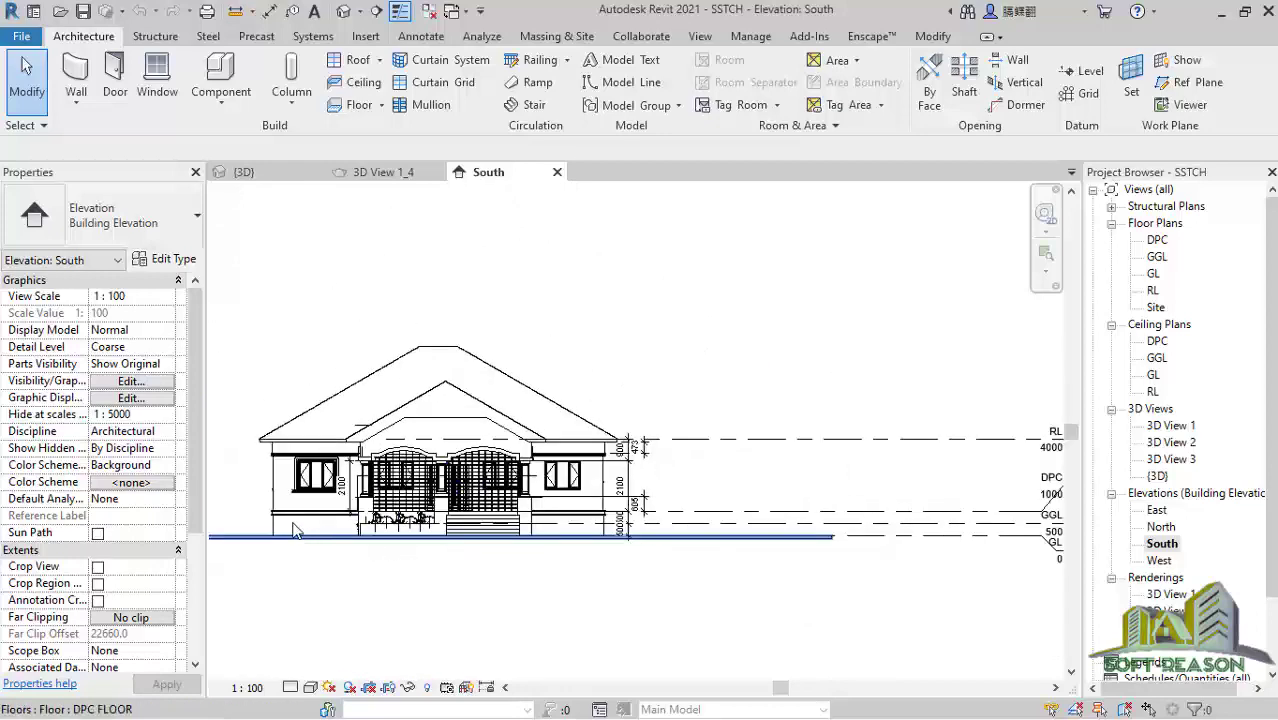
scroll(669, 478, "up", 5)
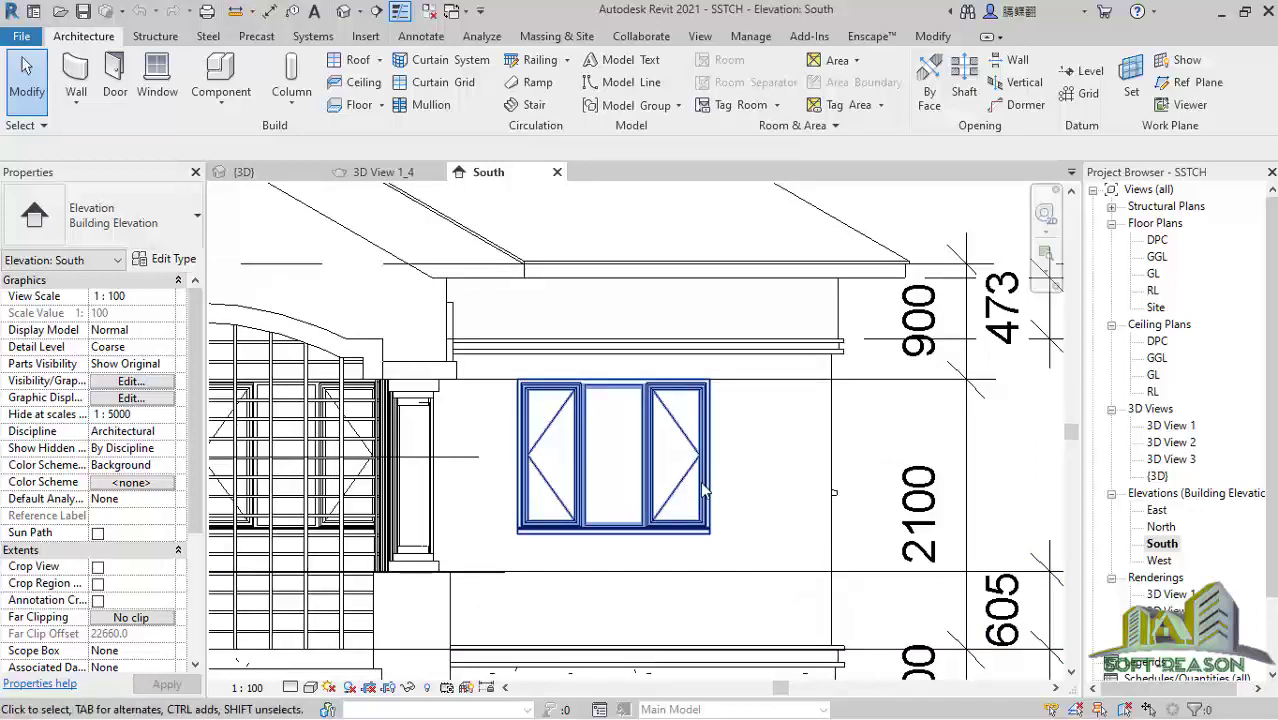
scroll(714, 505, "down", 1)
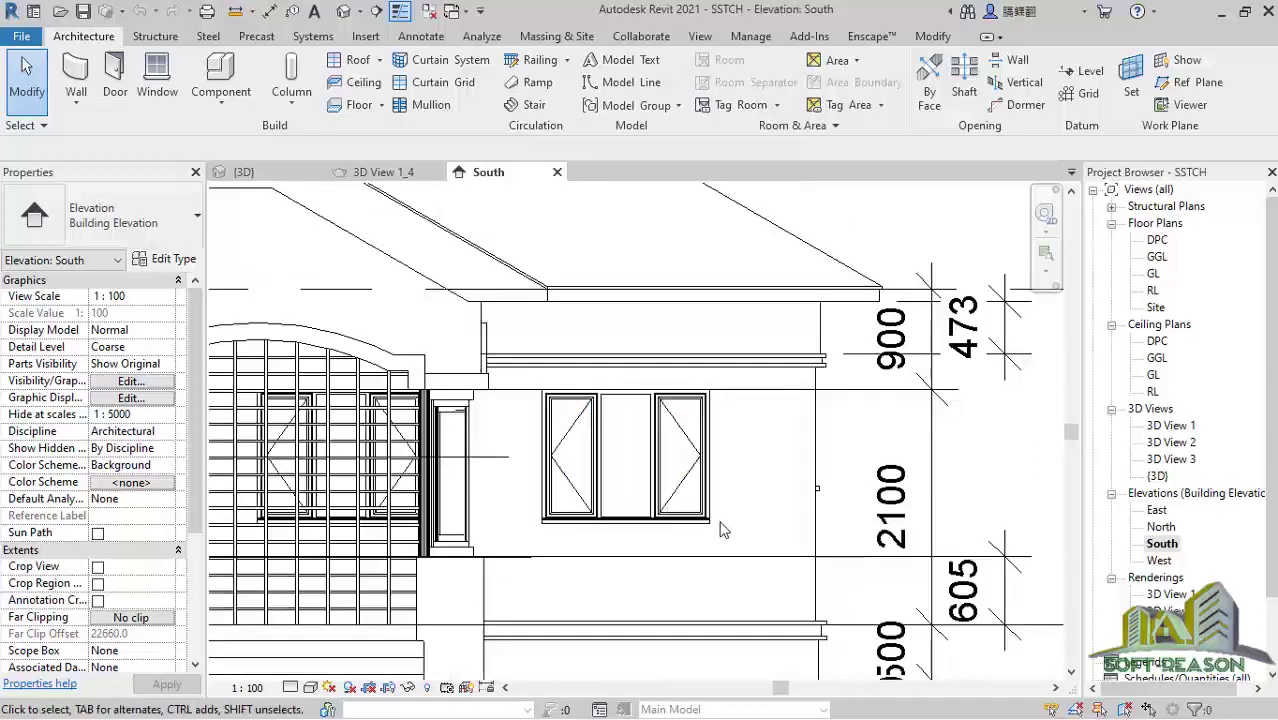
Step: Start an in-place model in the Generic Models category, accepting the suggested name
left_click(225, 106)
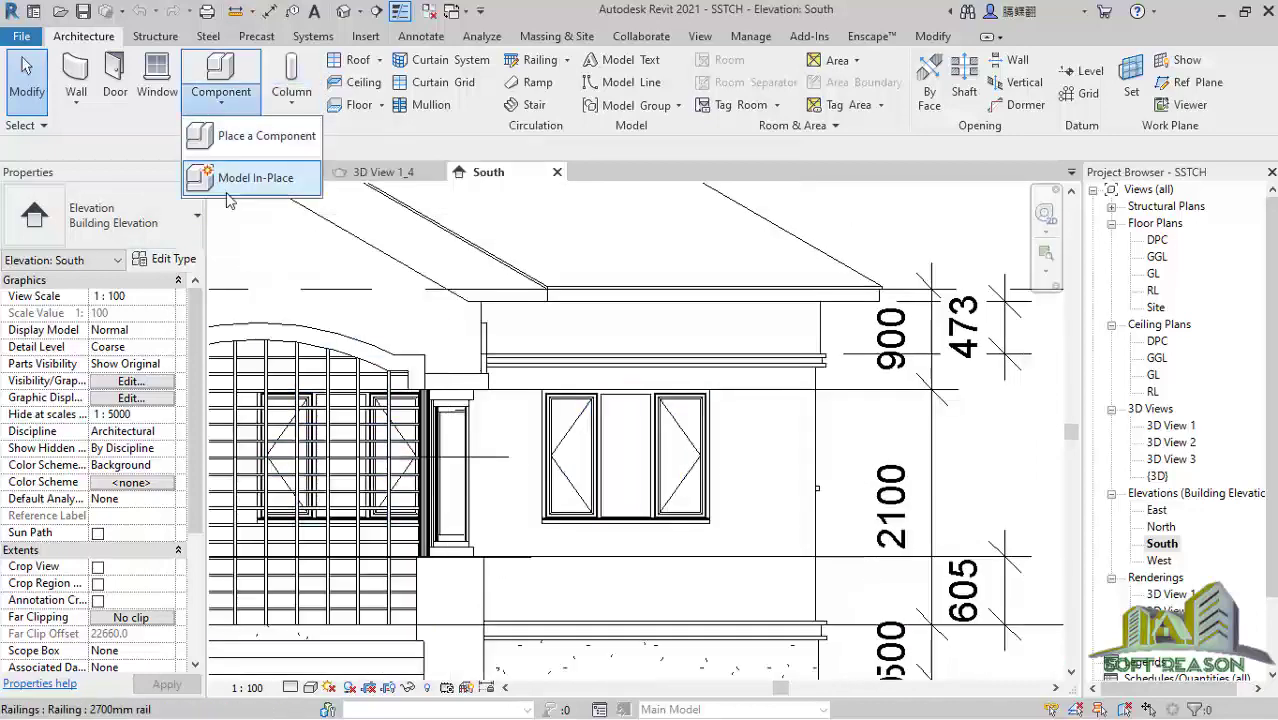
scroll(523, 374, "down", 2)
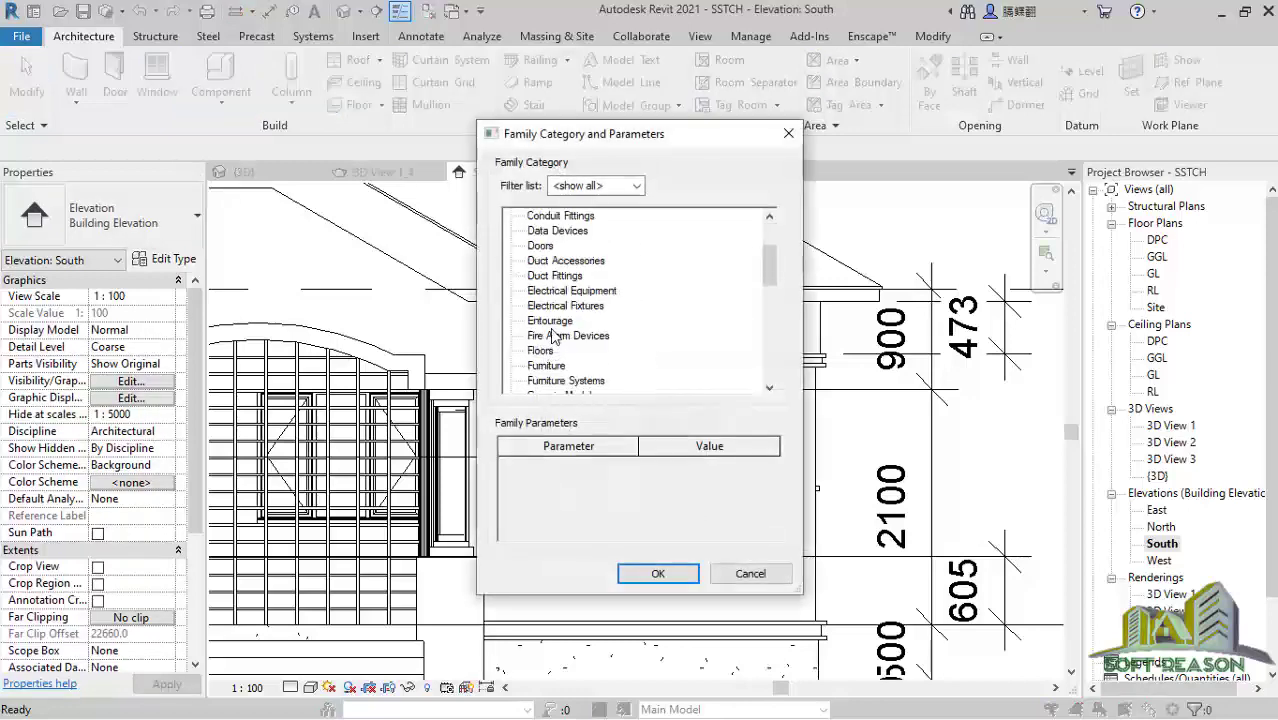
scroll(555, 345, "down", 1)
left_click(567, 366)
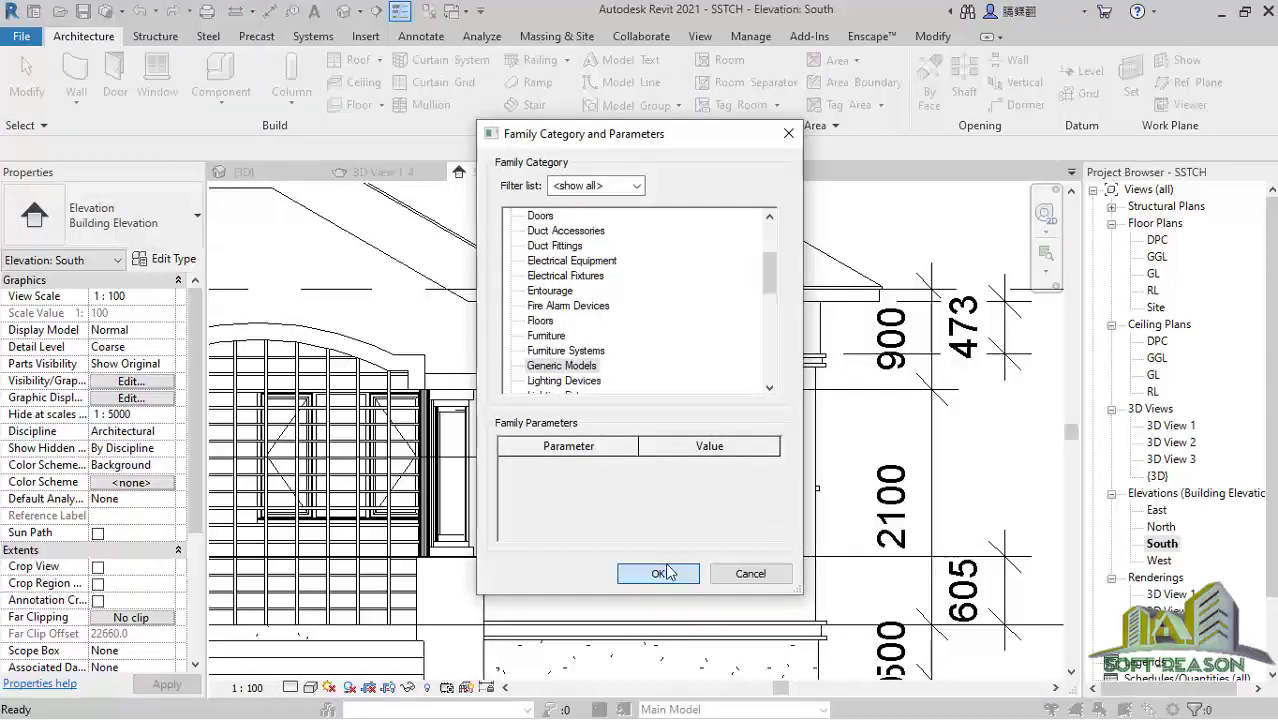
left_click(660, 572)
left_click(640, 401)
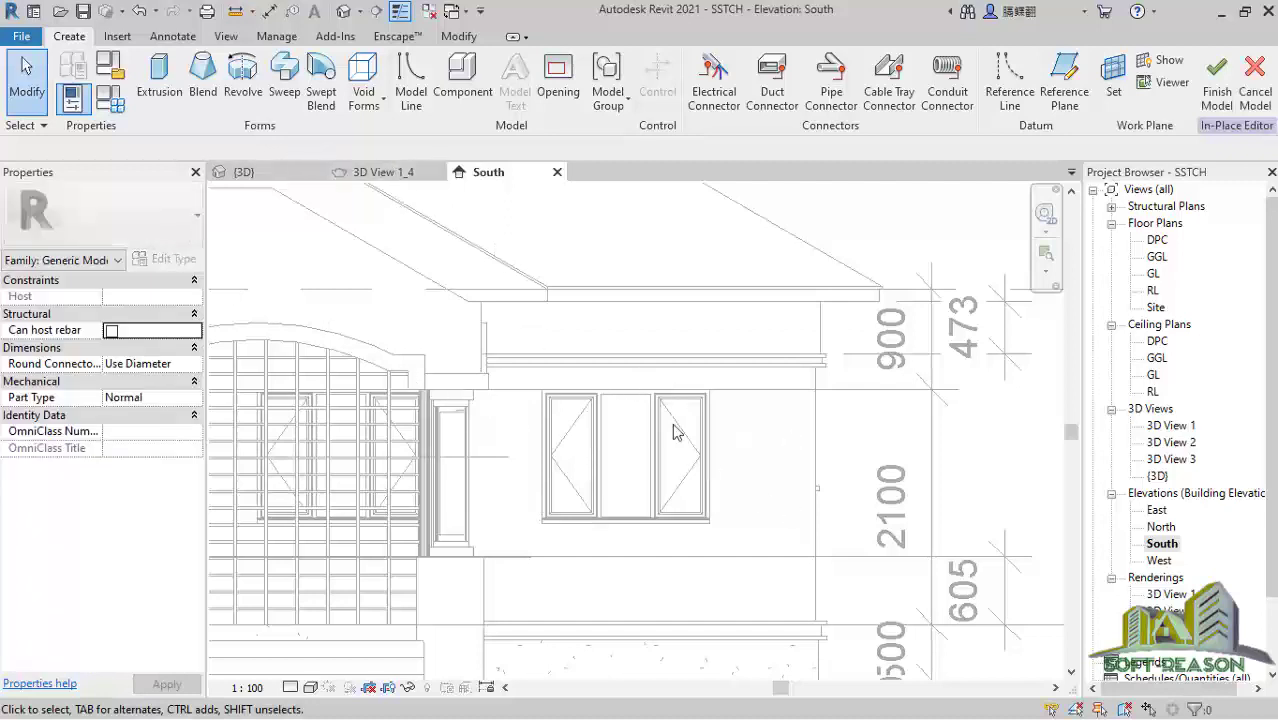
Step: Set the work plane by picking the face of the wall that holds the plain front window
left_click(1113, 75)
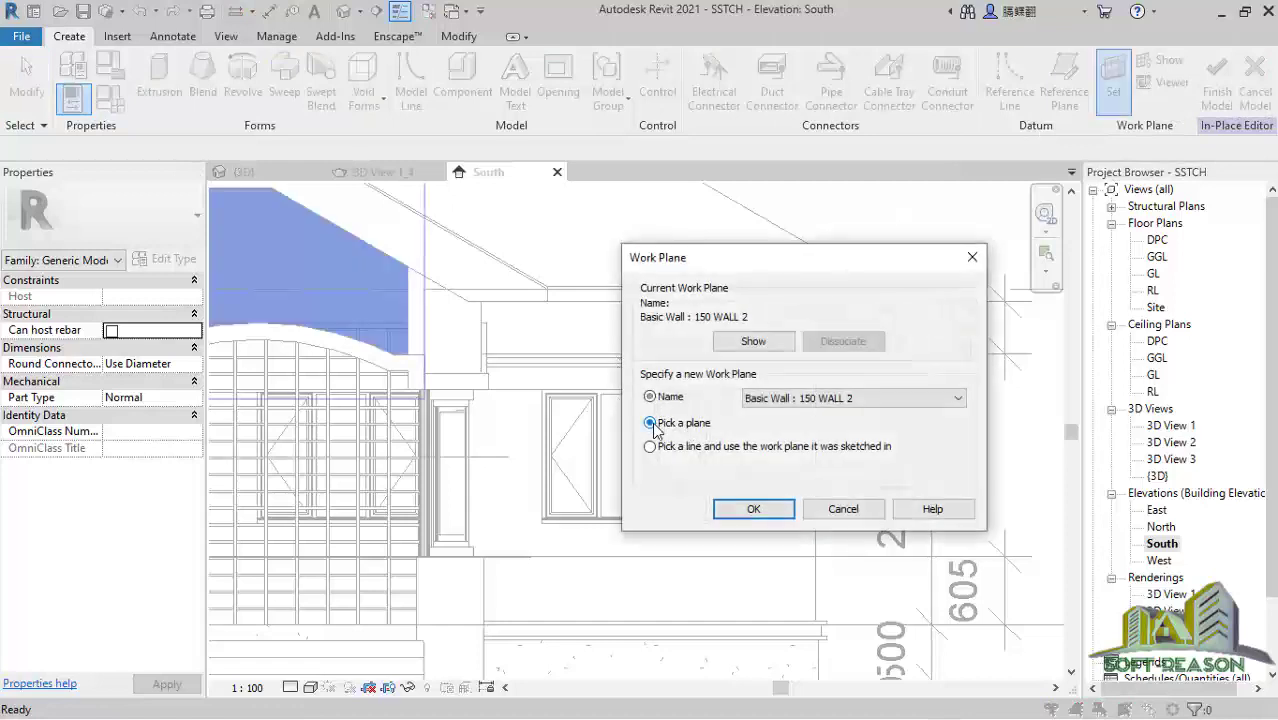
left_click(753, 509)
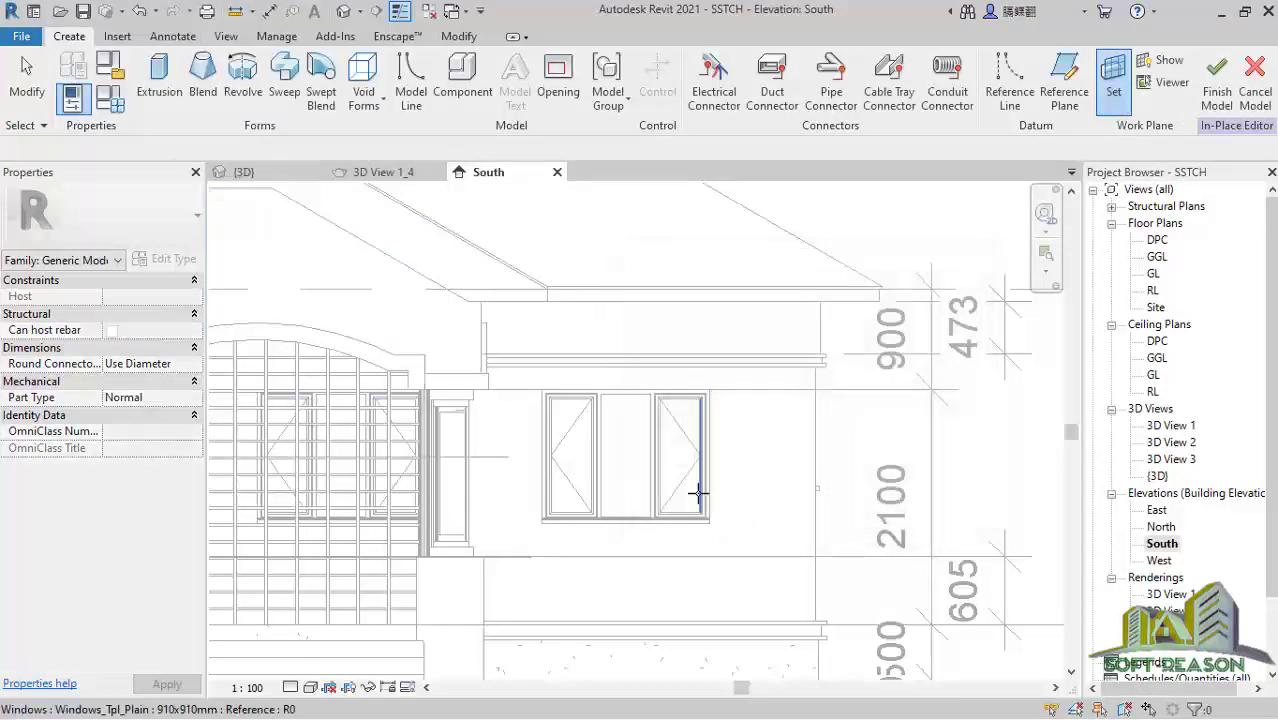
scroll(727, 362, "down", 2)
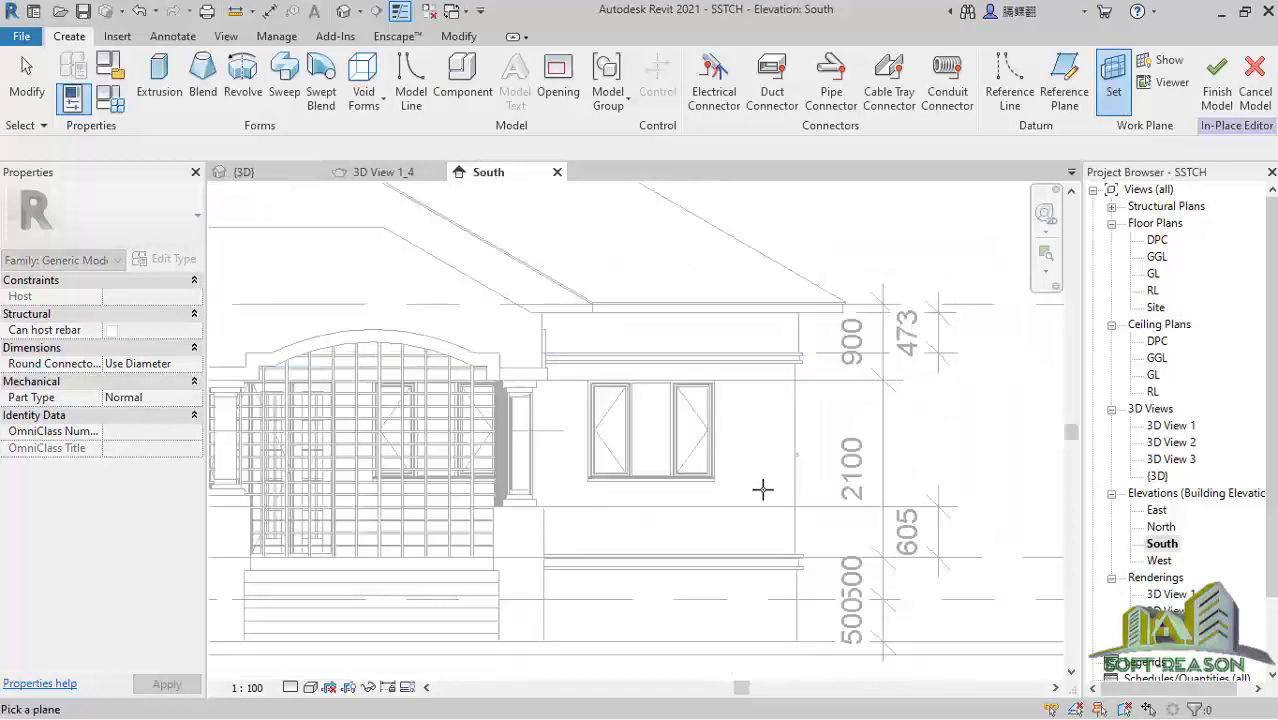
left_click(790, 539)
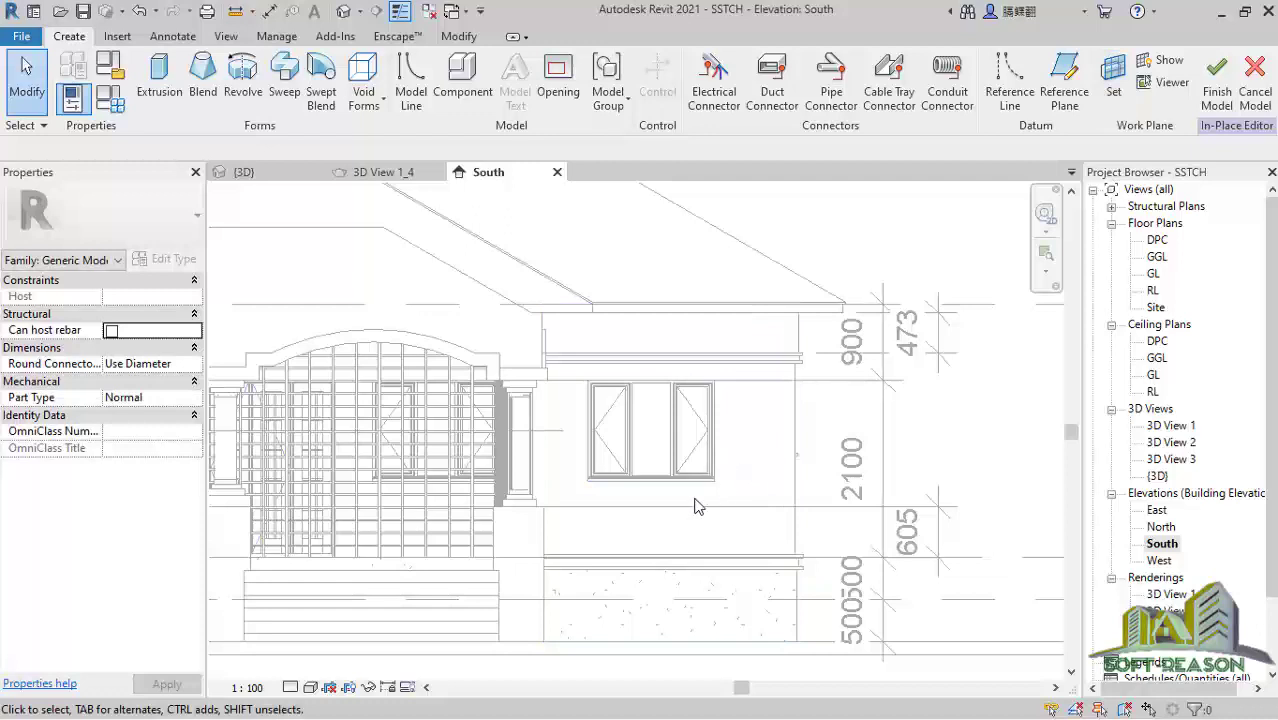
Step: Start a sweep with a sketched path and draw its first line up the plain window's left edge from the sill's lower corner
scroll(690, 410, "up", 2)
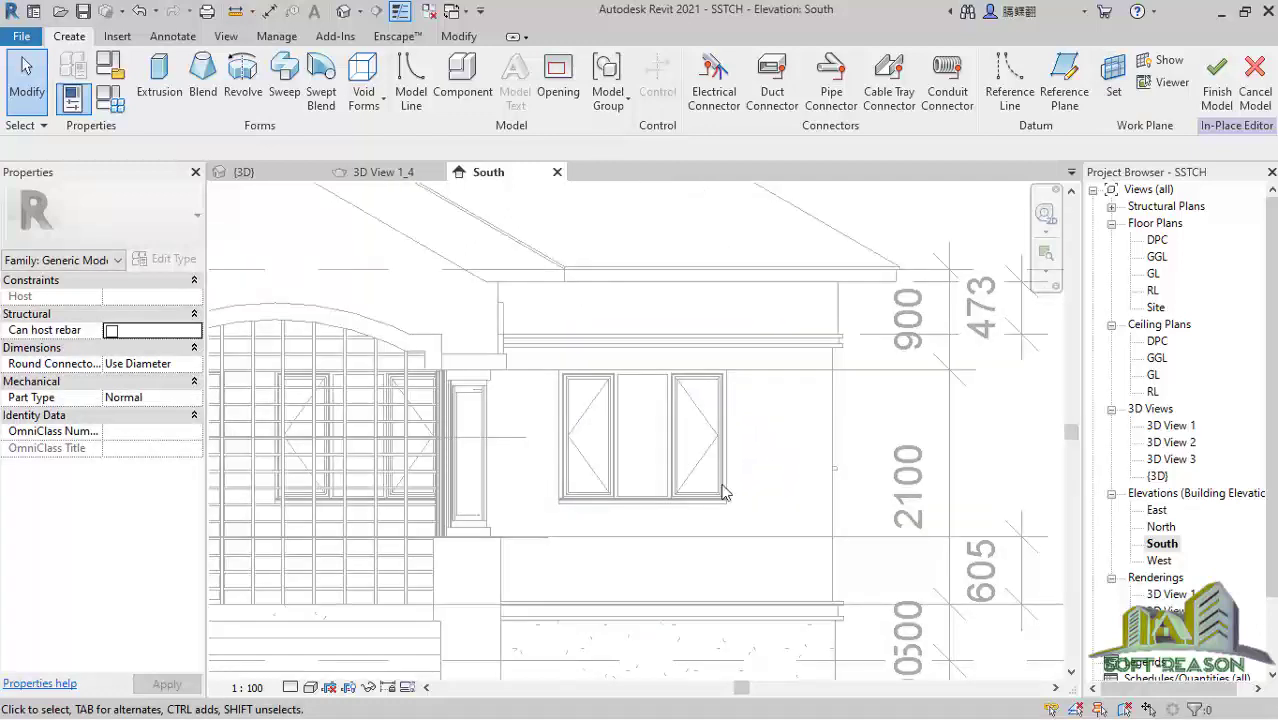
left_click(284, 88)
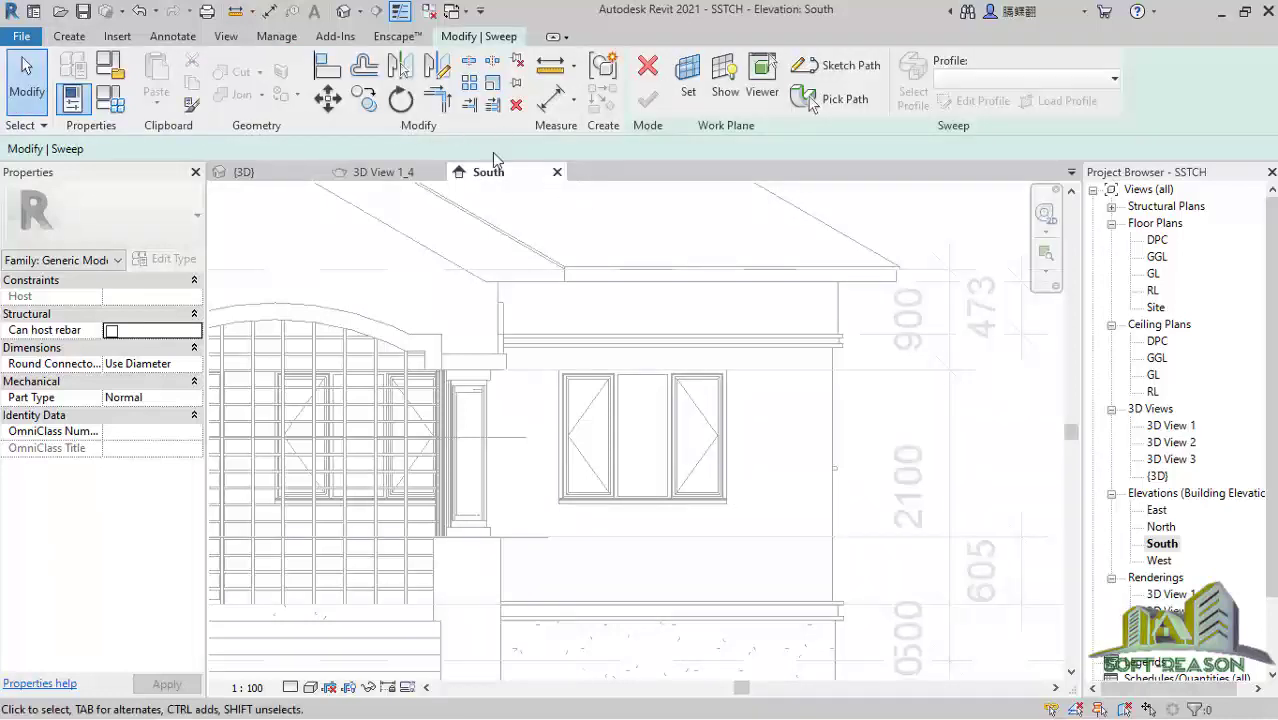
left_click(846, 70)
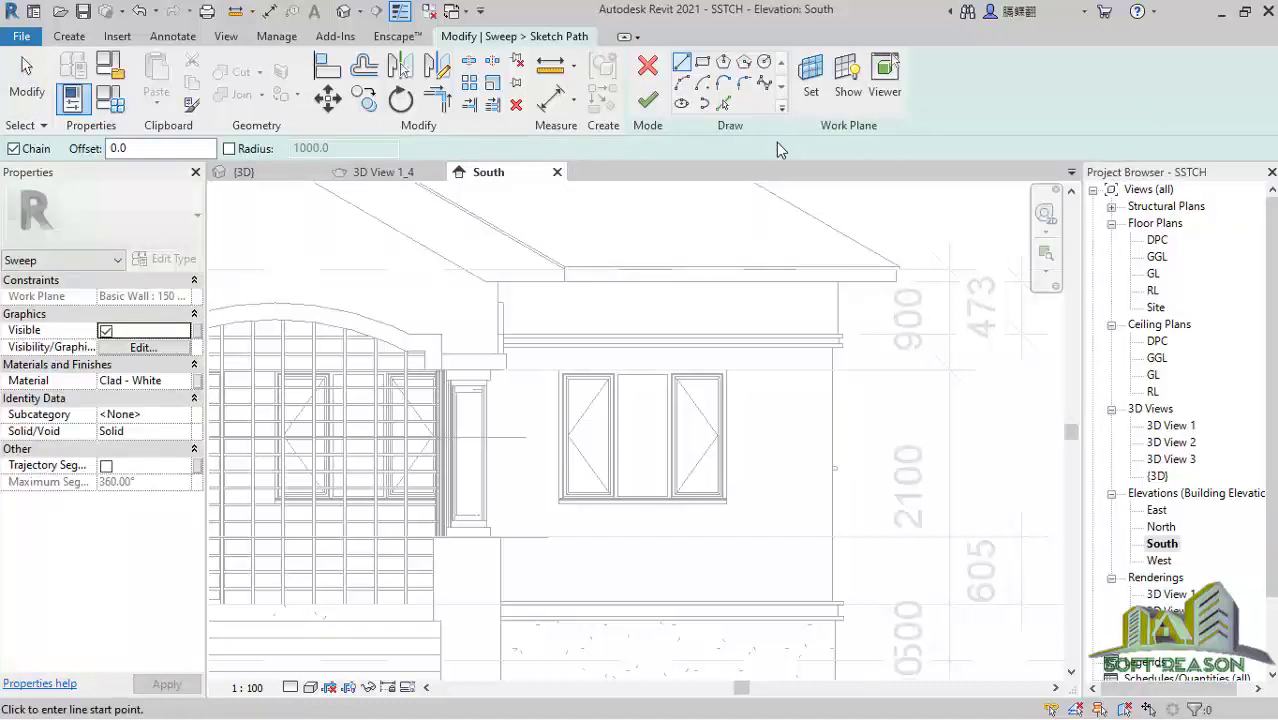
scroll(562, 480, "up", 4)
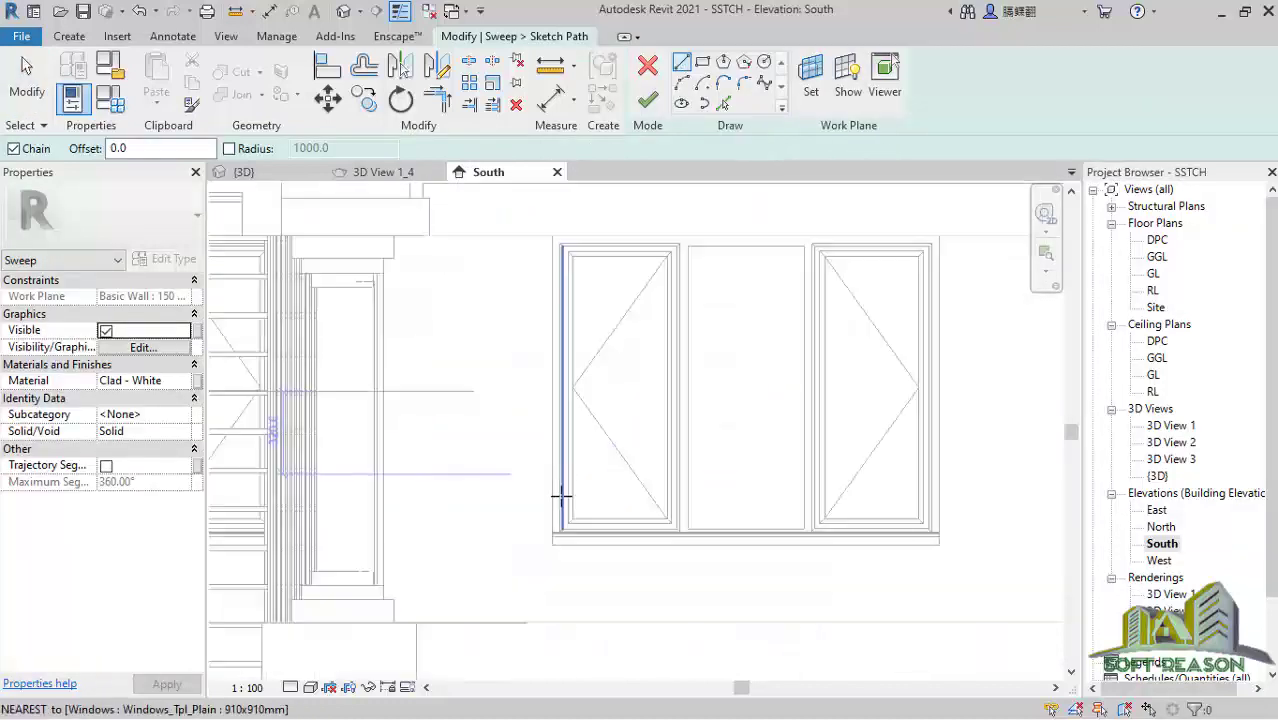
scroll(545, 560, "up", 3)
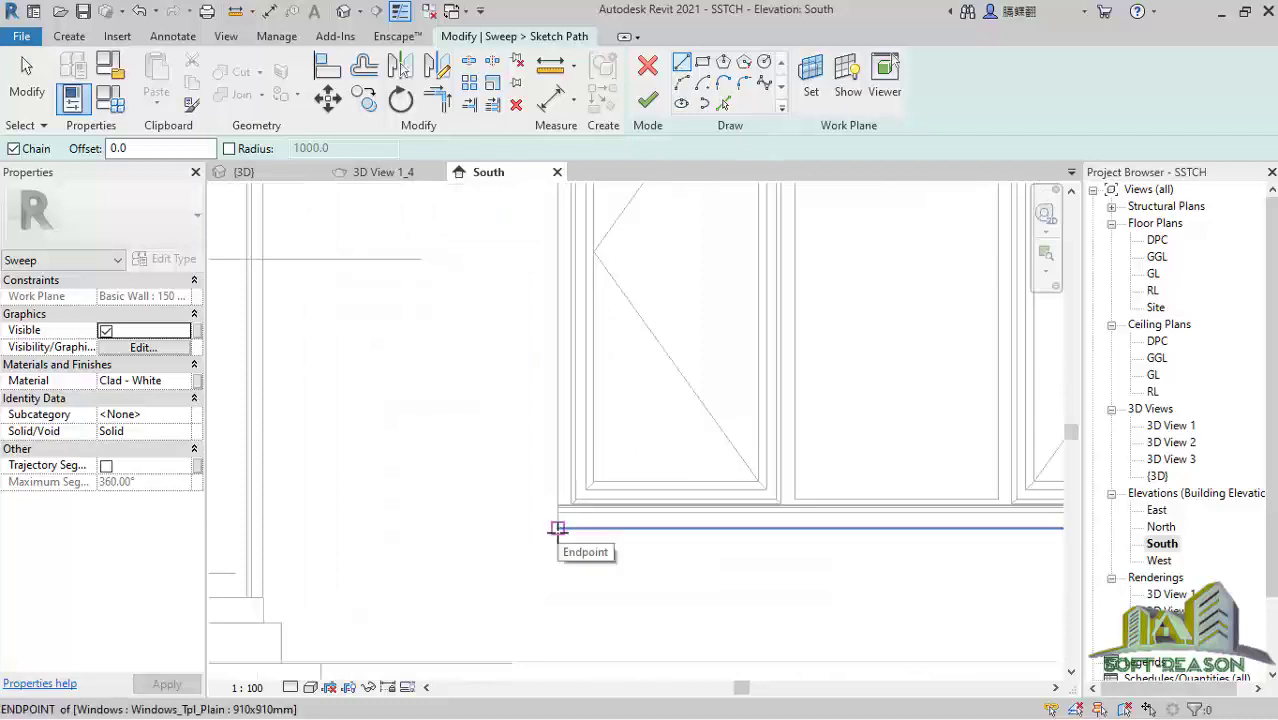
left_click(557, 529)
scroll(540, 609, "down", 1)
scroll(536, 610, "down", 2)
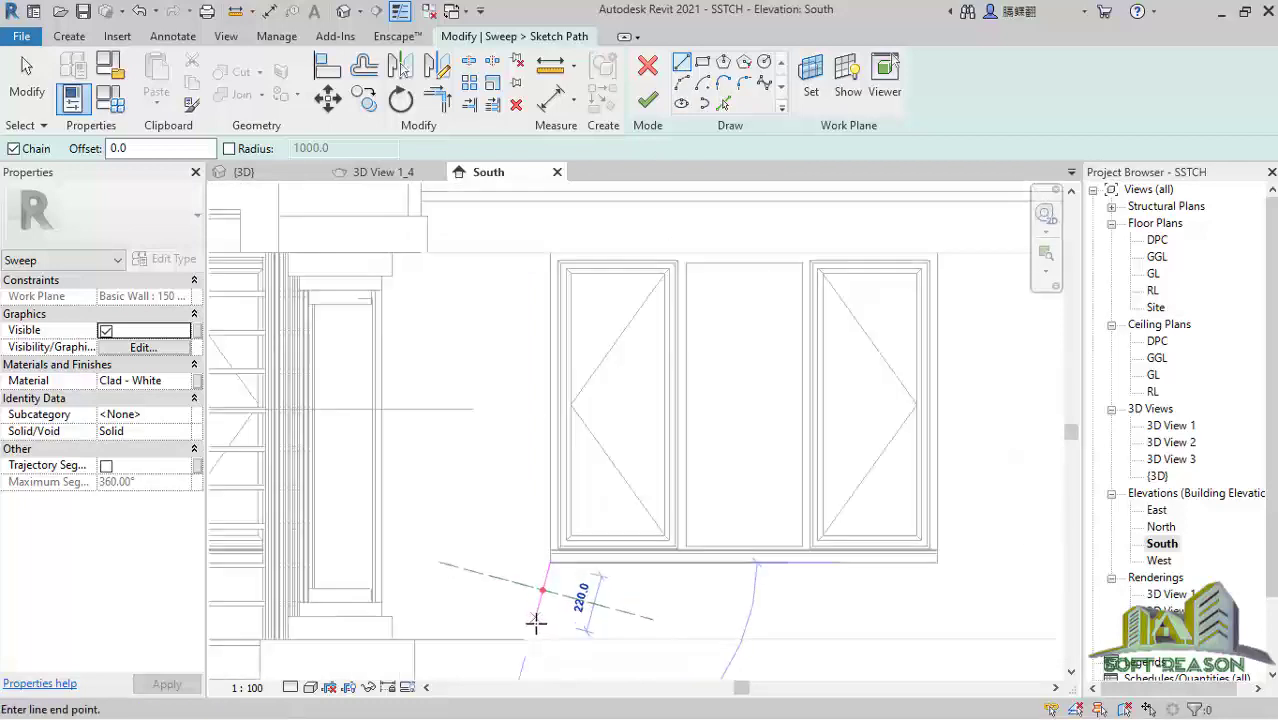
scroll(550, 450, "up", 2)
scroll(572, 376, "up", 1)
scroll(575, 370, "up", 1)
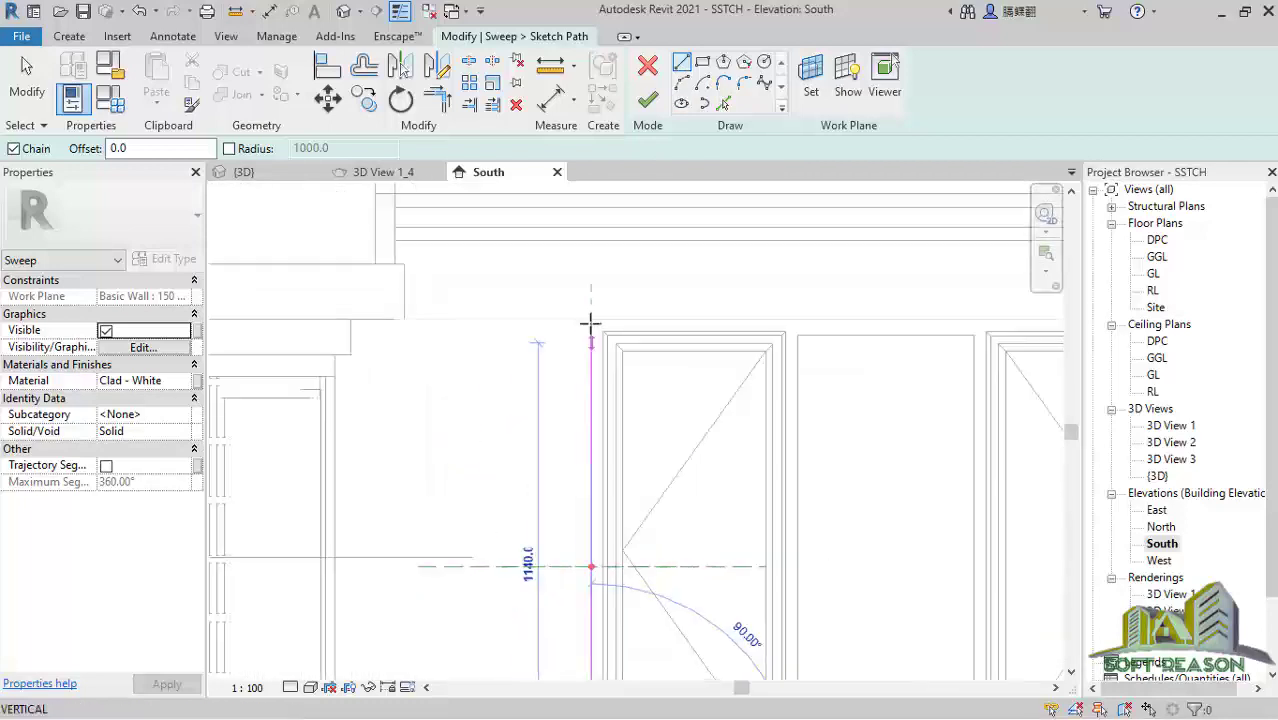
left_click(591, 319)
Step: Continue the path across the window's head and down its right edge to the sill corner, and finish it as an open path
scroll(551, 305, "down", 2)
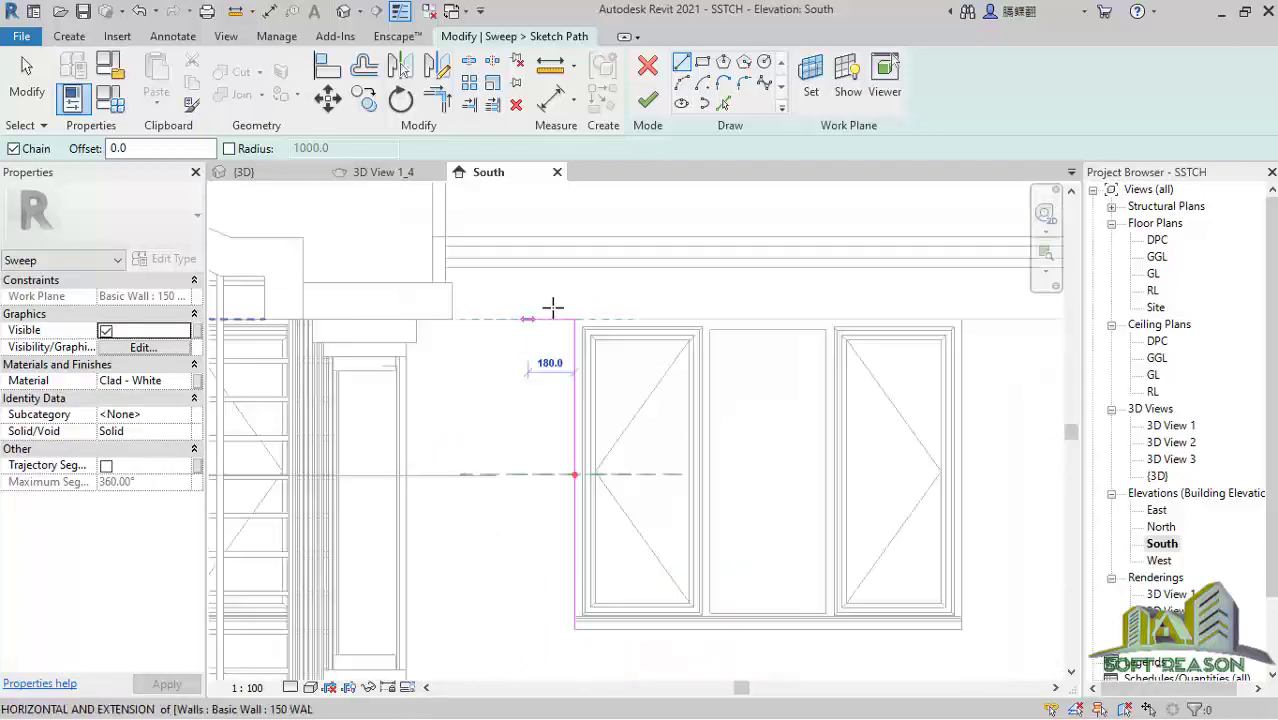
left_click(866, 316)
scroll(862, 545, "up", 1)
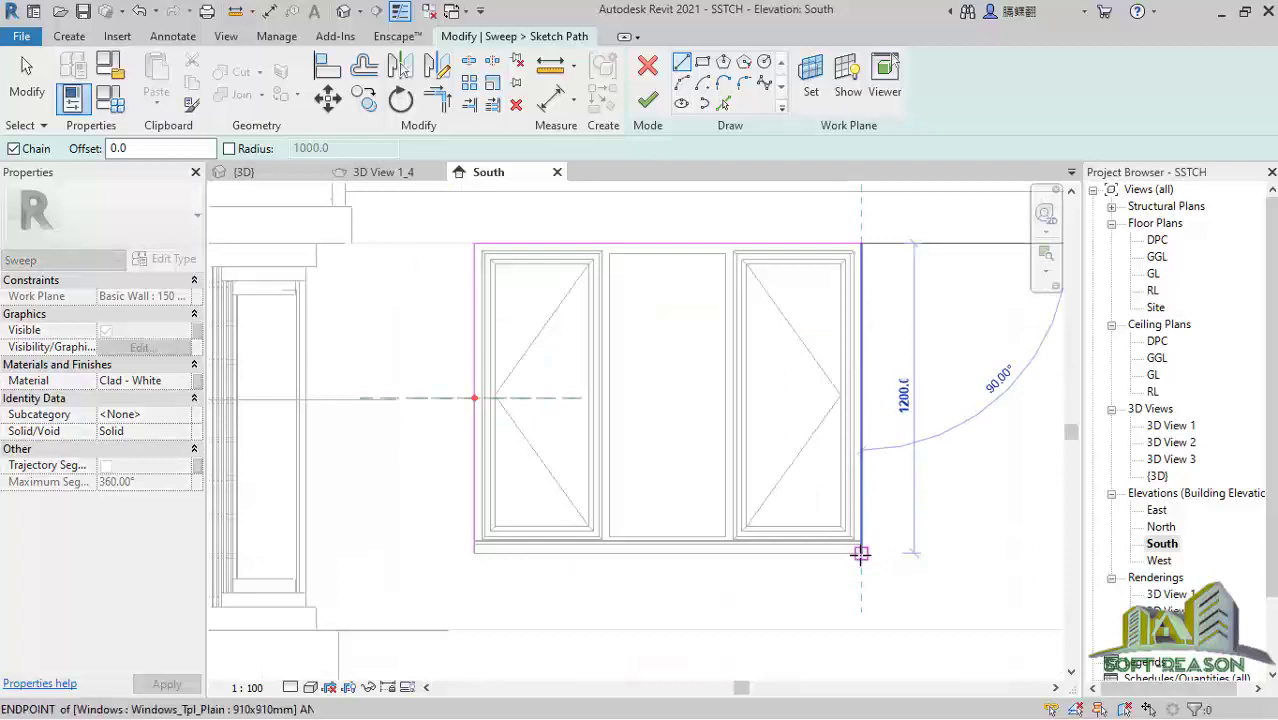
left_click(860, 549)
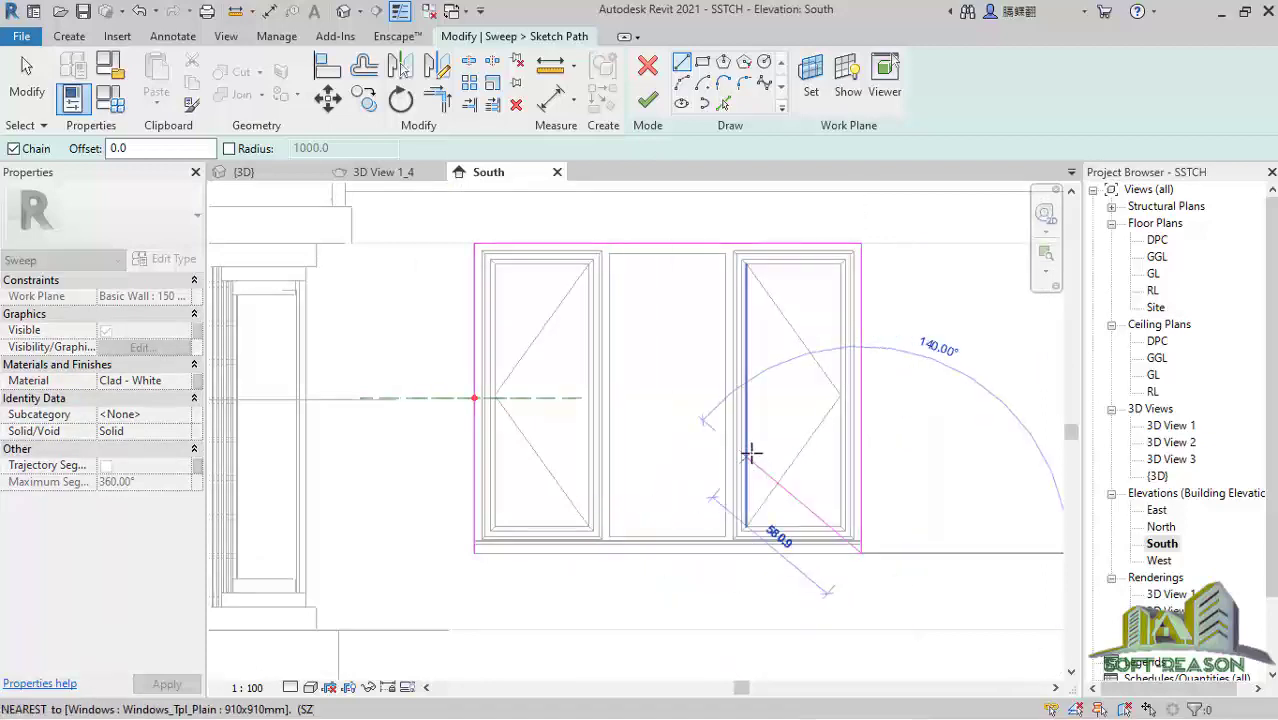
left_click(27, 88)
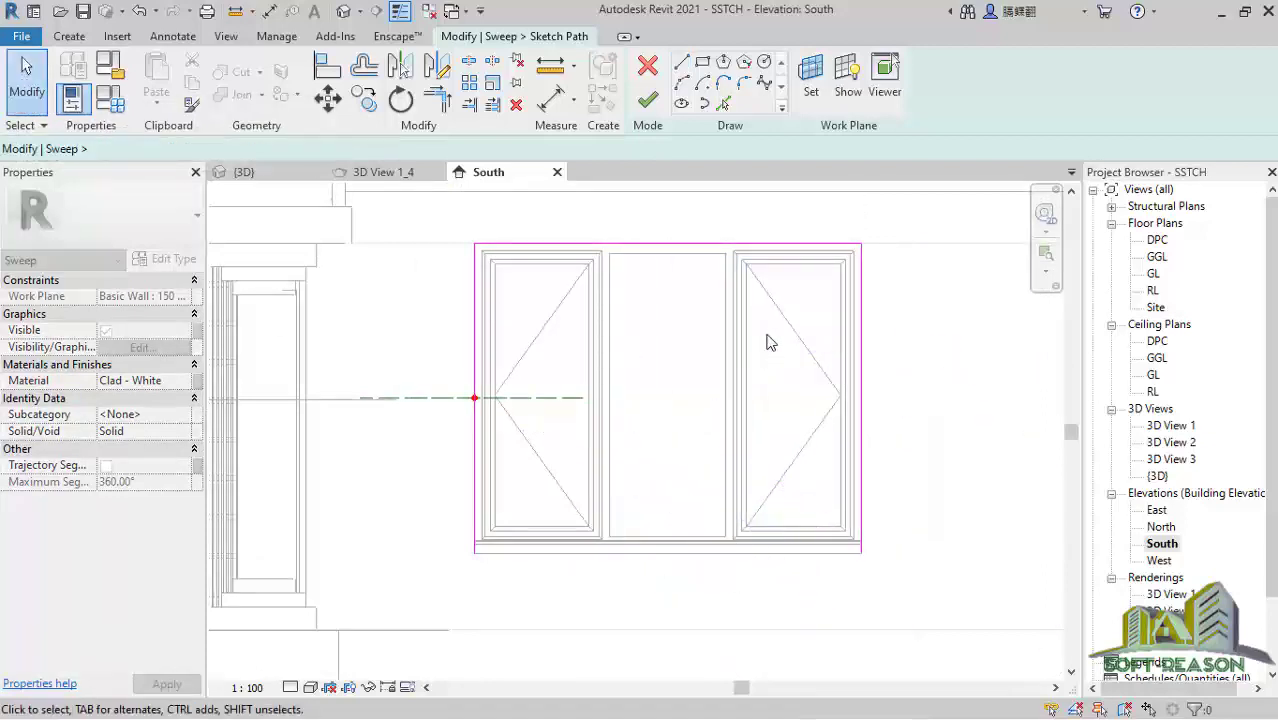
left_click(648, 99)
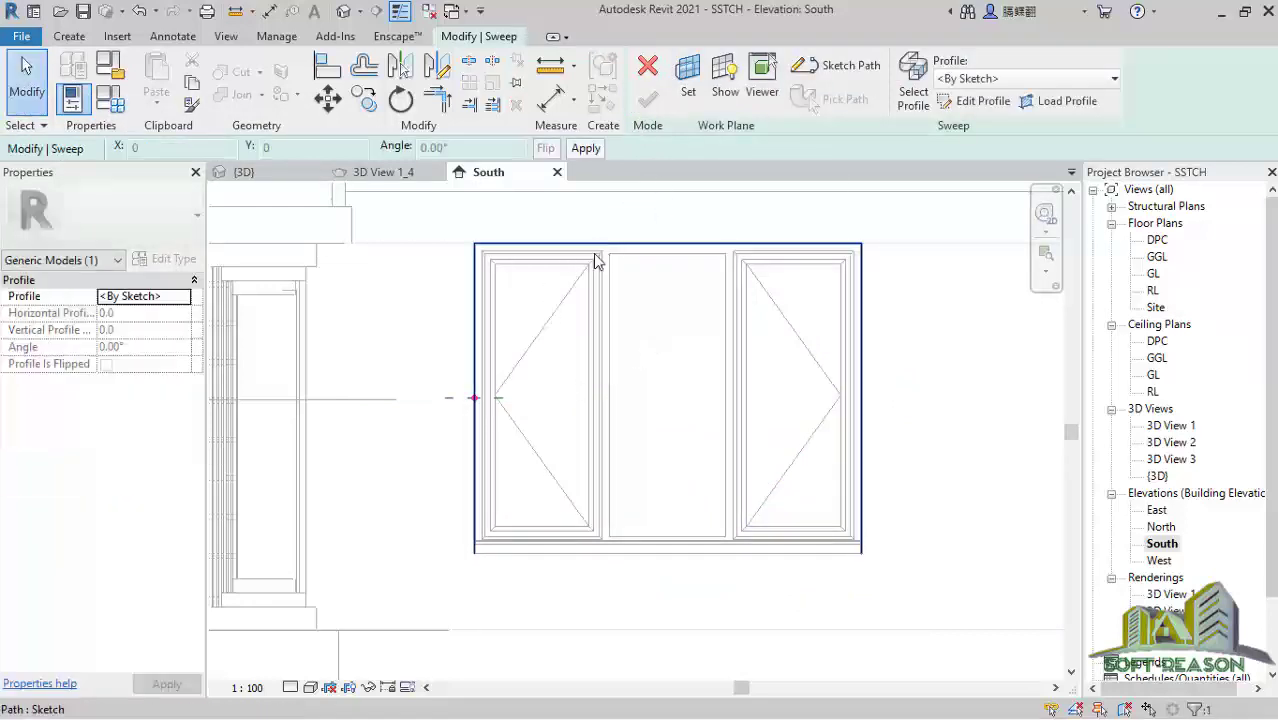
Step: Edit the sweep's profile in the Floor Plan: DPC view, at the profile plane on the window's corner
left_click(978, 101)
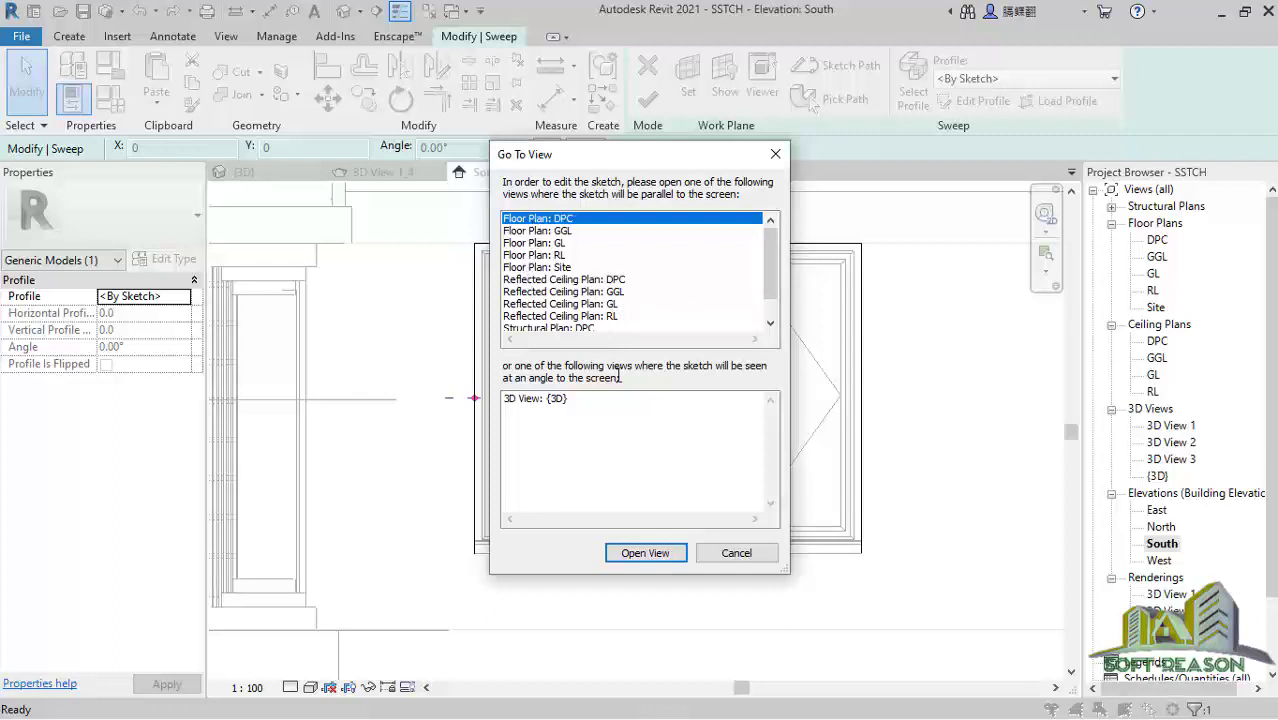
left_click(632, 556)
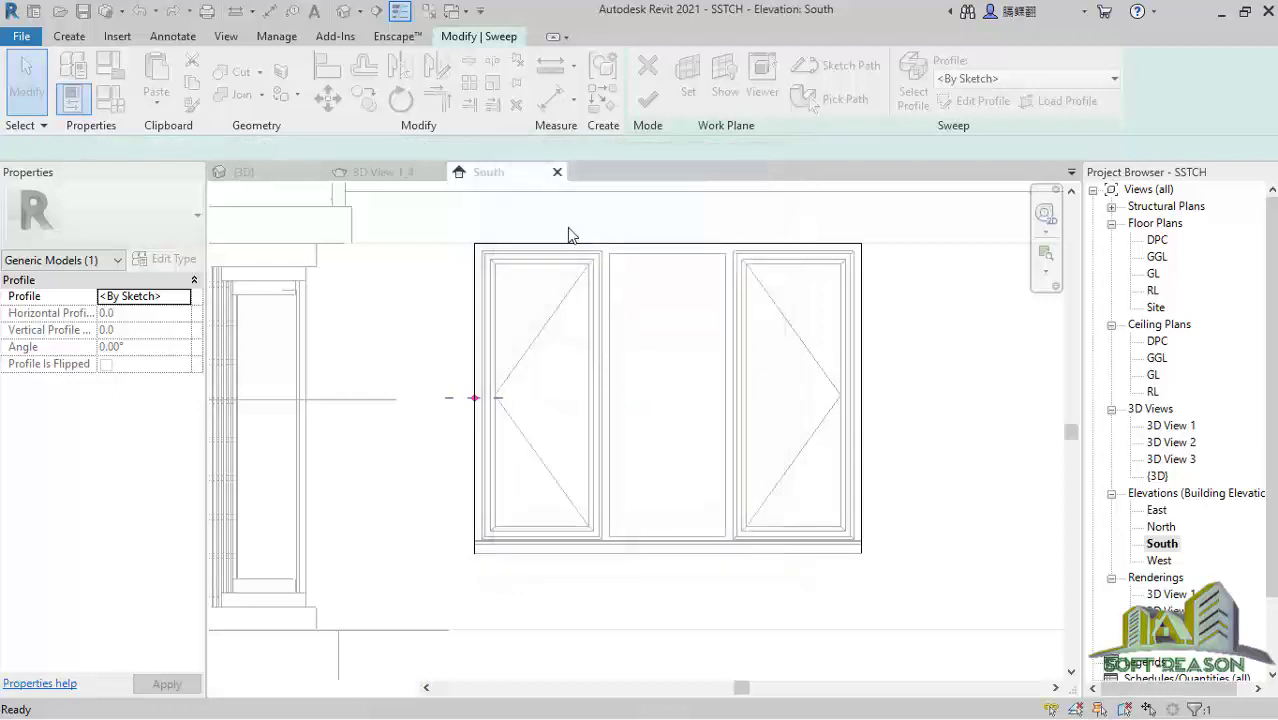
scroll(590, 500, "up", 5)
scroll(549, 433, "up", 5)
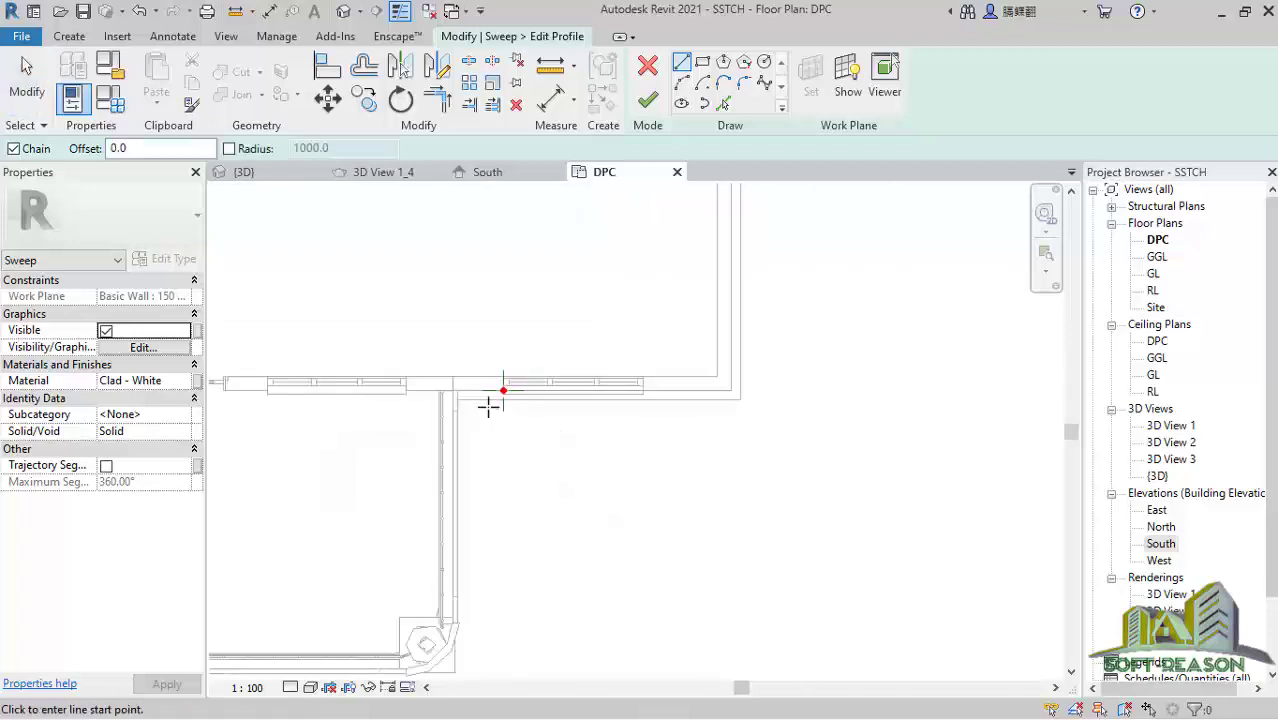
scroll(539, 371, "up", 4)
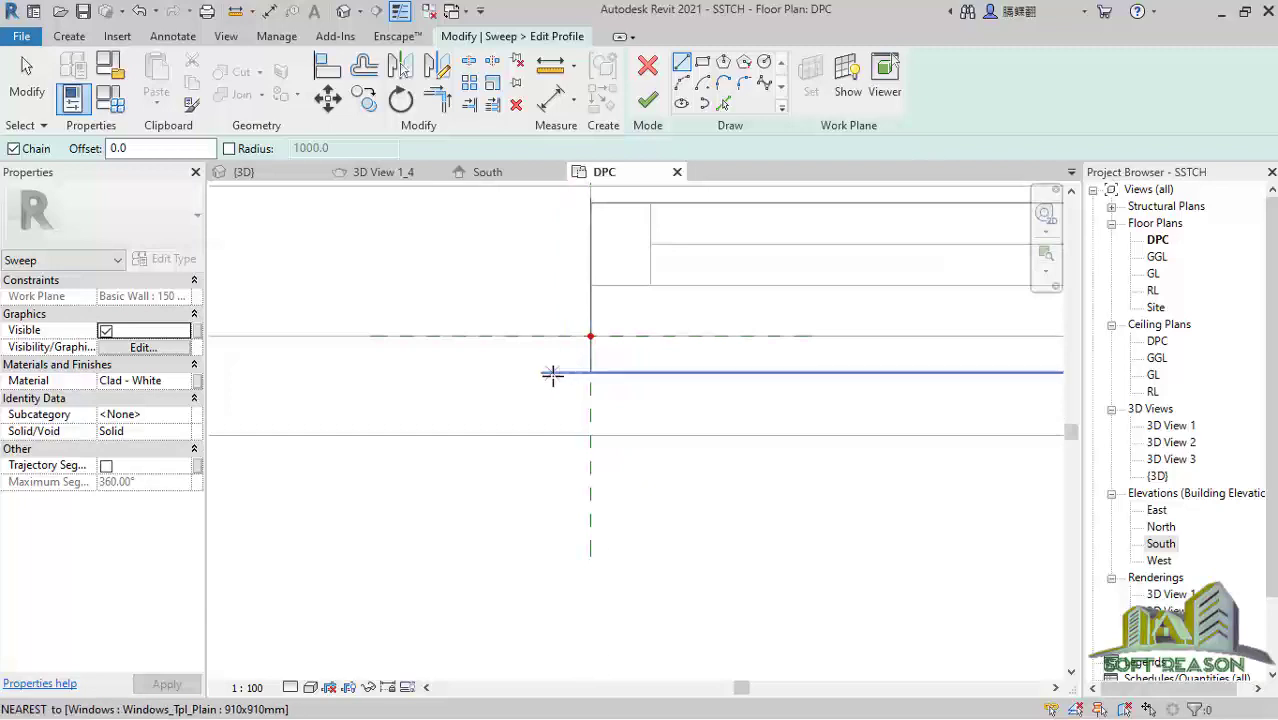
scroll(542, 349, "up", 1)
scroll(578, 361, "up", 1)
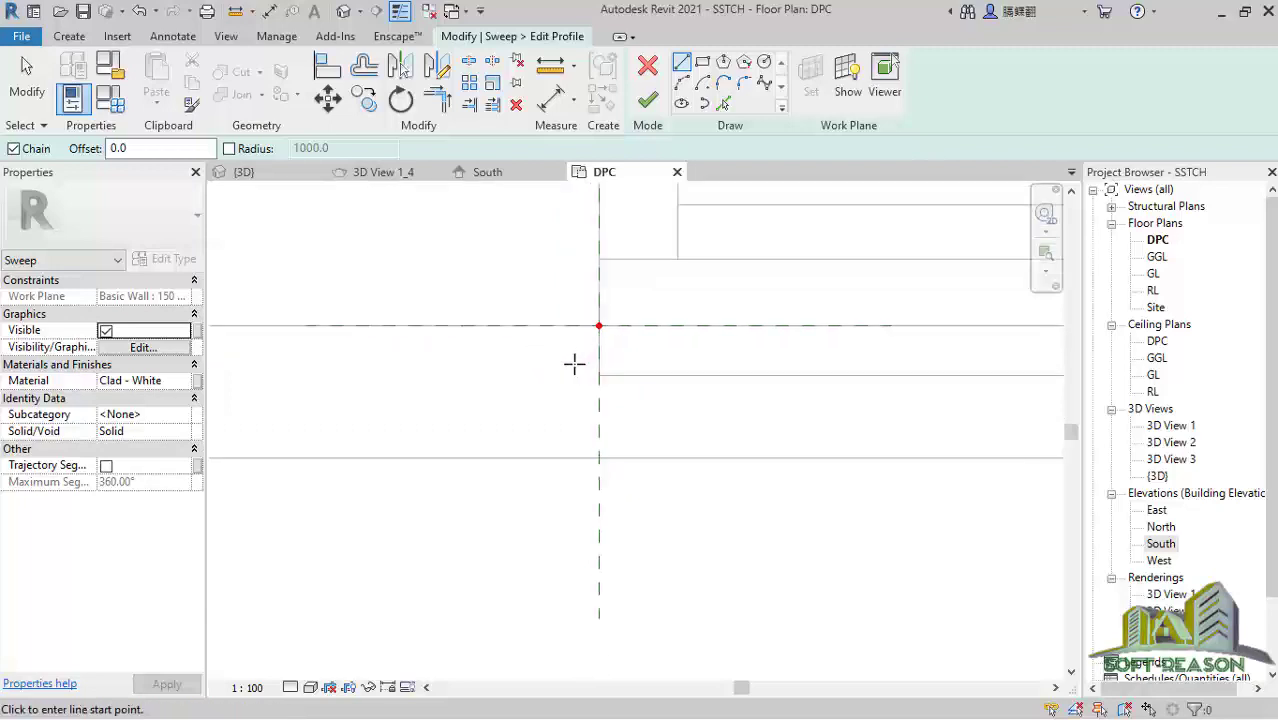
Step: Draw profile lines from the path point: 150 mm along the wall face away from the window, 100 mm outward, and 50 mm back toward the window
scroll(568, 359, "up", 2)
left_click(607, 315)
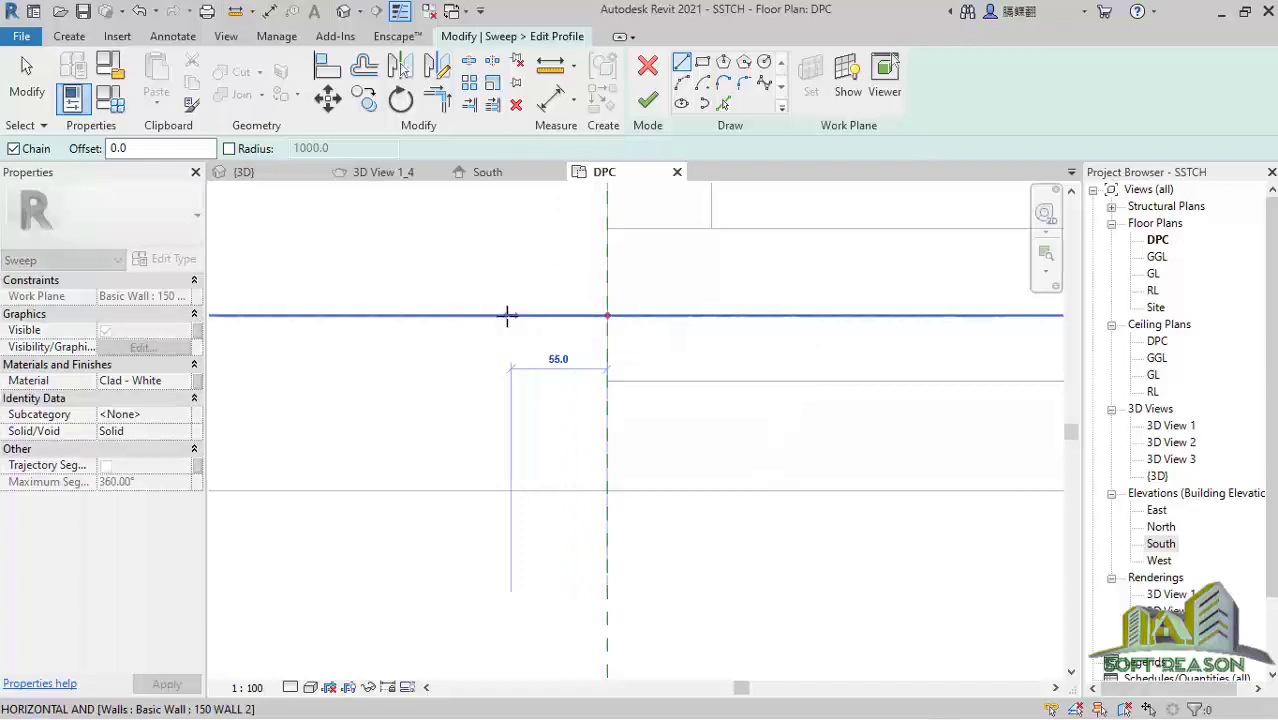
type("150")
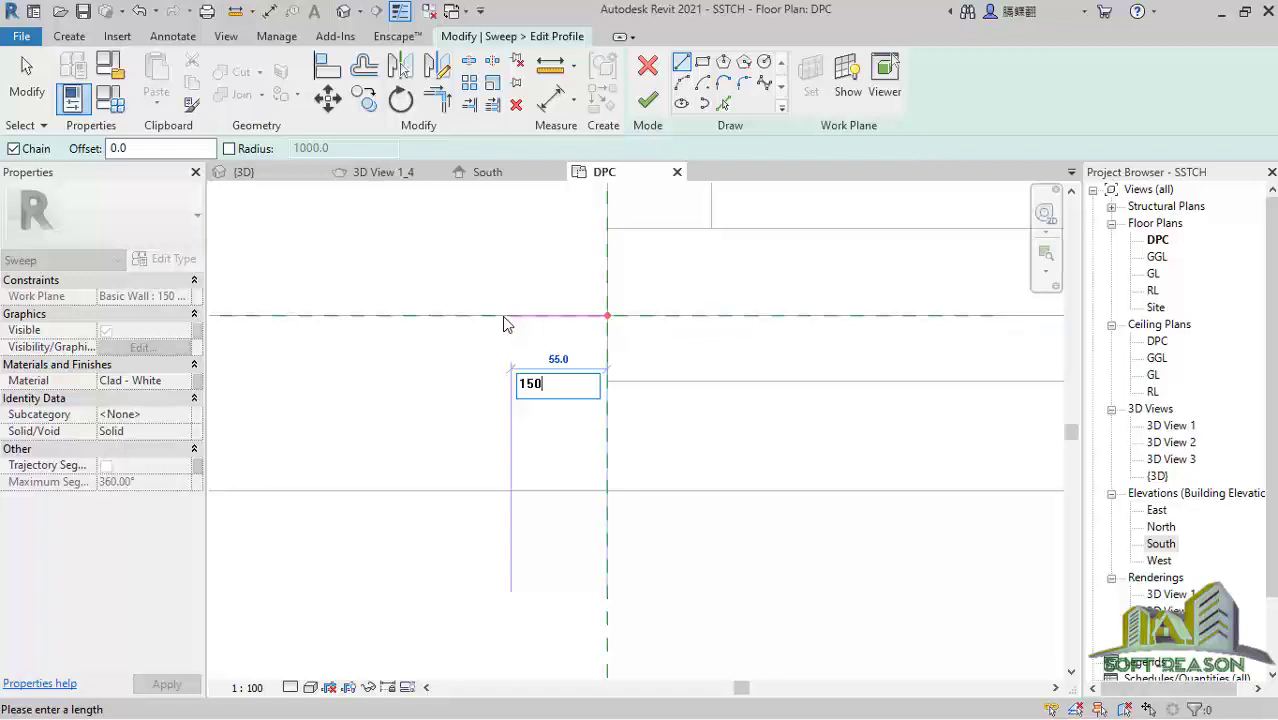
key("Return")
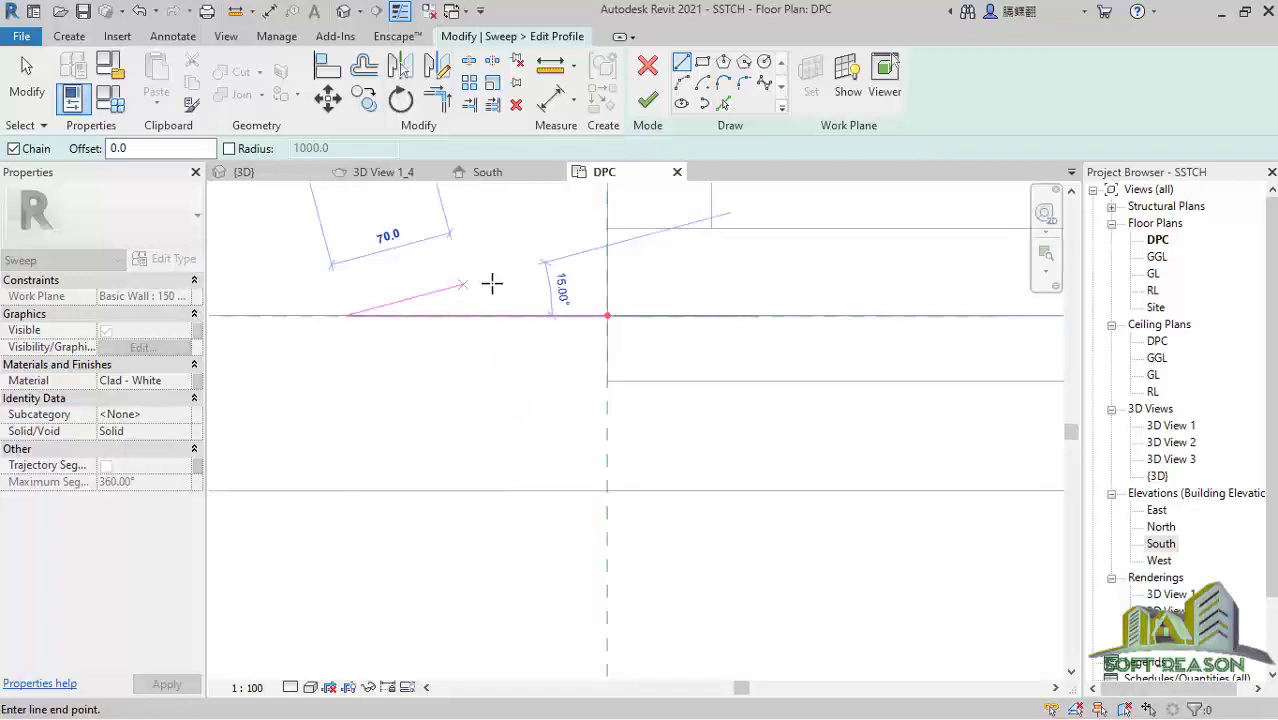
scroll(491, 280, "down", 1)
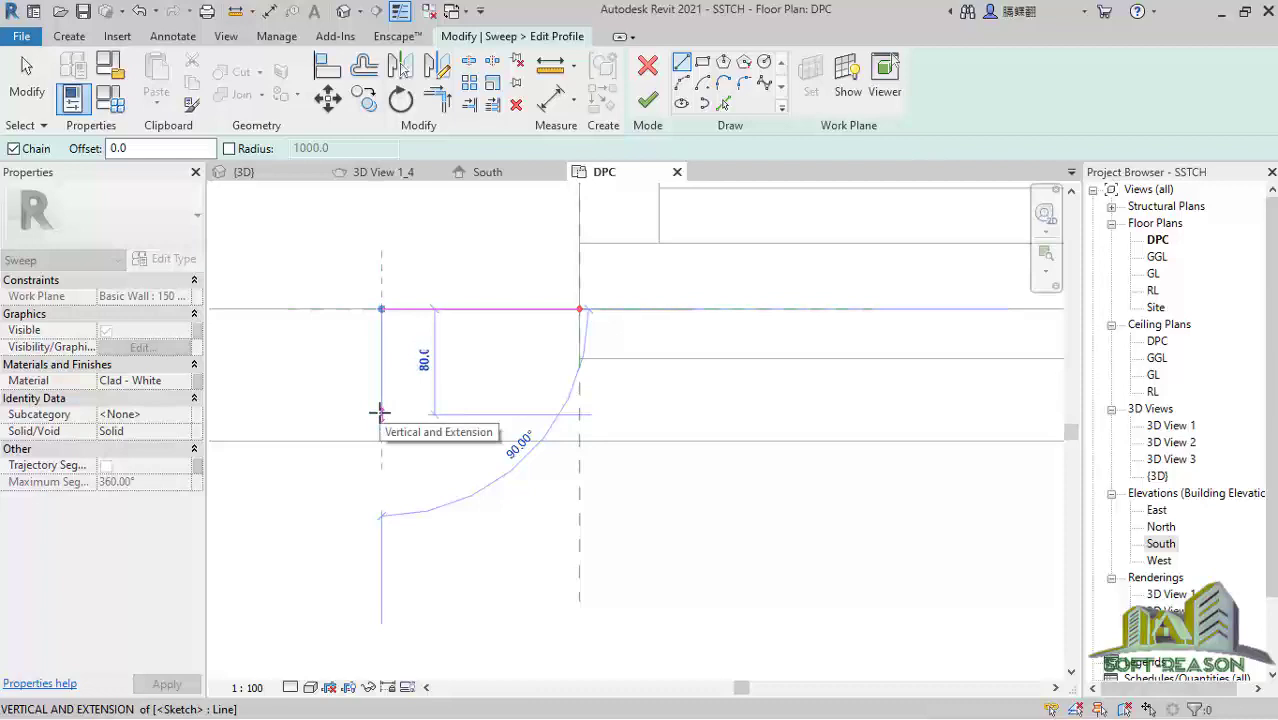
type("100")
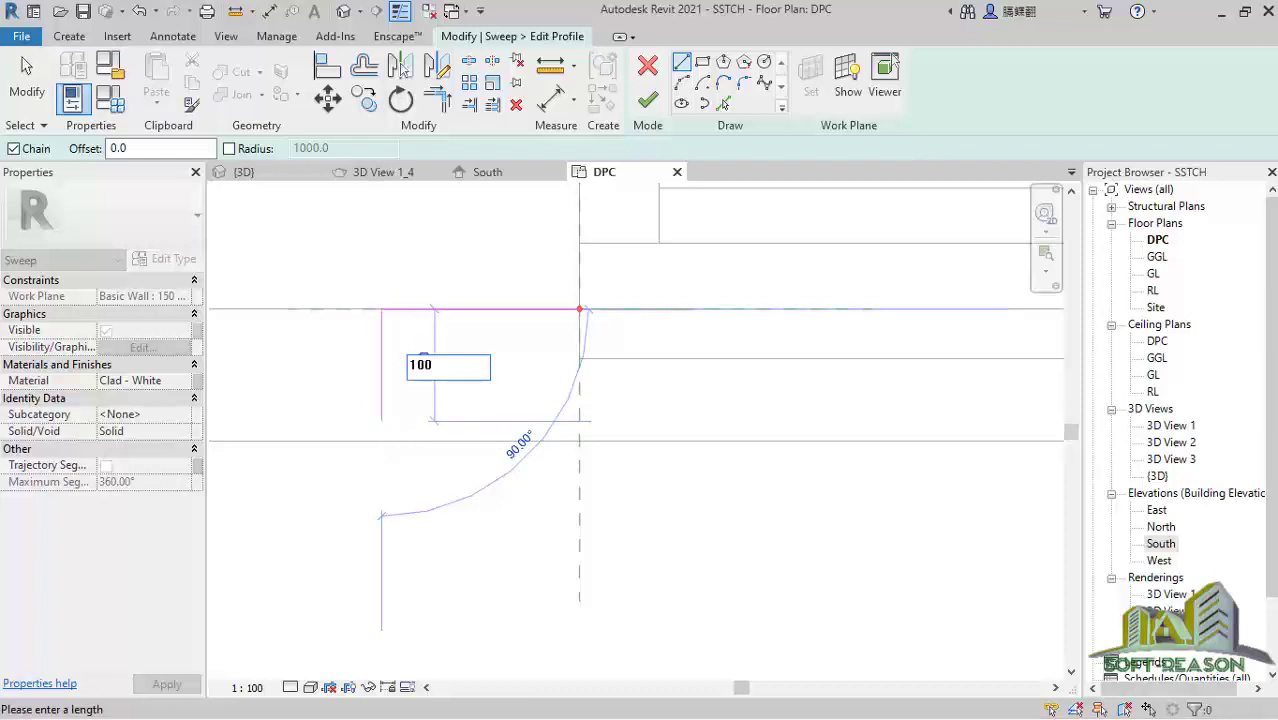
key("Return")
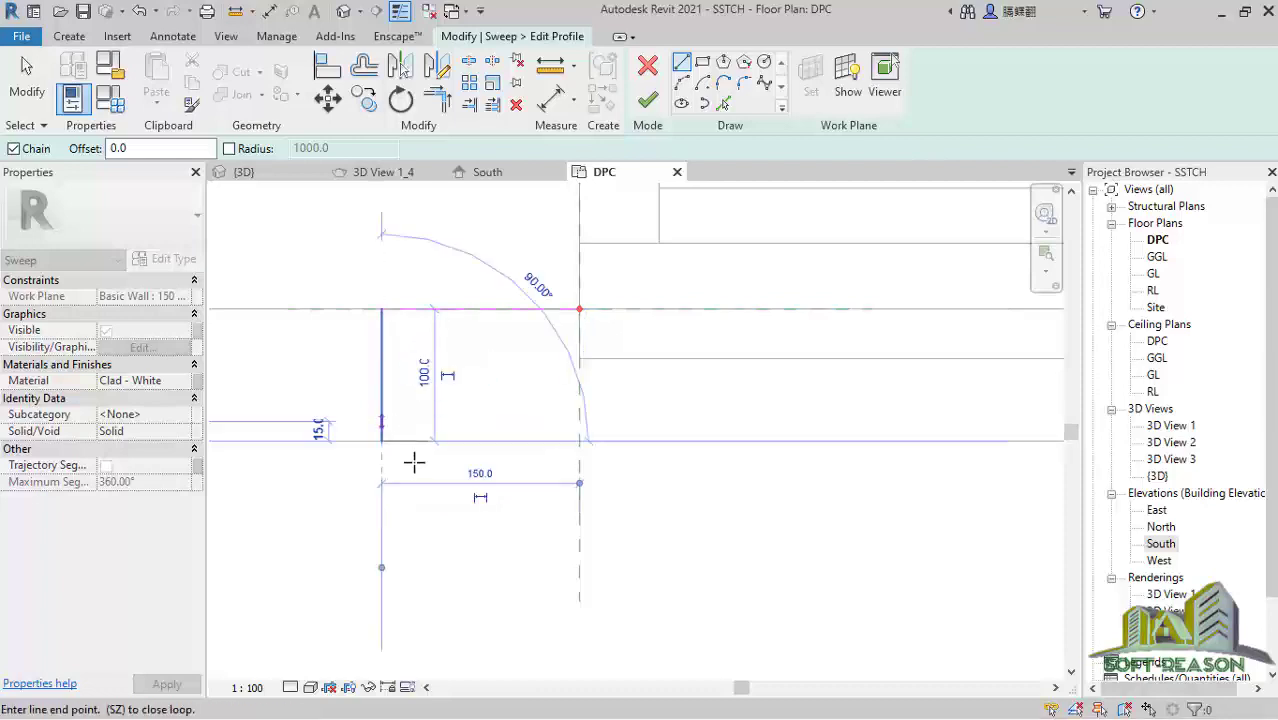
scroll(380, 440, "up", 1)
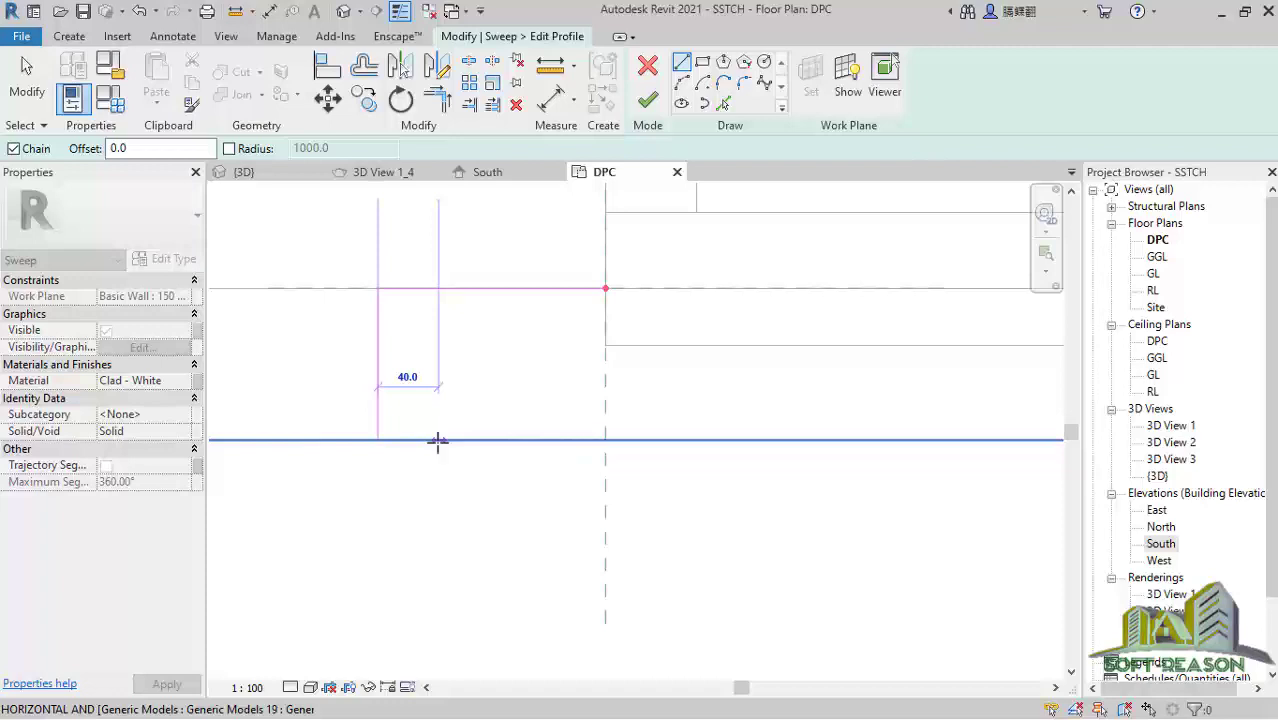
type("50")
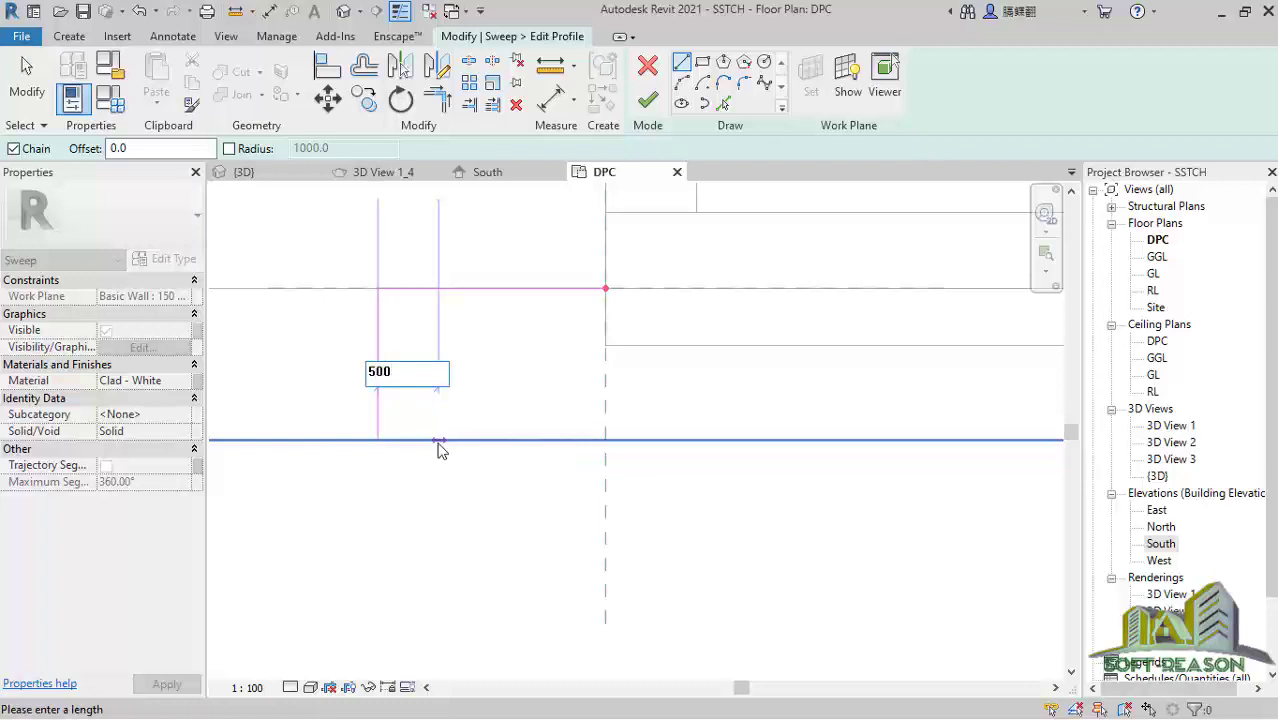
key("Return")
left_click(460, 456)
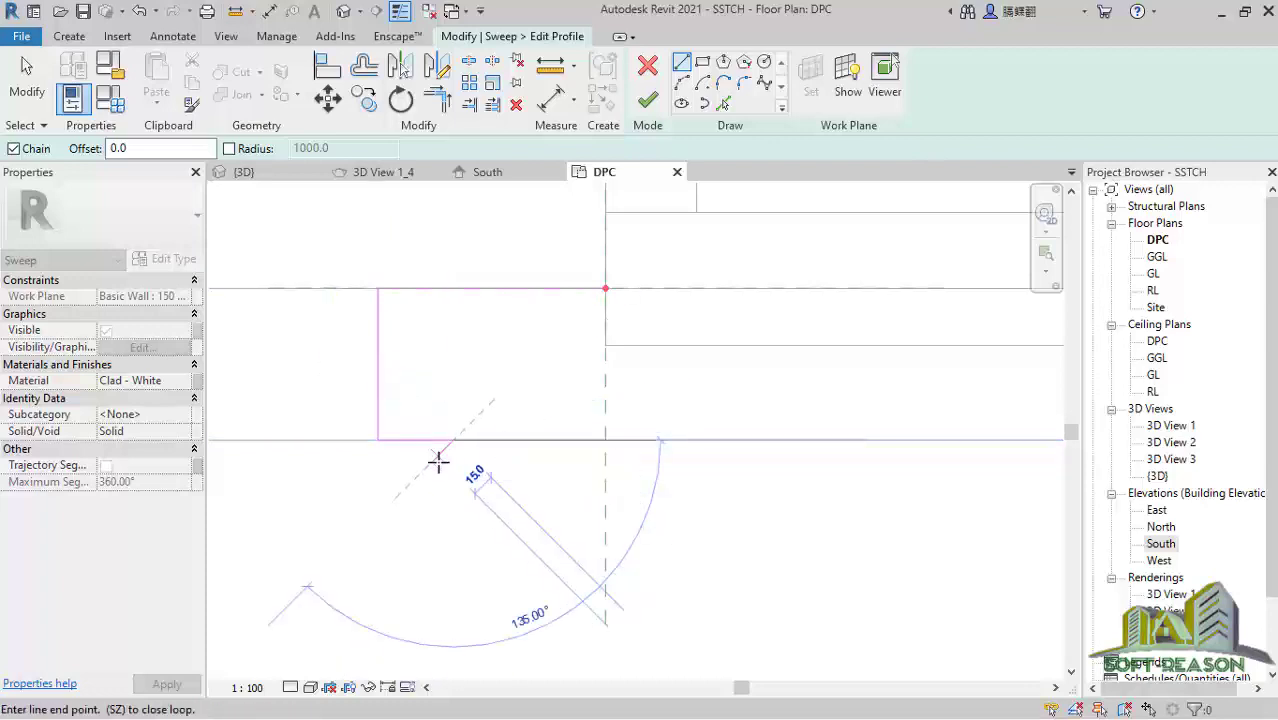
Step: Close the profile at the path point with a stepped edge of segments about 35, 35, 35, 35, 15, 30 and 15 mm
left_click(453, 386)
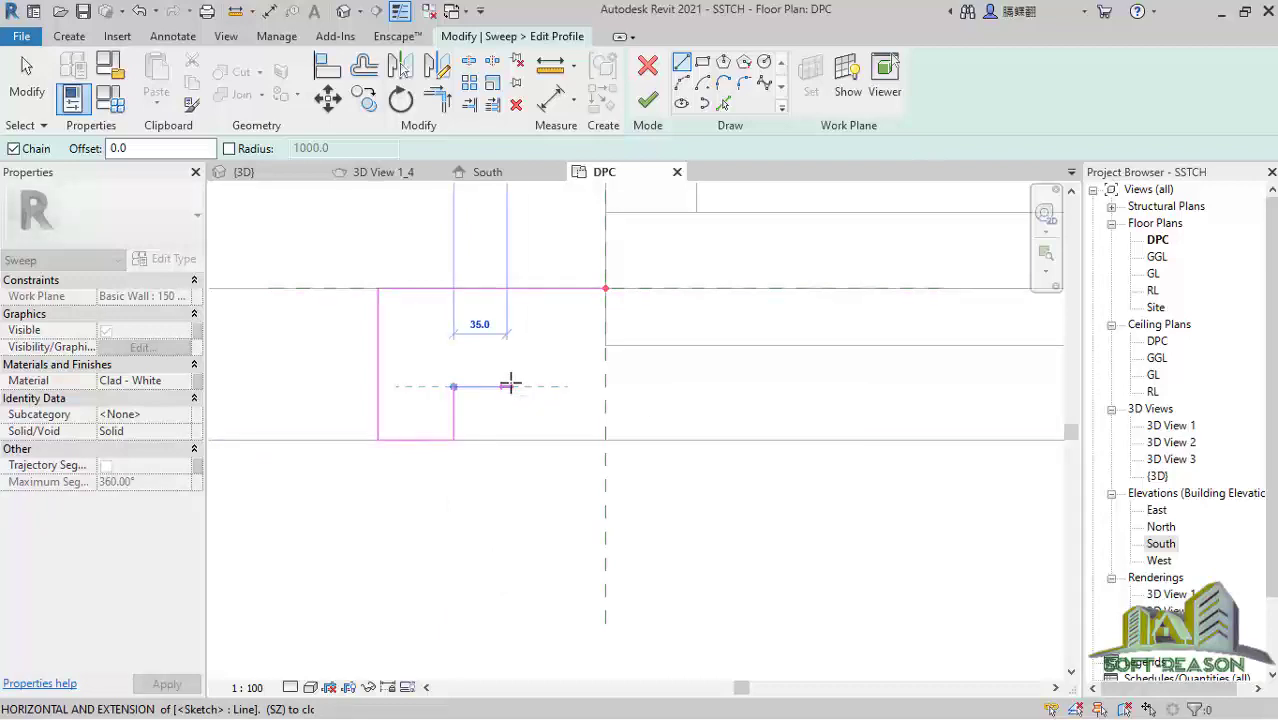
left_click(507, 386)
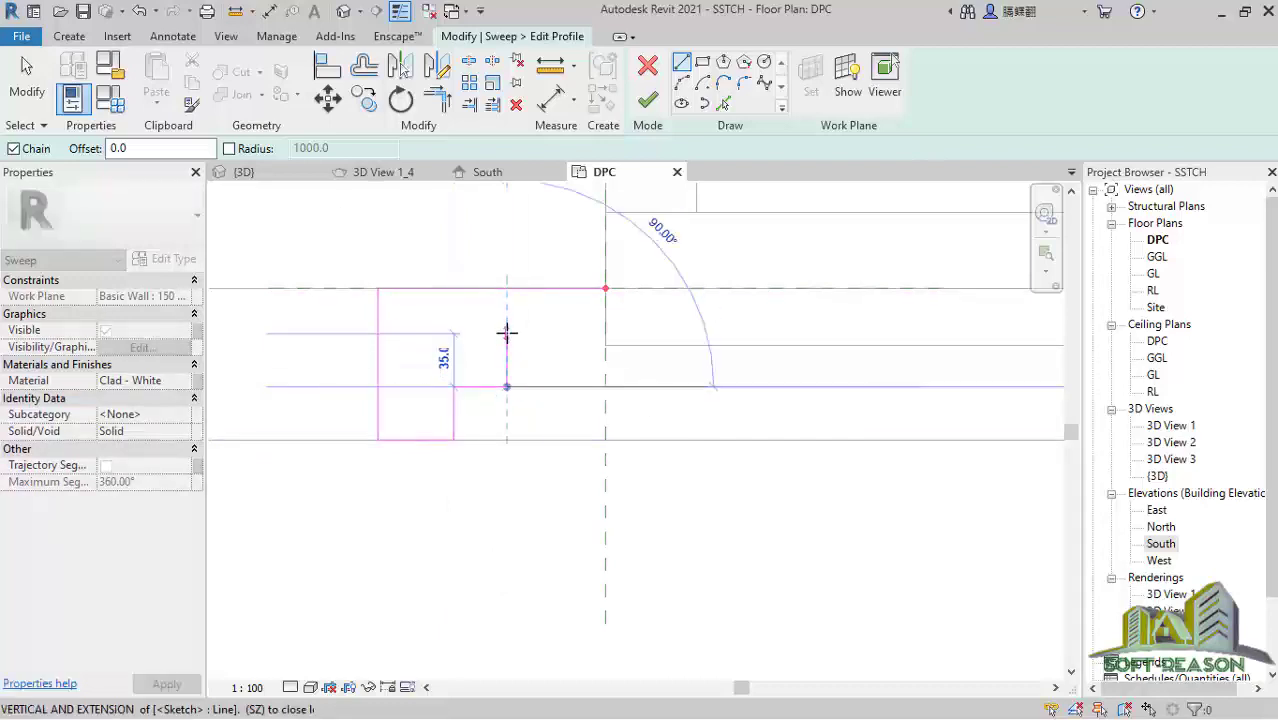
left_click(507, 333)
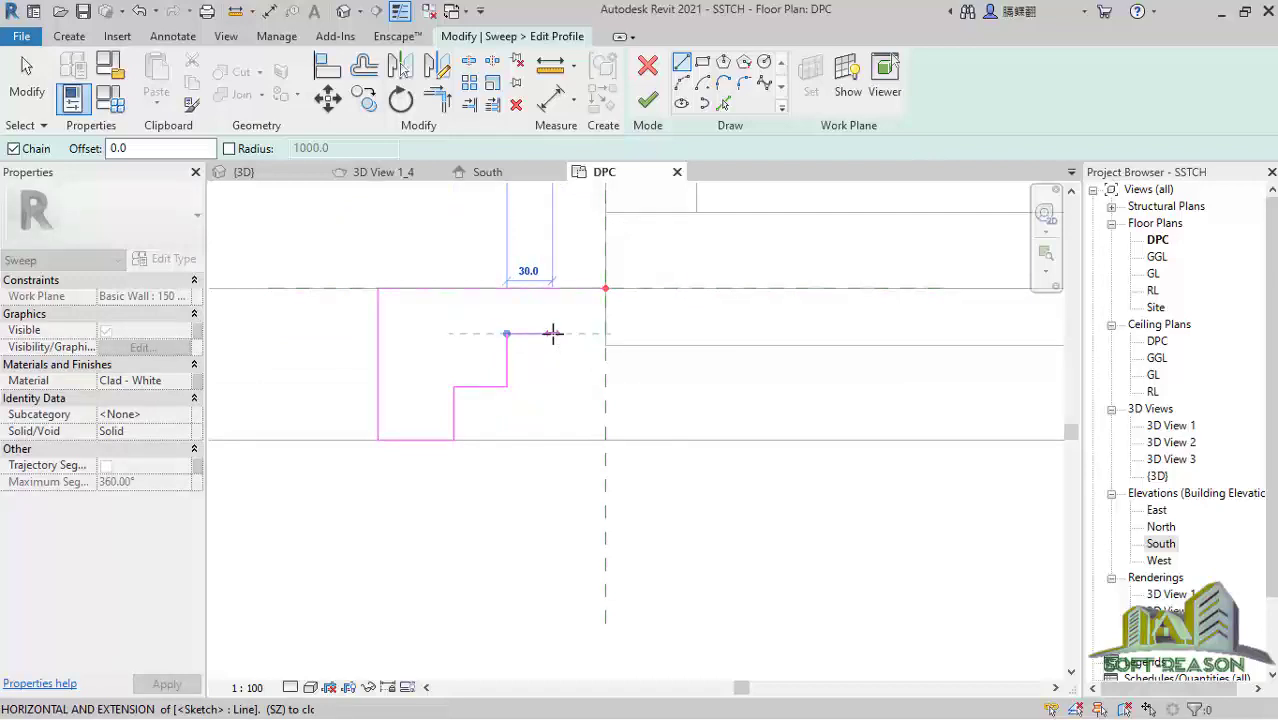
left_click(559, 333)
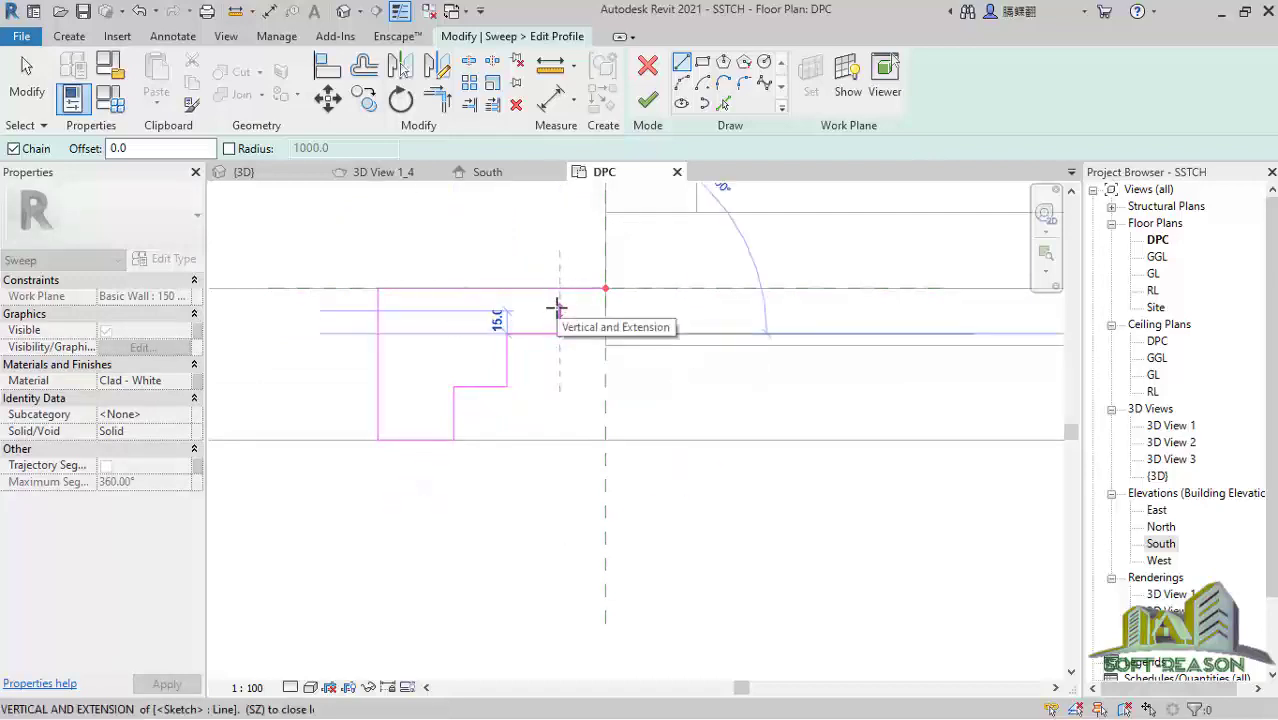
left_click(559, 310)
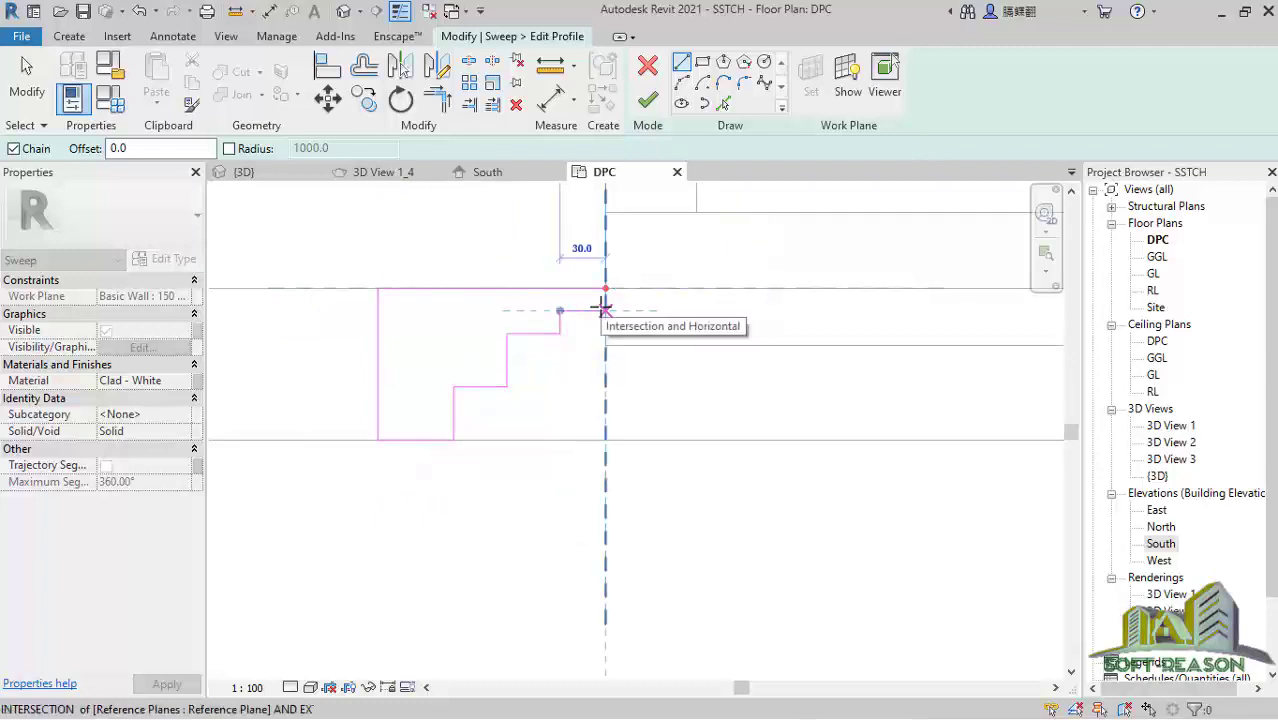
left_click(605, 310)
left_click(605, 288)
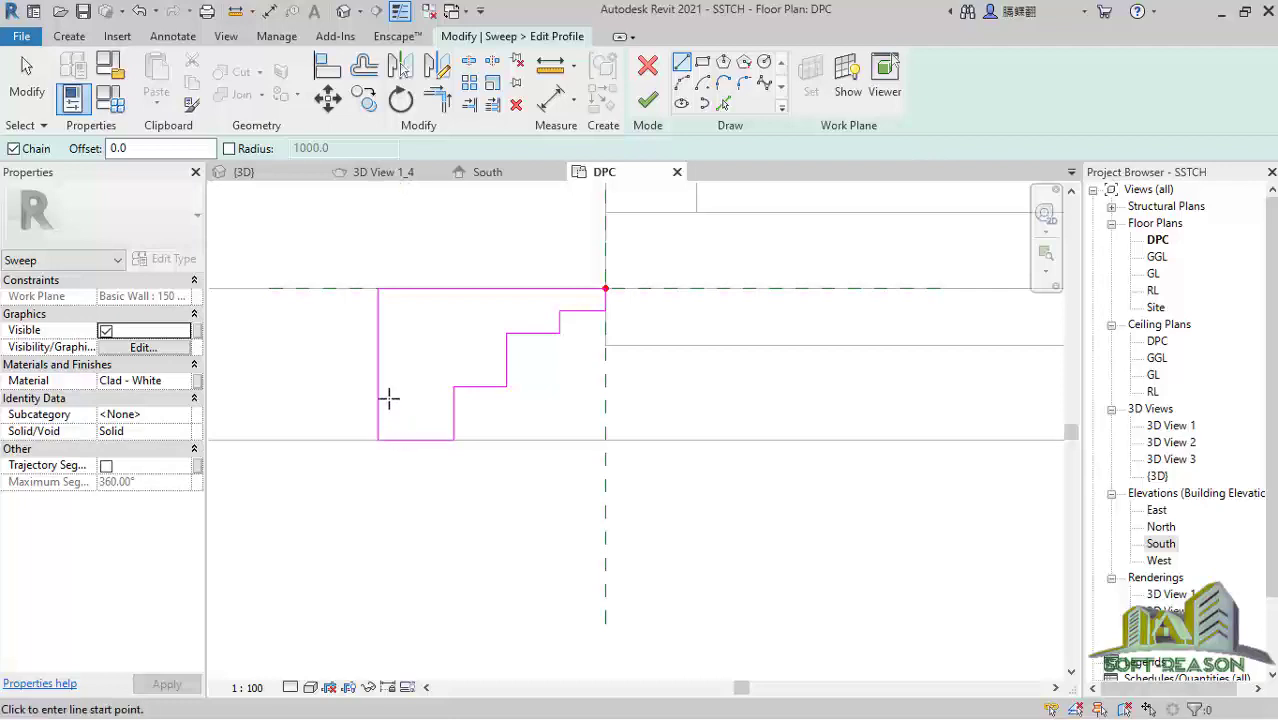
Step: Draw a start-end-radius arc of about 27 mm radius between the sides of the profile's outer block, touching the midpoint of its 50 mm line
left_click(682, 84)
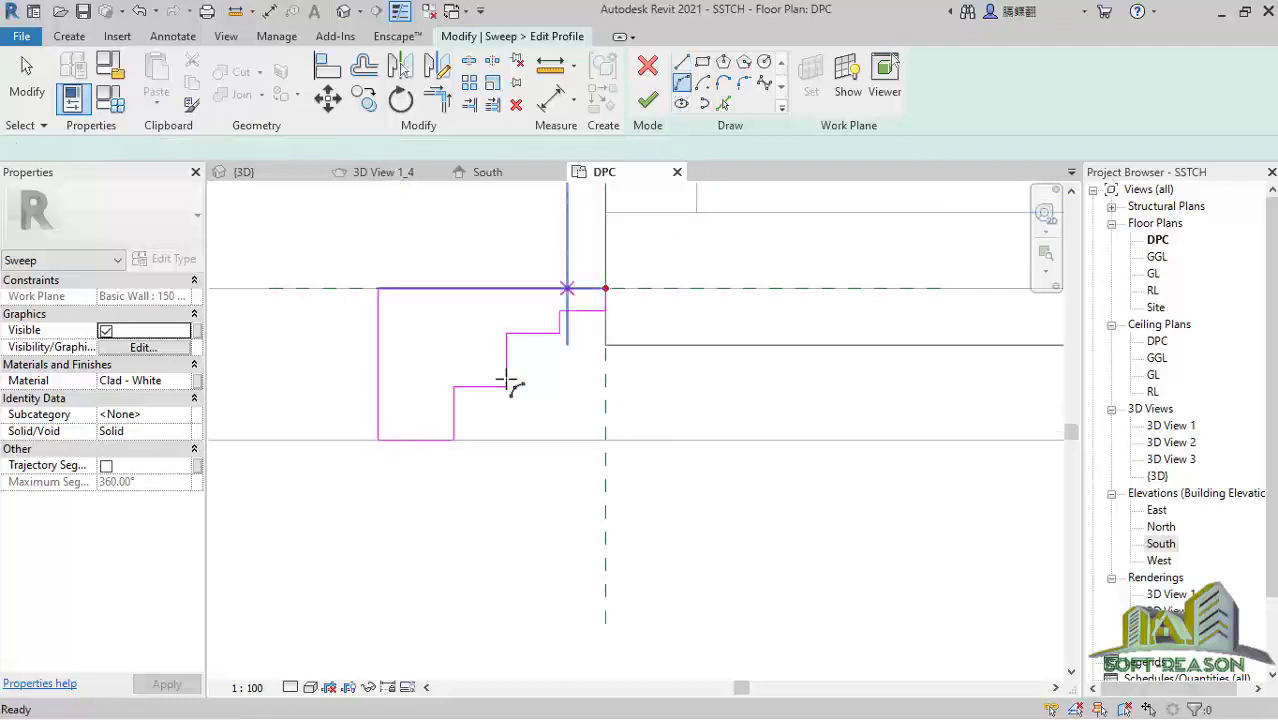
left_click(453, 413)
left_click(388, 413)
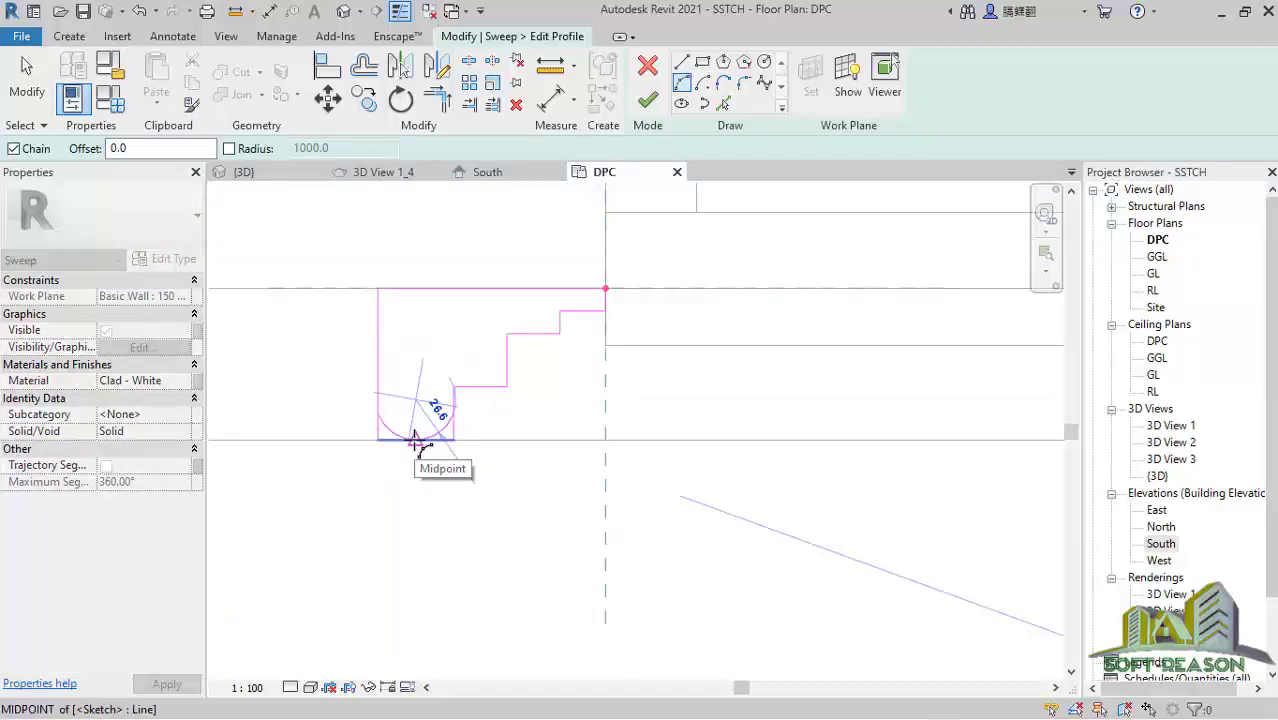
left_click(417, 442)
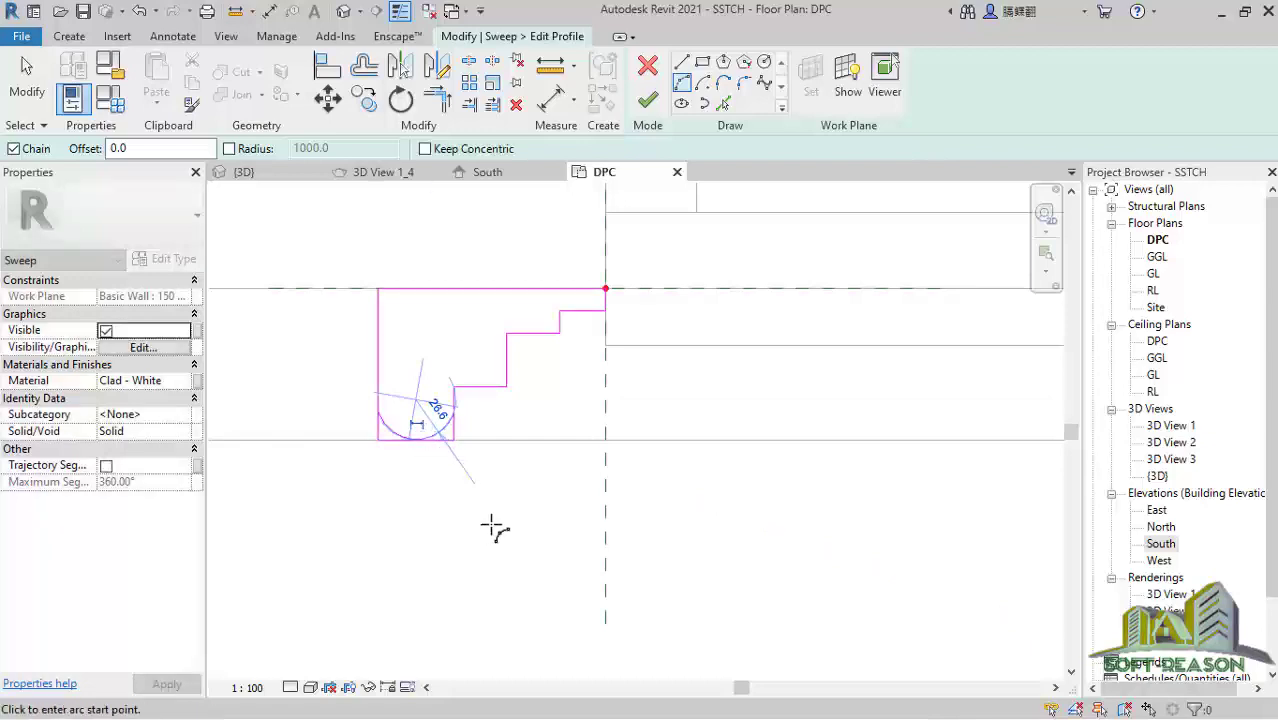
Step: Delete the 50 mm line touching the arc and trim both sides of the profile's outer block to the arc's ends
left_click(27, 78)
scroll(511, 549, "up", 1)
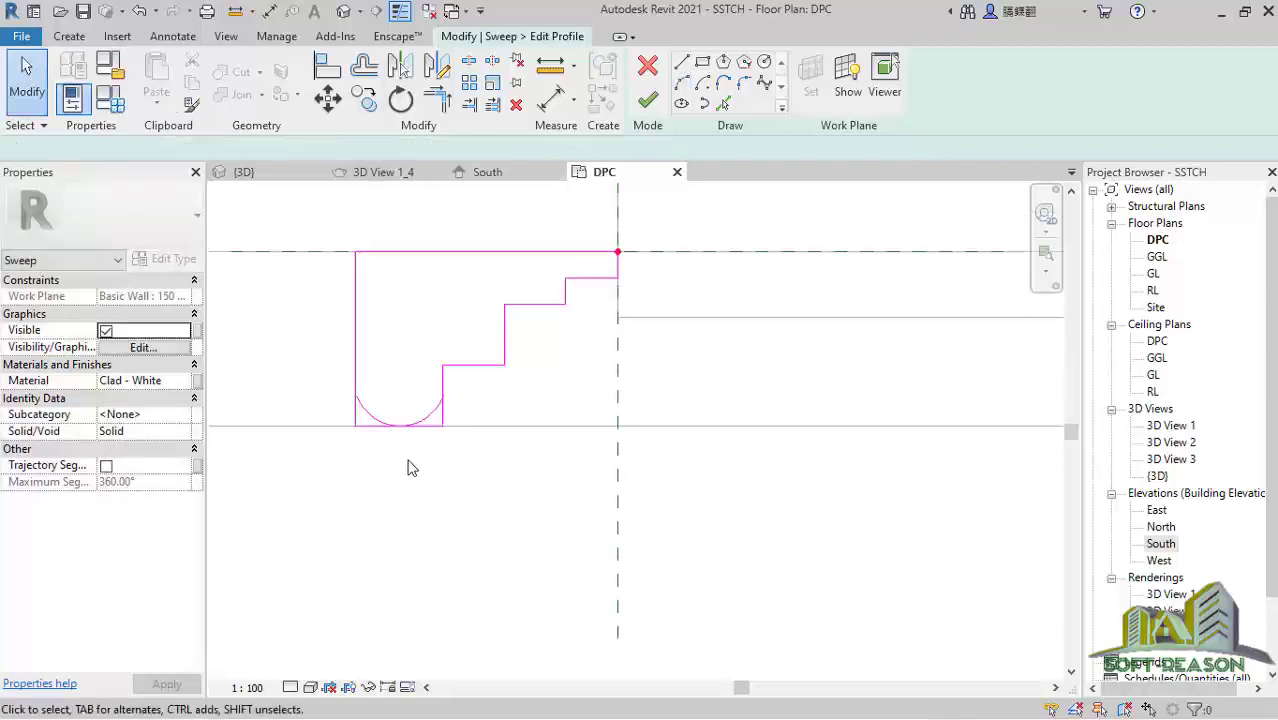
left_click(366, 436)
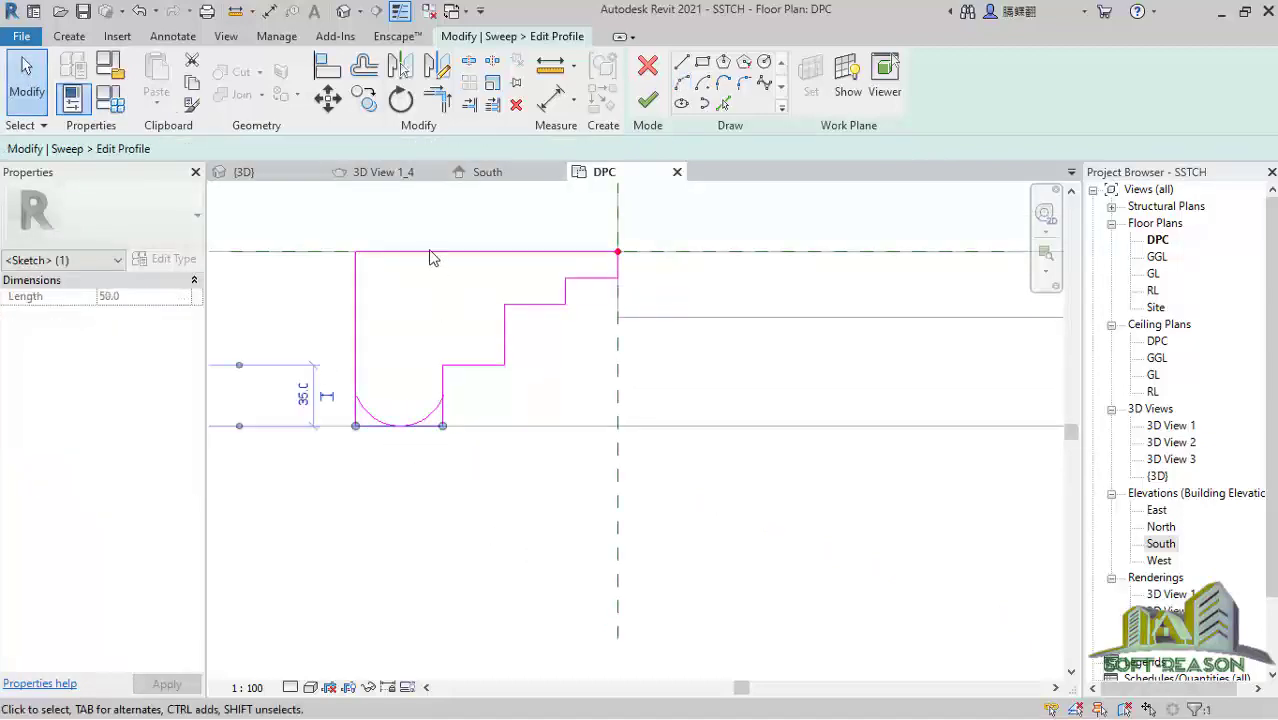
left_click(431, 339)
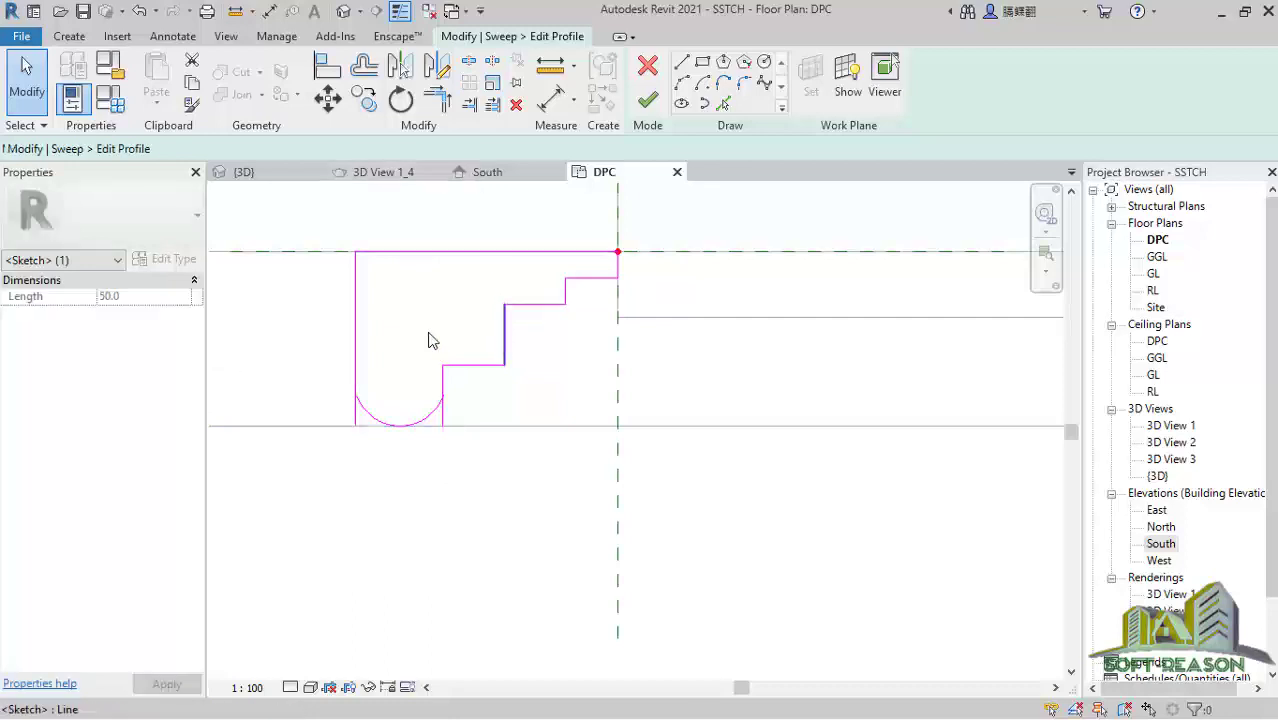
left_click(436, 102)
left_click(443, 392)
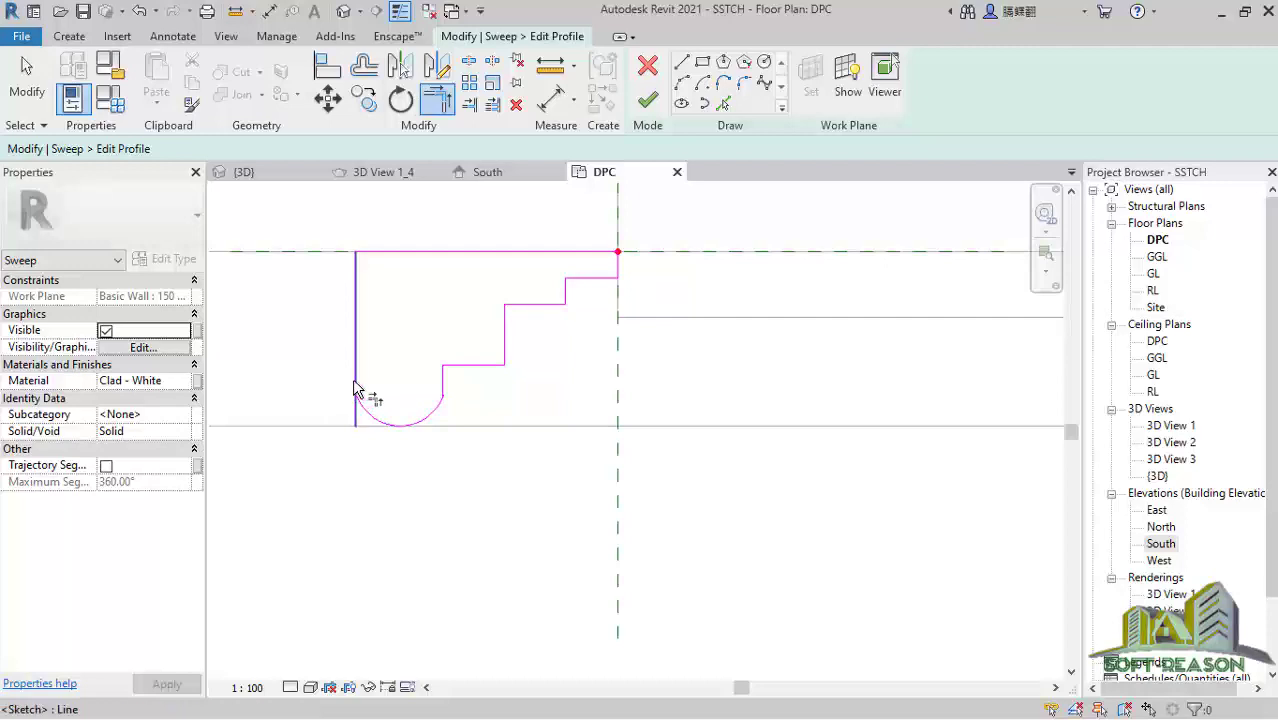
left_click(368, 416)
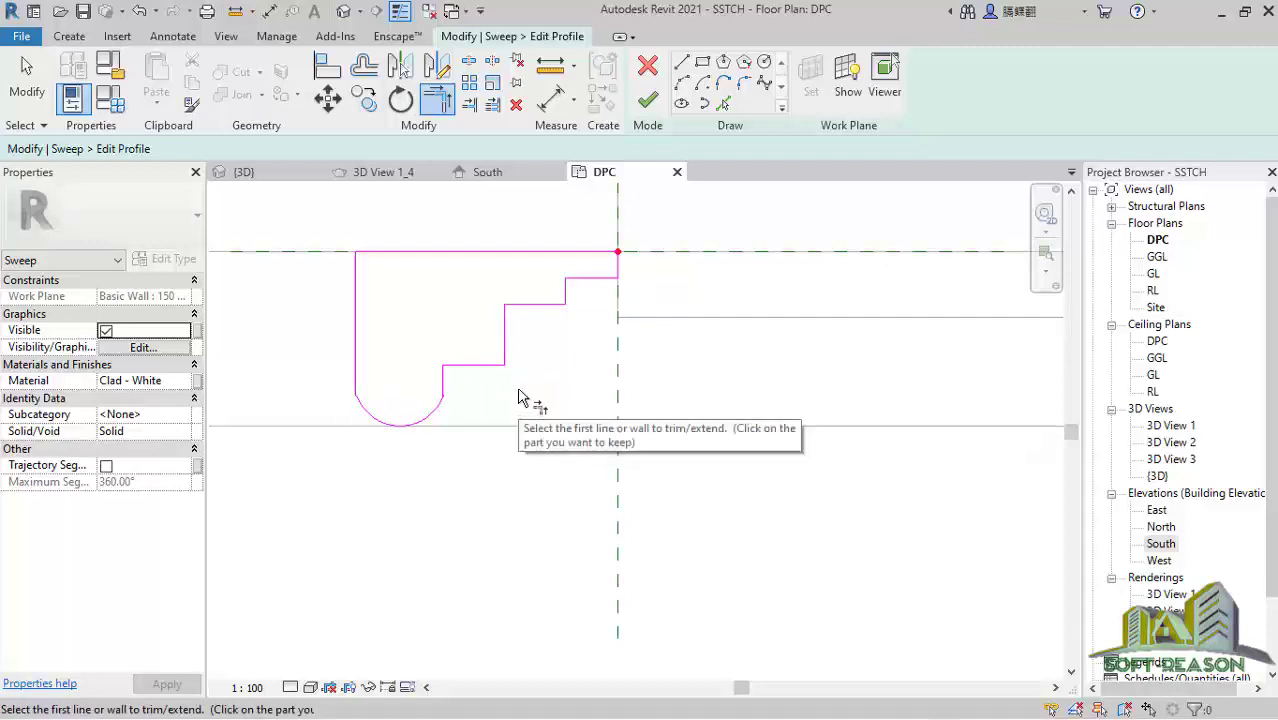
Step: Round the profile's step corner next to the outer block with a fillet arc of 15 mm radius
scroll(510, 350, "up", 1)
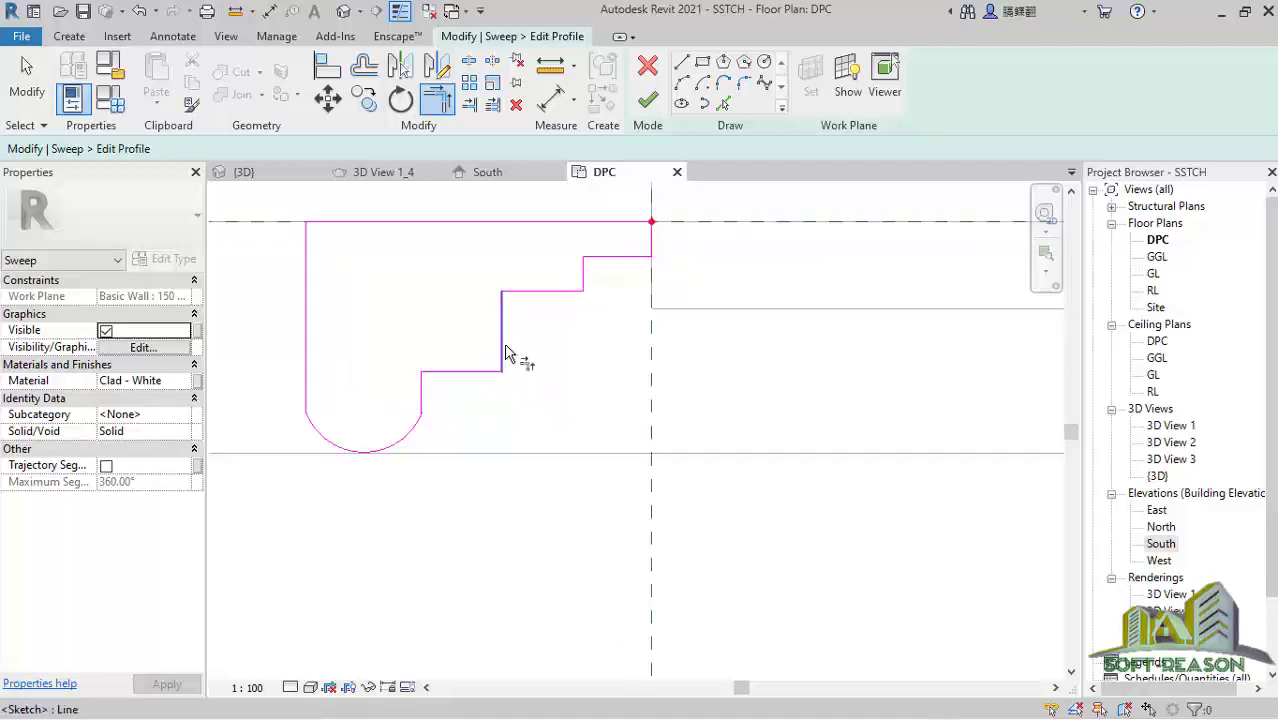
left_click(681, 82)
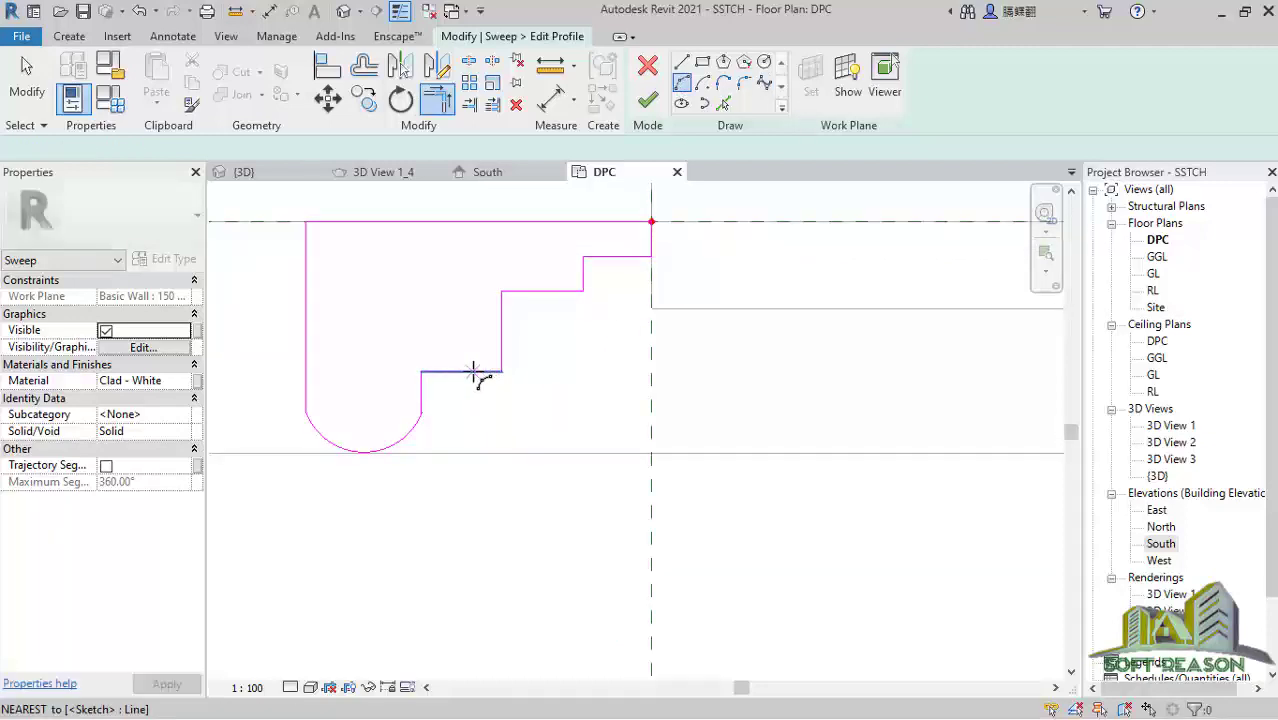
left_click(744, 86)
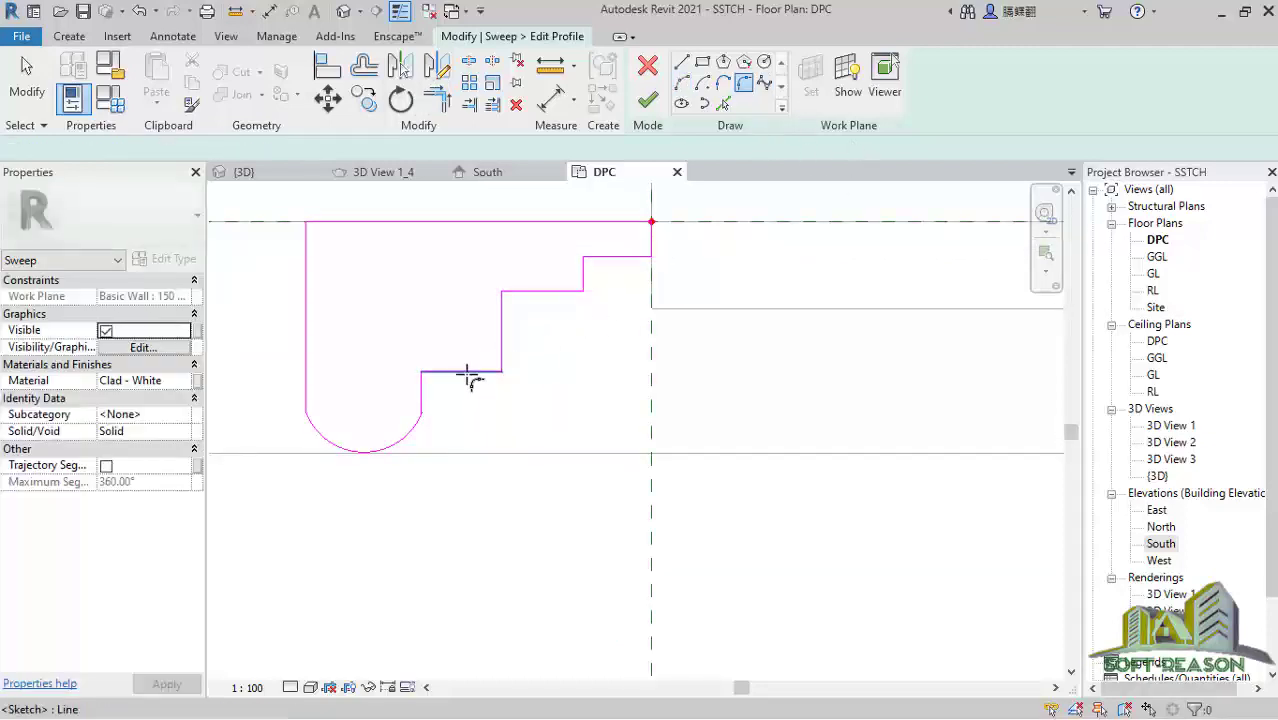
left_click(471, 371)
left_click(499, 350)
left_click(491, 360)
scroll(568, 371, "down", 3)
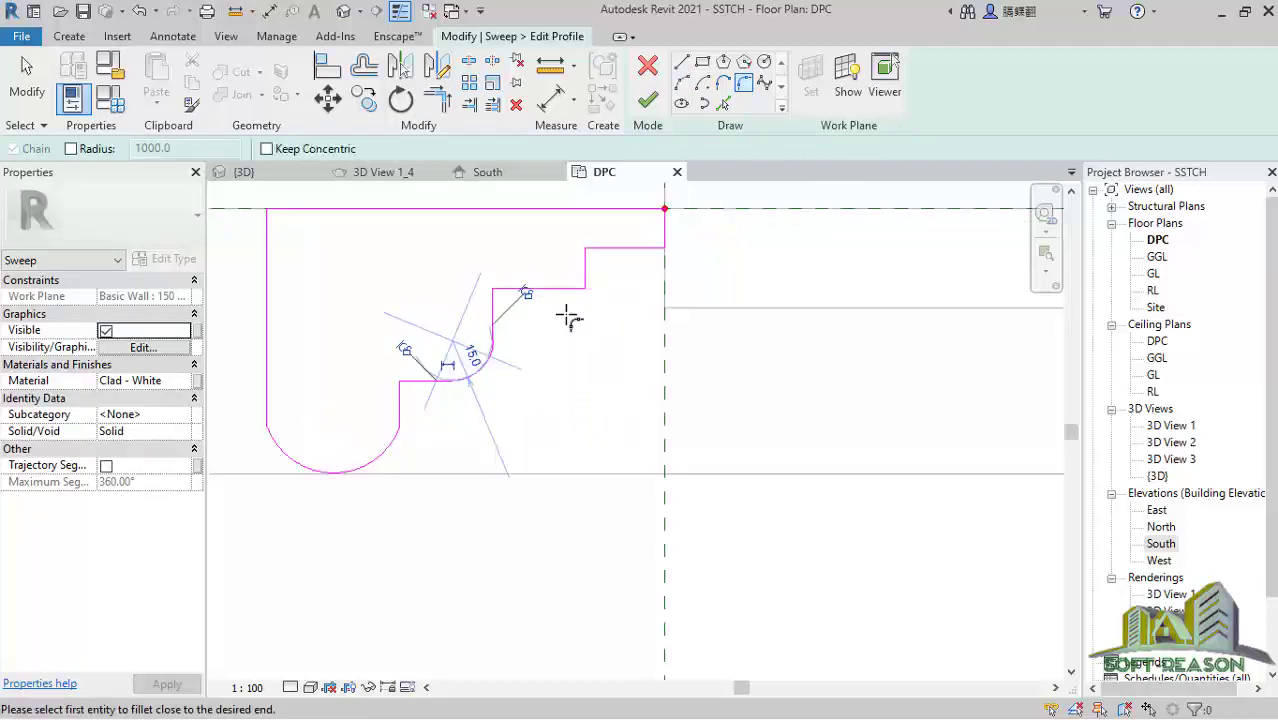
scroll(575, 294, "up", 1)
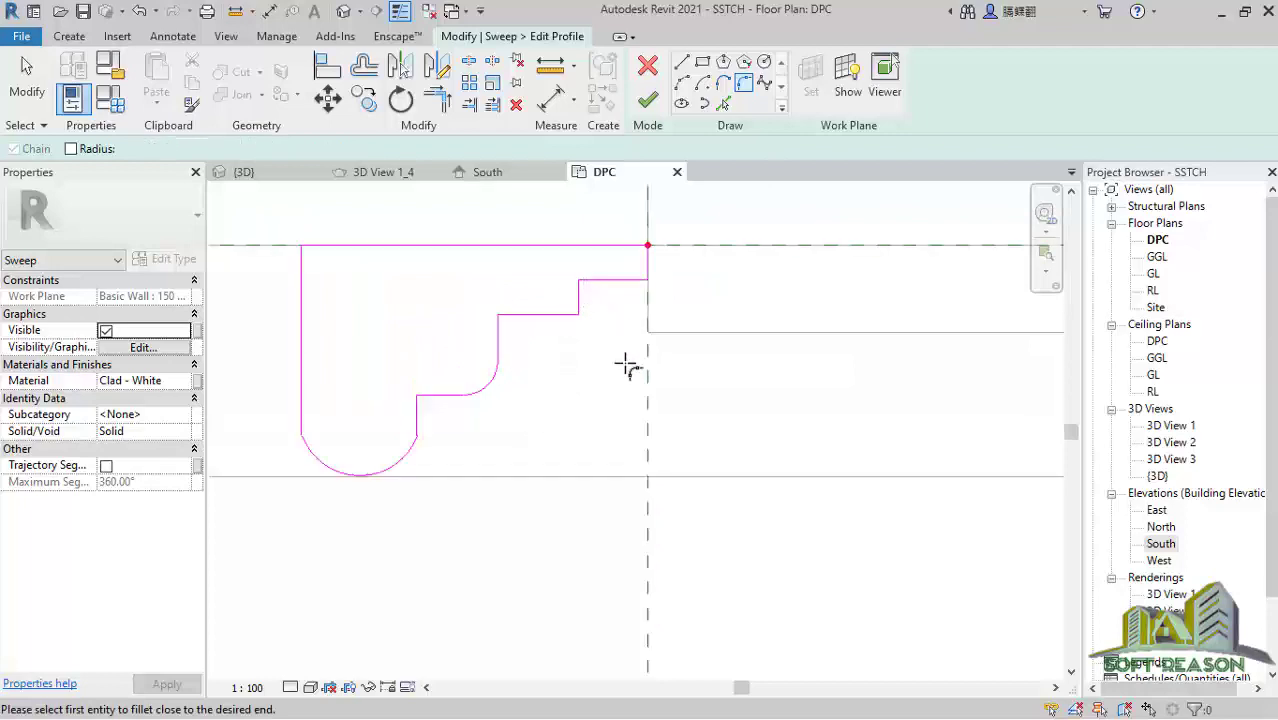
key("Escape")
Step: Round the profile's corner between the wall-face line and the outer side with a fillet arc of about 21 mm radius
scroll(519, 362, "down", 2)
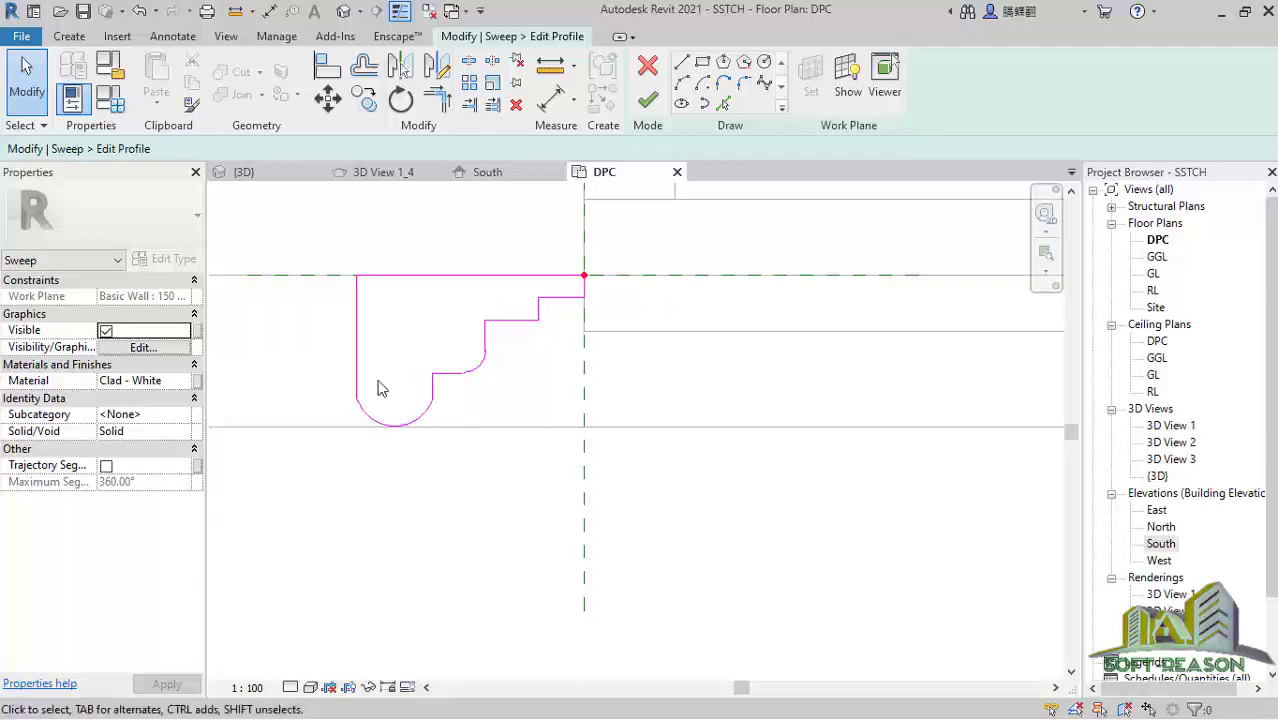
left_click(742, 85)
left_click(357, 325)
left_click(379, 276)
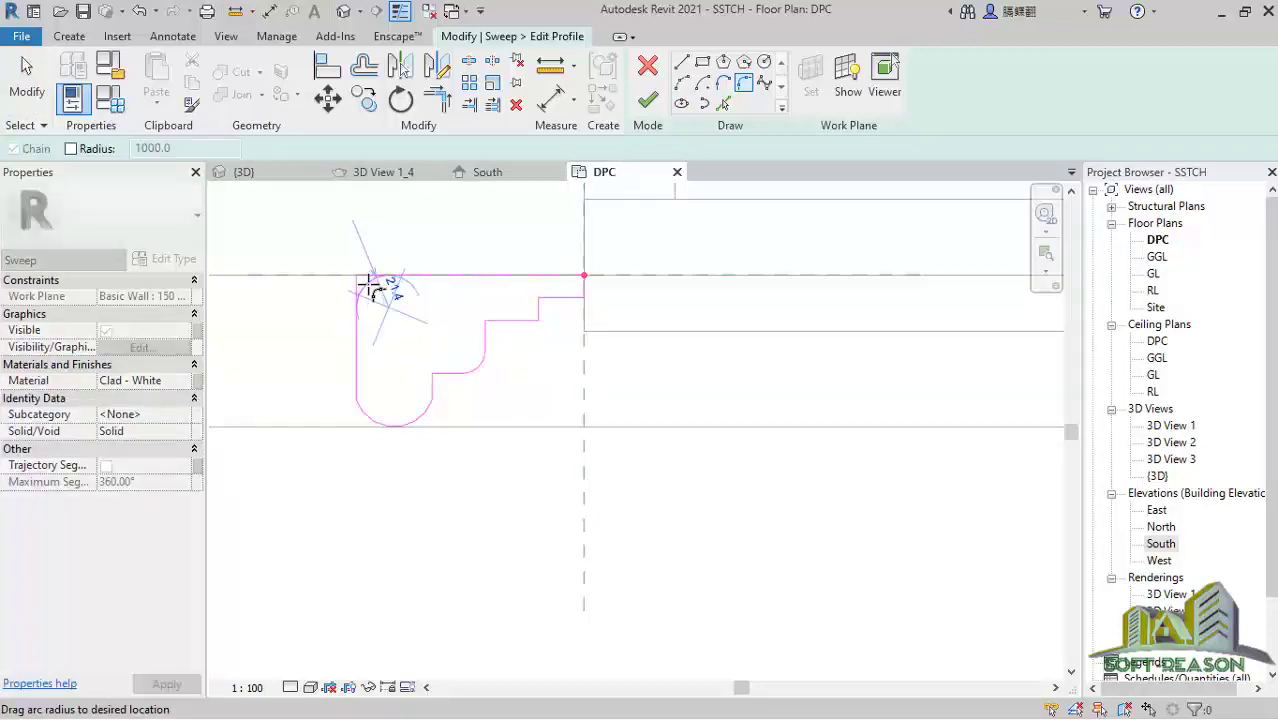
left_click(428, 365)
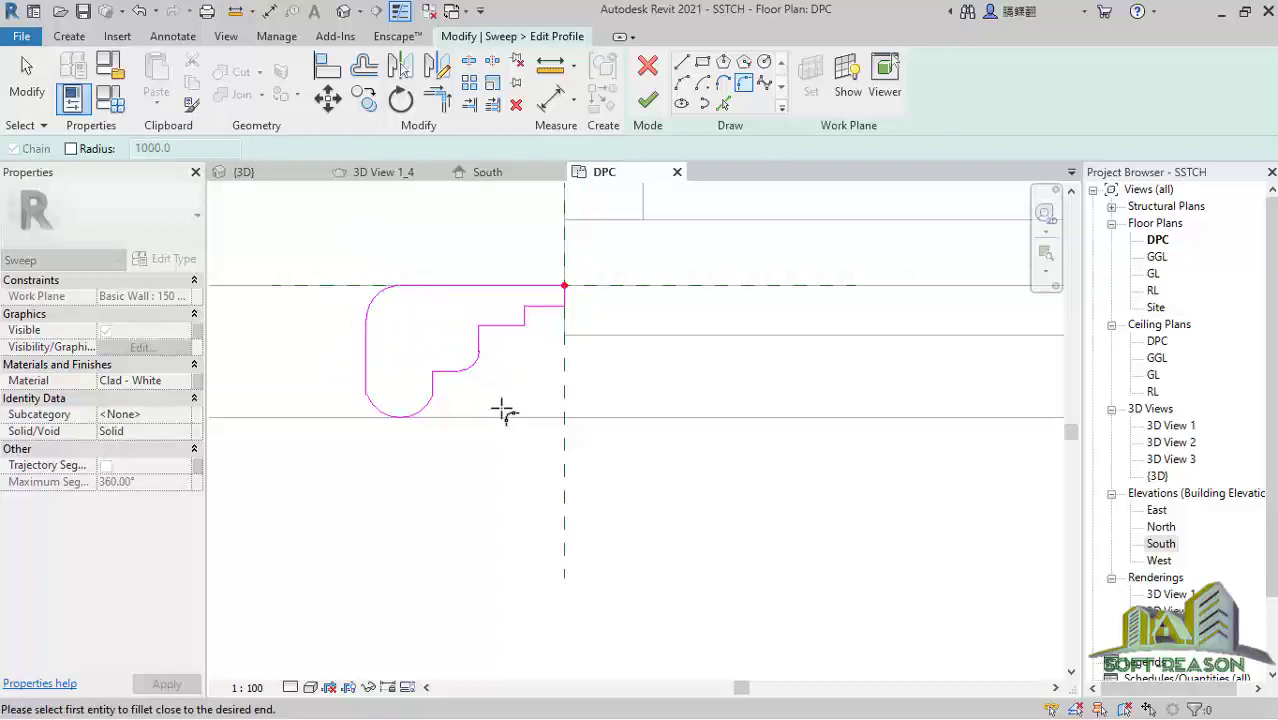
key("Escape")
key("Escape")
Step: Finish the profile sketch, the sweep and the in-place model
scroll(491, 479, "down", 1)
scroll(477, 450, "down", 2)
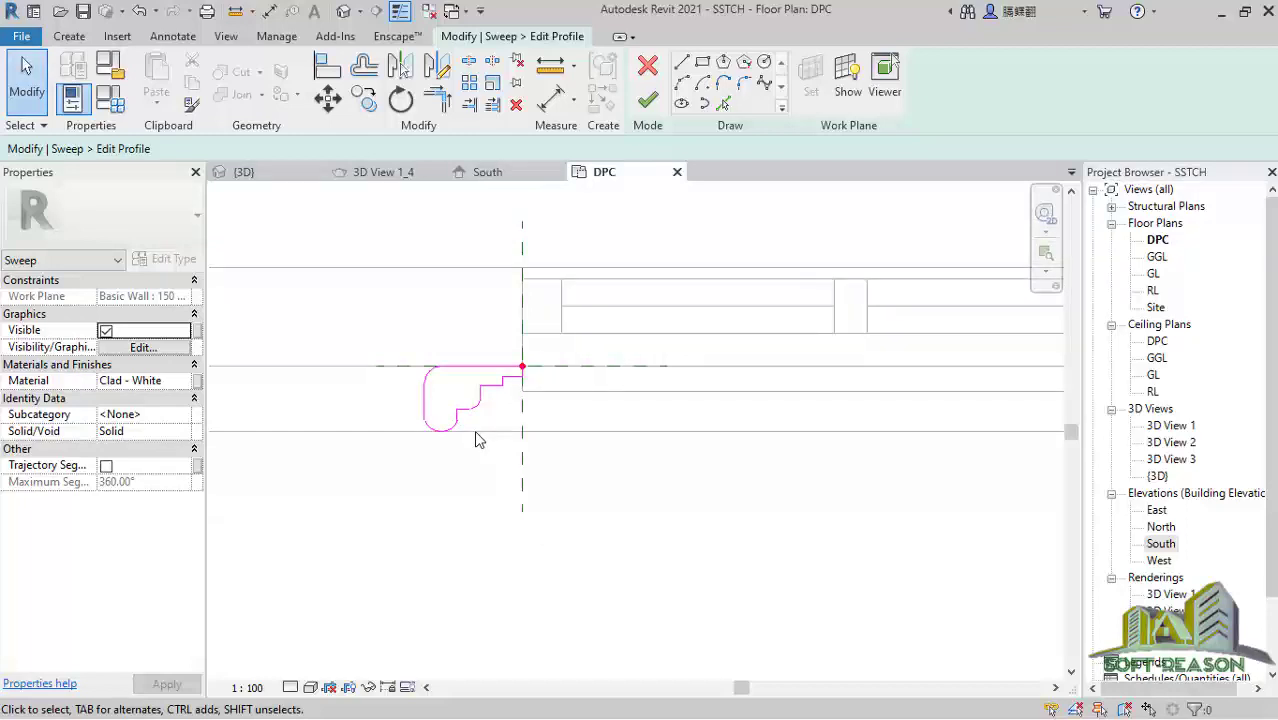
scroll(478, 430, "up", 3)
scroll(483, 417, "up", 1)
left_click(649, 101)
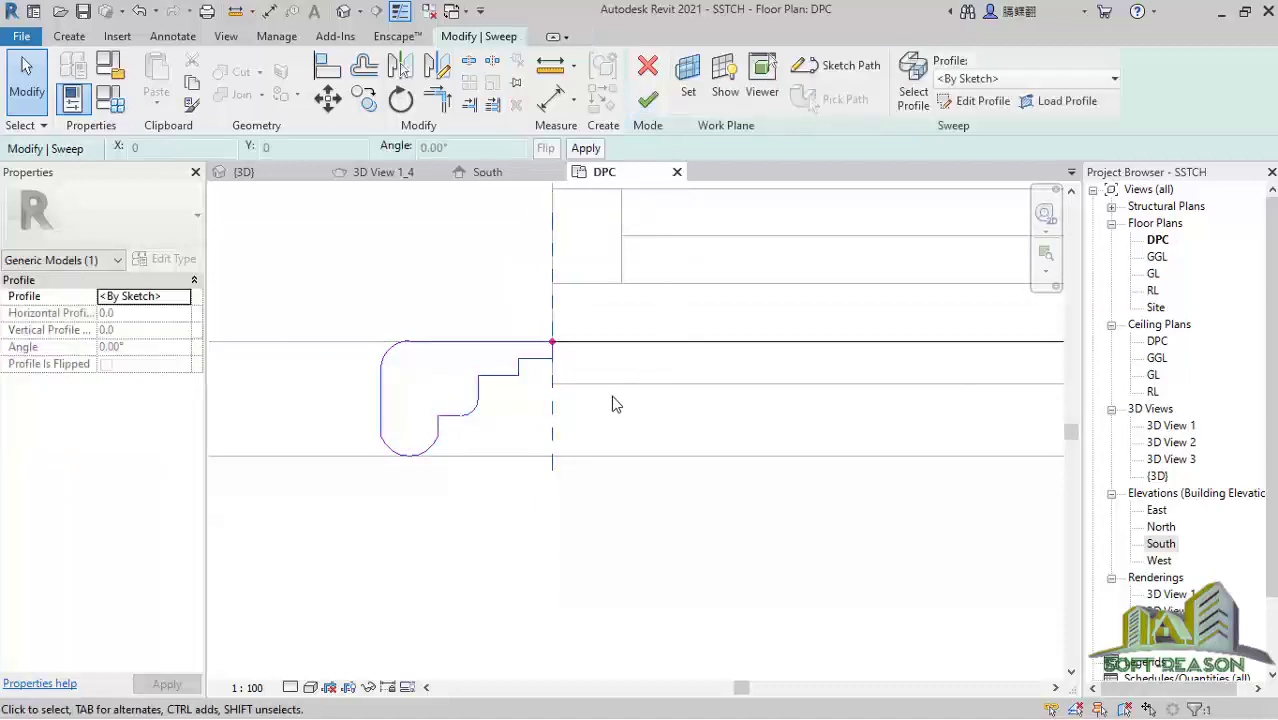
left_click(647, 102)
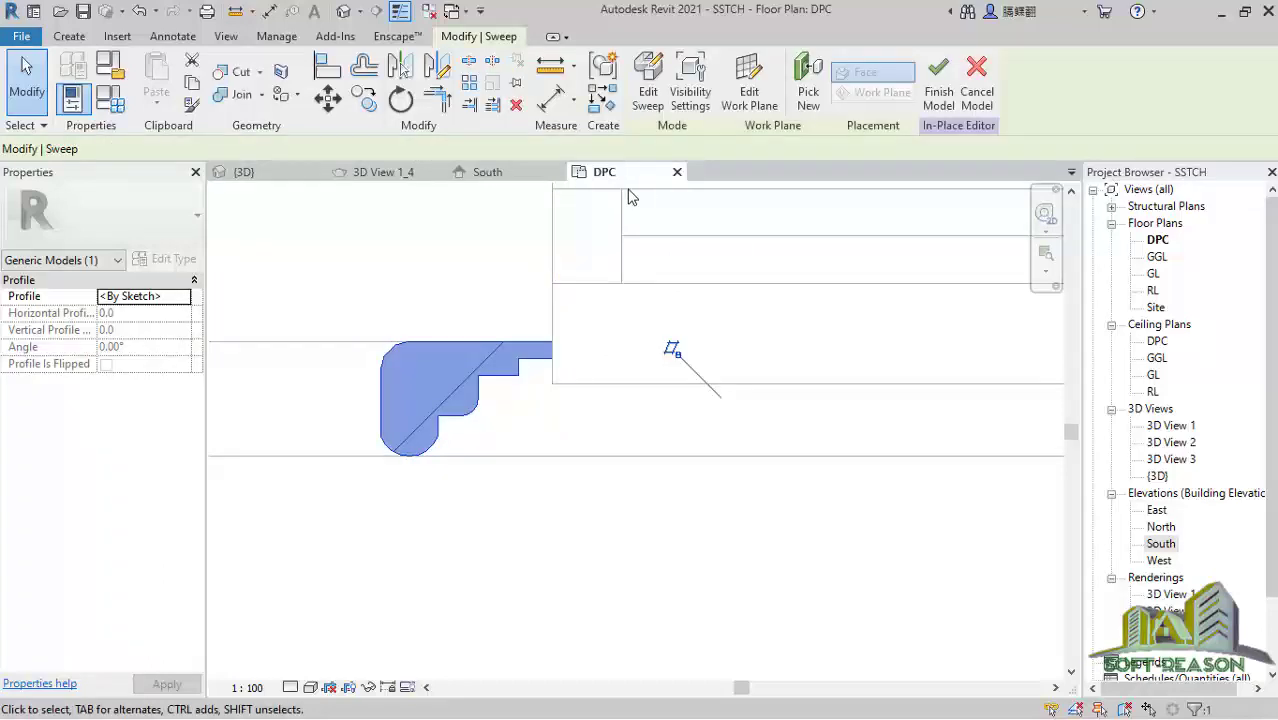
left_click(937, 90)
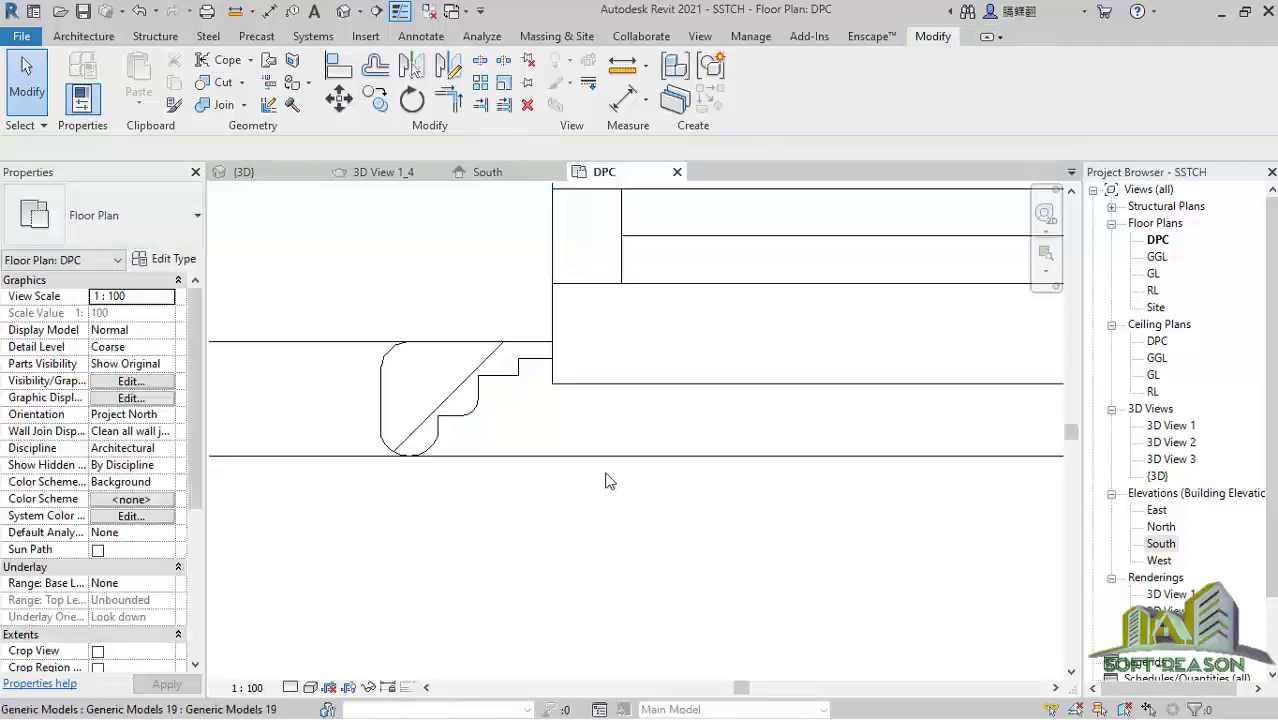
Step: Examine the moulding at both window jambs in plan, and its frame, lower ends and sill from several angles in the {3D} view
scroll(370, 412, "down", 5)
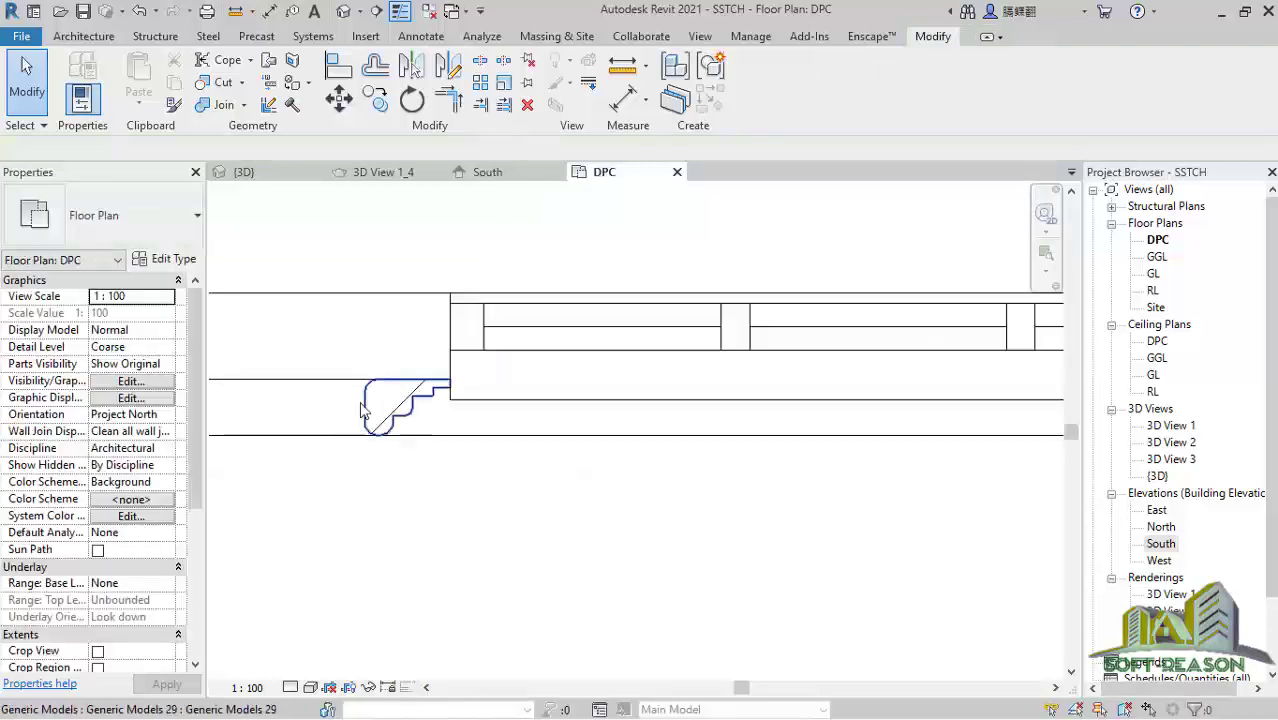
scroll(370, 412, "down", 1)
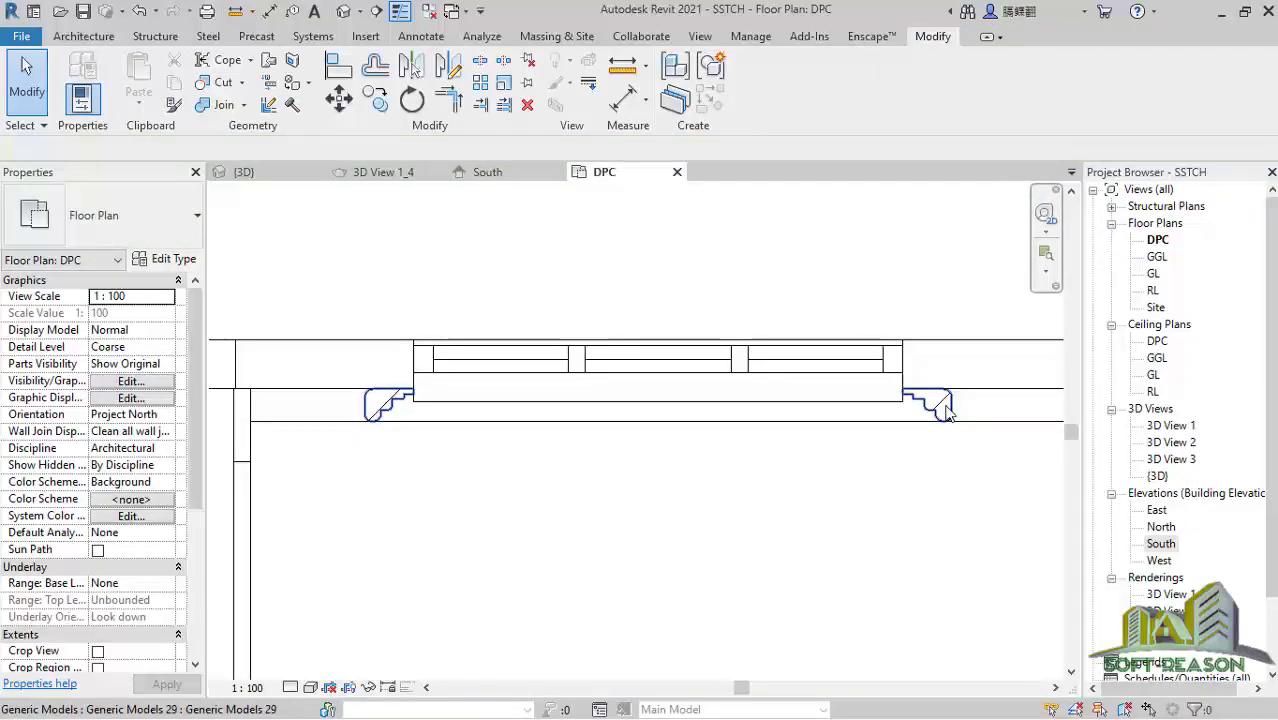
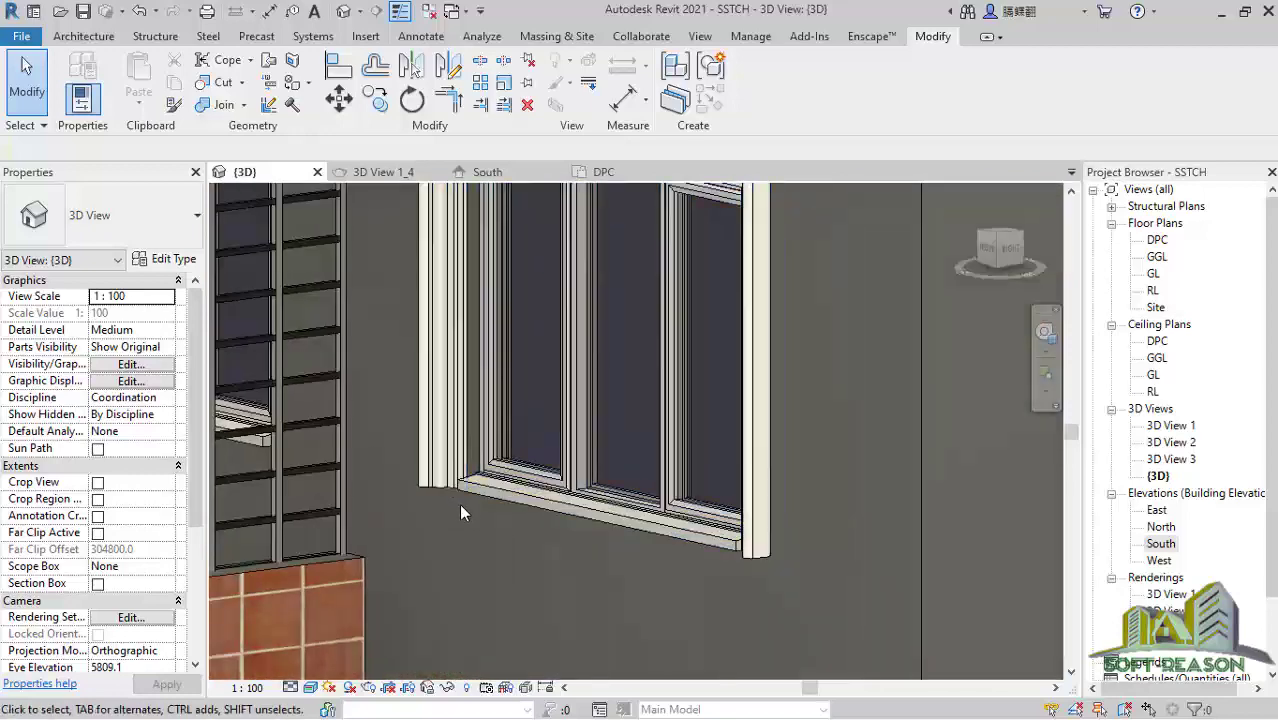
middle_click_drag(492, 523, 532, 356, "shift")
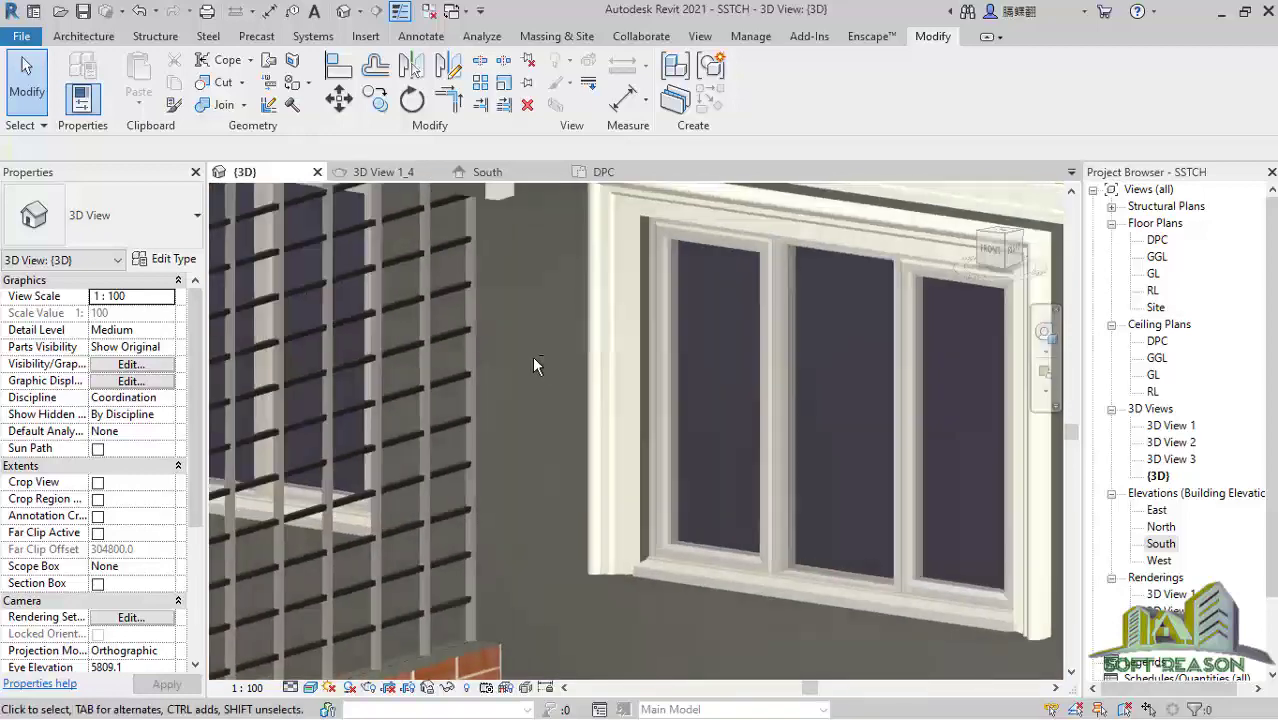
scroll(540, 390, "down", 1)
scroll(692, 482, "down", 2)
middle_click_drag(736, 491, 758, 432, "shift")
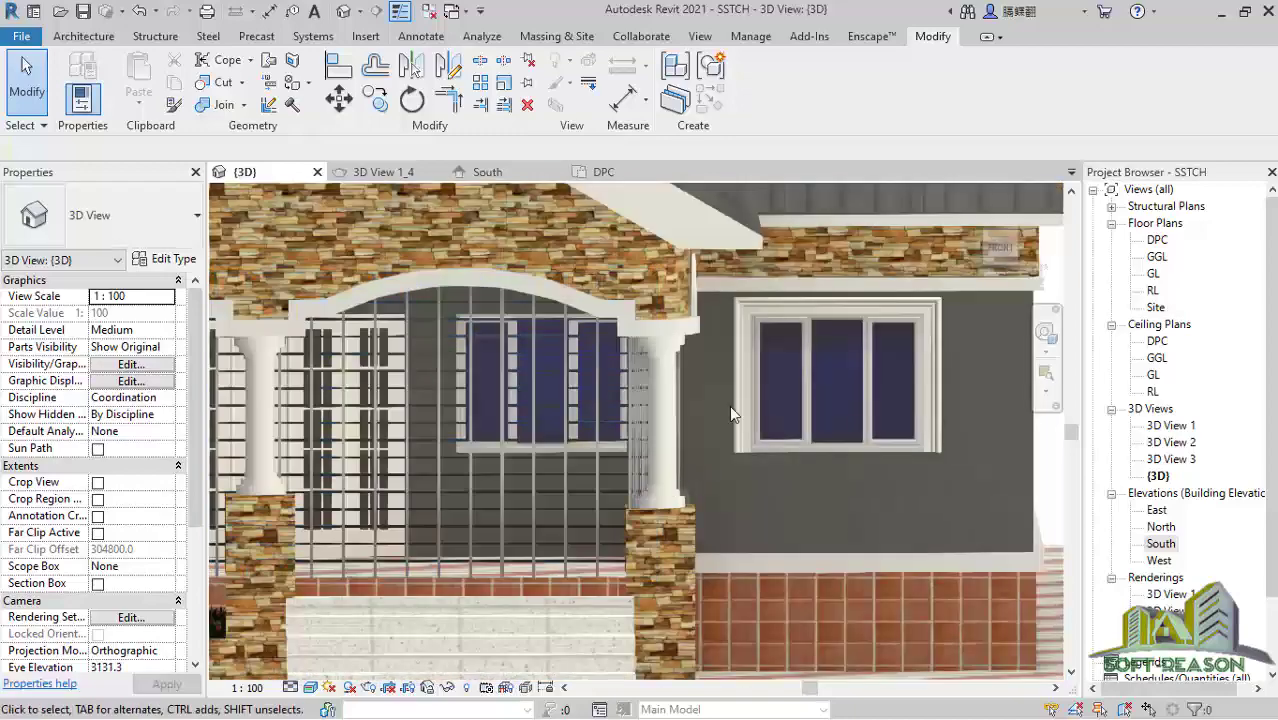
scroll(924, 352, "up", 3)
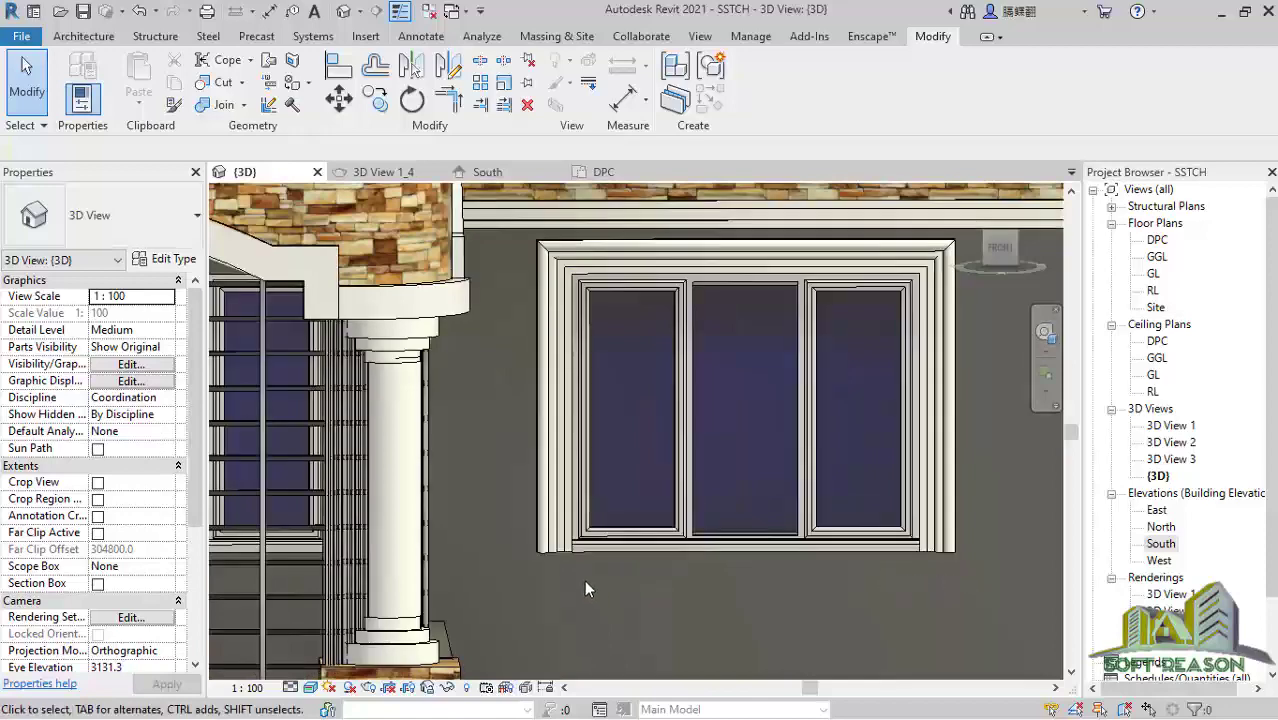
middle_click_drag(581, 566, 352, 520, "shift")
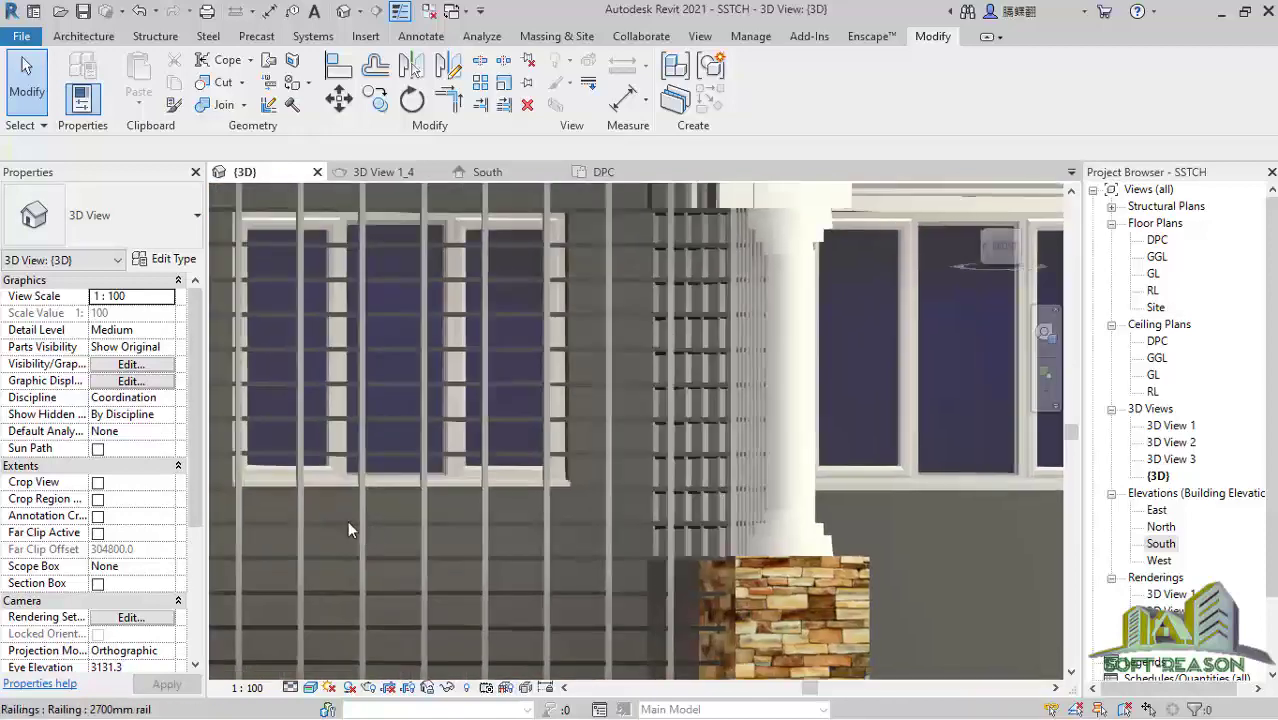
scroll(689, 439, "down", 3)
scroll(697, 428, "up", 6)
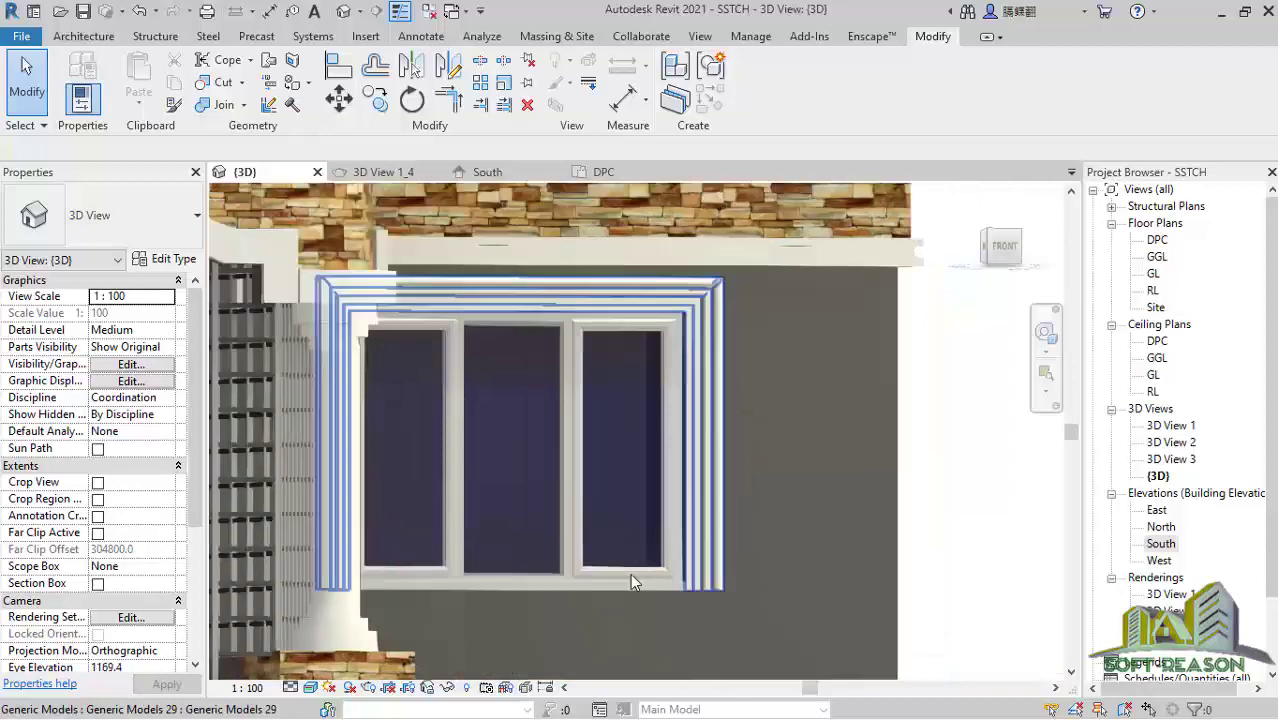
scroll(822, 392, "down", 3)
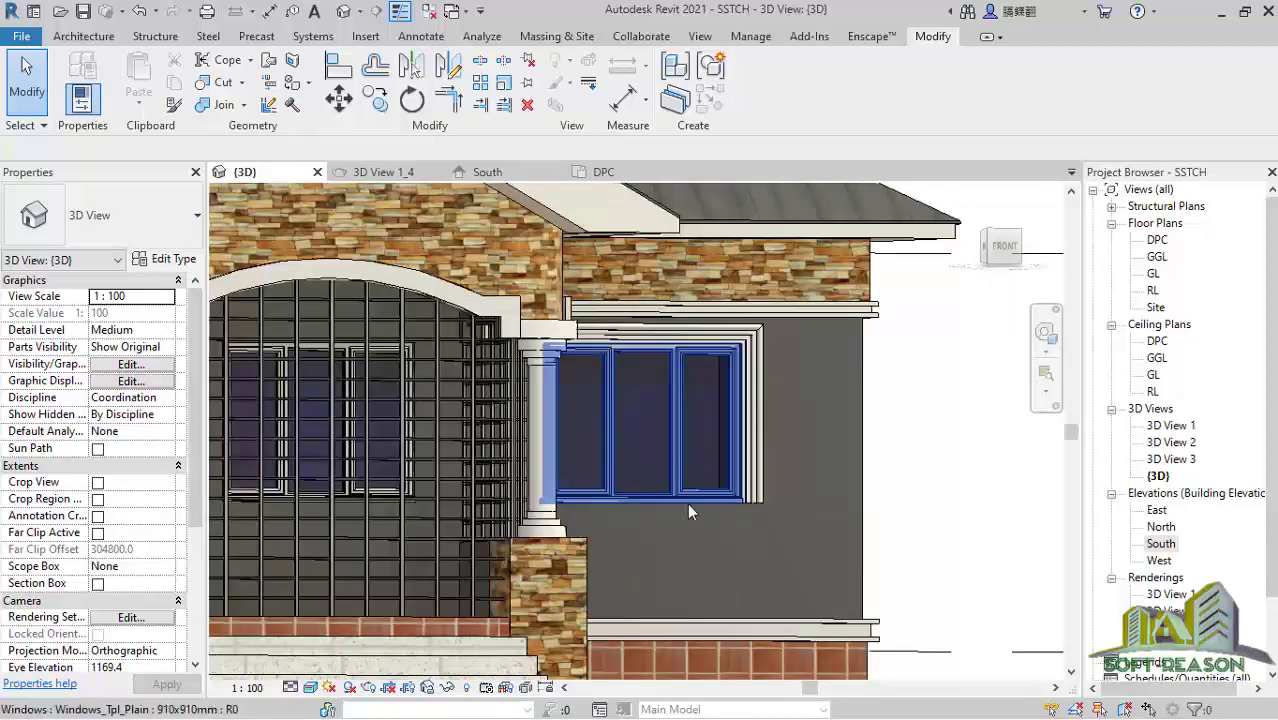
middle_click_drag(716, 505, 761, 508)
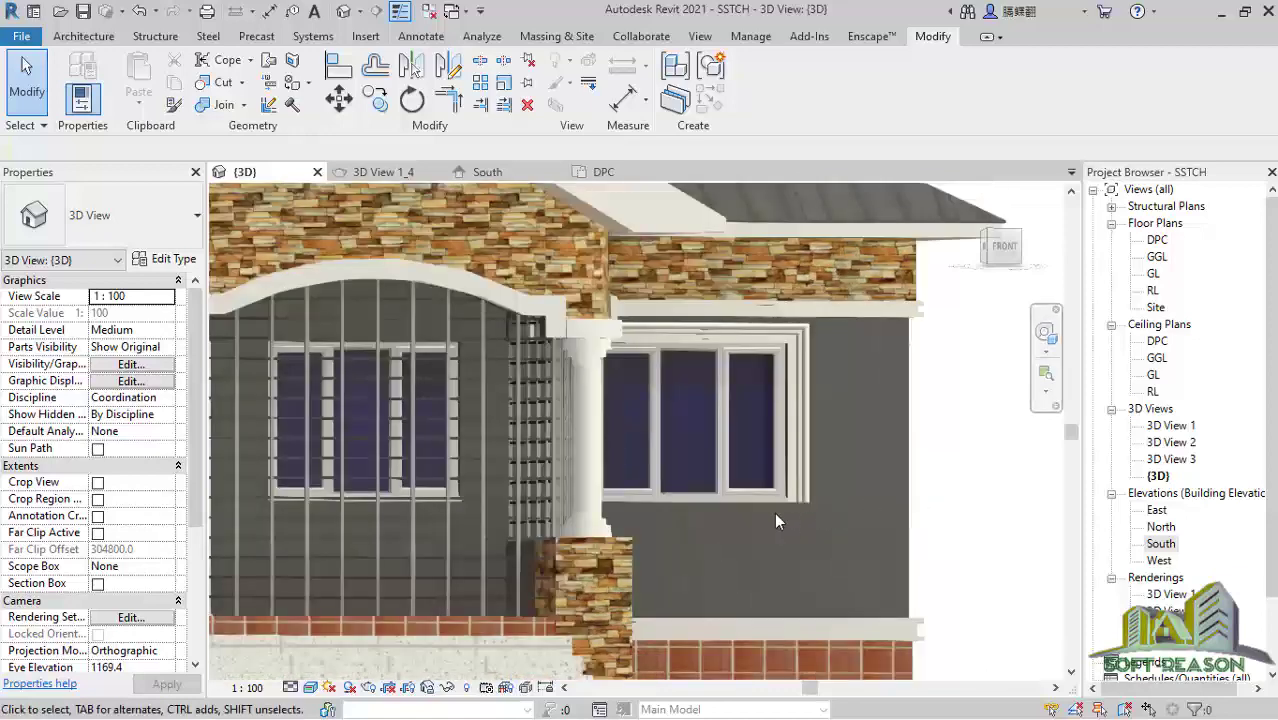
scroll(767, 501, "up", 3)
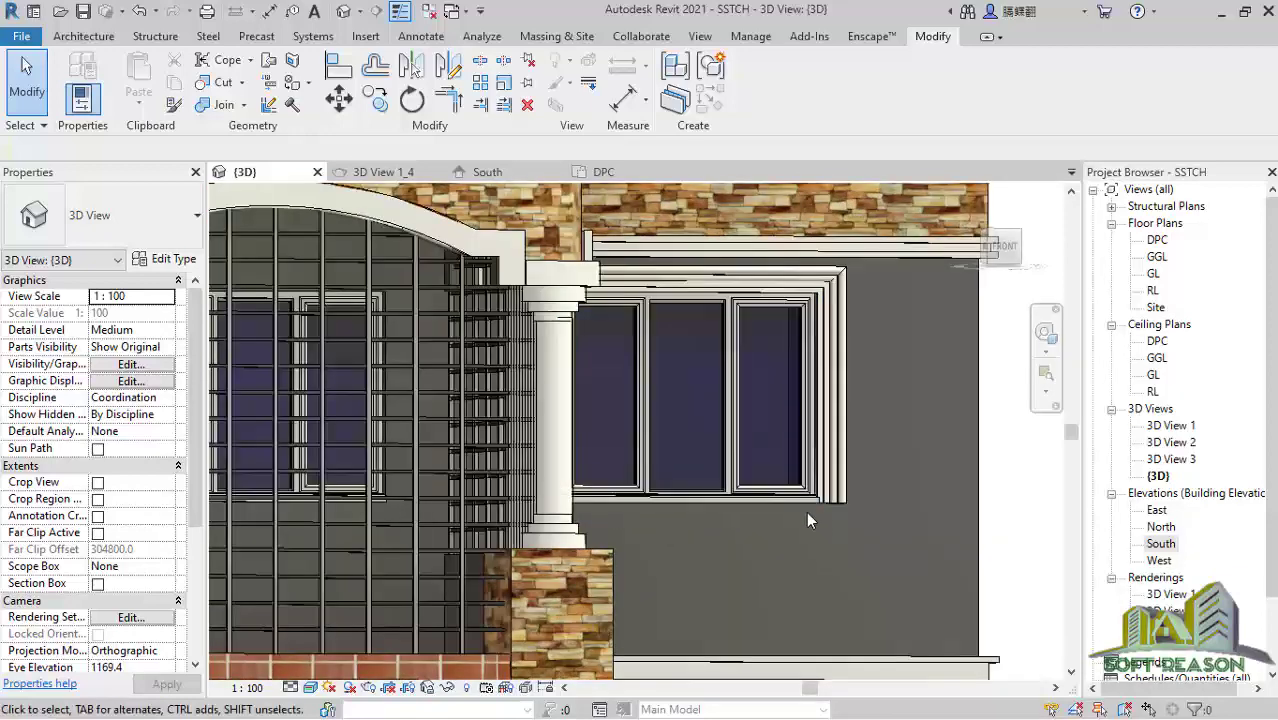
scroll(824, 506, "down", 4)
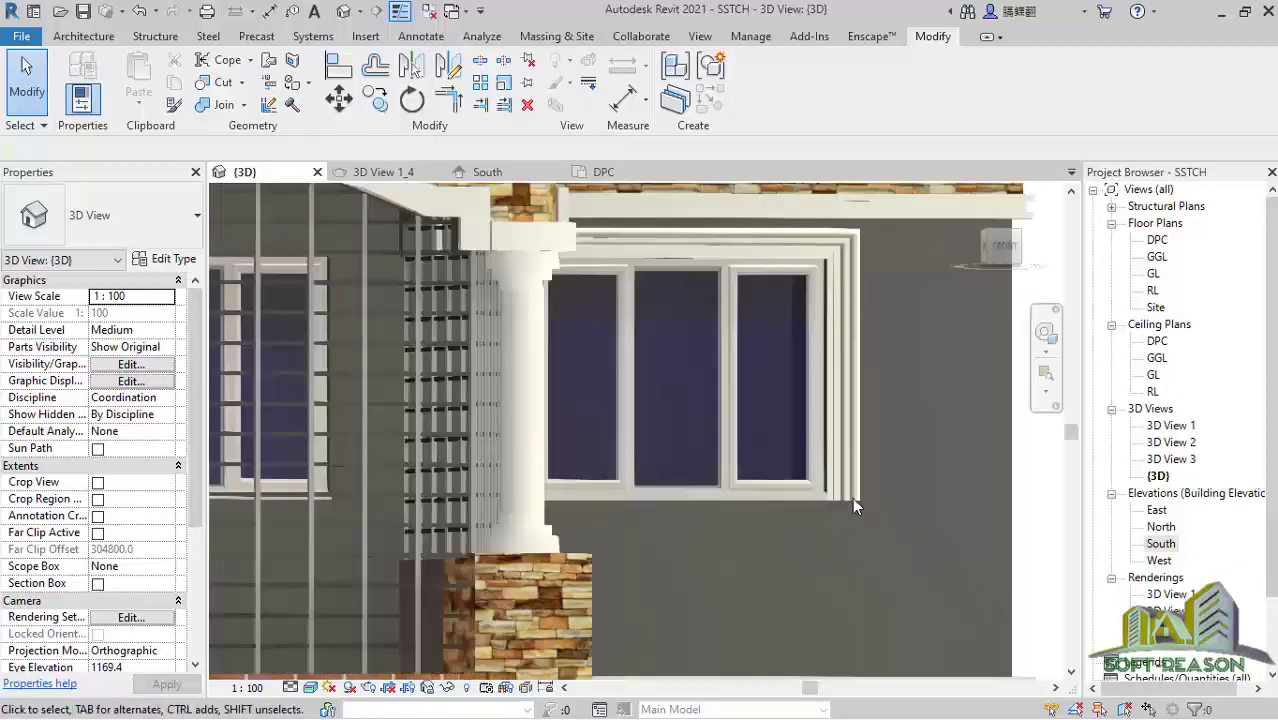
scroll(840, 450, "up", 1)
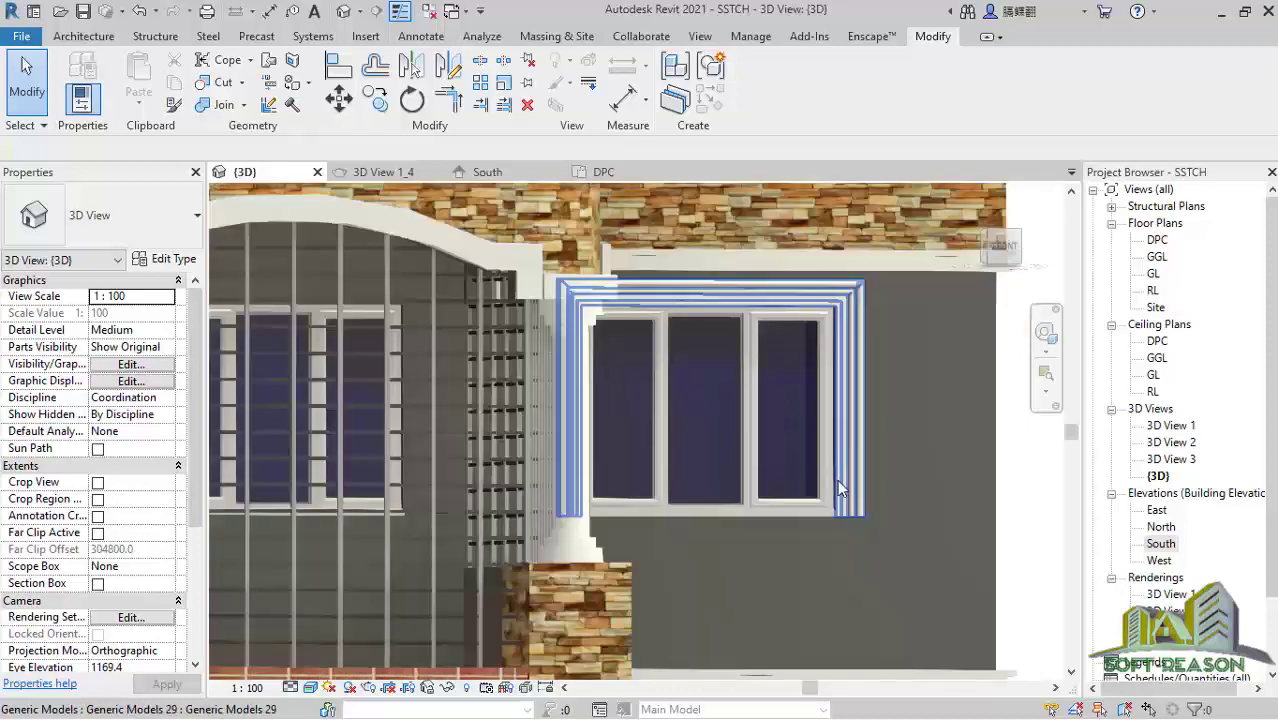
scroll(846, 490, "up", 3)
scroll(644, 452, "down", 3)
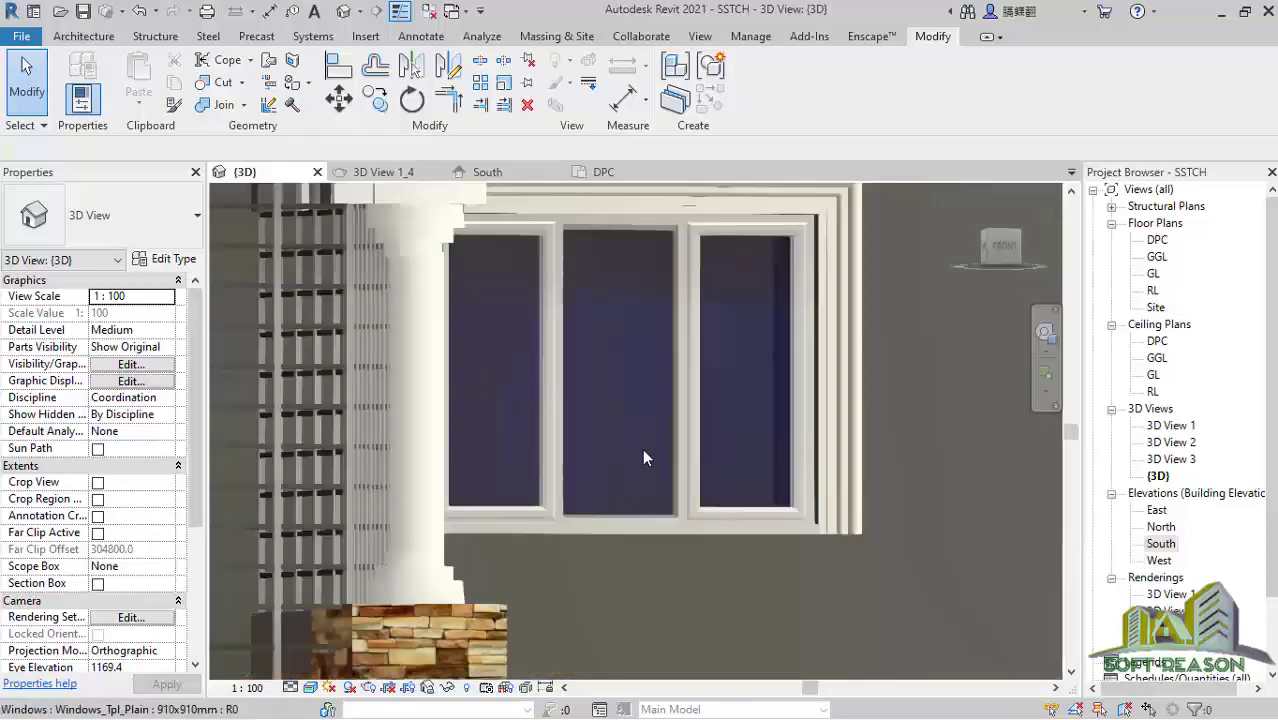
Step: Start a new in-place model in the Generic Models category from the South elevation, keeping the suggested name
left_click(484, 176)
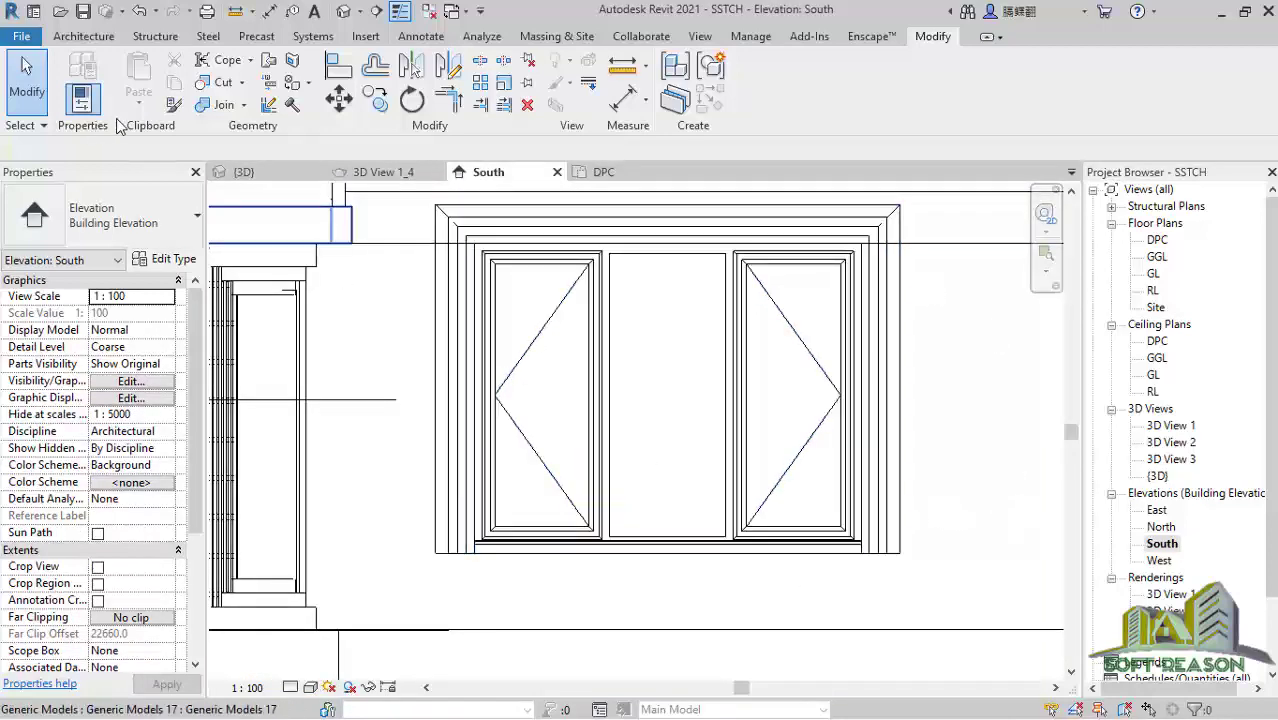
left_click(75, 40)
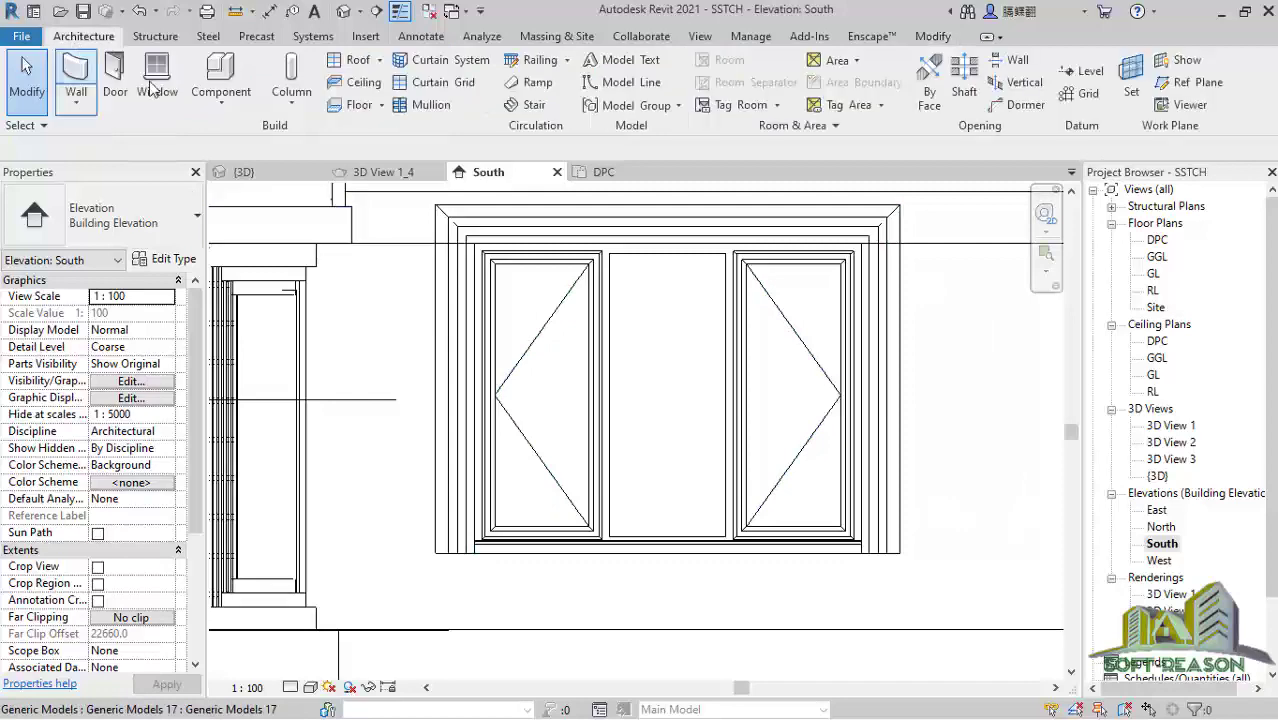
left_click(222, 100)
left_click(221, 183)
scroll(648, 370, "down", 3)
scroll(648, 370, "down", 1)
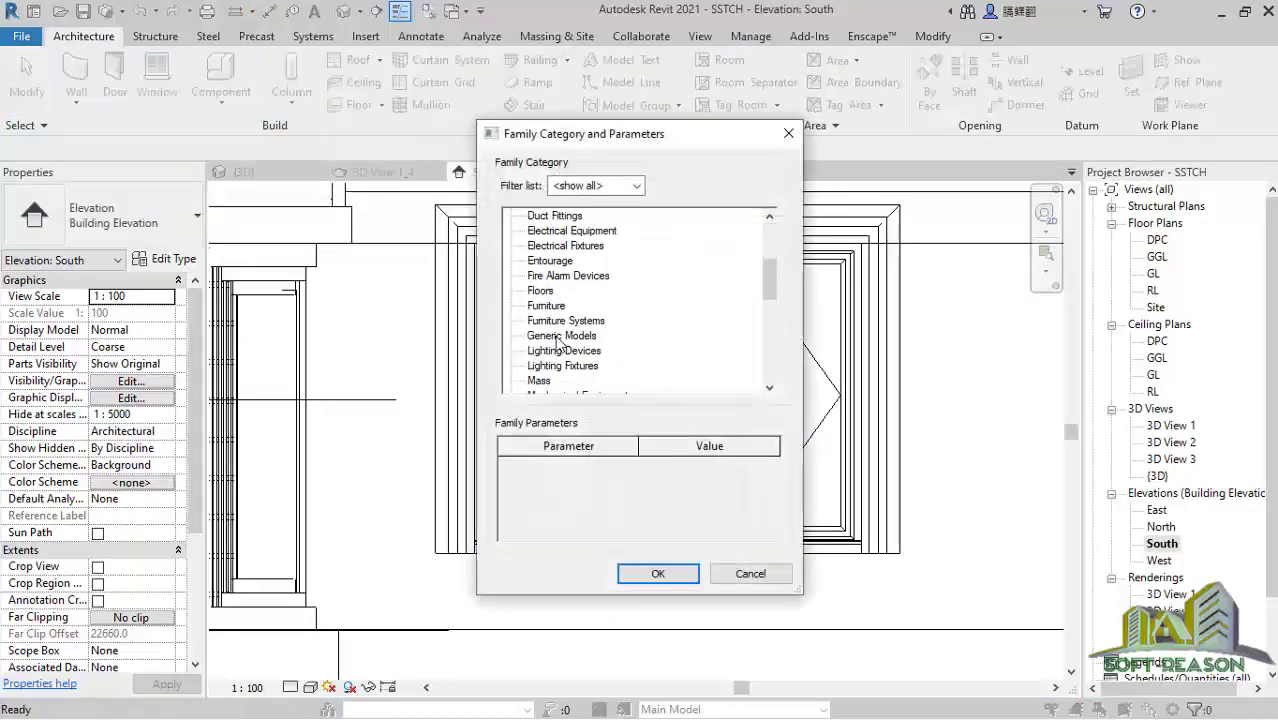
left_click(560, 337)
left_click(659, 573)
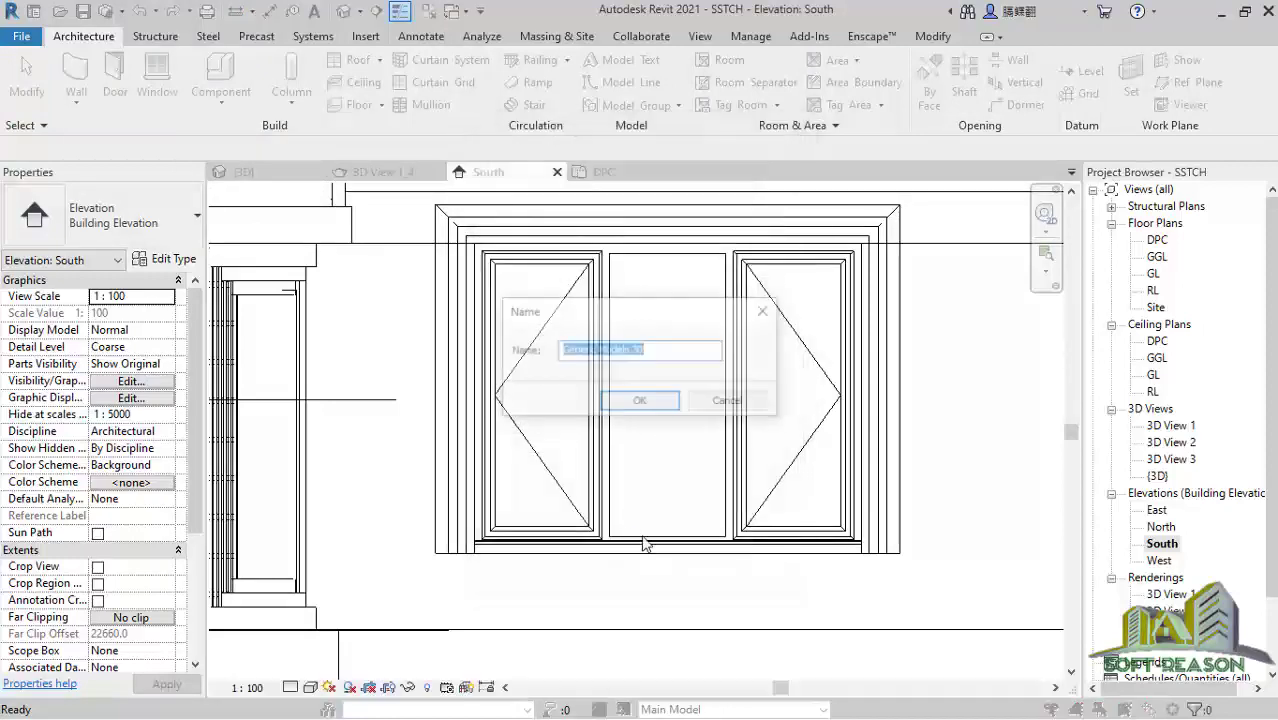
left_click(633, 400)
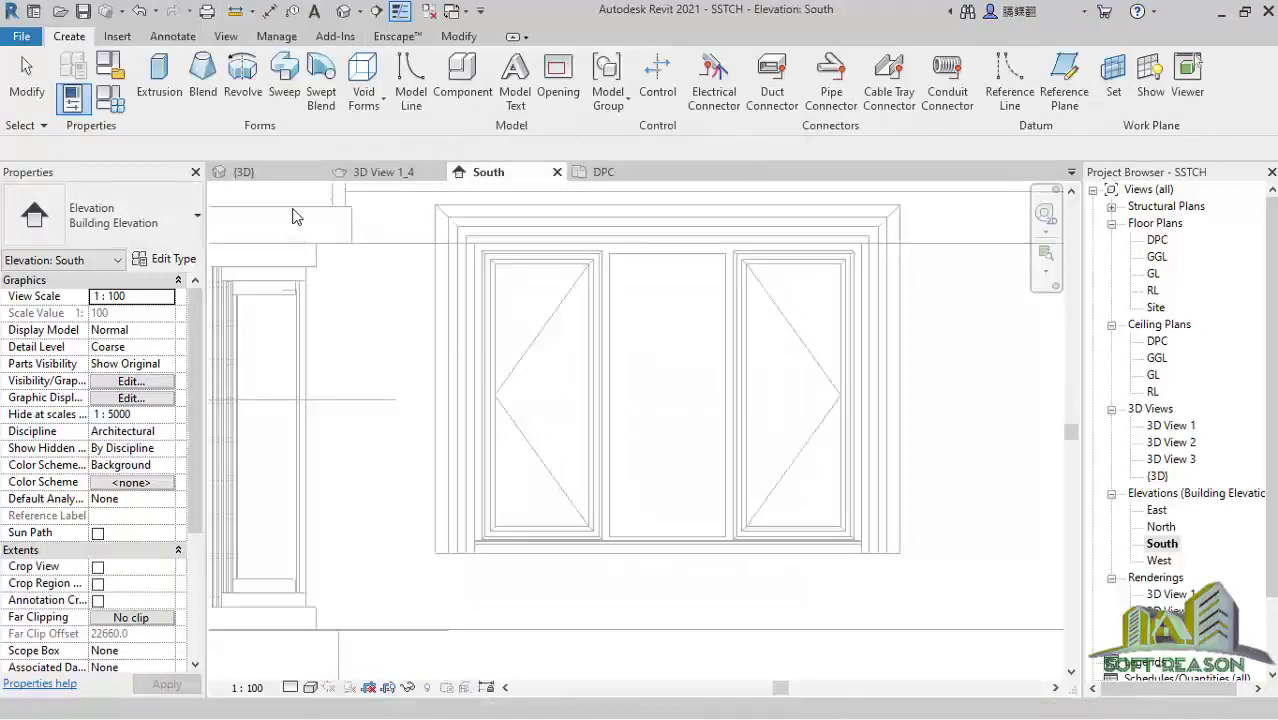
Step: Set the work plane by picking the face of the front wall (150 WALL 2) that holds the moulded window
scroll(518, 287, "down", 2)
scroll(518, 287, "down", 2)
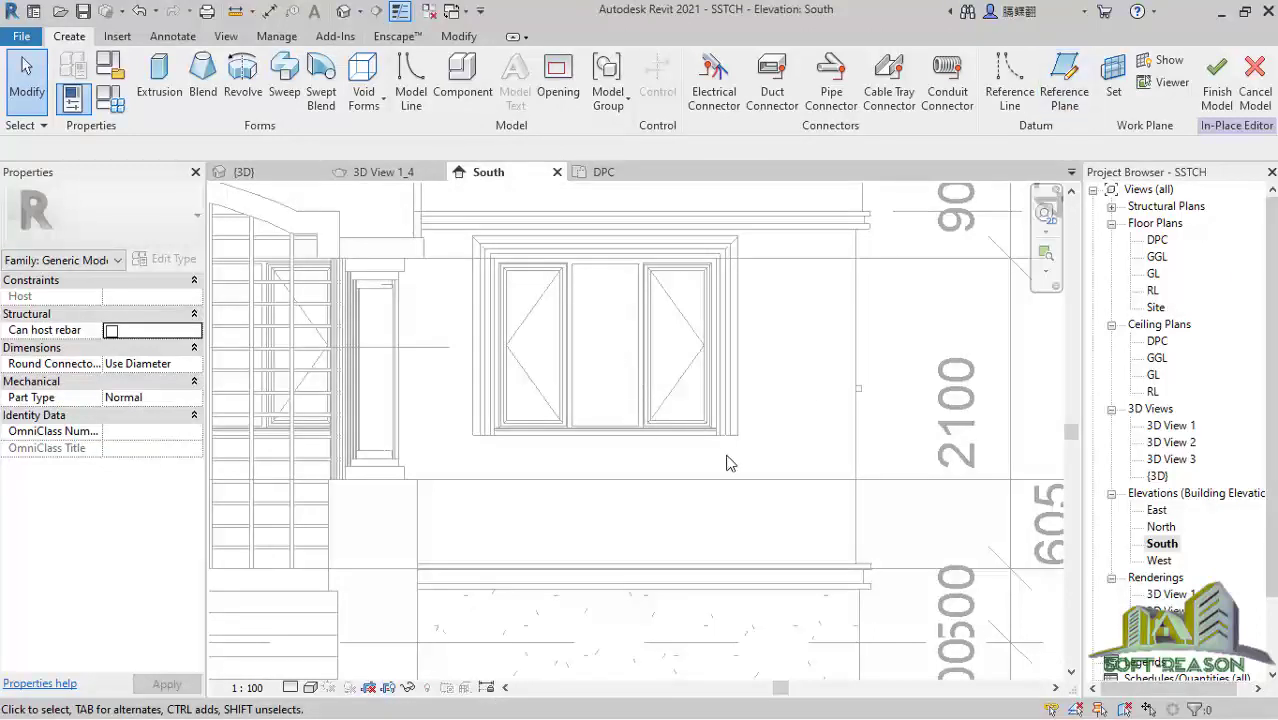
scroll(770, 567, "down", 2)
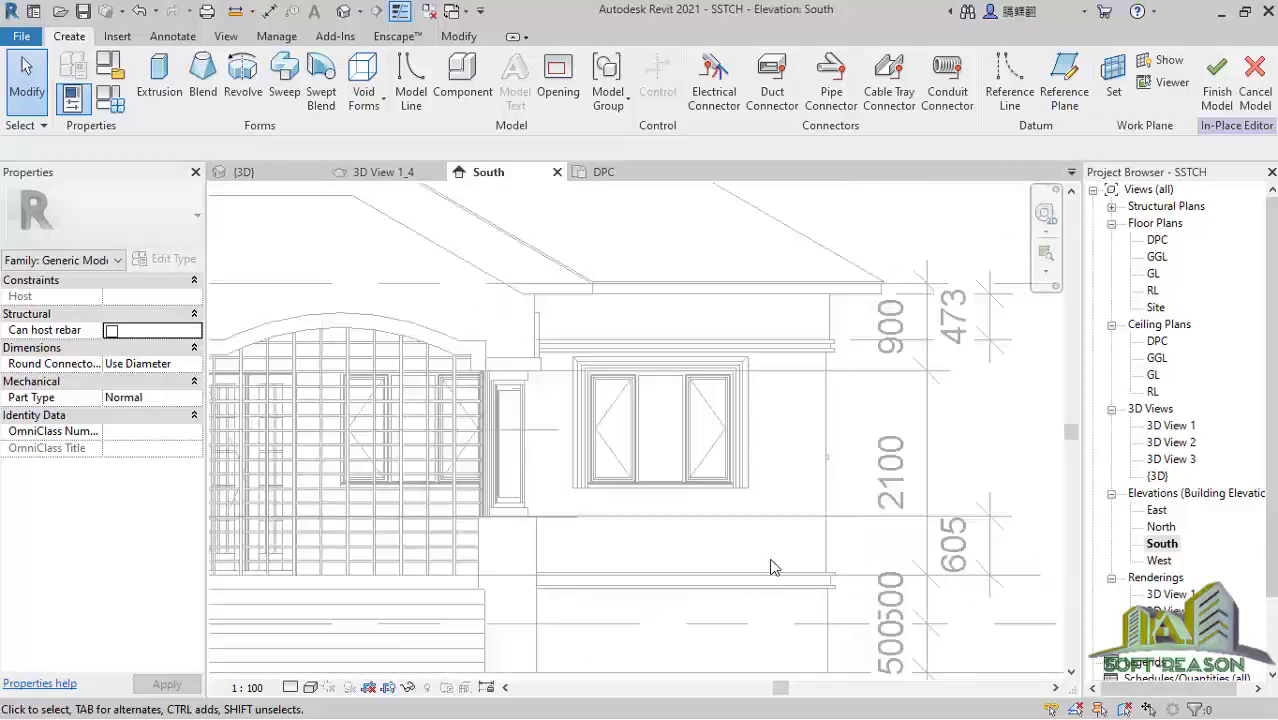
left_click(1113, 78)
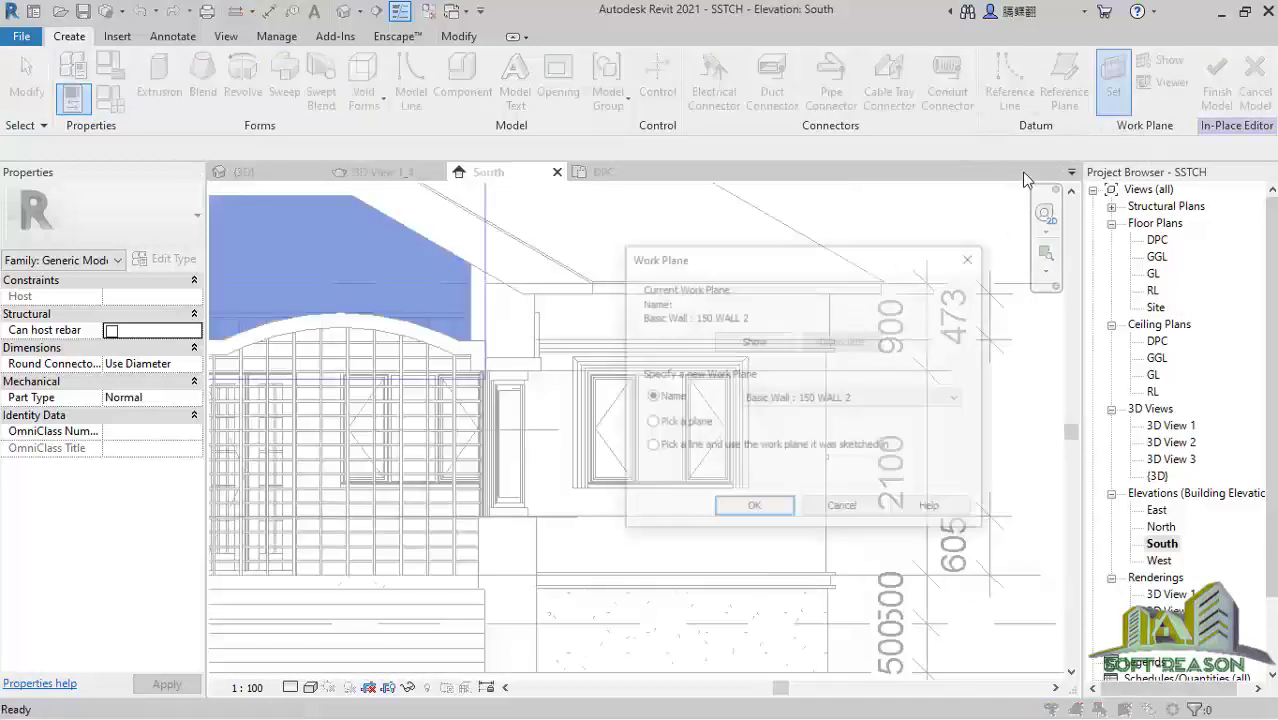
left_click(785, 512)
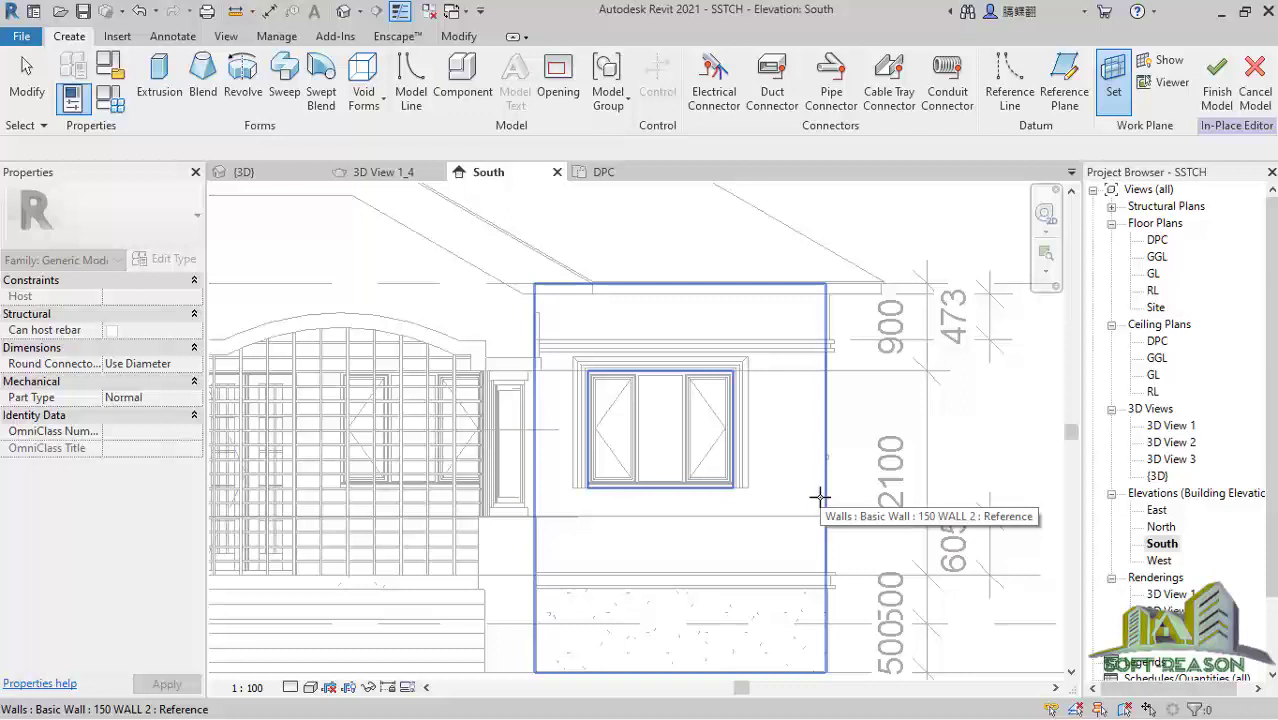
left_click(820, 497)
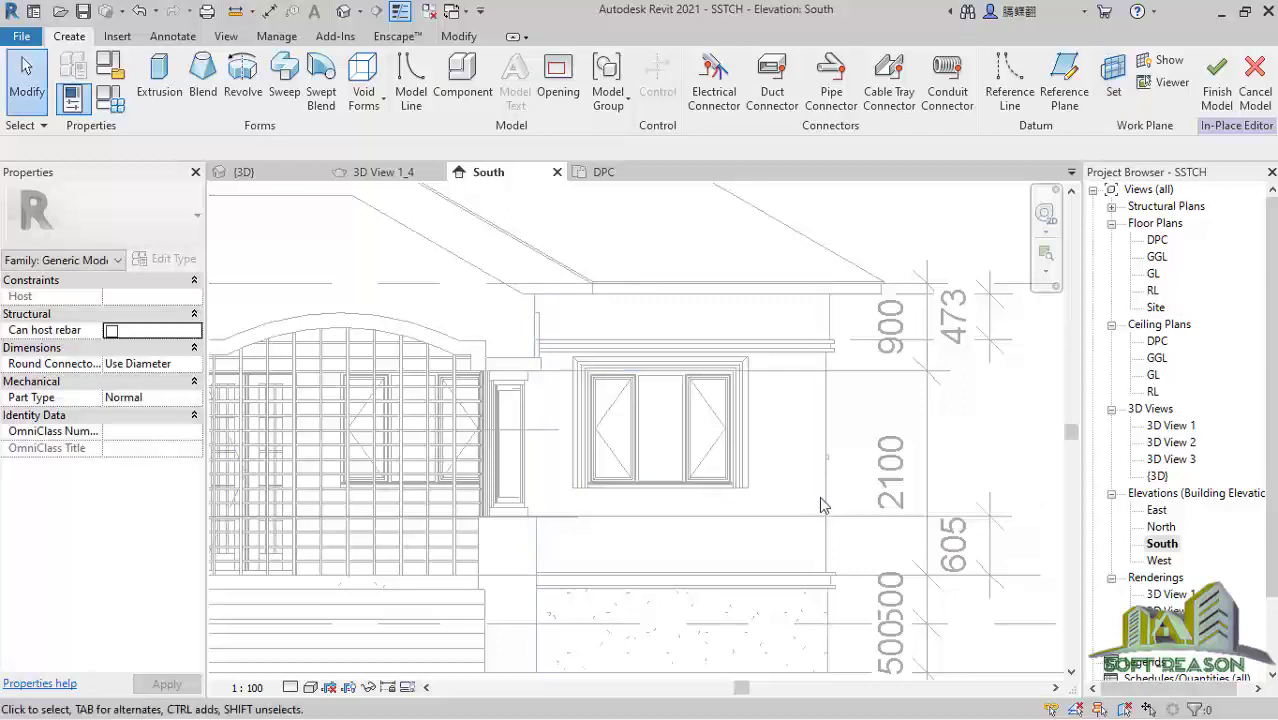
Step: Start a sweep and sketch a path line about 1800 mm long under the window, between the moulding's outer lower corners
left_click(285, 85)
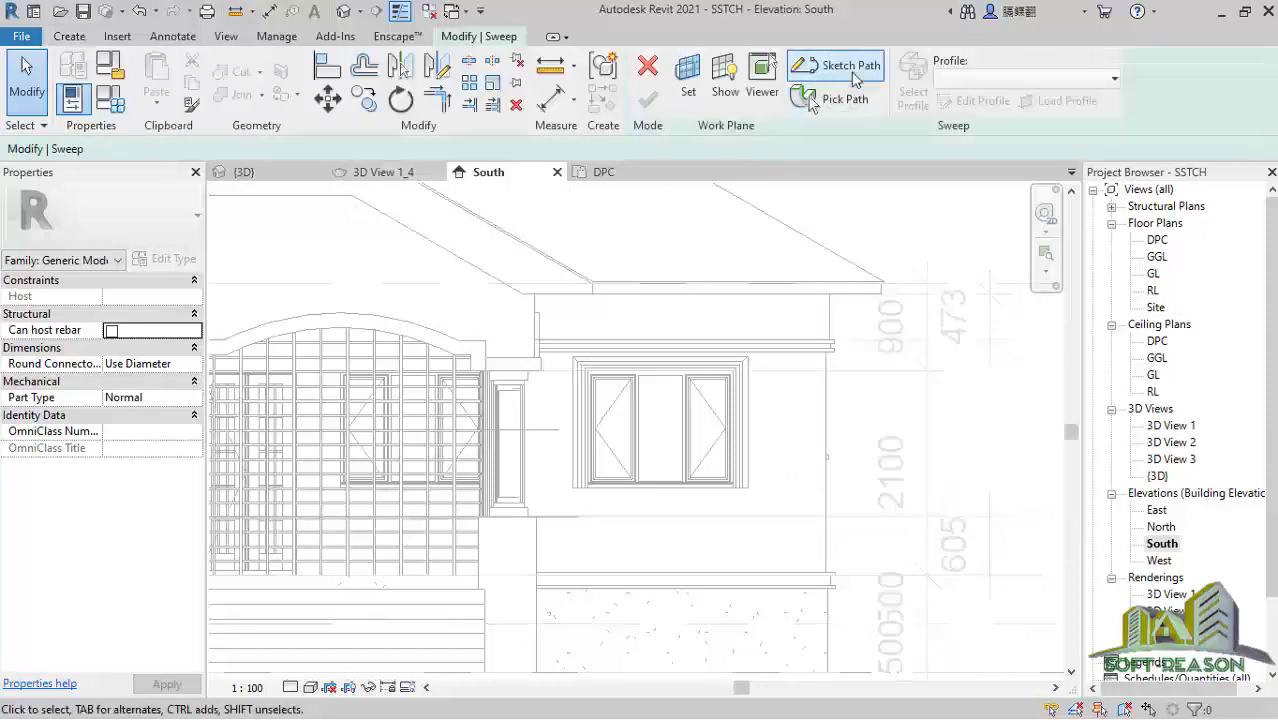
left_click(835, 66)
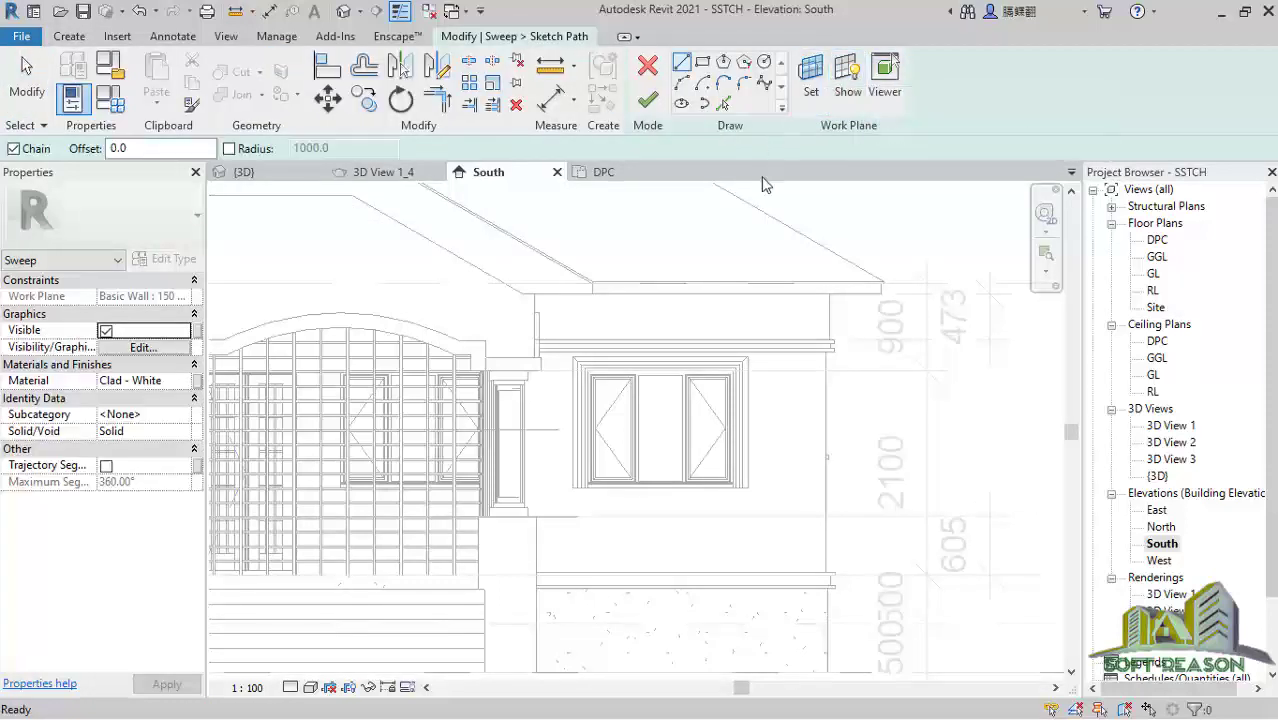
scroll(713, 516, "up", 1)
scroll(562, 511, "up", 4)
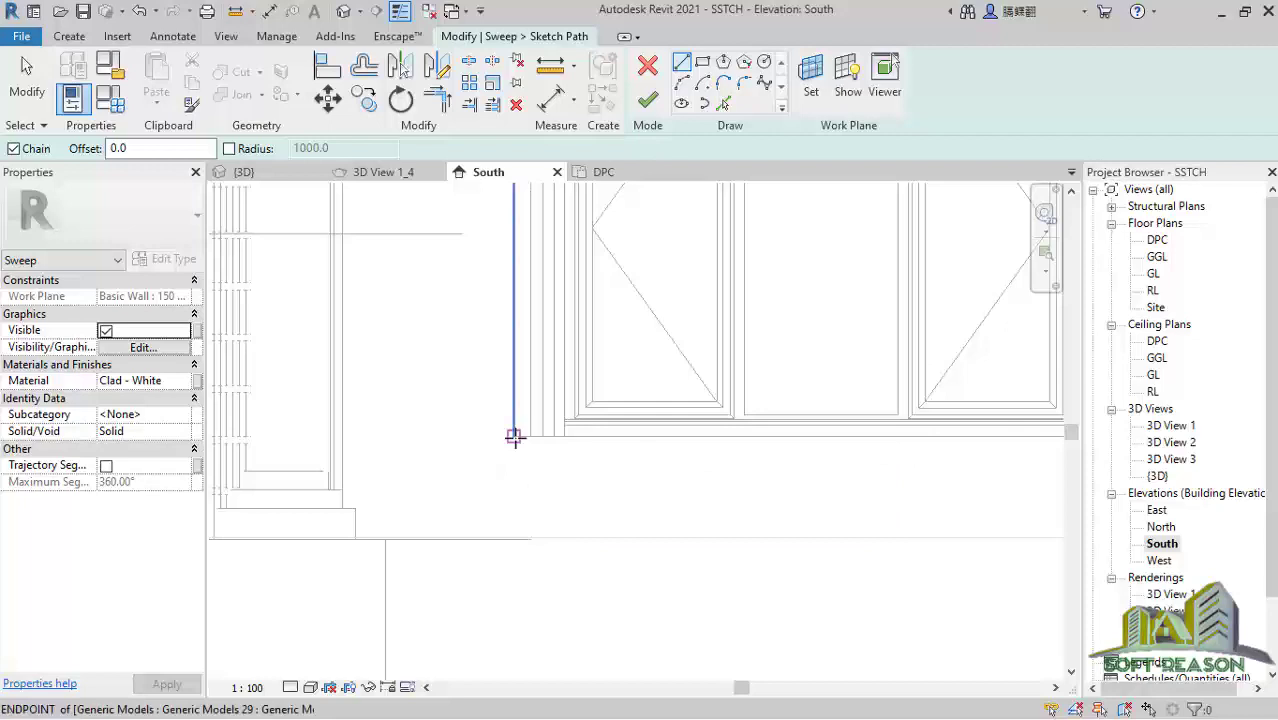
left_click(513, 436)
scroll(485, 435, "down", 2)
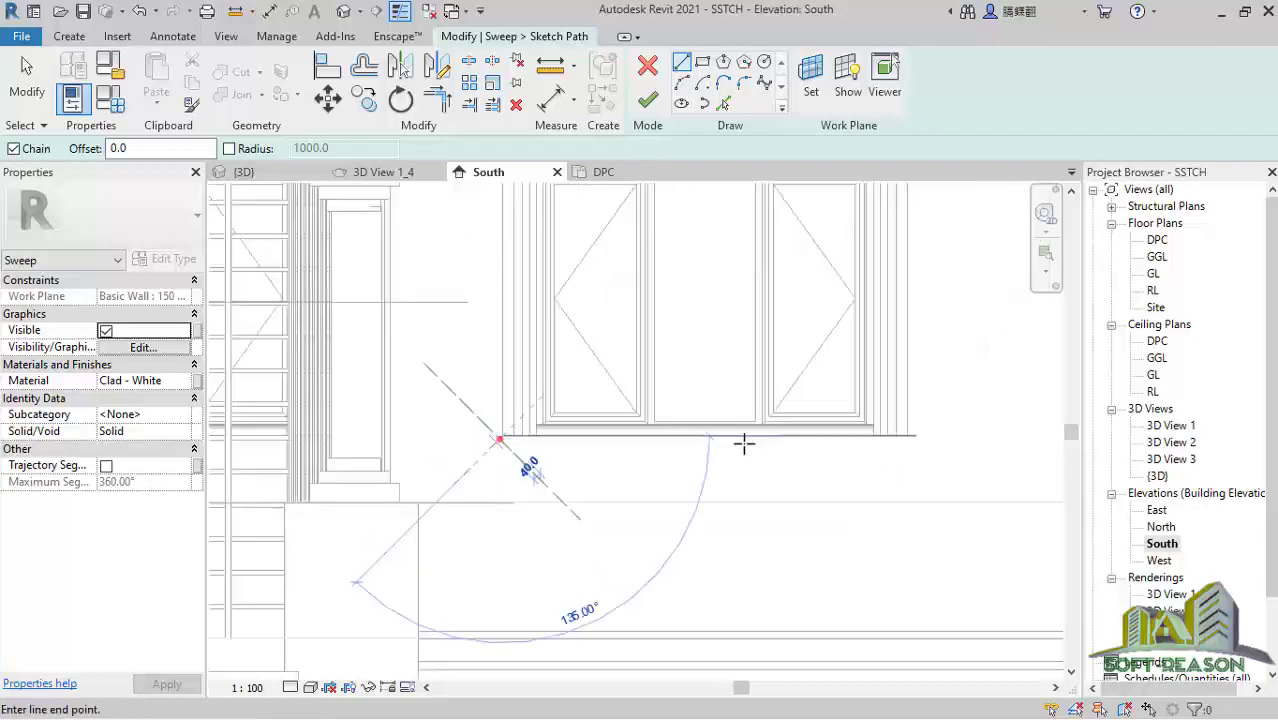
left_click(903, 436)
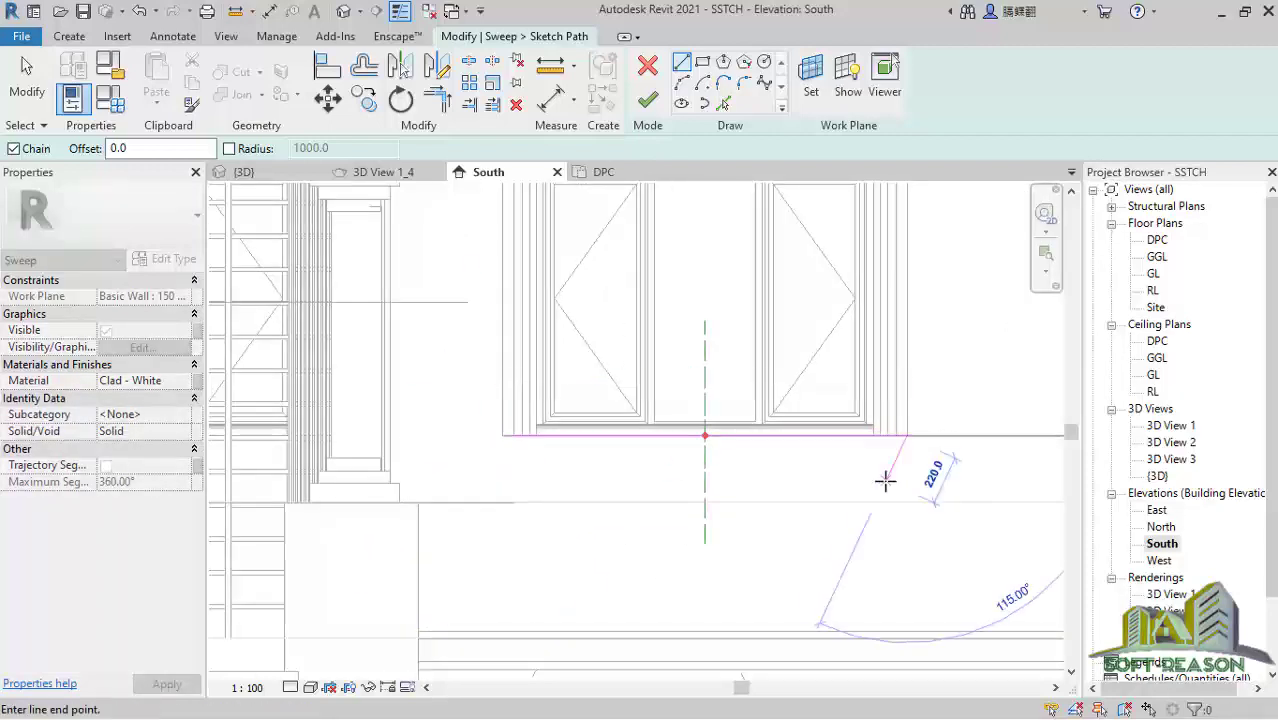
key("Escape")
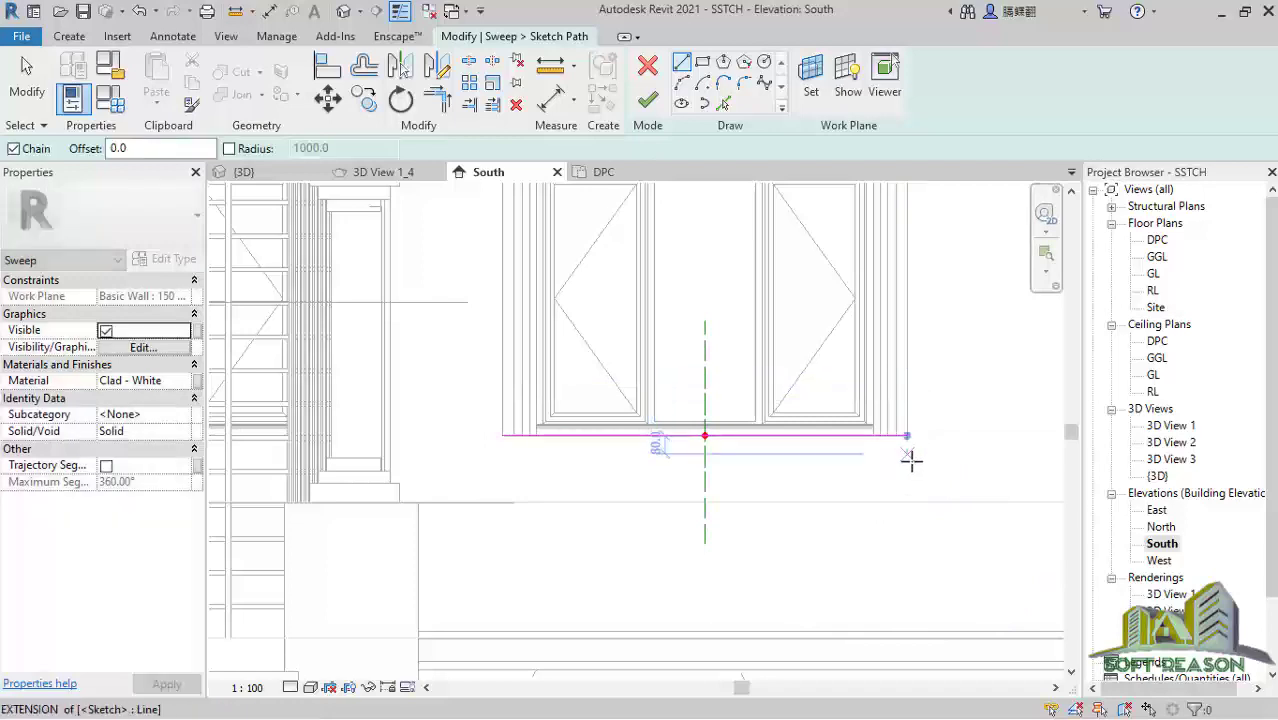
key("Escape")
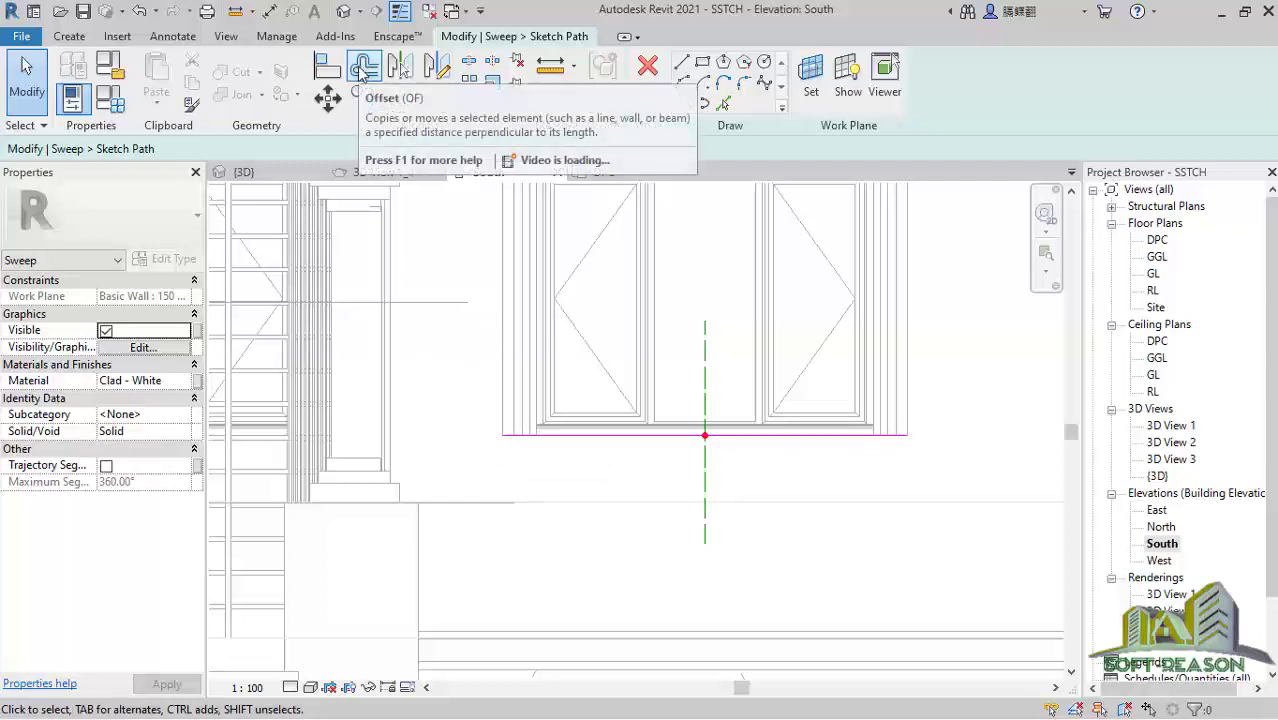
Step: Draw vertical helper lines up from the path's two ends, about 280 mm on one side and 380 mm on the other
left_click(363, 68)
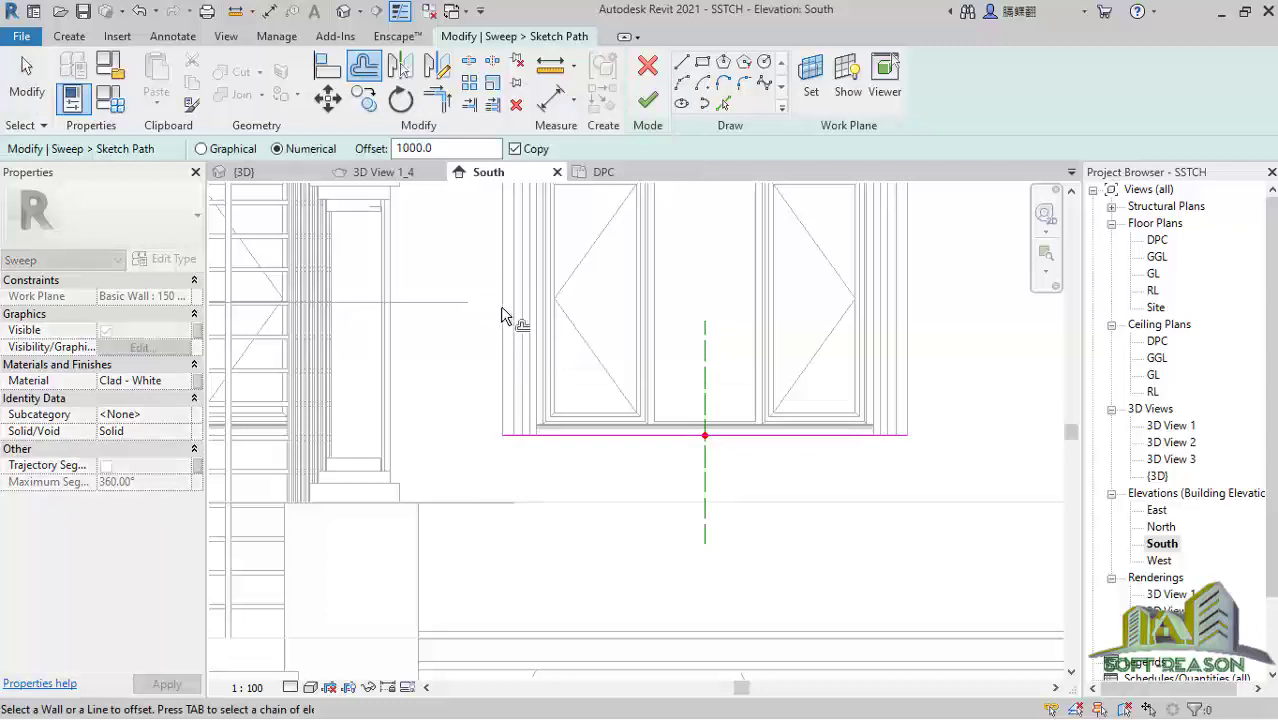
left_click(684, 62)
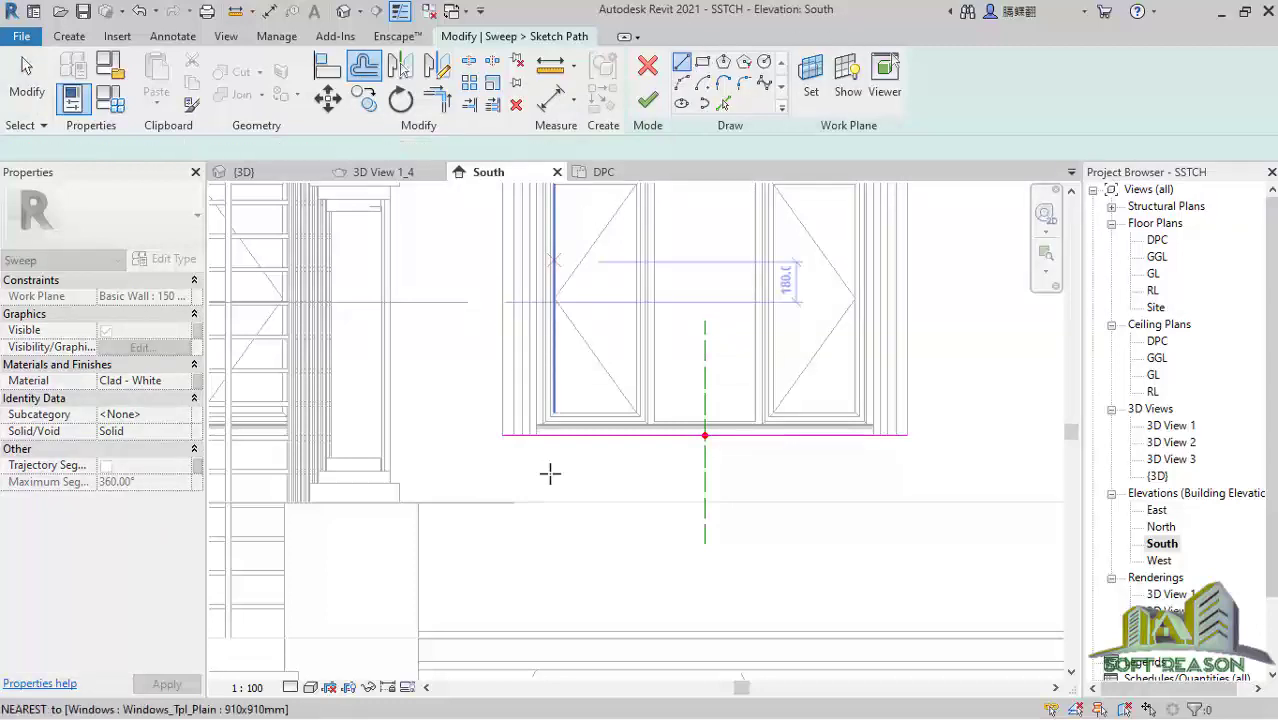
left_click(502, 435)
left_click(503, 377)
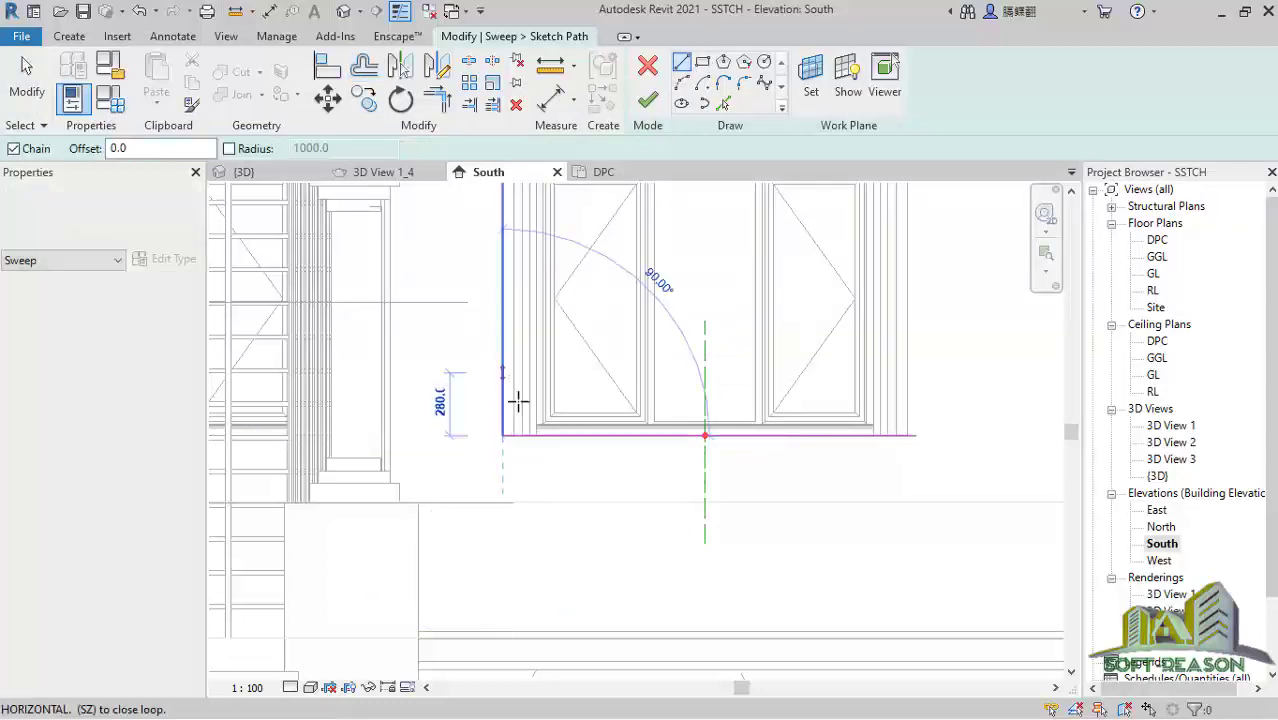
key("Escape")
key("Escape")
key("l")
key("i")
left_click(907, 435)
left_click(907, 350)
key("Escape")
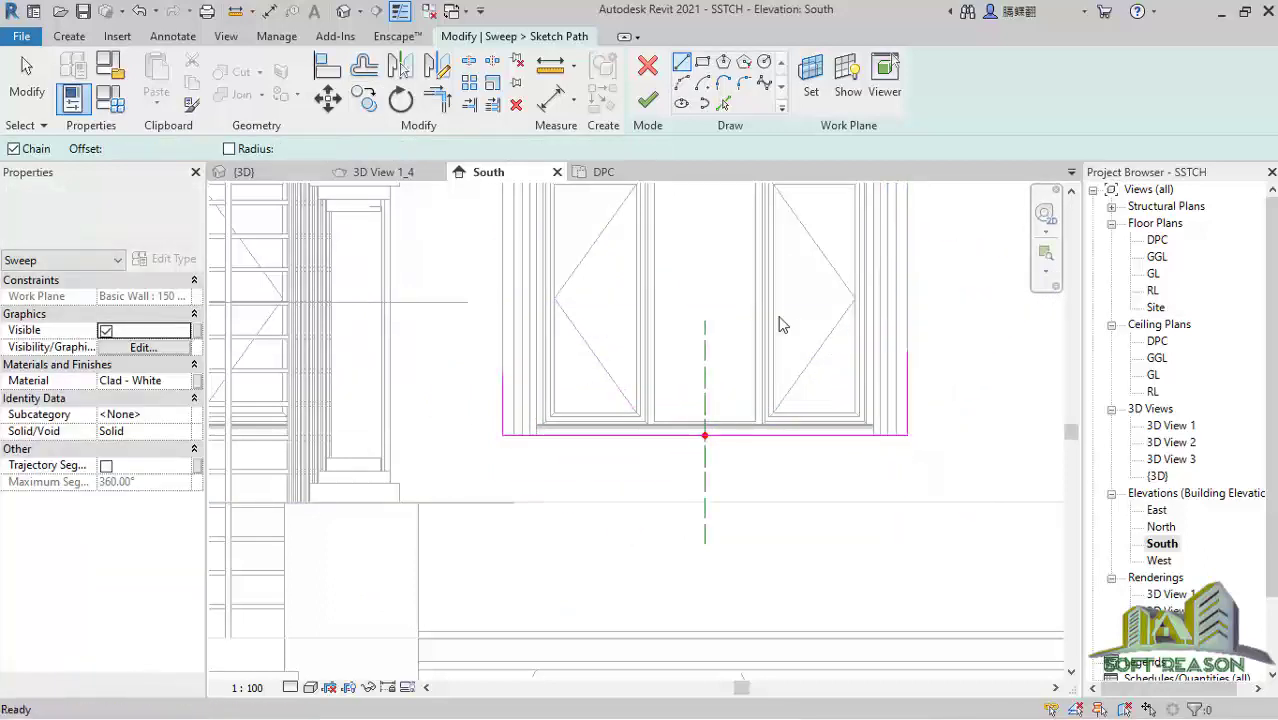
Step: Offset copies of both vertical helper lines 100 mm outward from the window moulding
left_click(364, 97)
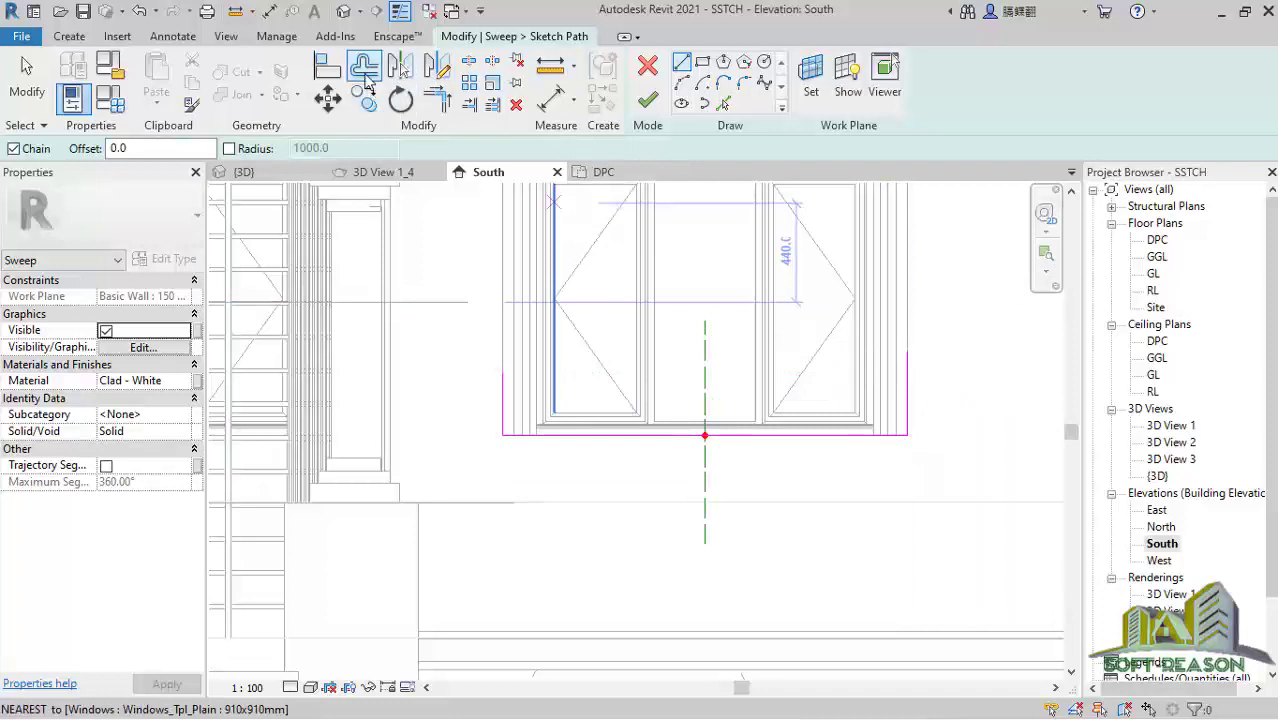
key("o")
key("f")
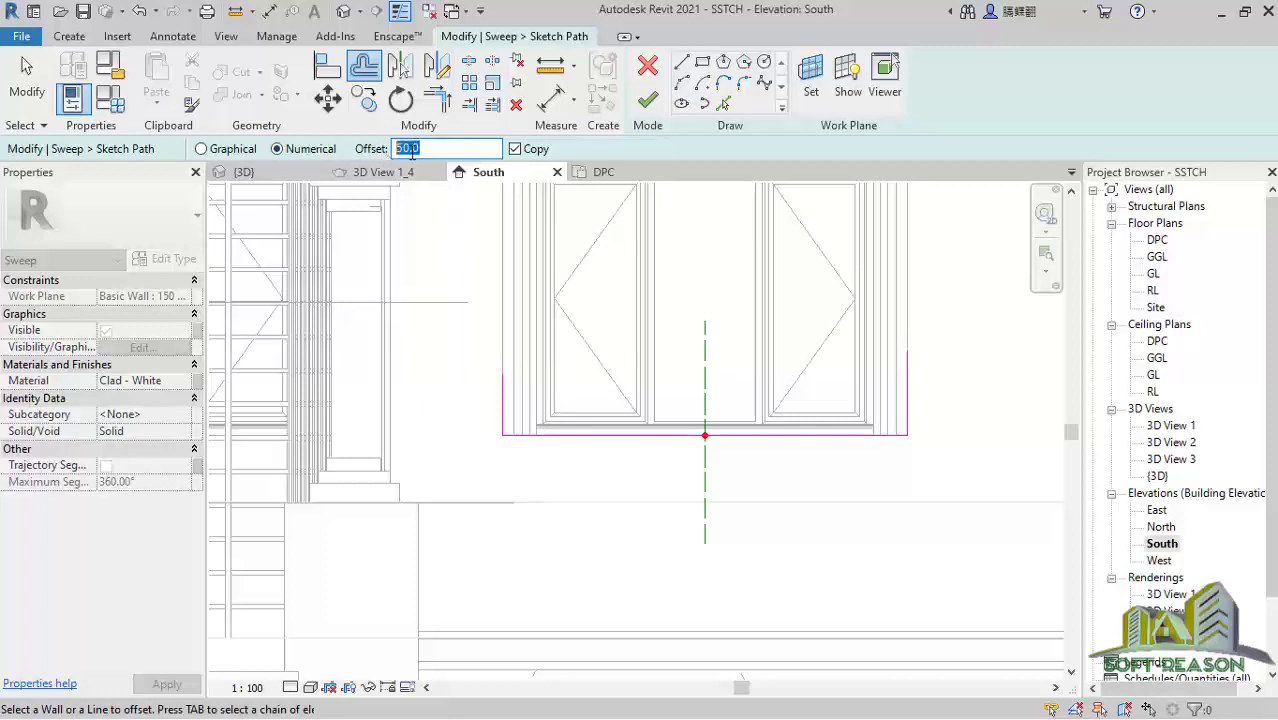
left_click(500, 425)
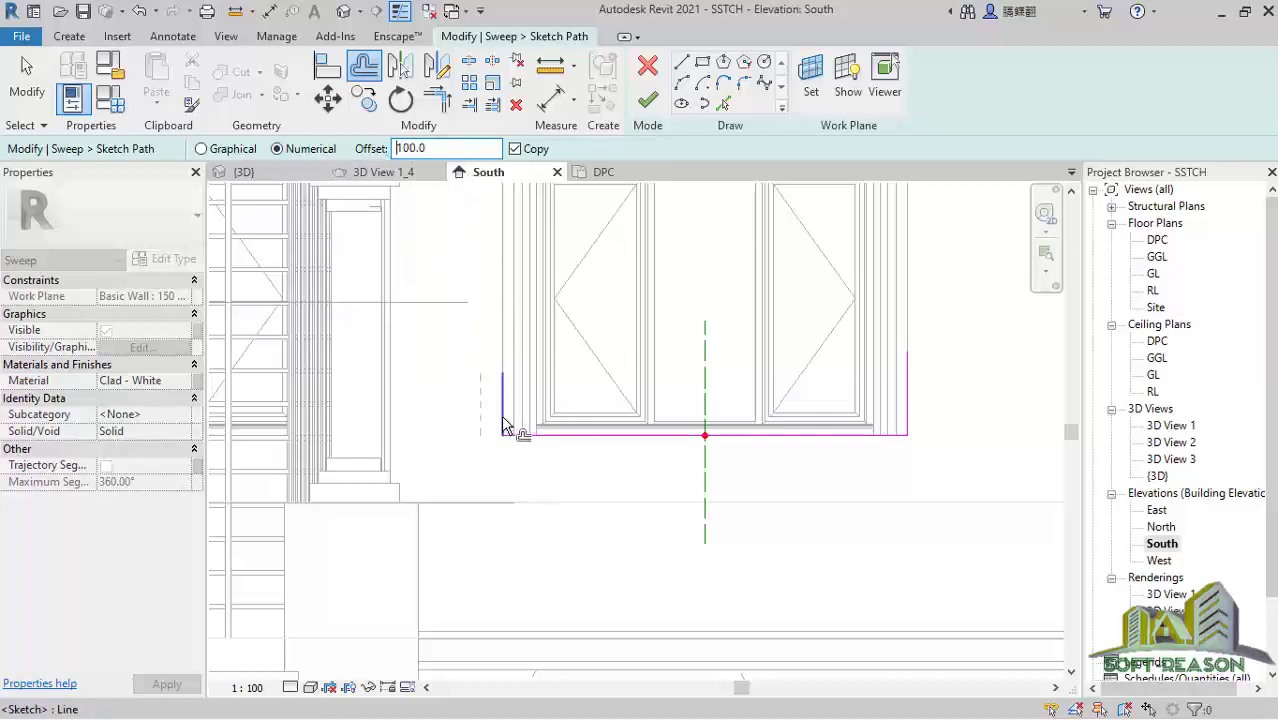
left_click(917, 424)
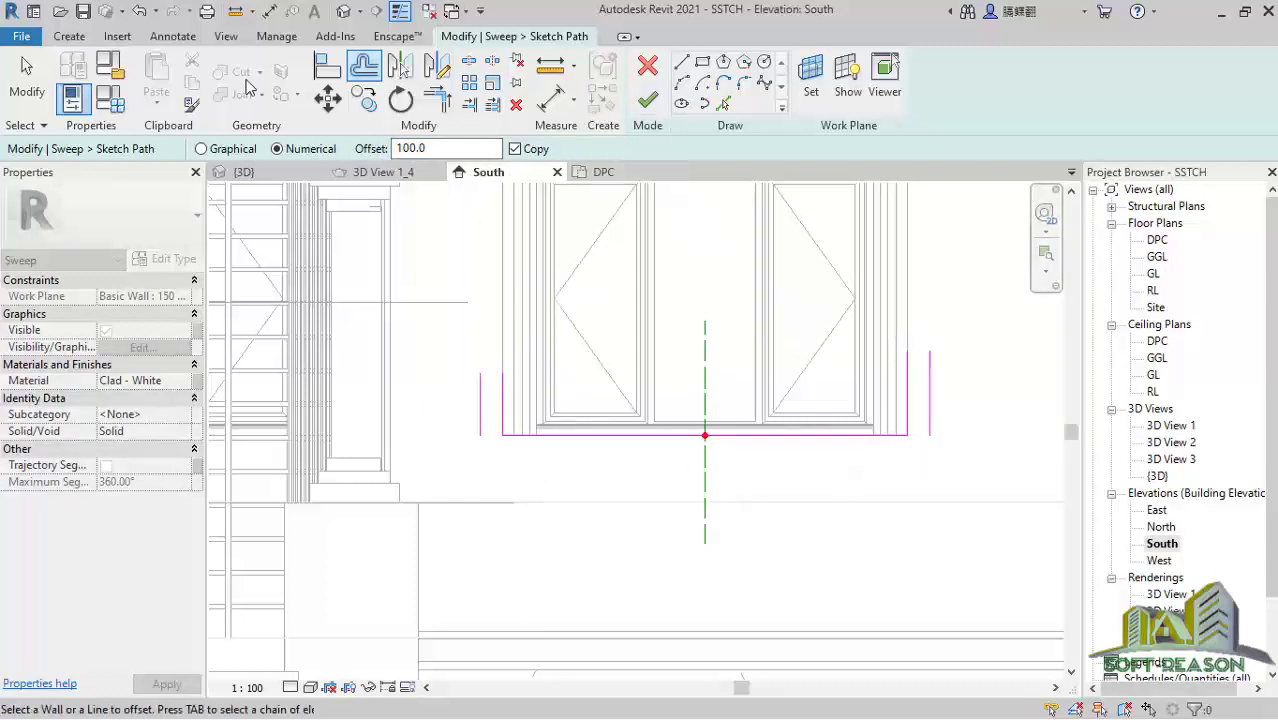
Step: Extend the path line under the window at both ends to meet the outer offset lines in corners
left_click(26, 88)
scroll(490, 435, "up", 1)
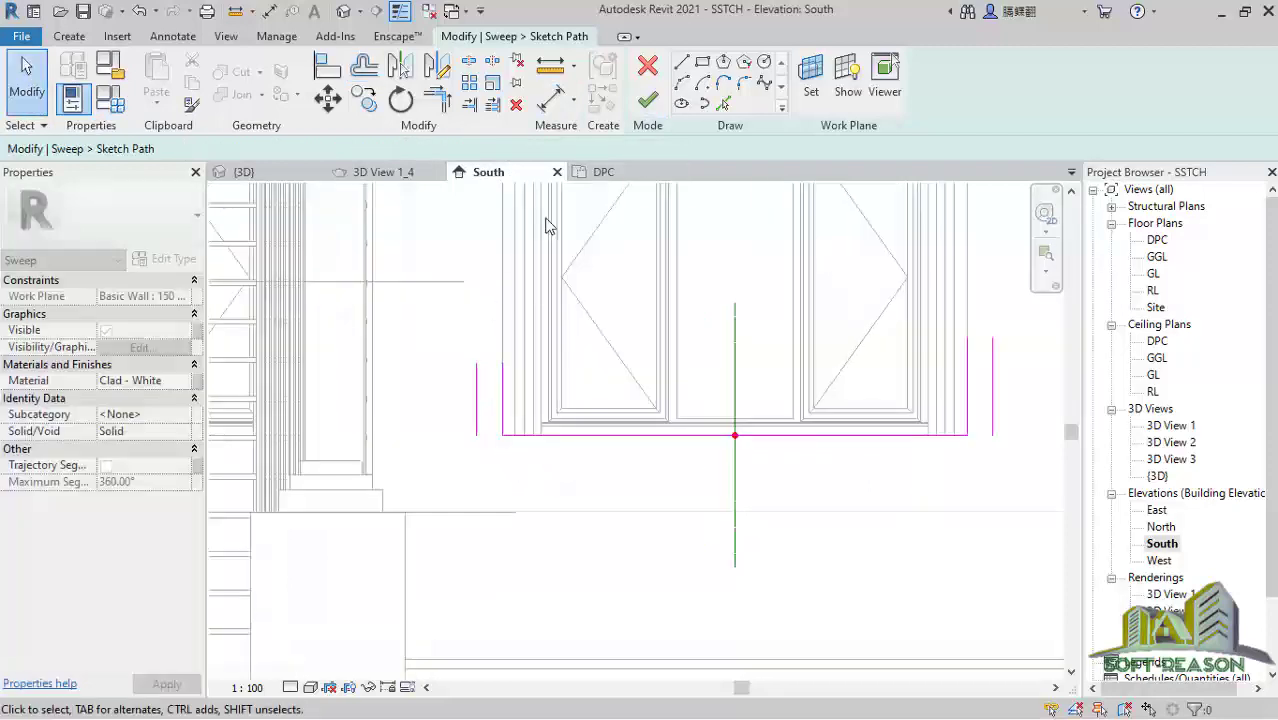
left_click(437, 100)
left_click(508, 436)
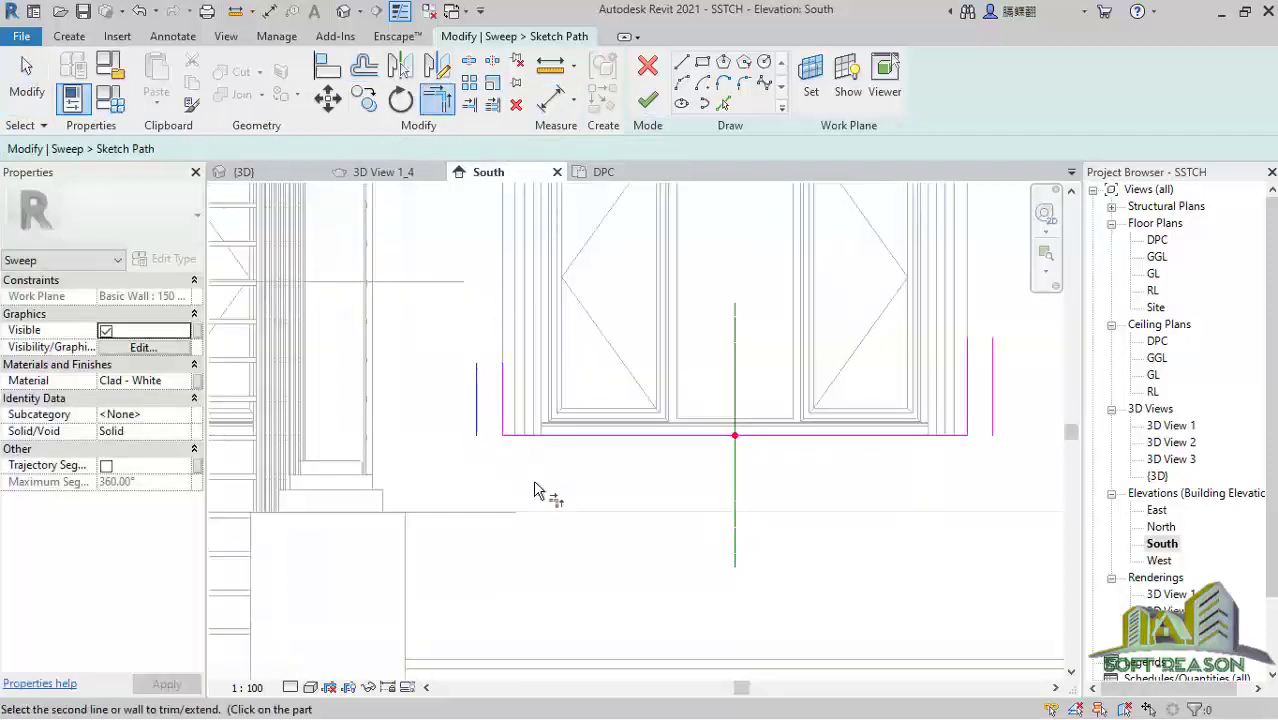
left_click(992, 425)
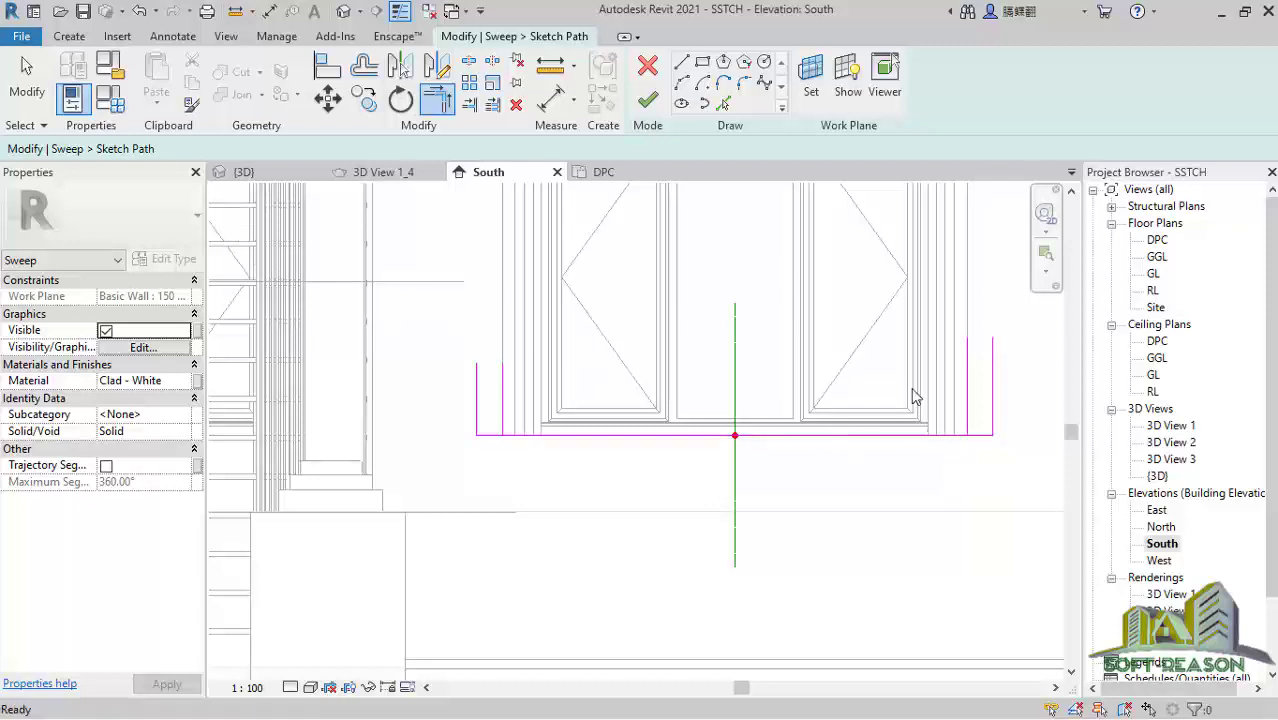
Step: Delete the four vertical helper lines, leaving only the horizontal path line under the window
key("Escape")
left_click(967, 390)
left_click(1000, 410, "ctrl")
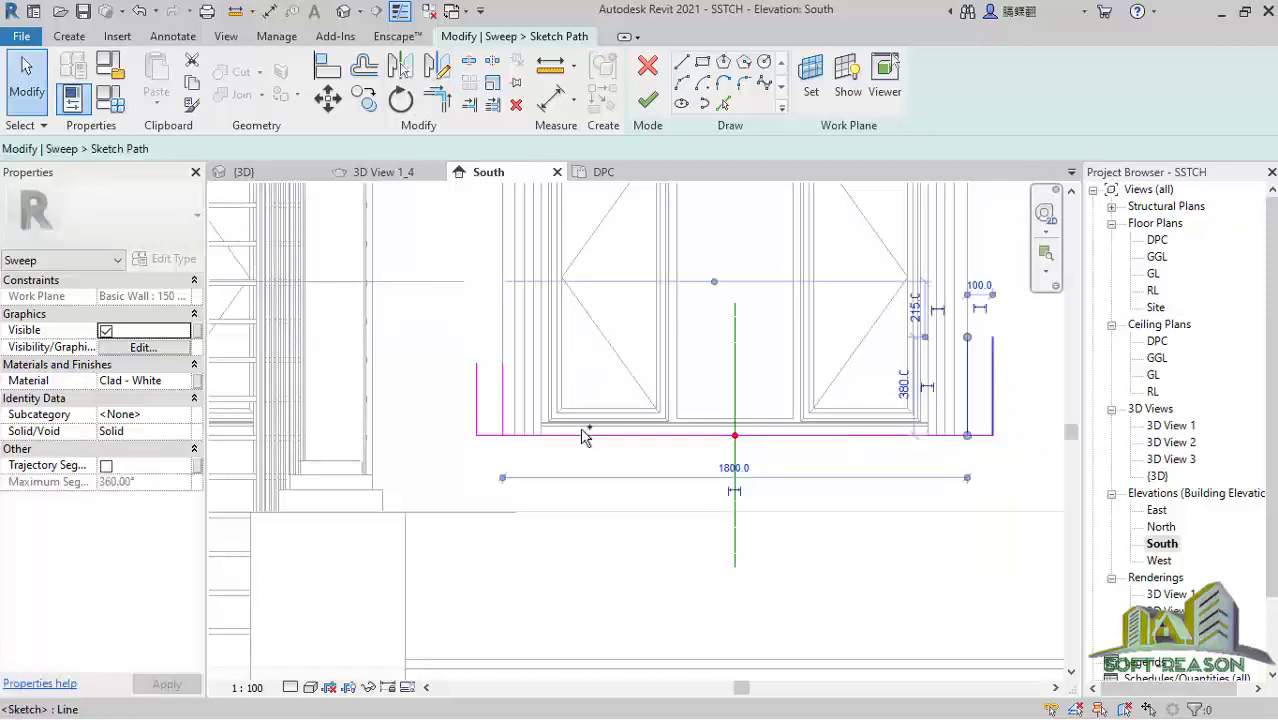
left_click(499, 422, "ctrl")
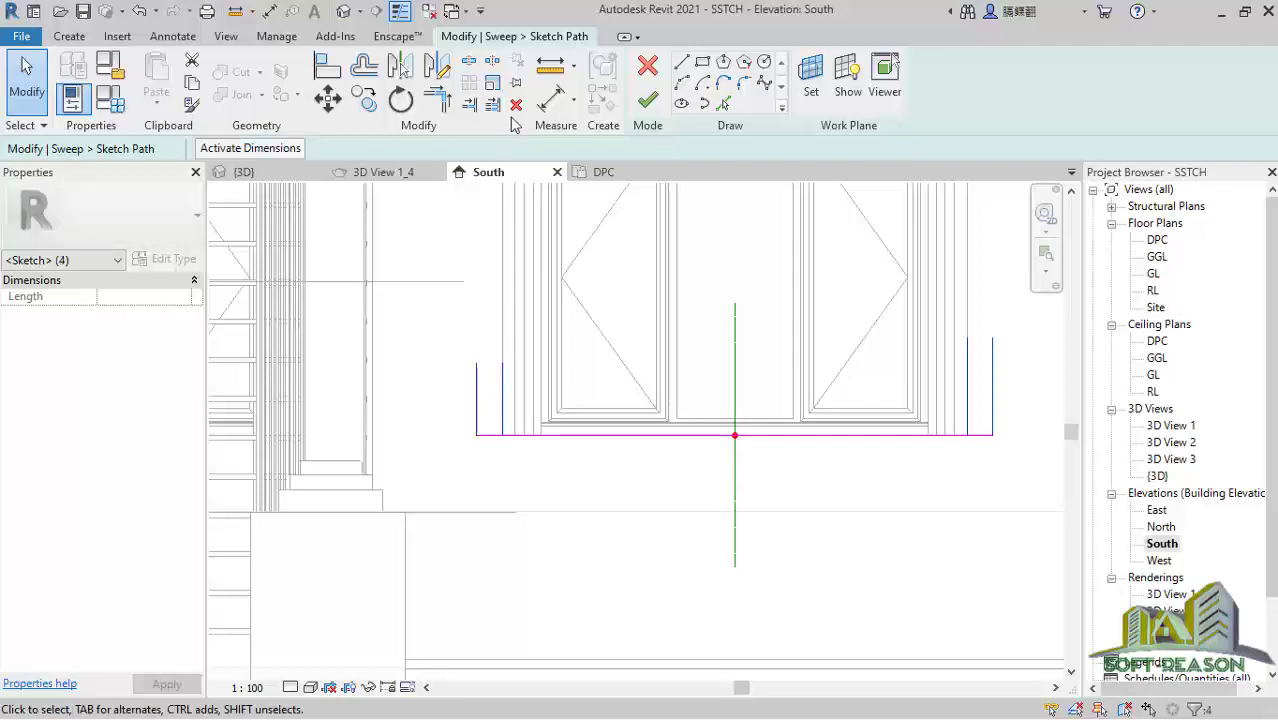
key("Delete")
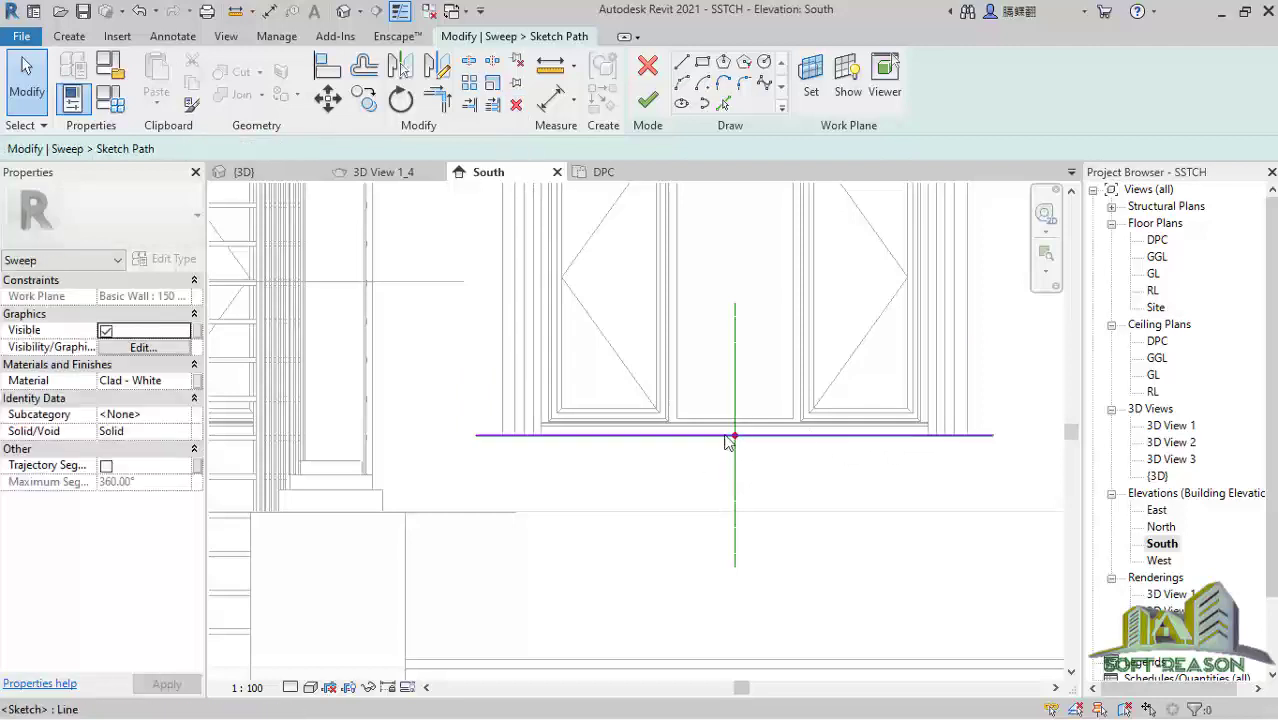
scroll(628, 483, "down", 3)
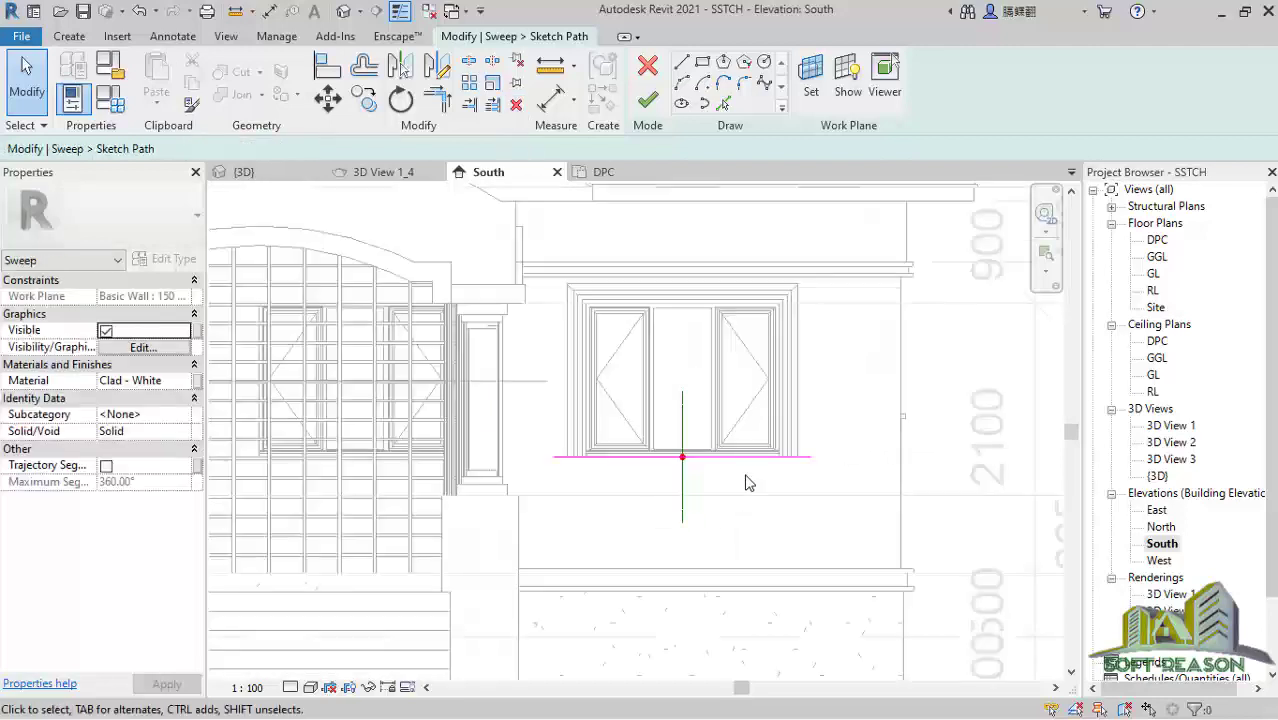
scroll(730, 480, "up", 2)
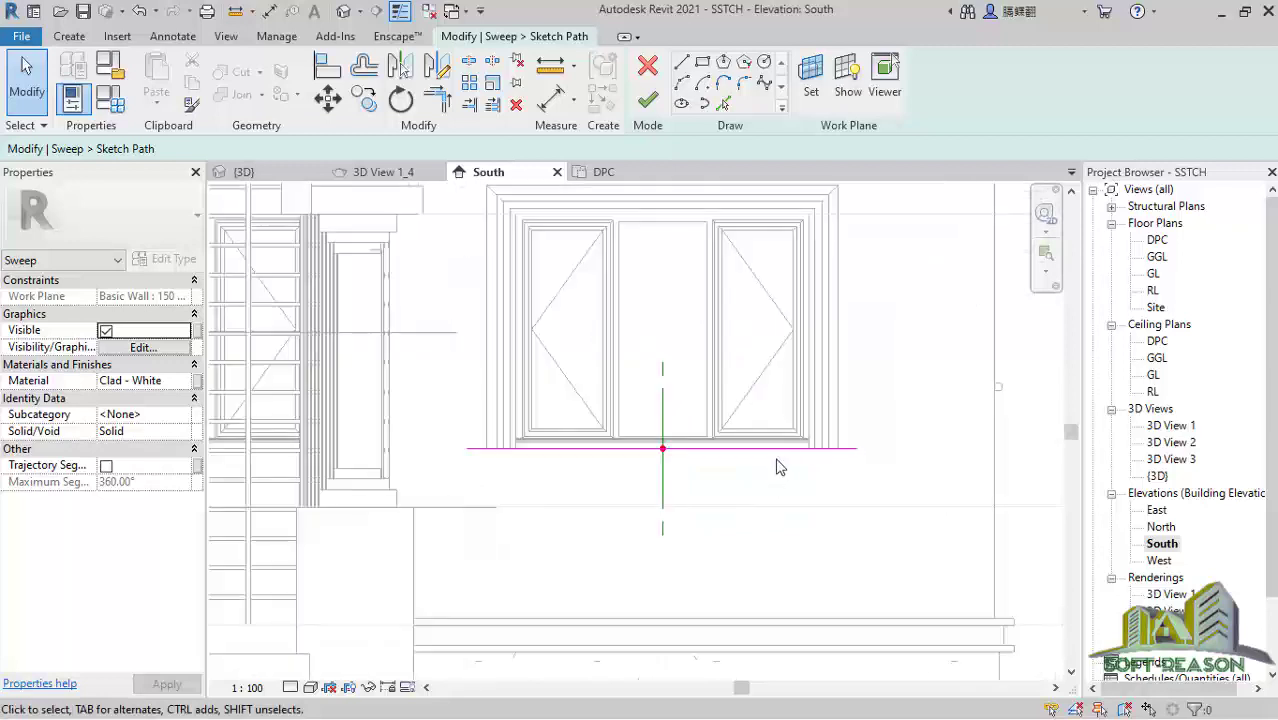
scroll(655, 463, "up", 1)
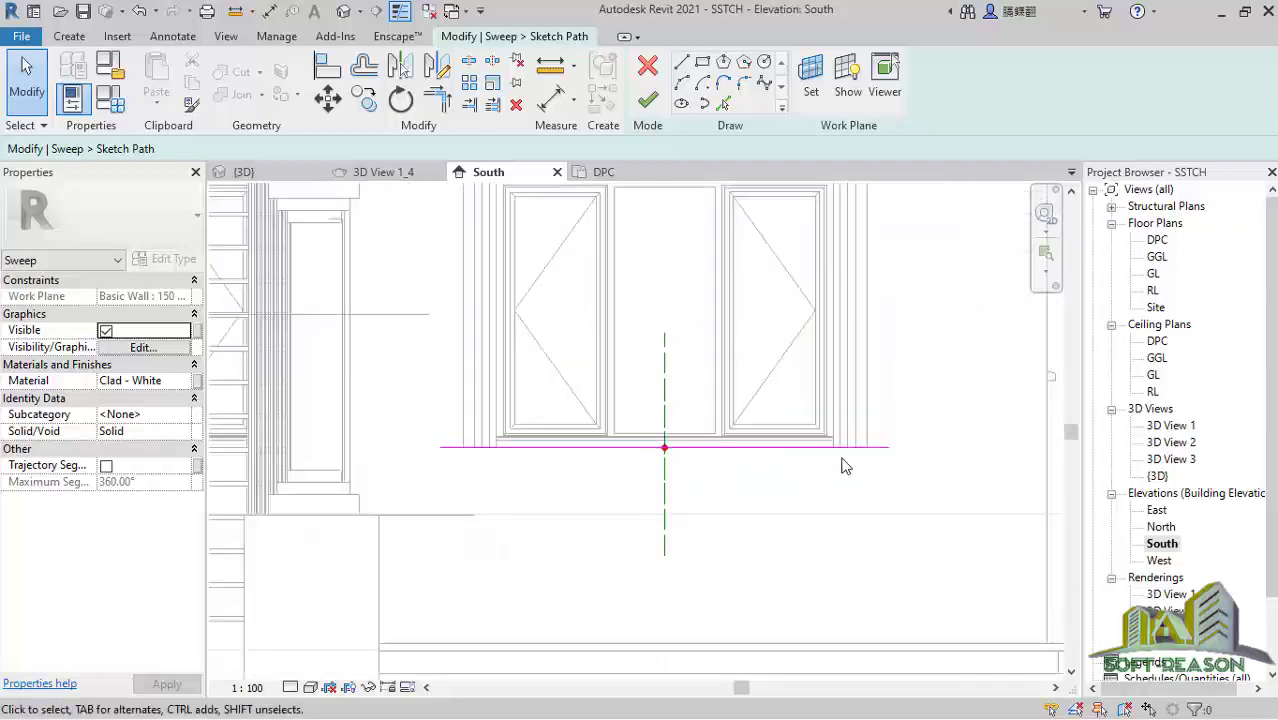
scroll(843, 466, "down", 1)
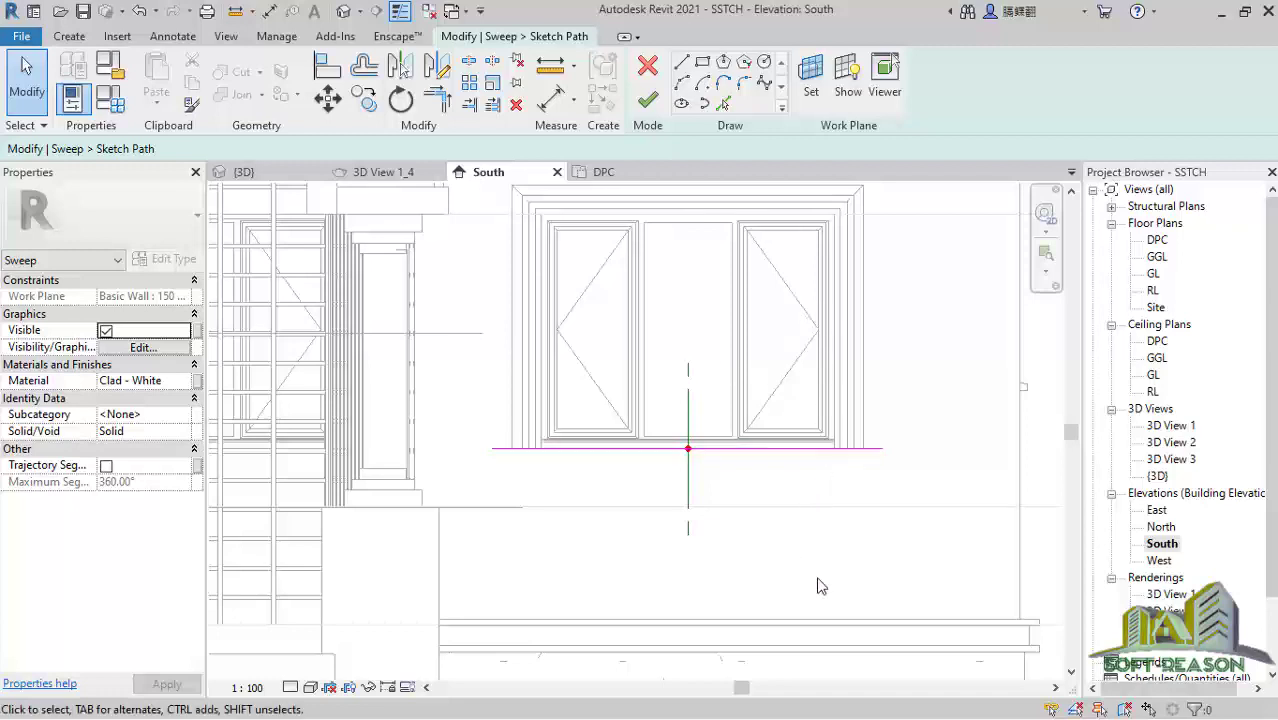
Step: Finish the sill's sweep path and open its profile for sketching in the East elevation
left_click(648, 100)
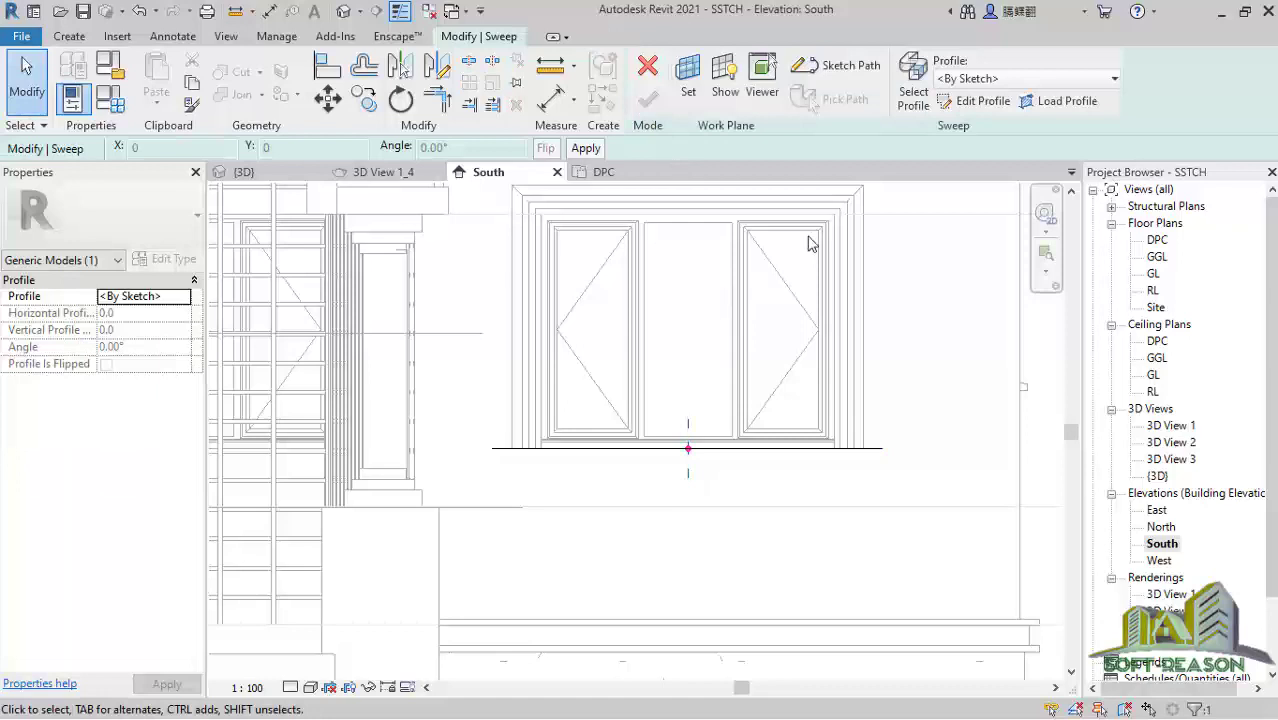
left_click(971, 102)
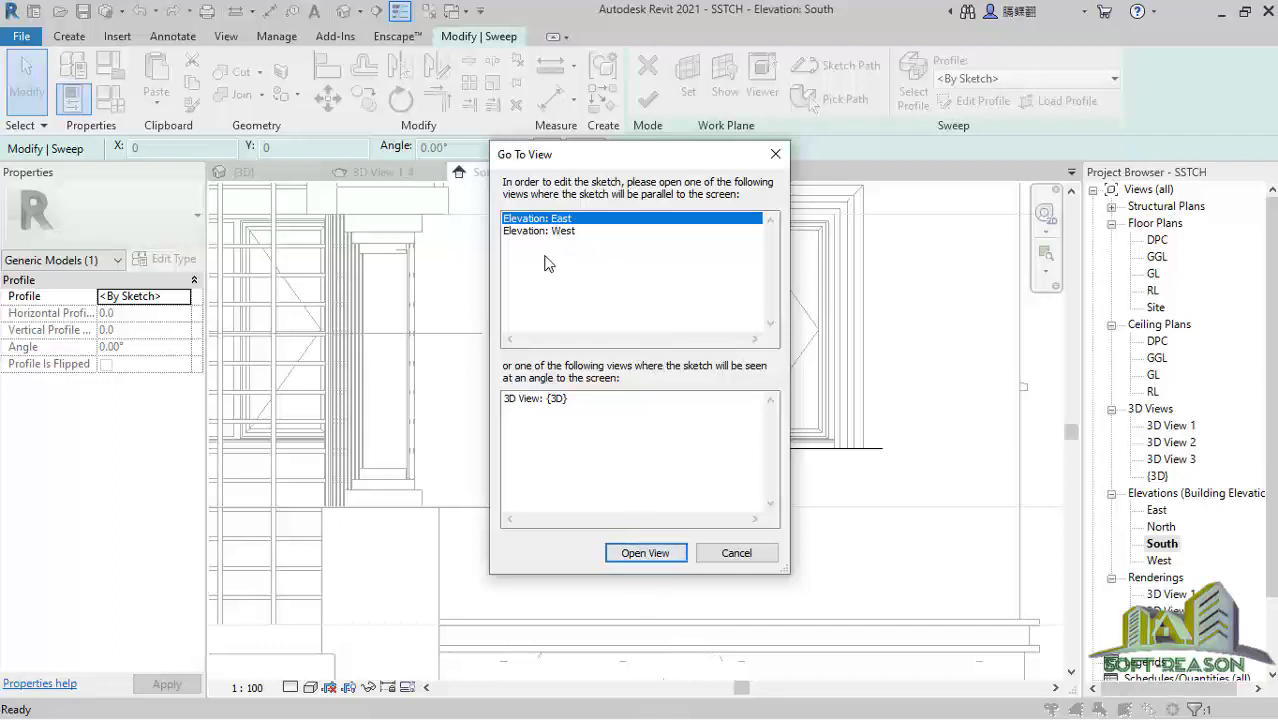
left_click(642, 553)
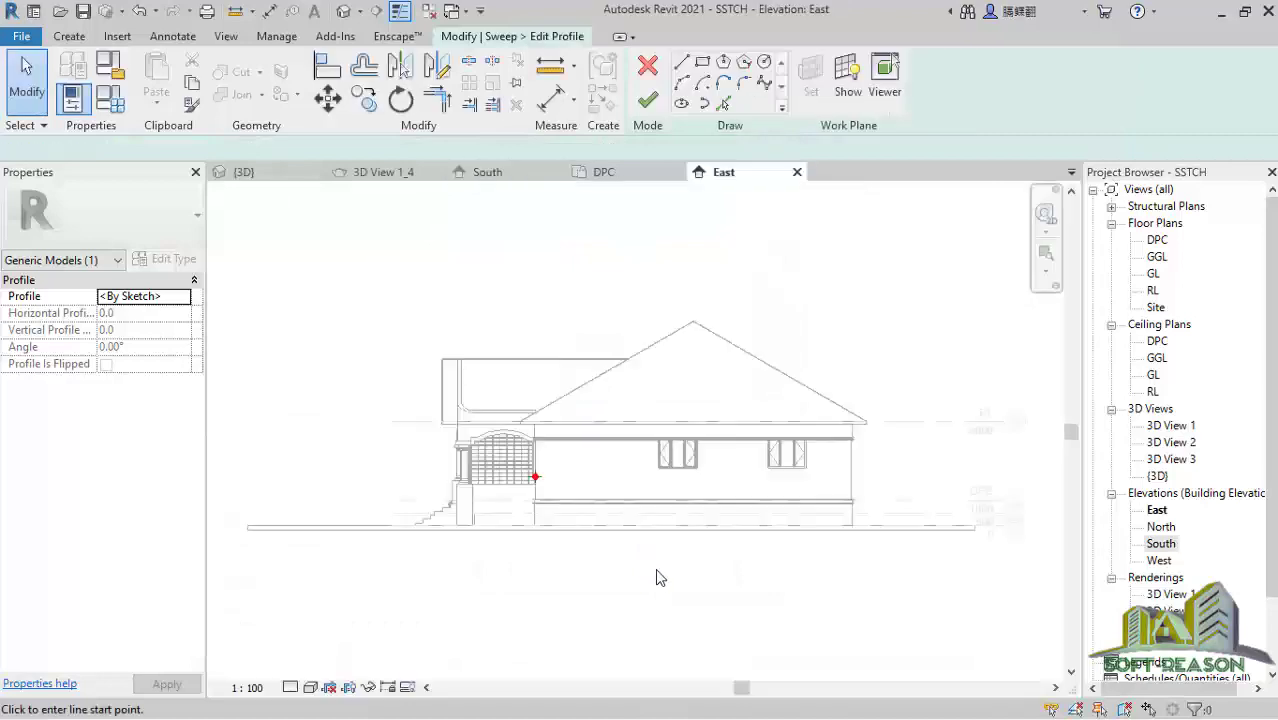
Step: Draw the profile's 100 mm horizontal top line from the path point outward along the reference plane to the existing moulding's edge
key("l")
key("i")
scroll(542, 455, "up", 3)
scroll(494, 468, "up", 5)
scroll(589, 457, "up", 2)
scroll(576, 445, "up", 2)
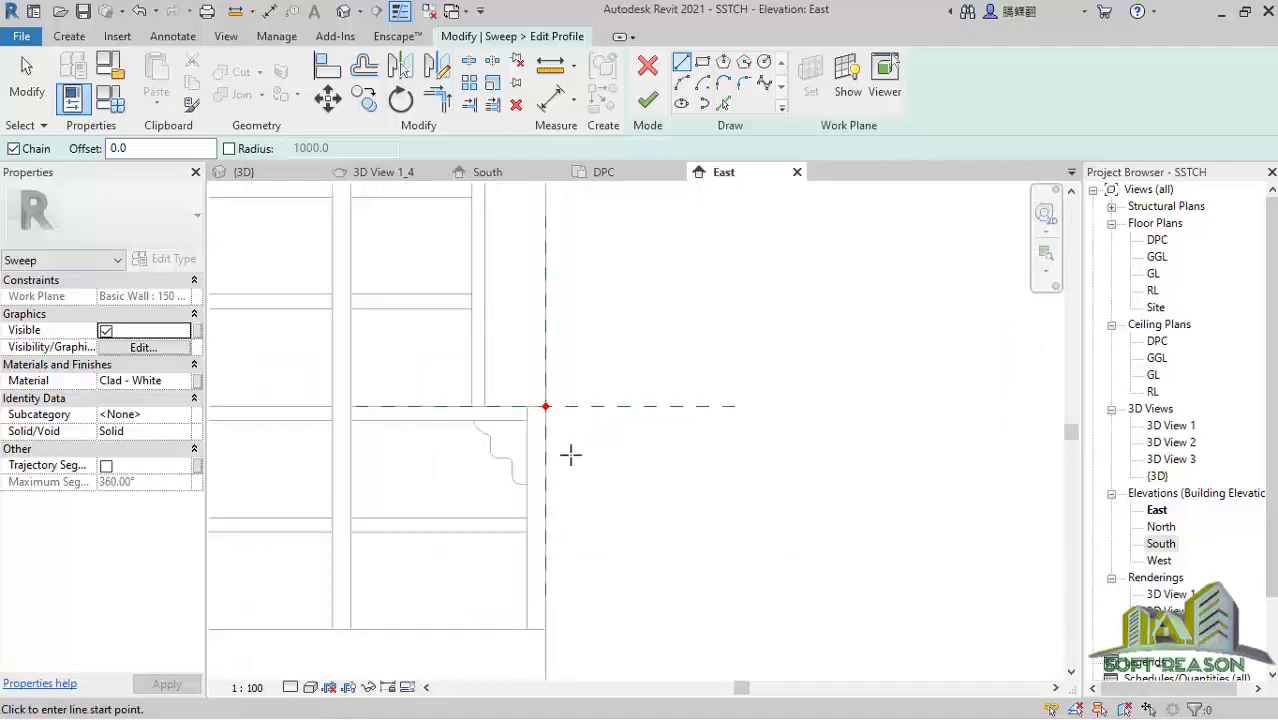
scroll(559, 471, "down", 3)
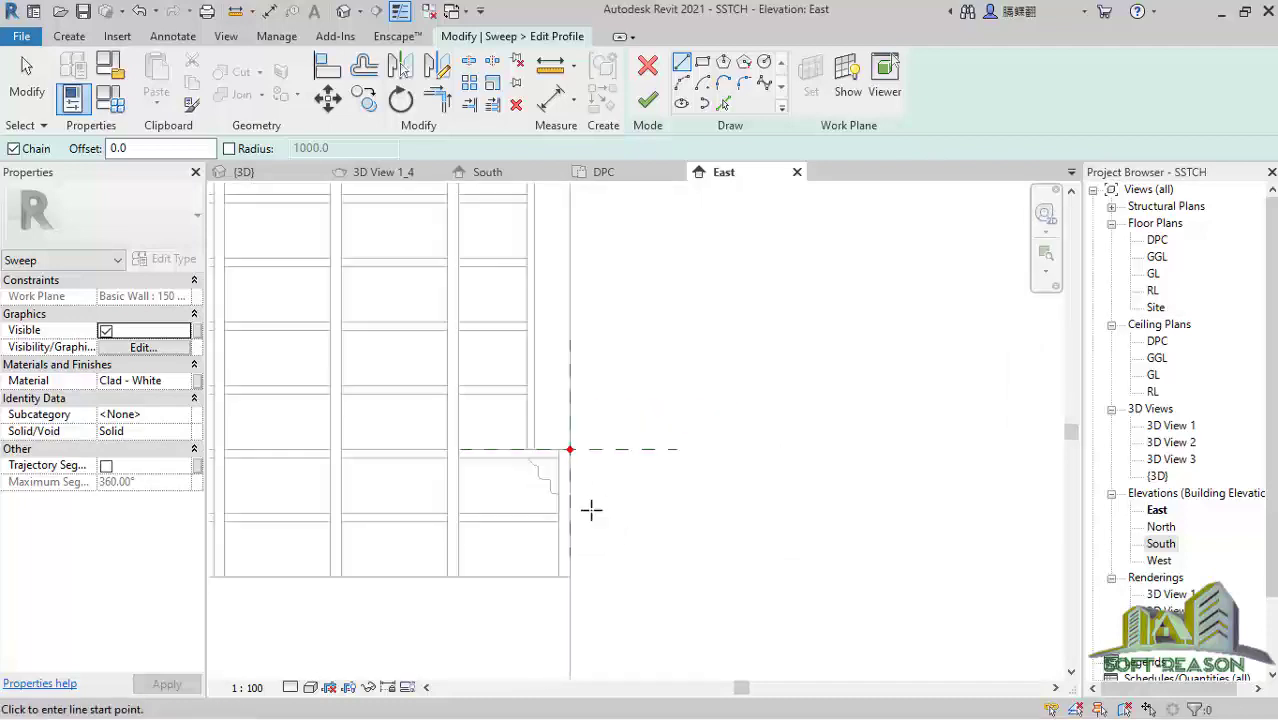
scroll(608, 530, "up", 2)
scroll(585, 534, "up", 1)
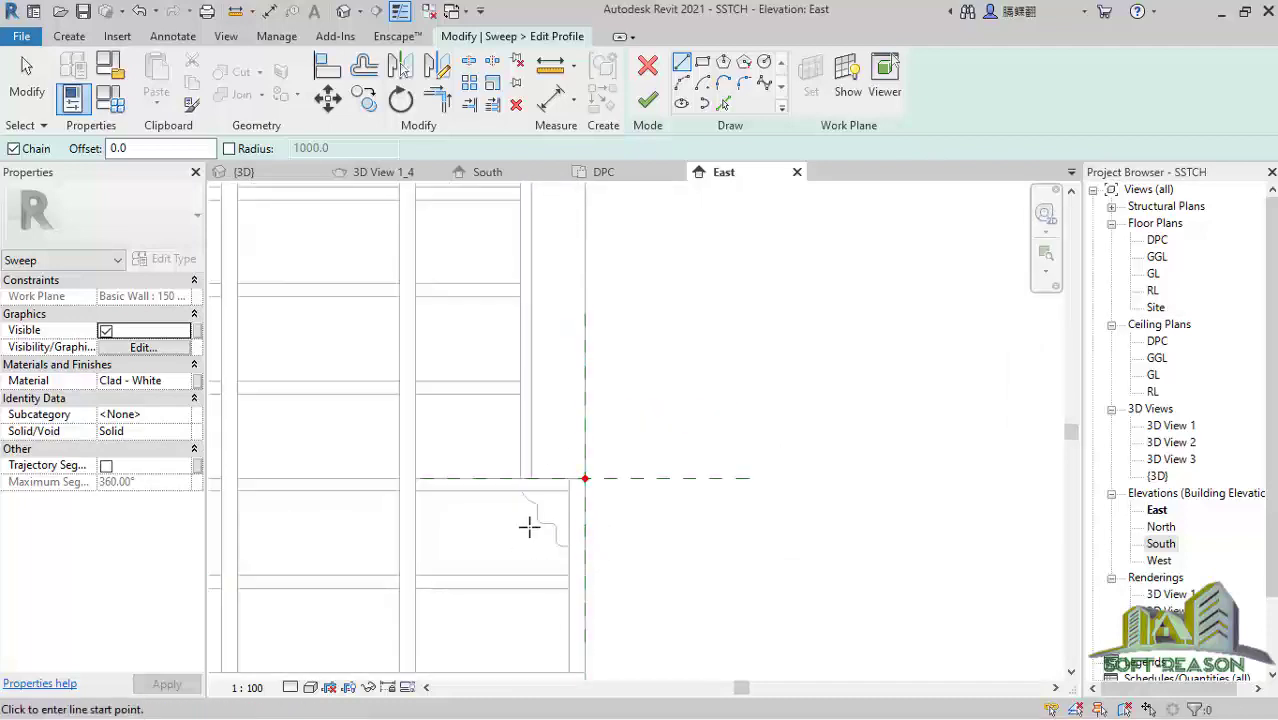
left_click(585, 478)
scroll(525, 515, "up", 3)
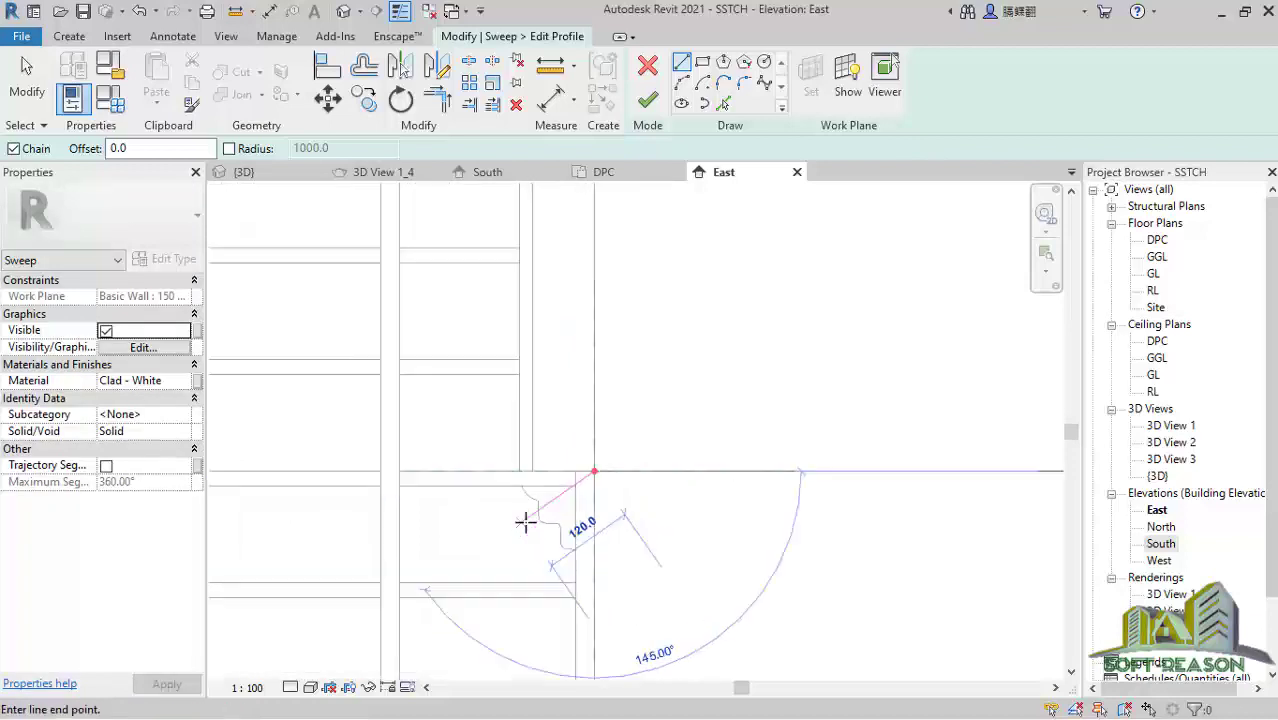
scroll(531, 466, "up", 1)
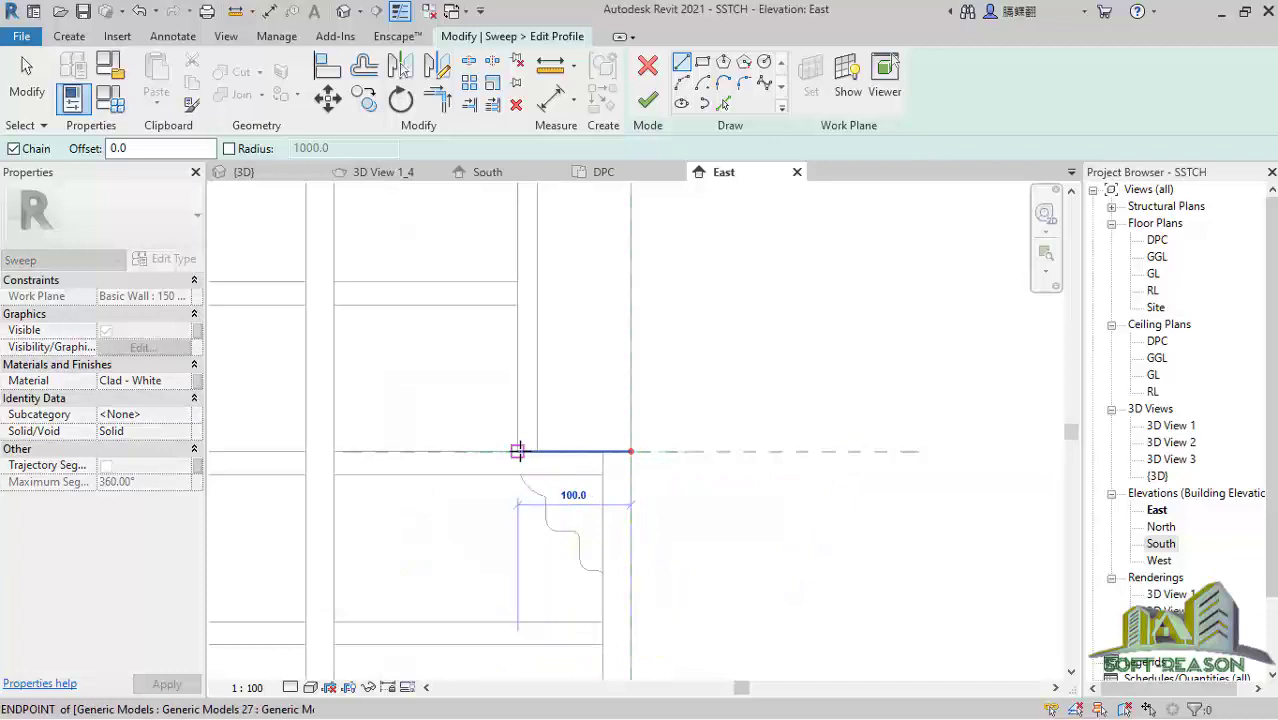
left_click(517, 451)
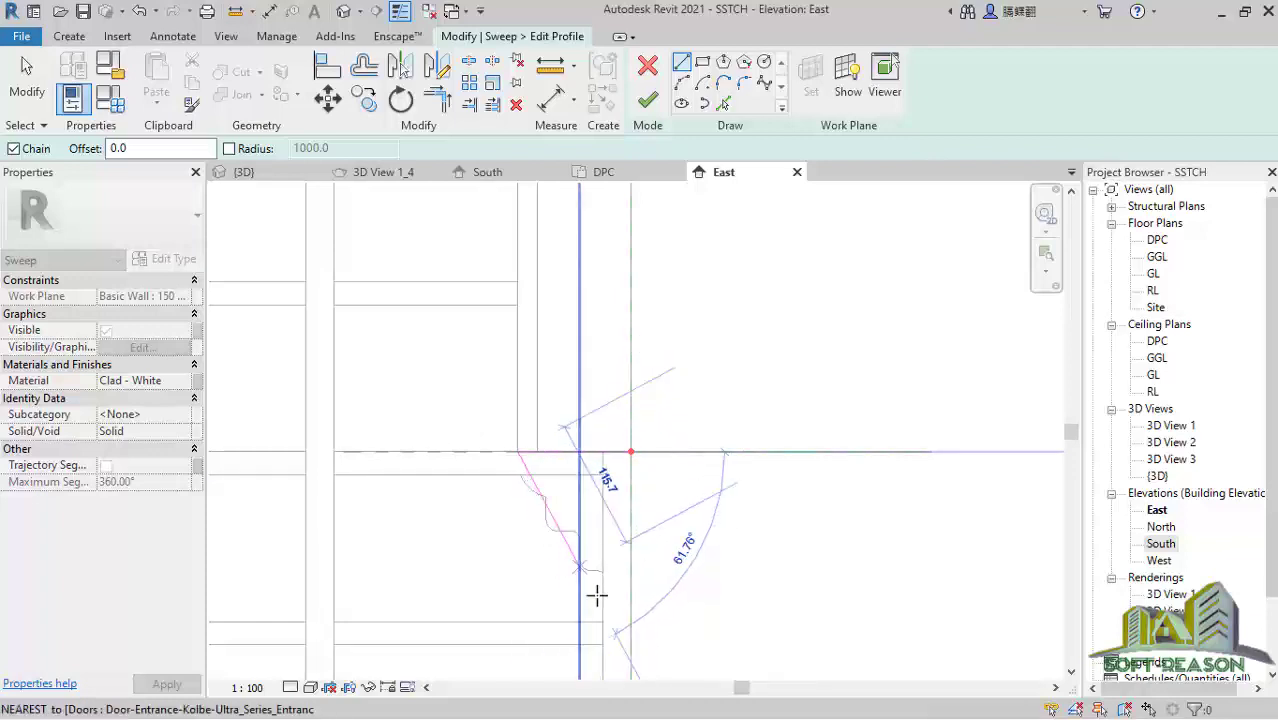
Step: Draw a 50 mm vertical line down from the top line's outer end and shorten it to 30 mm
left_click(518, 454)
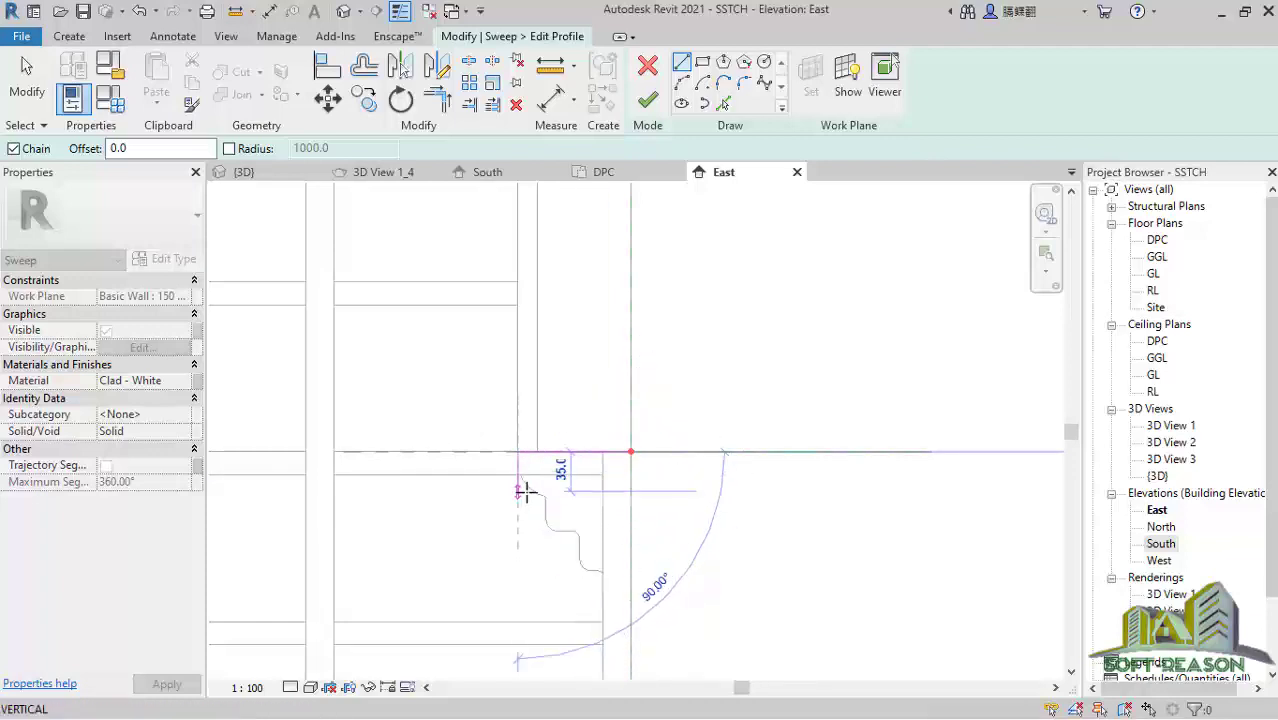
scroll(513, 497, "up", 1)
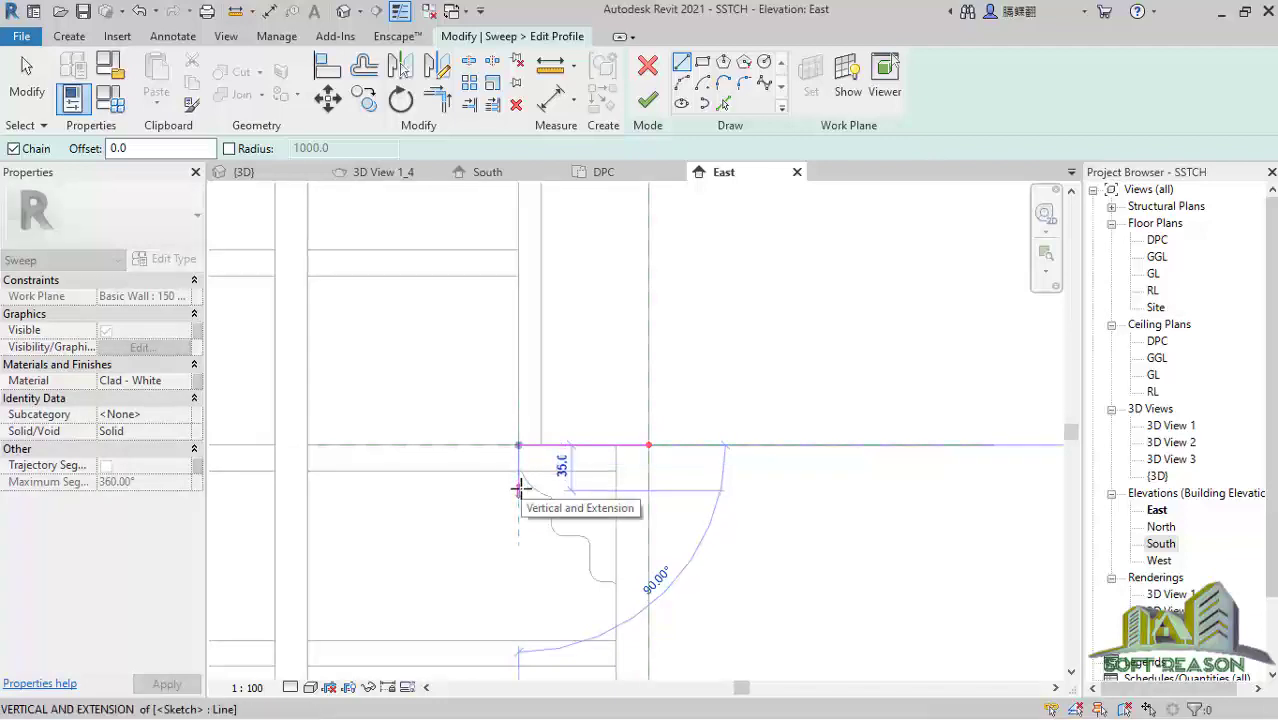
type("5.")
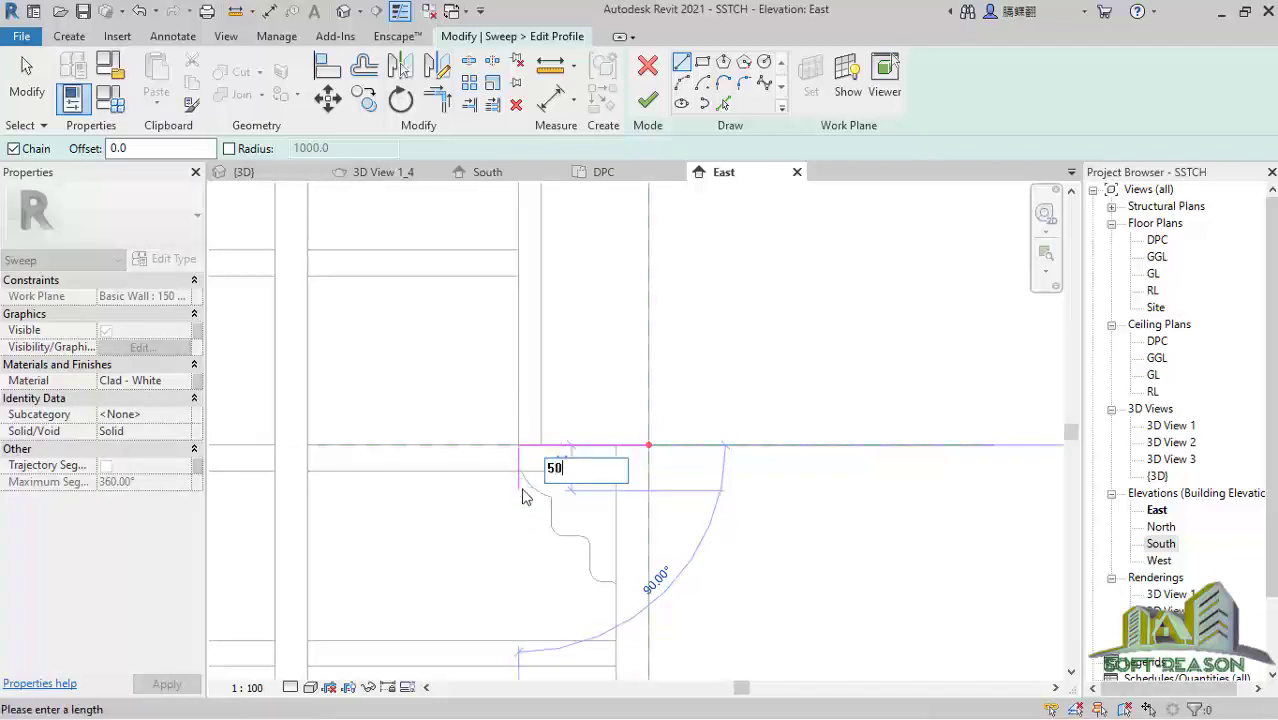
type("0")
key("Return")
scroll(521, 535, "up", 1)
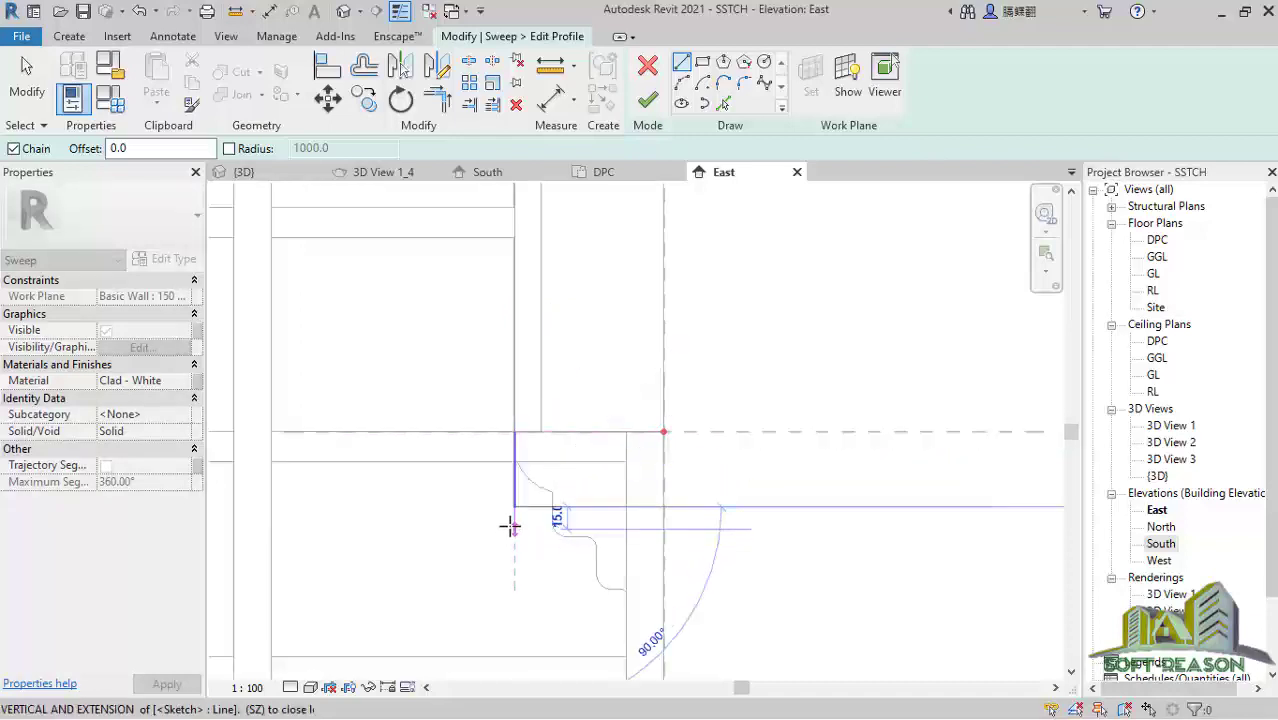
left_click(596, 507)
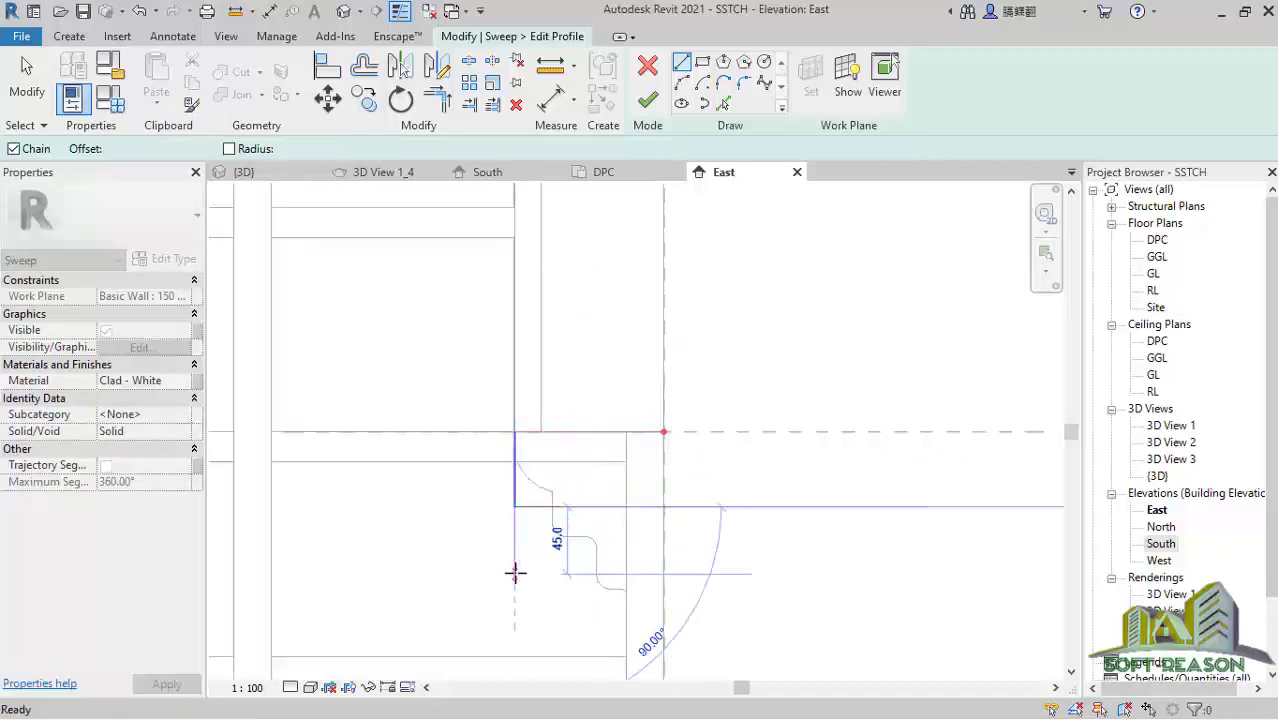
key("Escape")
key("Escape")
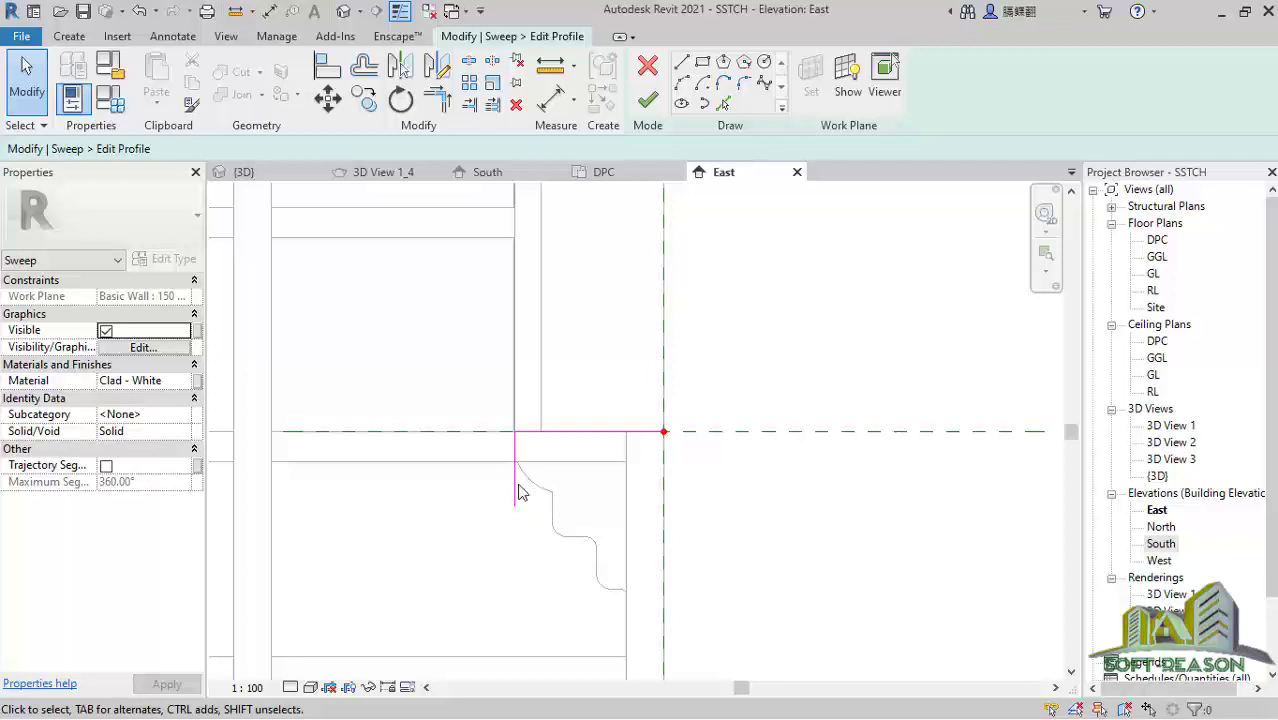
left_click(516, 503)
left_click_drag(514, 465, 513, 473)
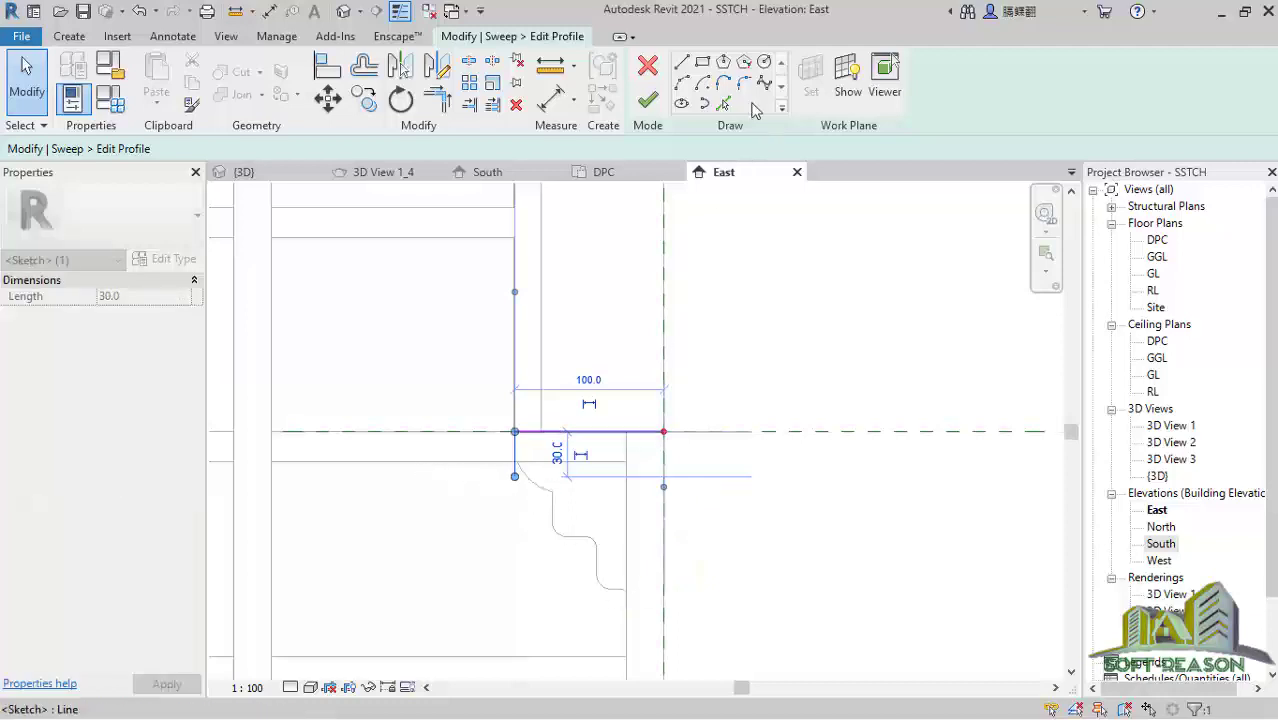
Step: Draw the profile's first step from the vertical line's lower end, 25 mm inward and about 30 mm down
left_click(684, 65)
scroll(570, 455, "up", 2)
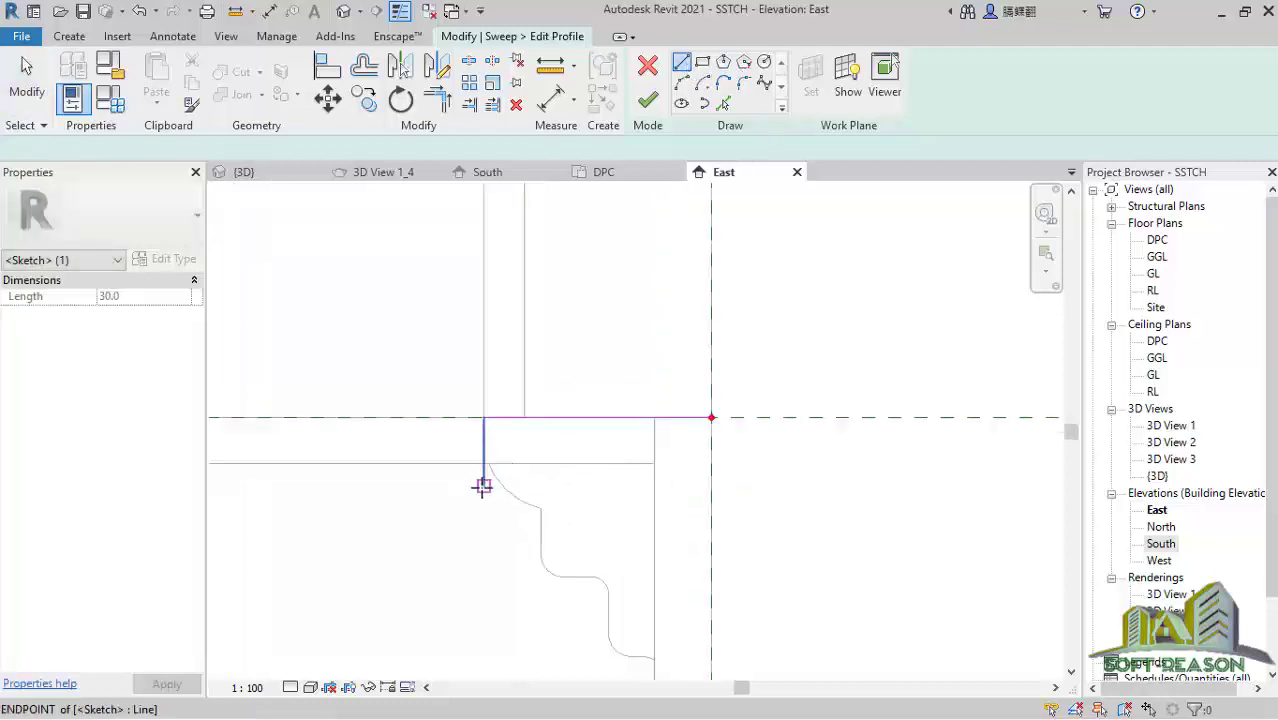
left_click(483, 486)
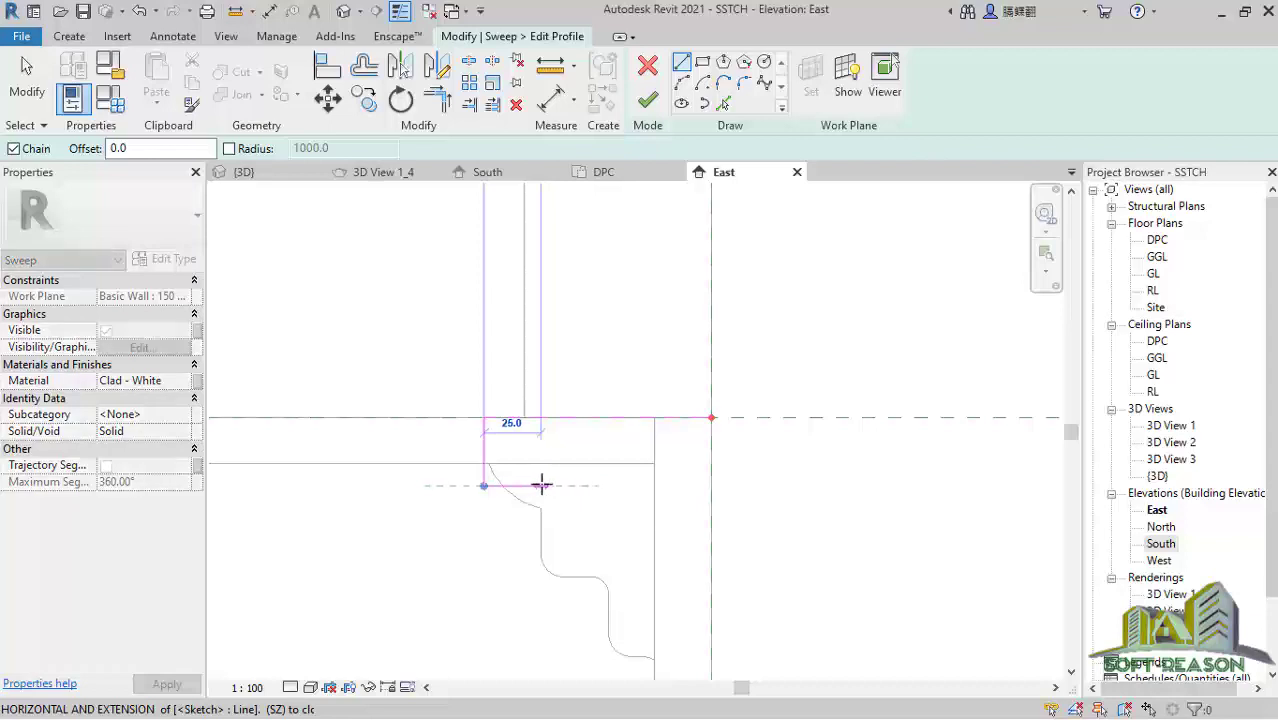
left_click(541, 486)
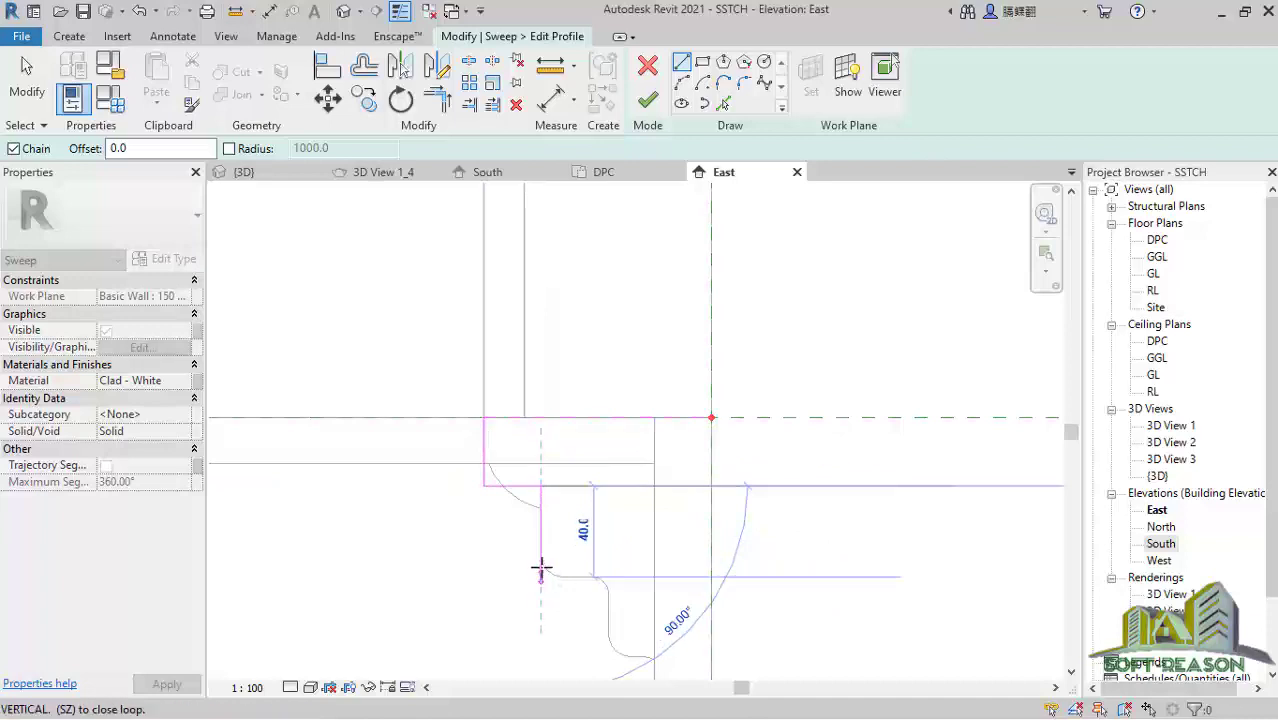
left_click(540, 554)
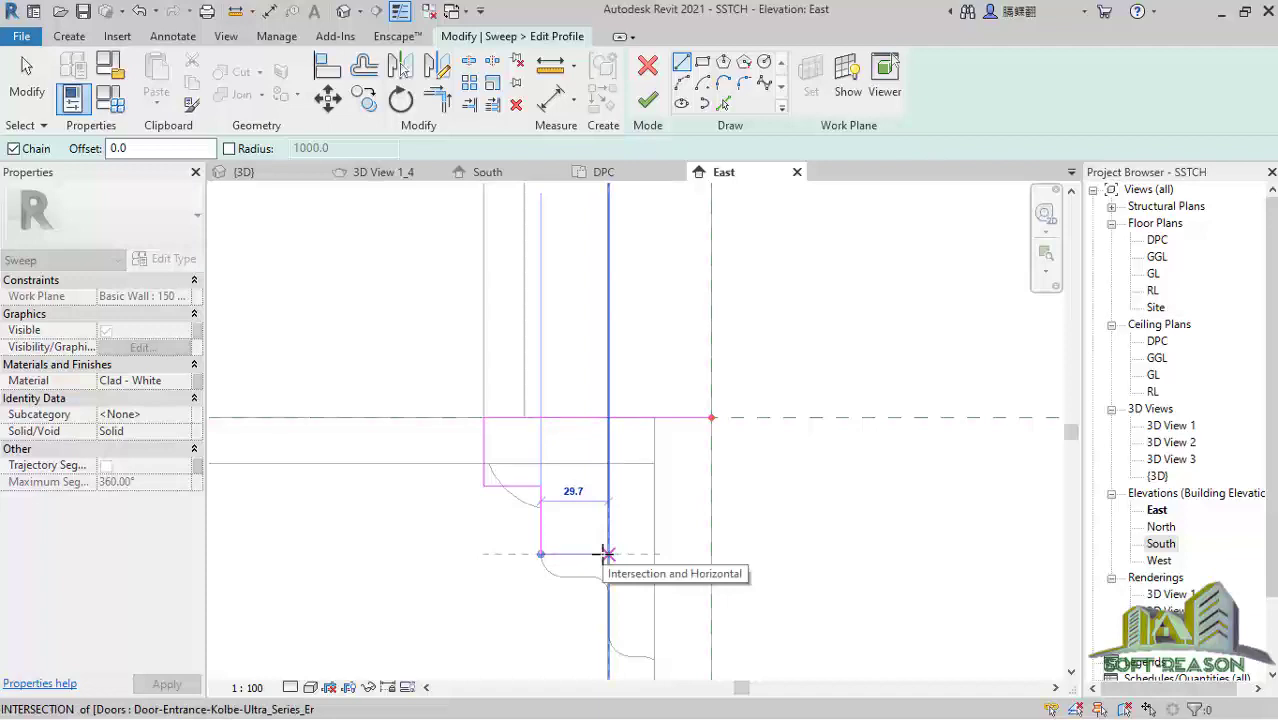
Step: Continue the stepped profile about 30 mm inward, 35 mm down, 10 mm inward and 10 mm down
left_click(608, 554)
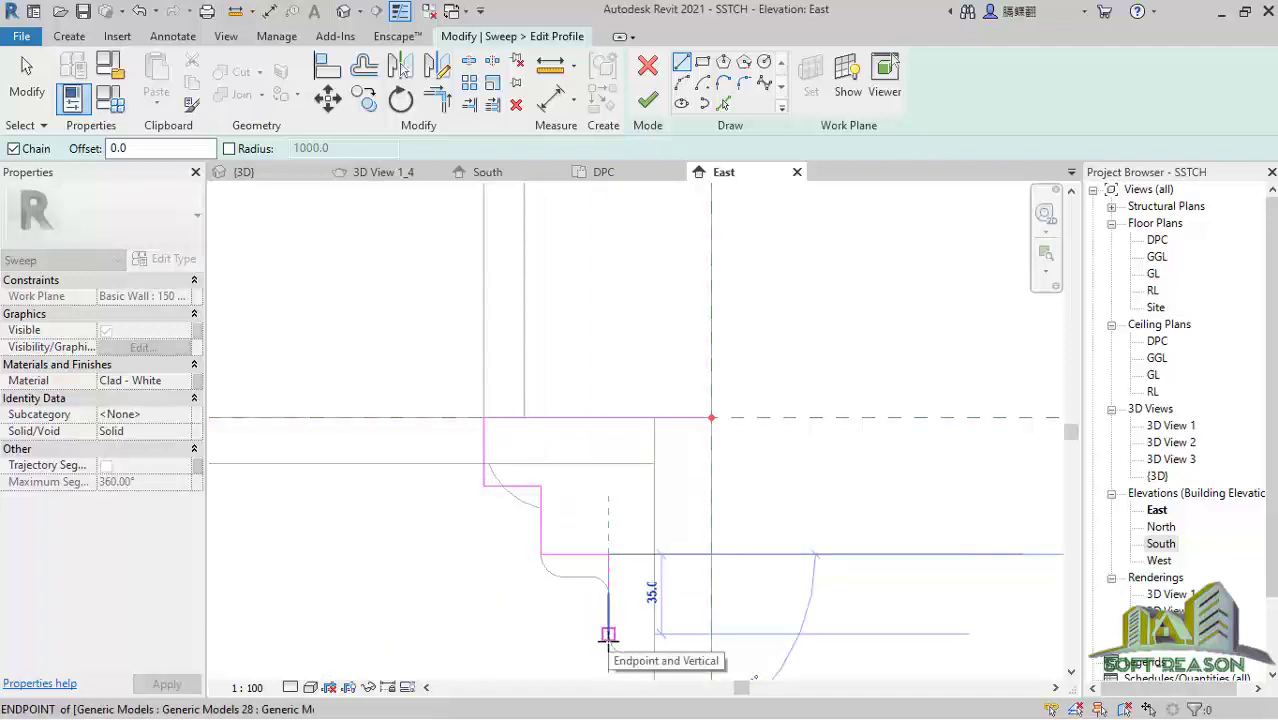
left_click(608, 634)
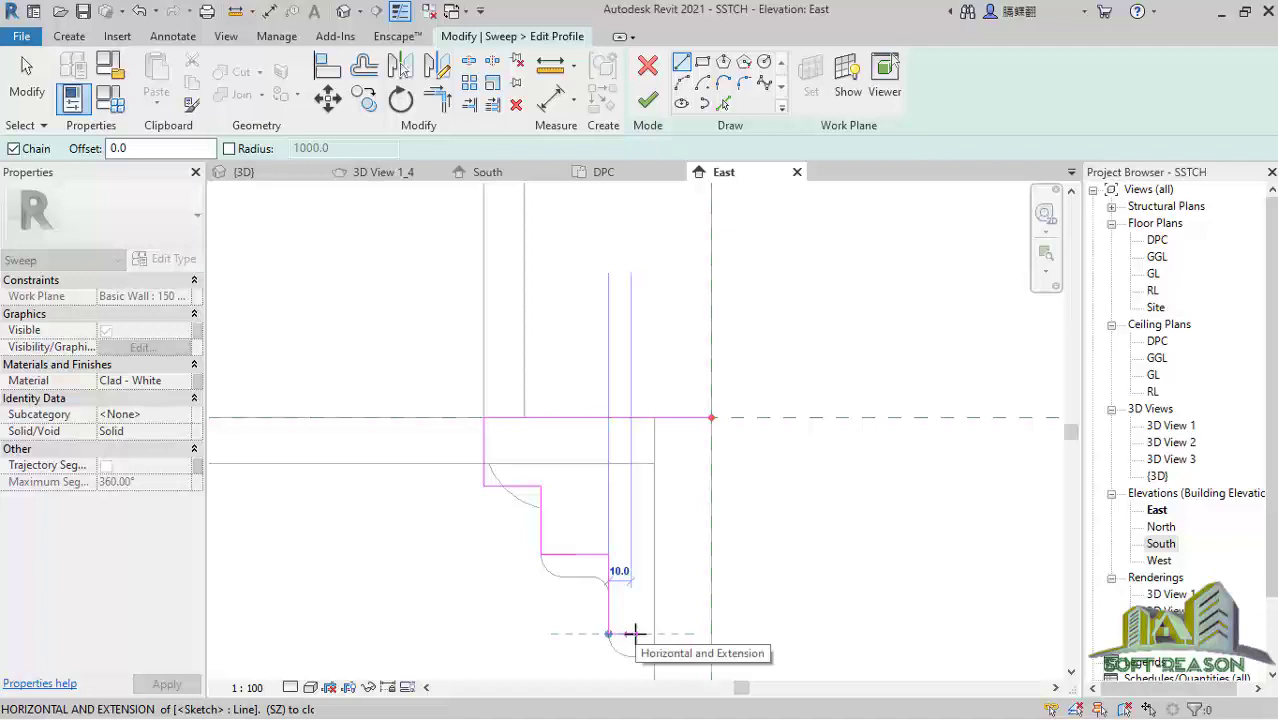
left_click(633, 634)
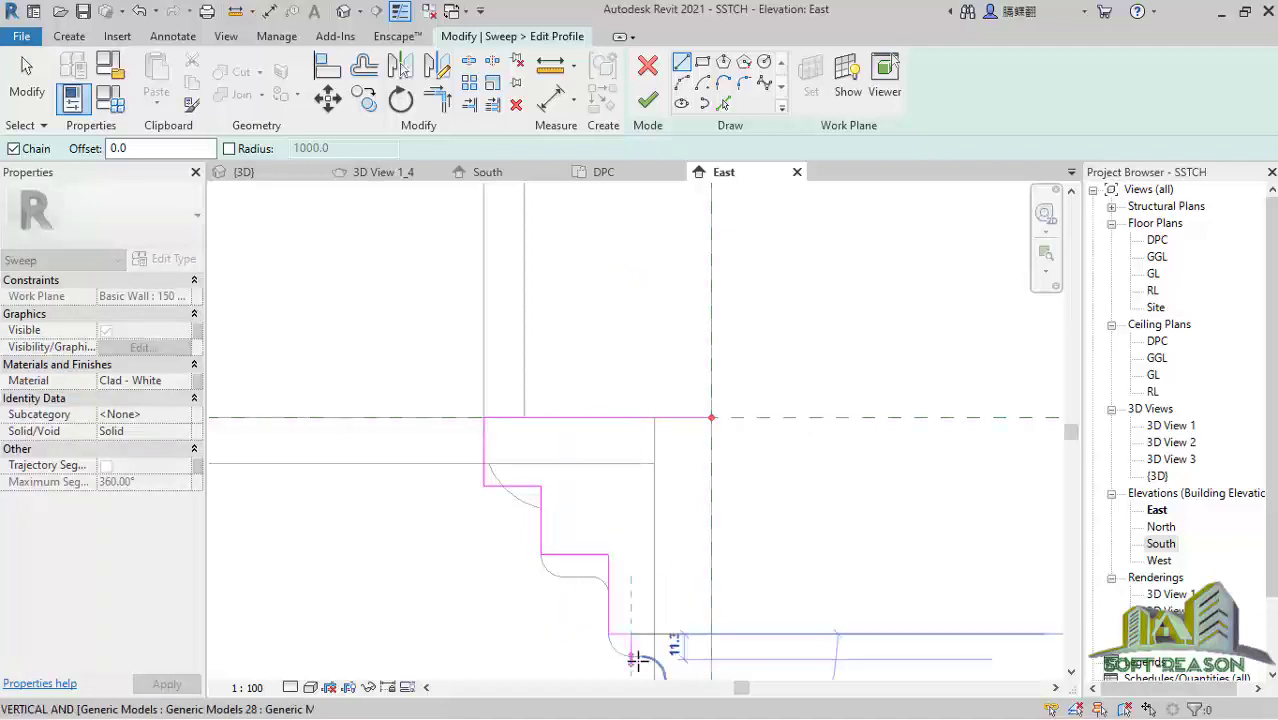
left_click(630, 657)
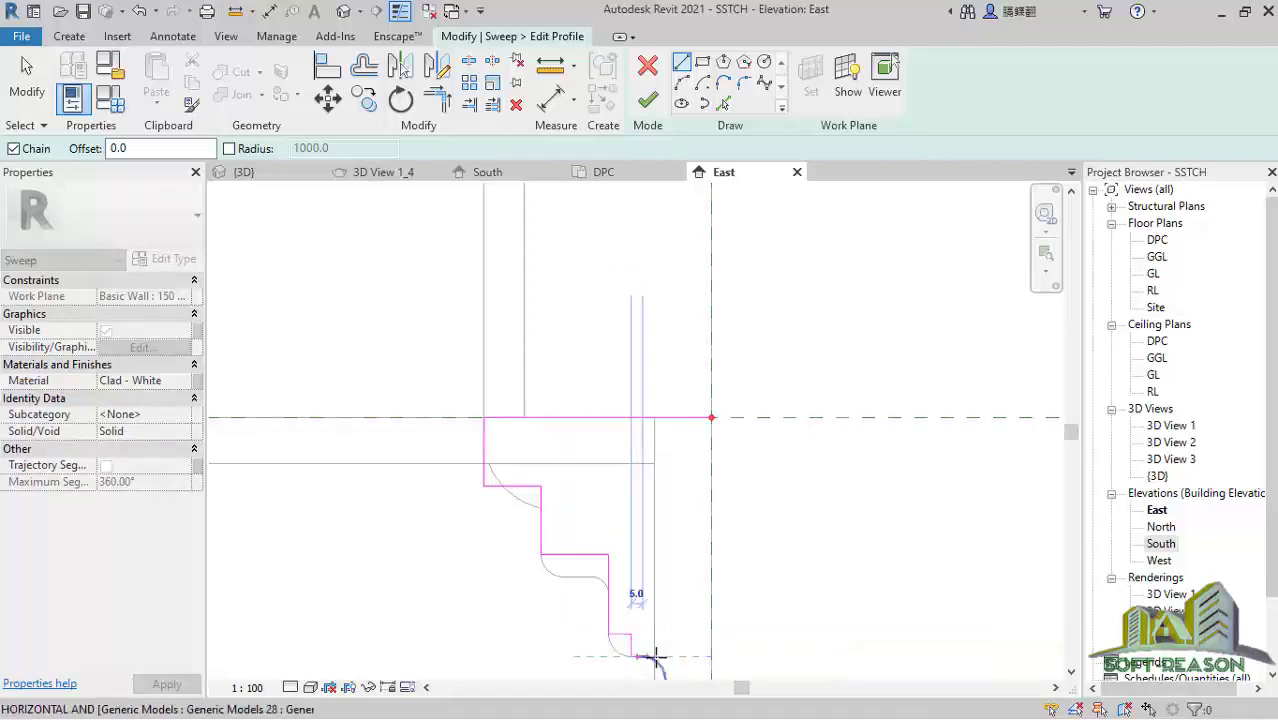
Step: Draw a horizontal line about 10 mm long inward from the lowest step and end the line chain
scroll(655, 665, "up", 1)
scroll(655, 665, "up", 1)
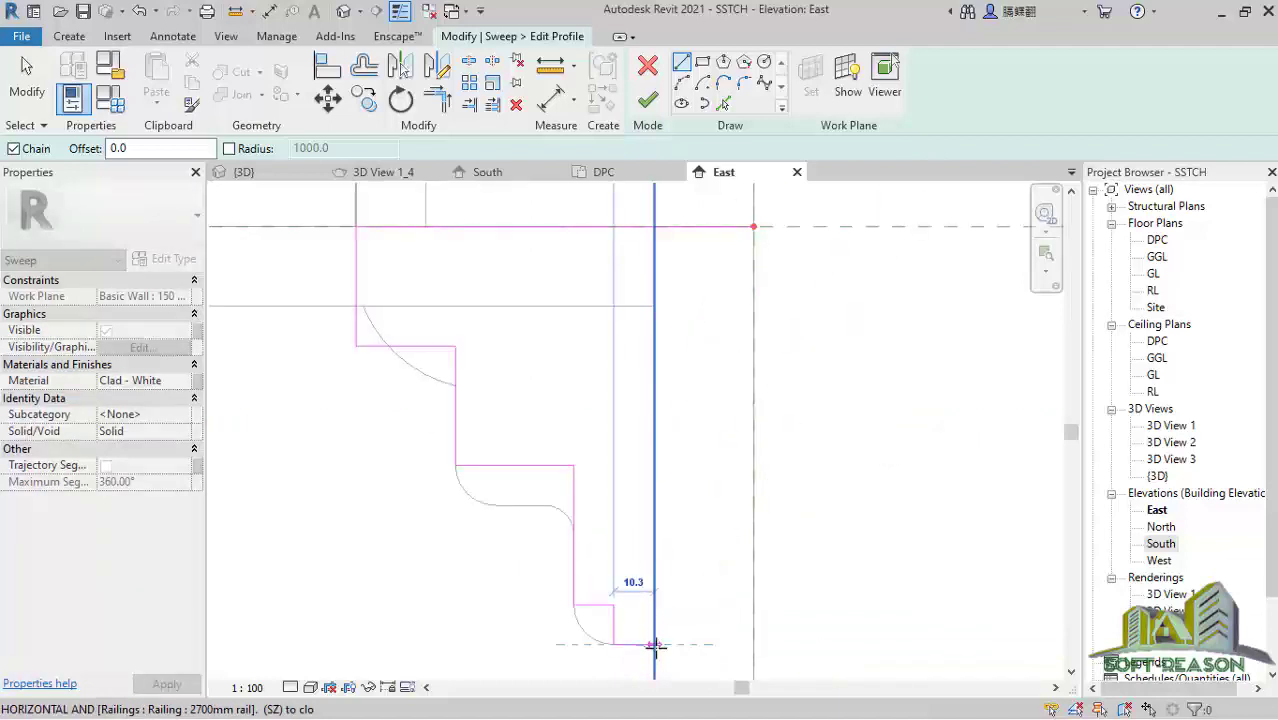
scroll(625, 628, "down", 2)
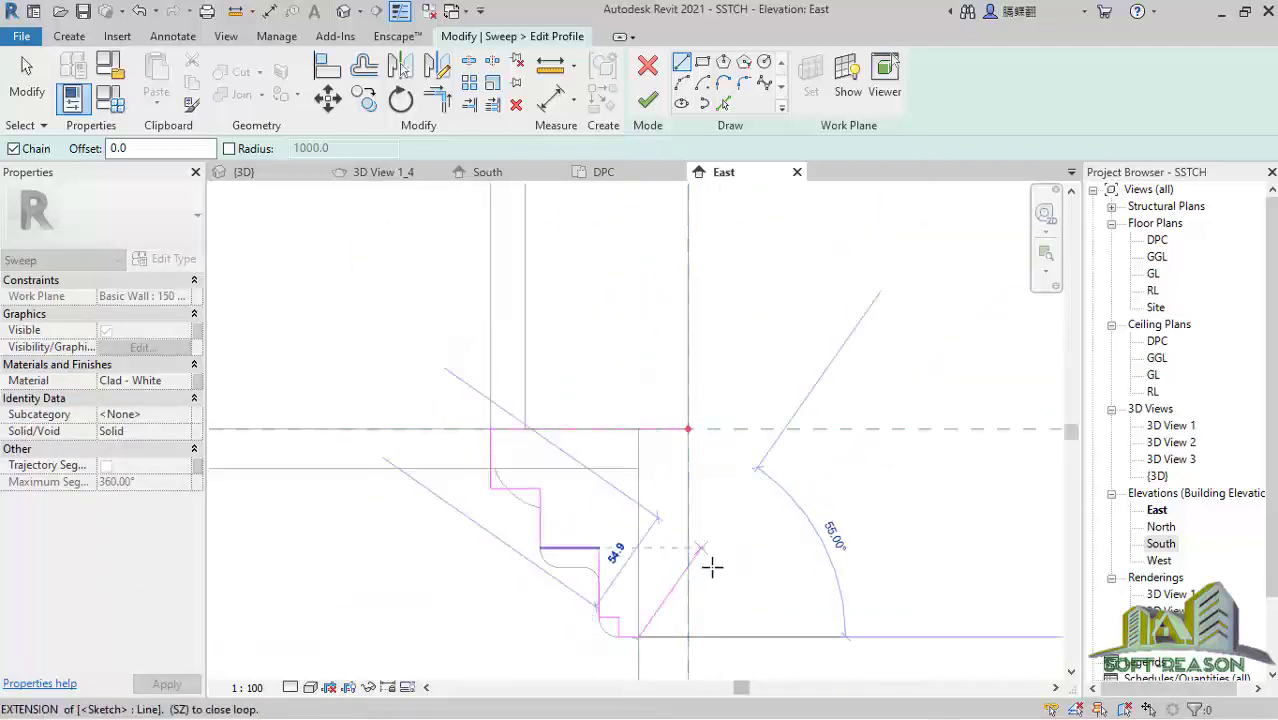
scroll(563, 370, "up", 3)
scroll(640, 500, "down", 4)
scroll(662, 573, "down", 1)
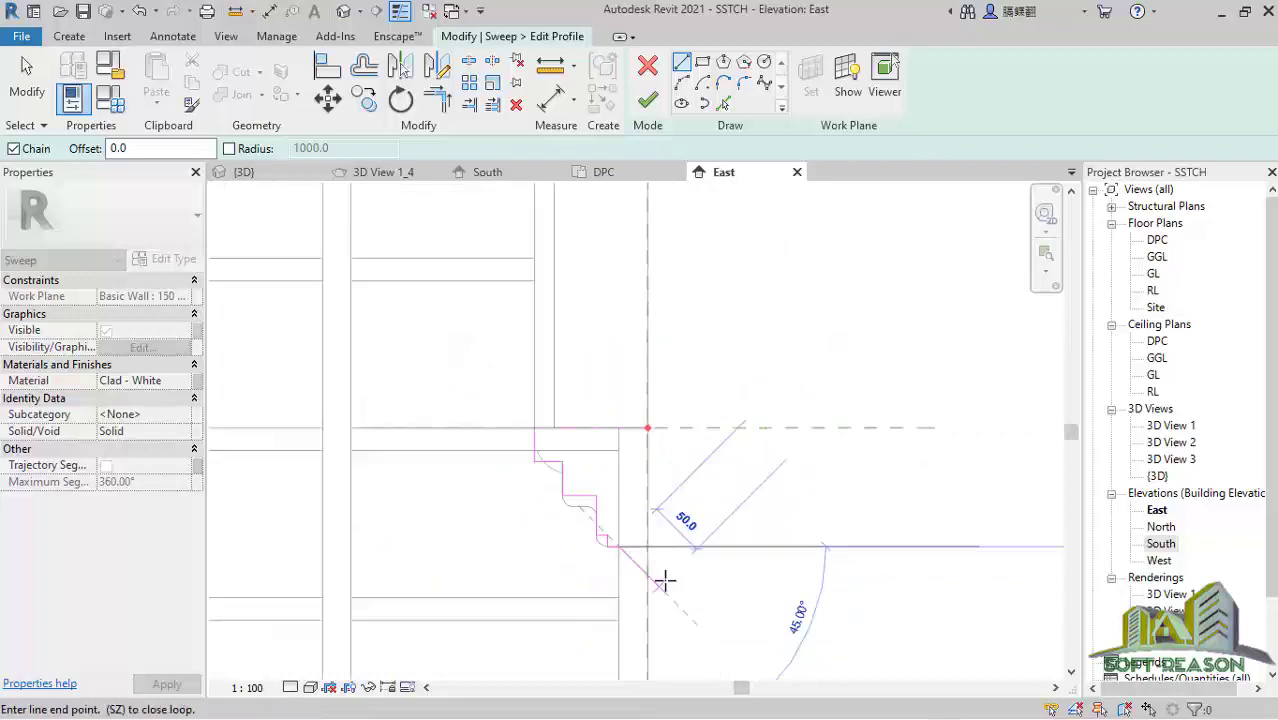
scroll(679, 573, "up", 1)
scroll(686, 580, "up", 1)
scroll(676, 528, "down", 2)
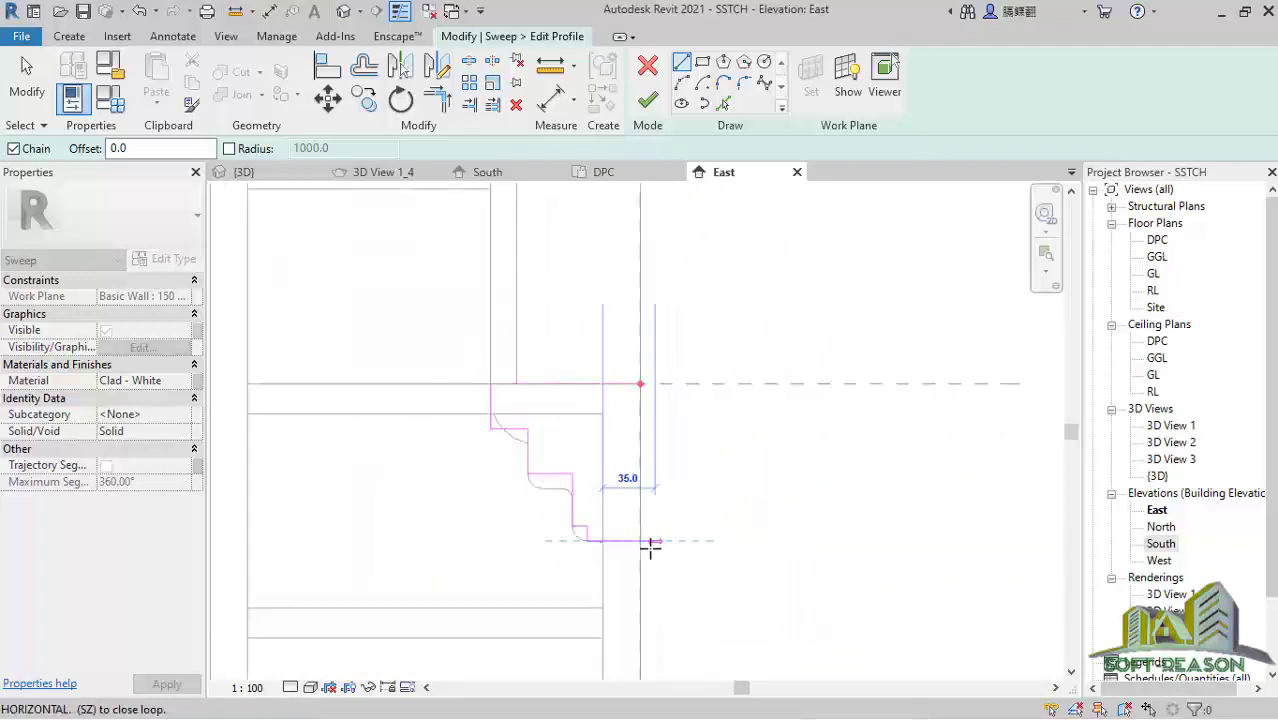
scroll(642, 543, "up", 2)
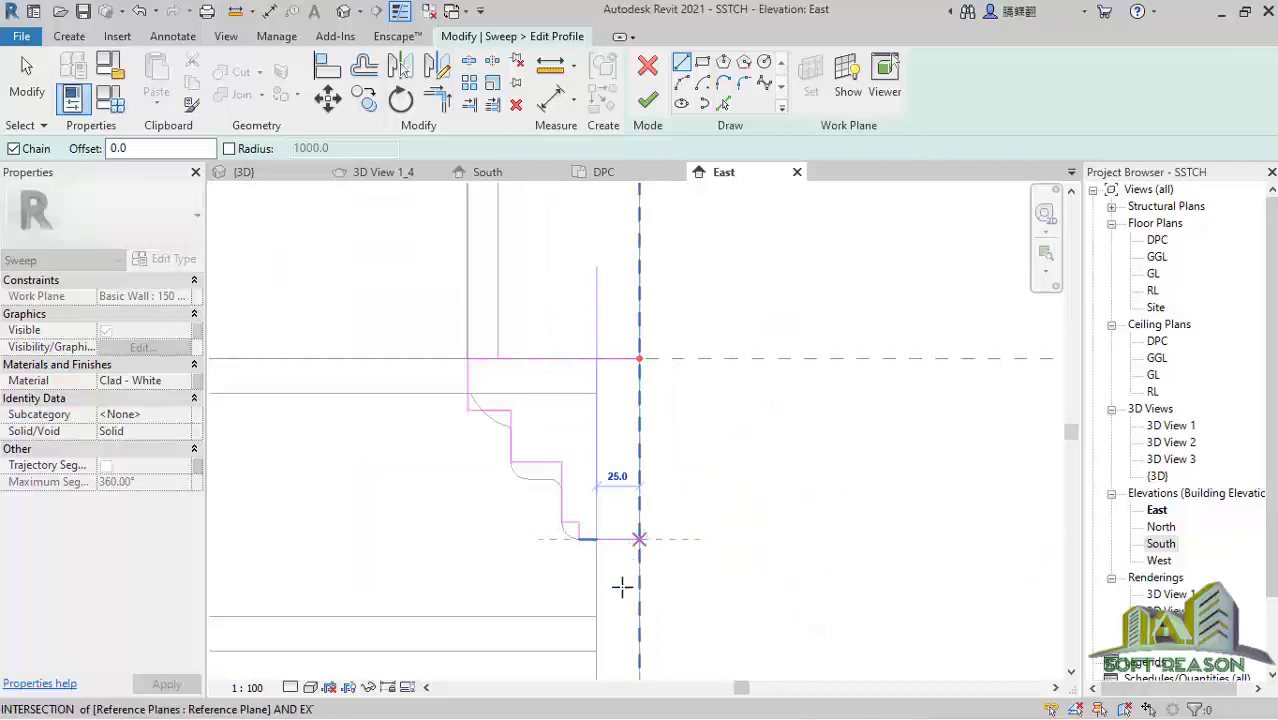
key("Escape")
key("Escape")
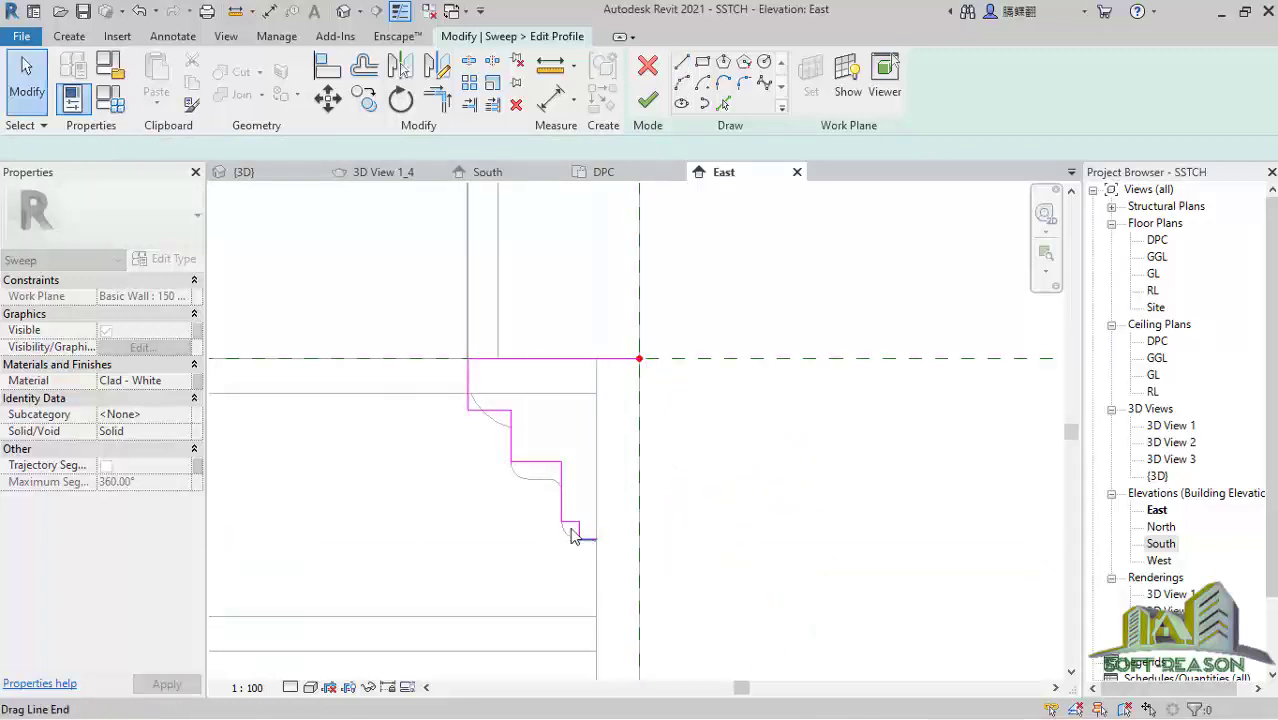
Step: Delete the short horizontal line at the bottom of the stepped profile
left_click(580, 532)
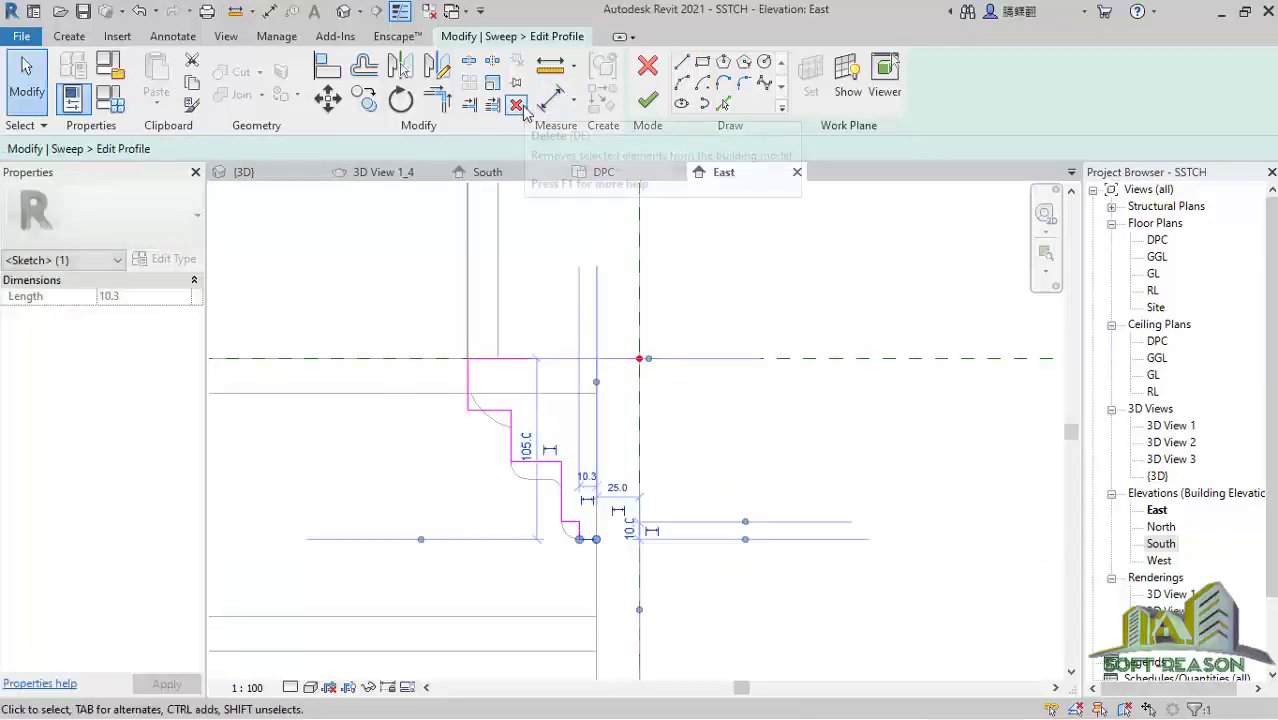
left_click(516, 104)
left_click(605, 555)
scroll(590, 545, "up", 5)
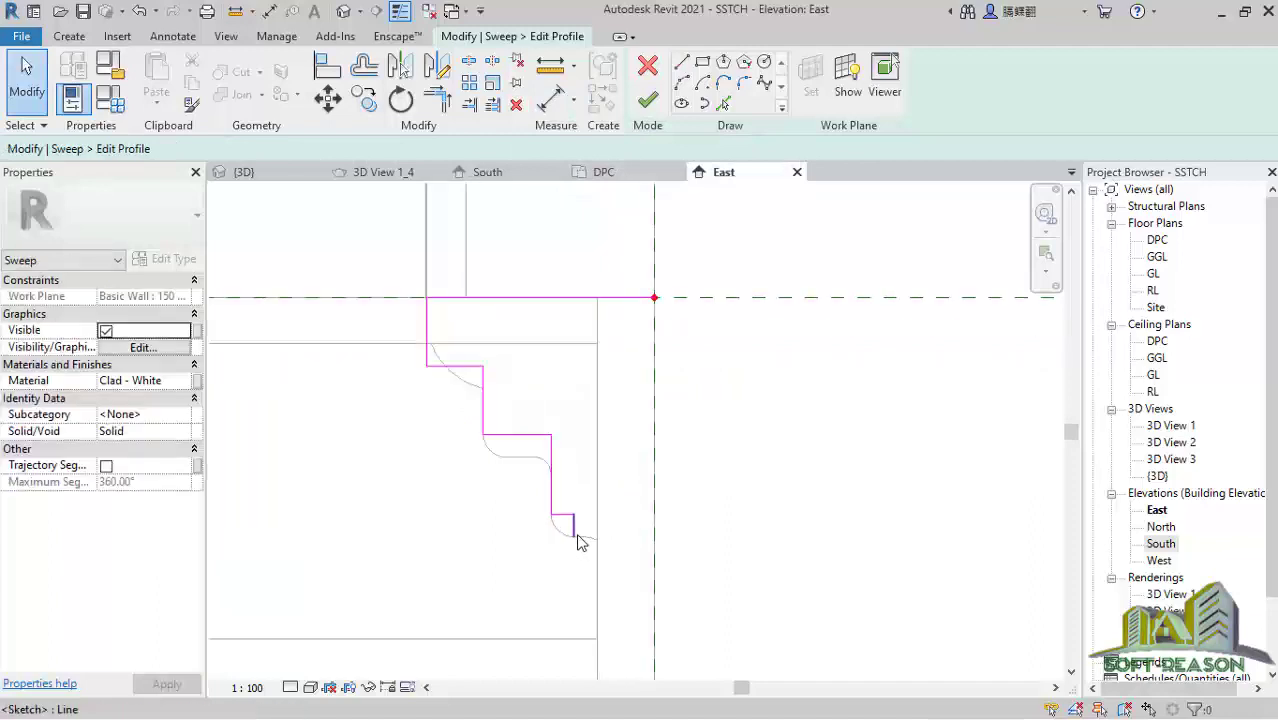
Step: Draw a 15 mm horizontal line inward from the lower end of the last step
left_click(682, 64)
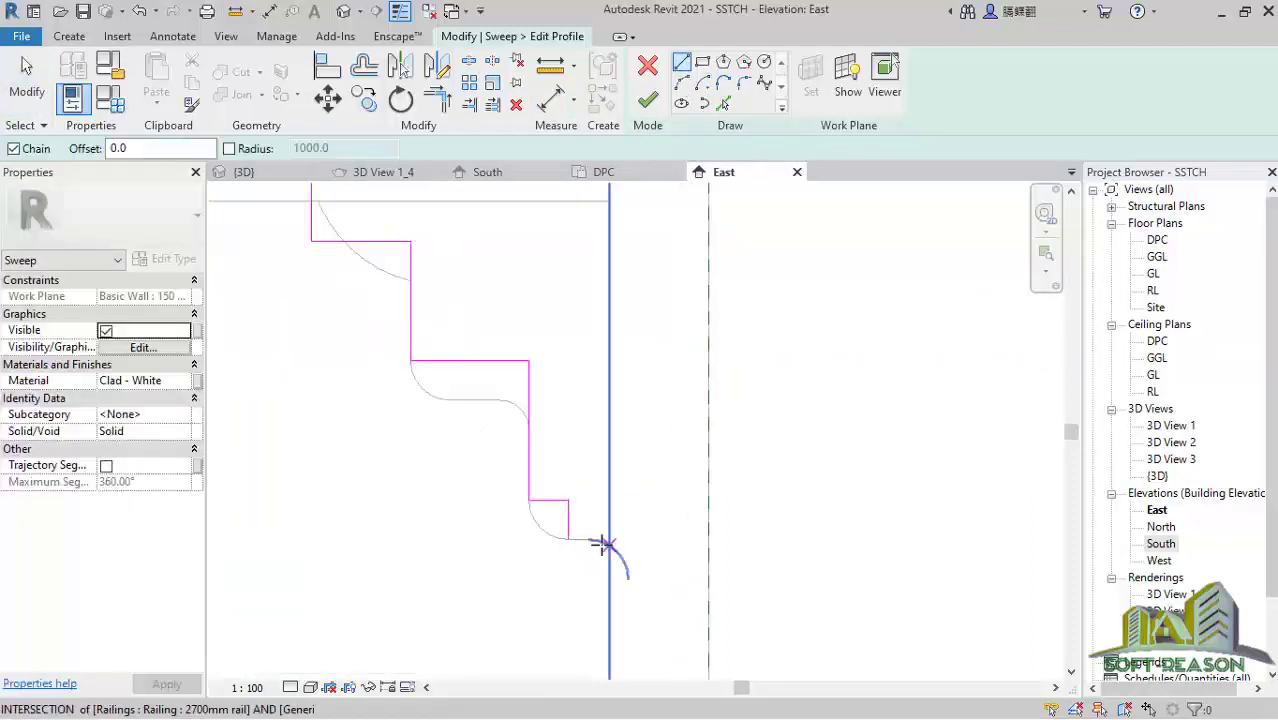
left_click(568, 539)
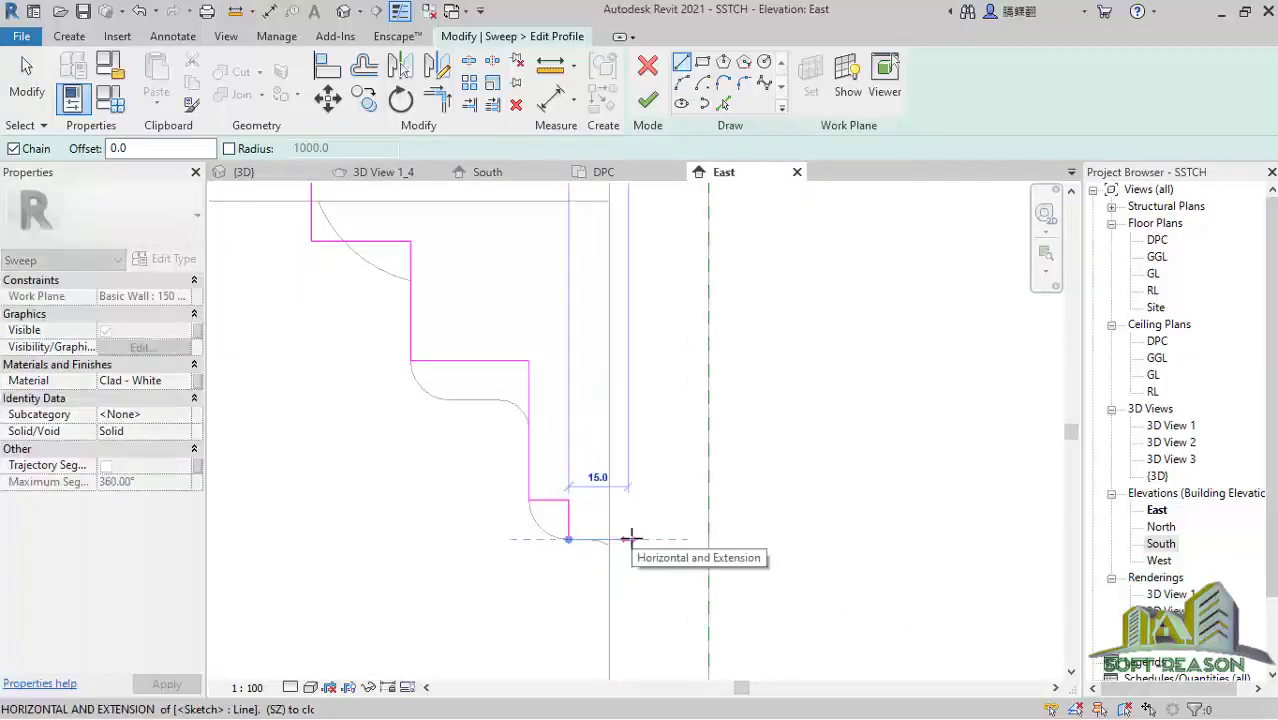
left_click(631, 539)
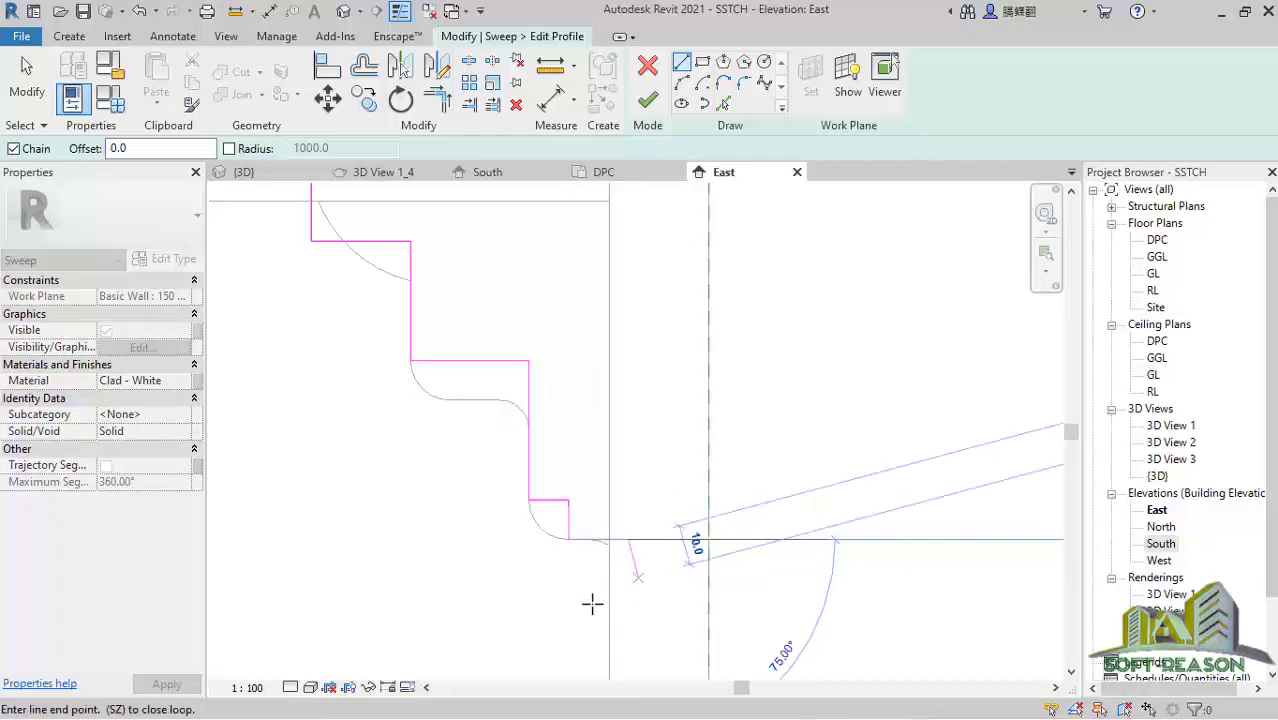
Step: Offset a copy of the sweep profile's top line 100 mm downward
scroll(633, 551, "down", 2)
key("Escape")
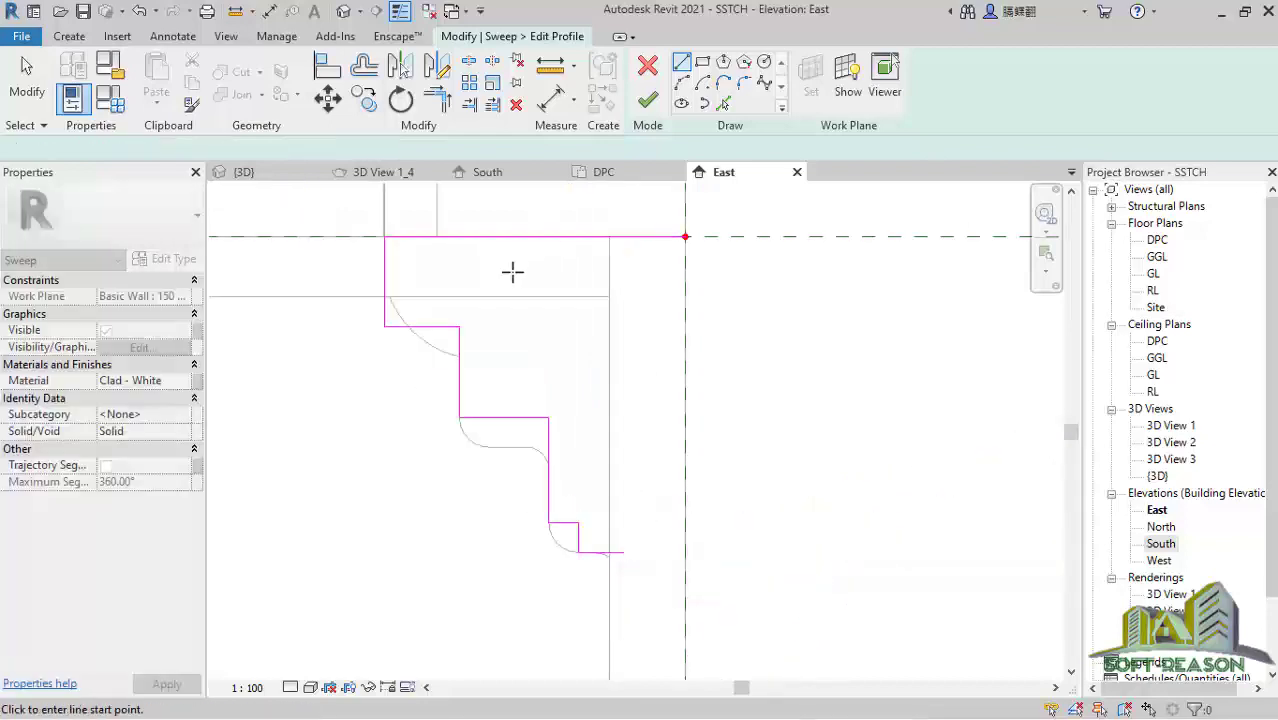
key("Escape")
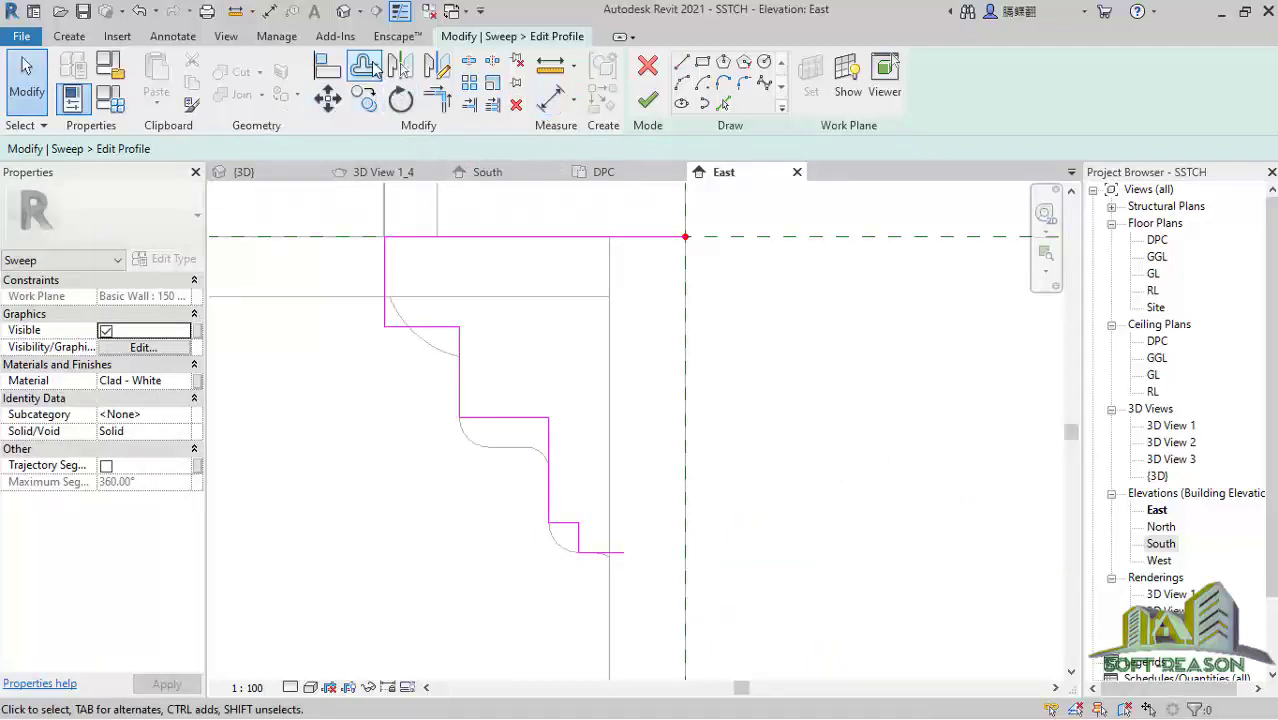
left_click(364, 68)
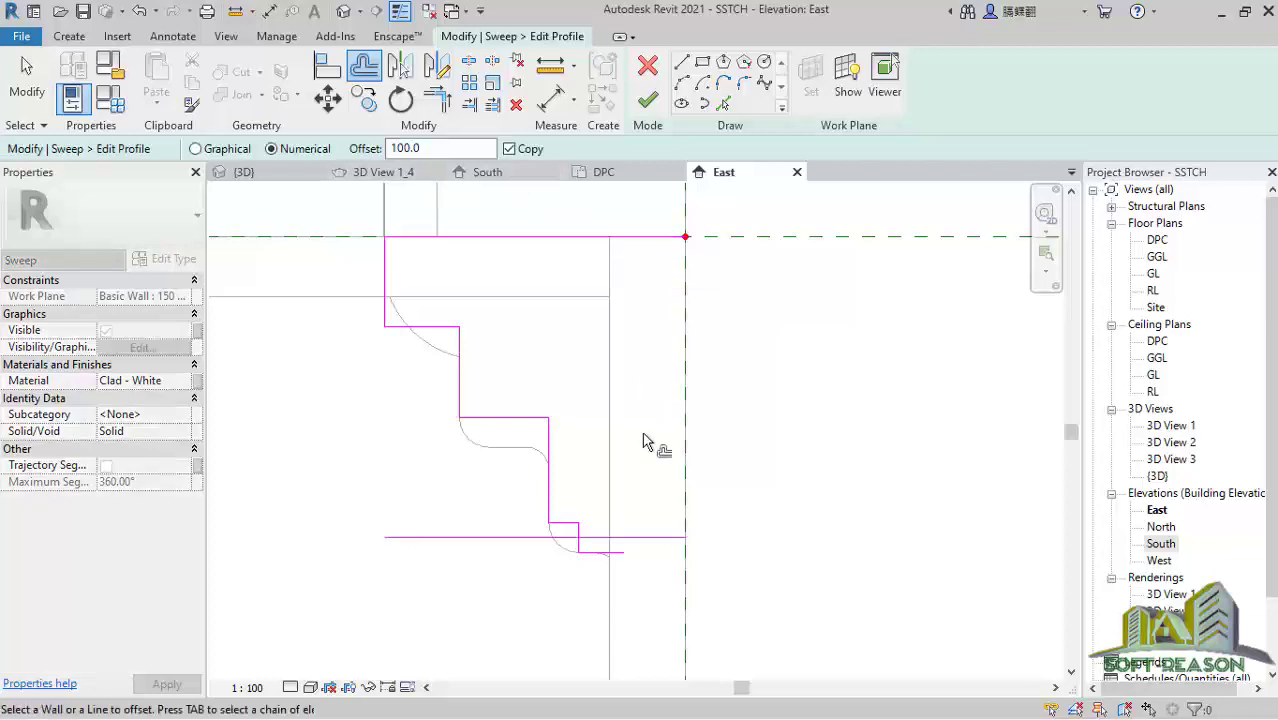
left_click(640, 543)
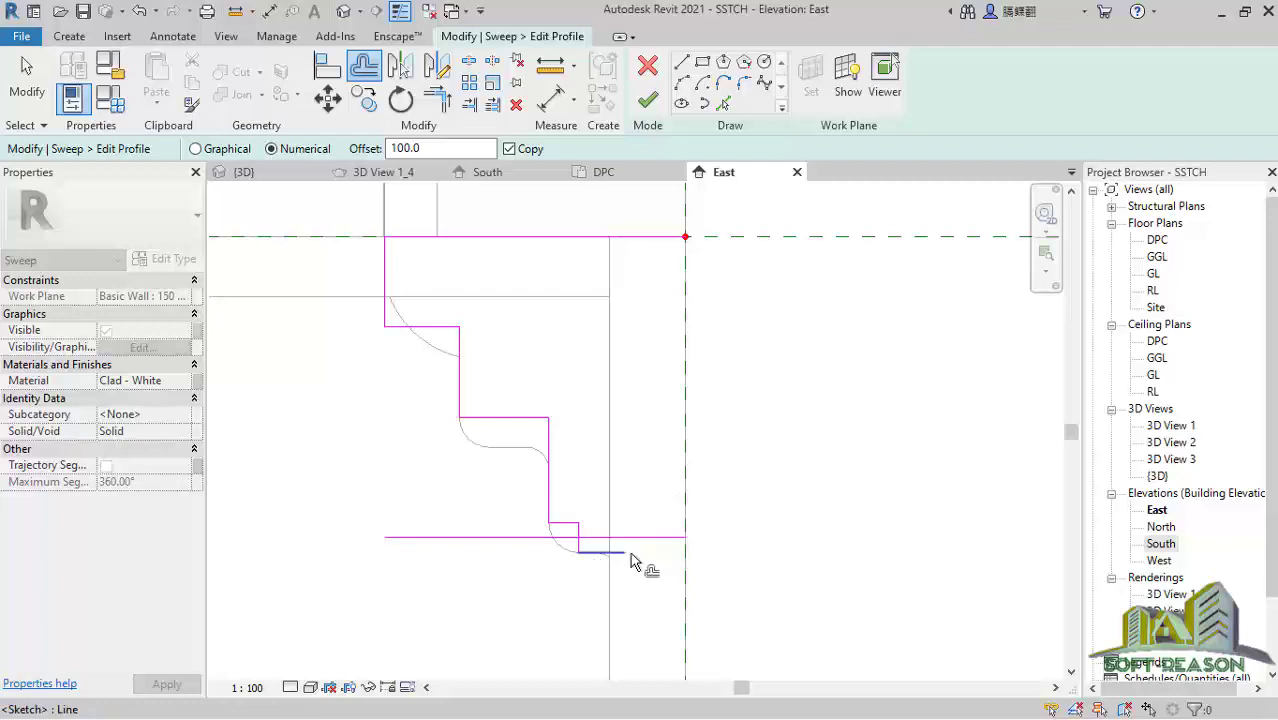
Step: Shorten the offset line to 60 mm by moving its outer end inward, and delete it
key("Escape")
left_click(527, 537)
left_click(389, 540)
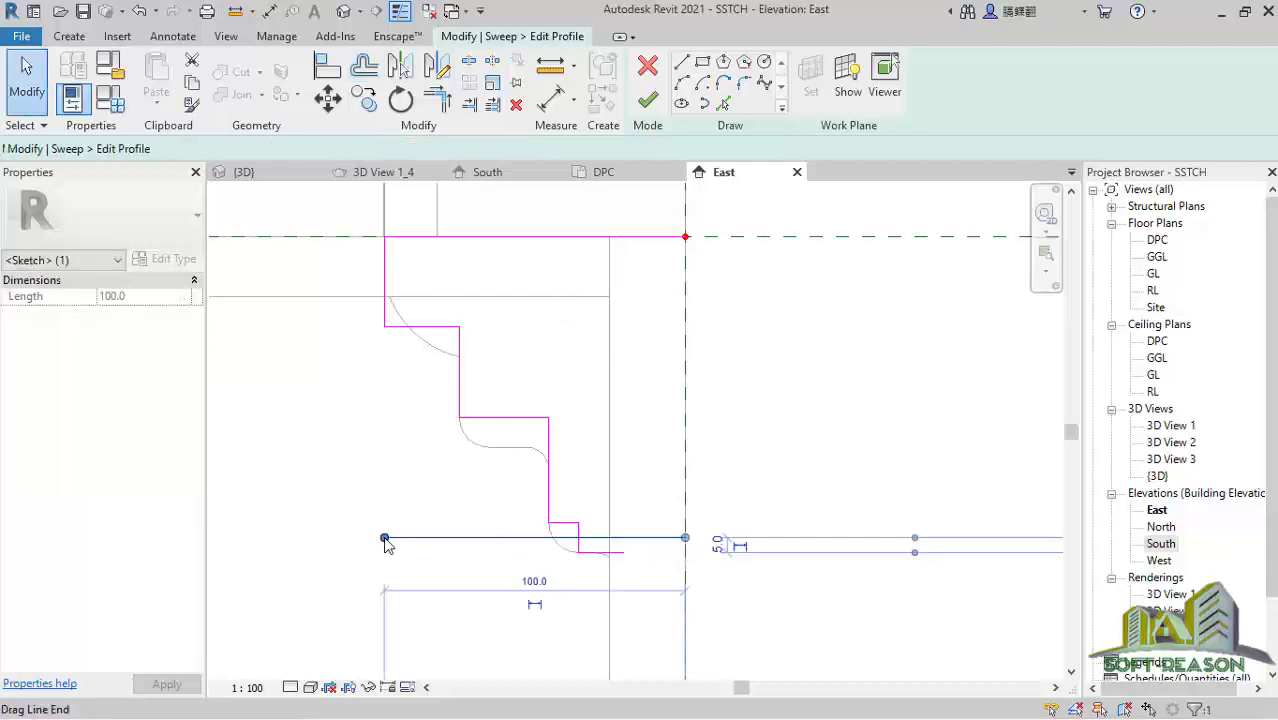
left_click_drag(487, 541, 504, 537)
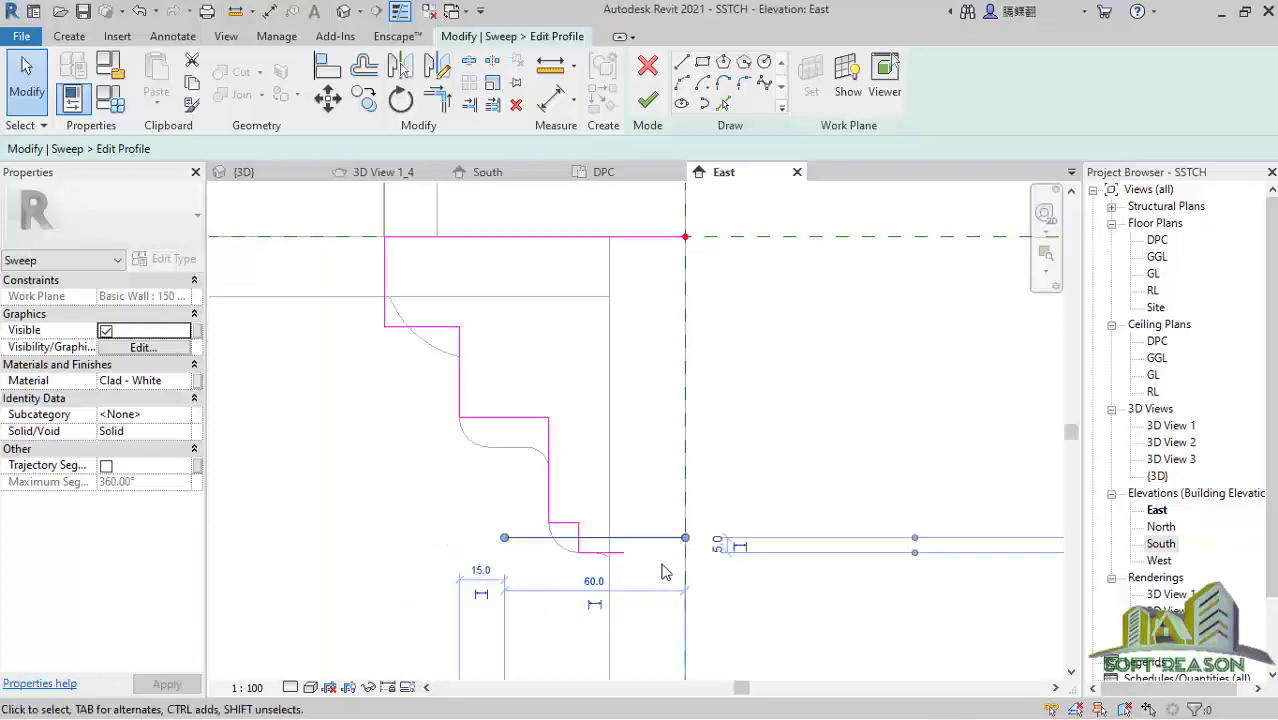
key("Escape")
scroll(579, 568, "down", 2)
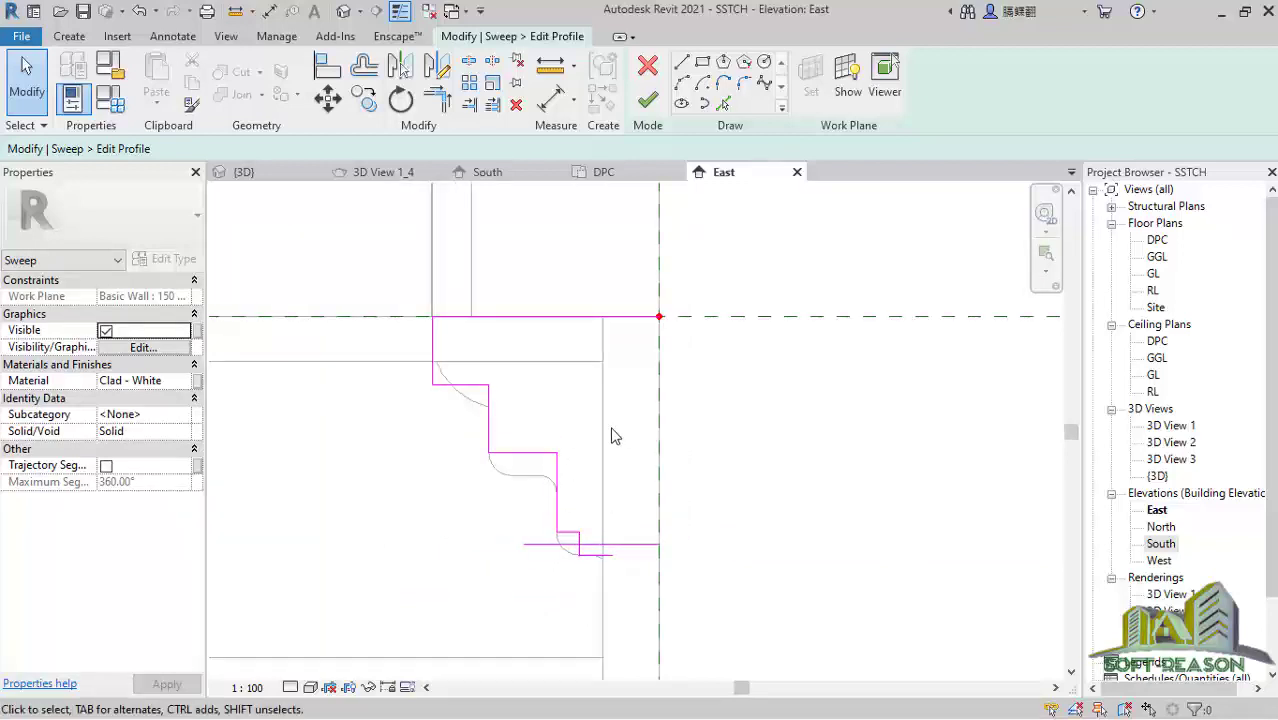
left_click(543, 545)
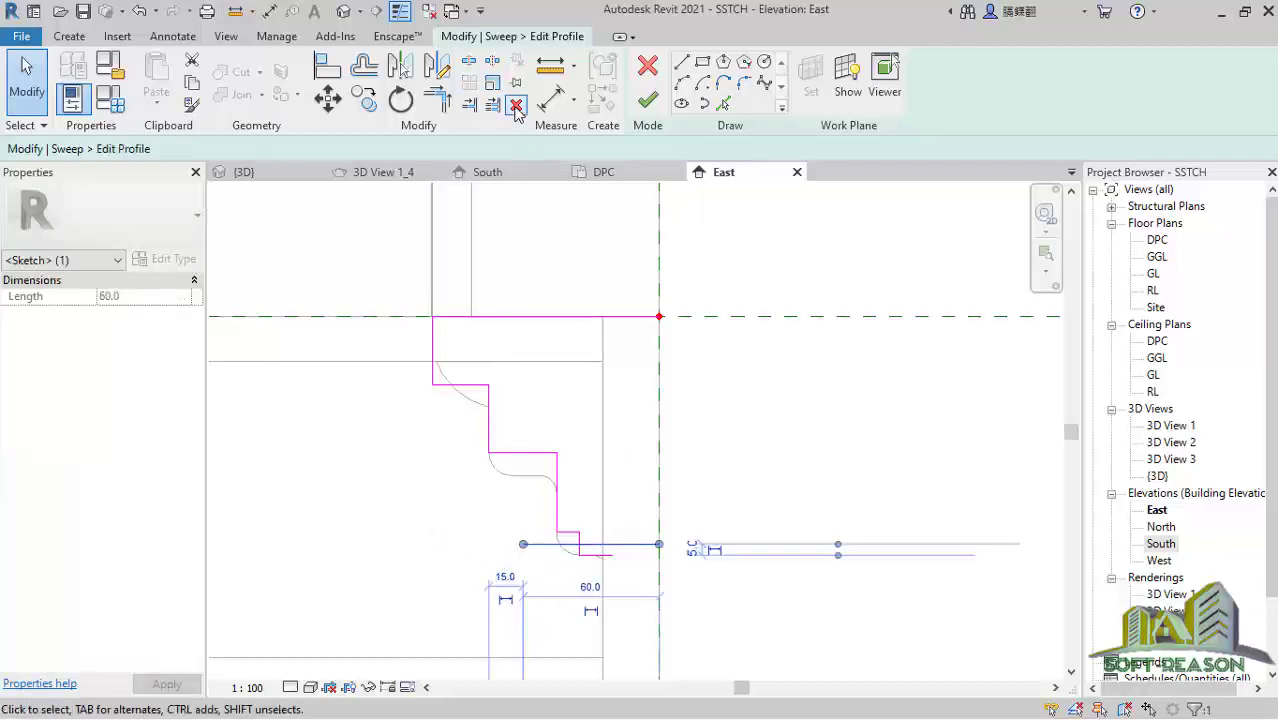
left_click(516, 105)
Step: Offset a copy of the profile's top line 150 mm downward
left_click(365, 75)
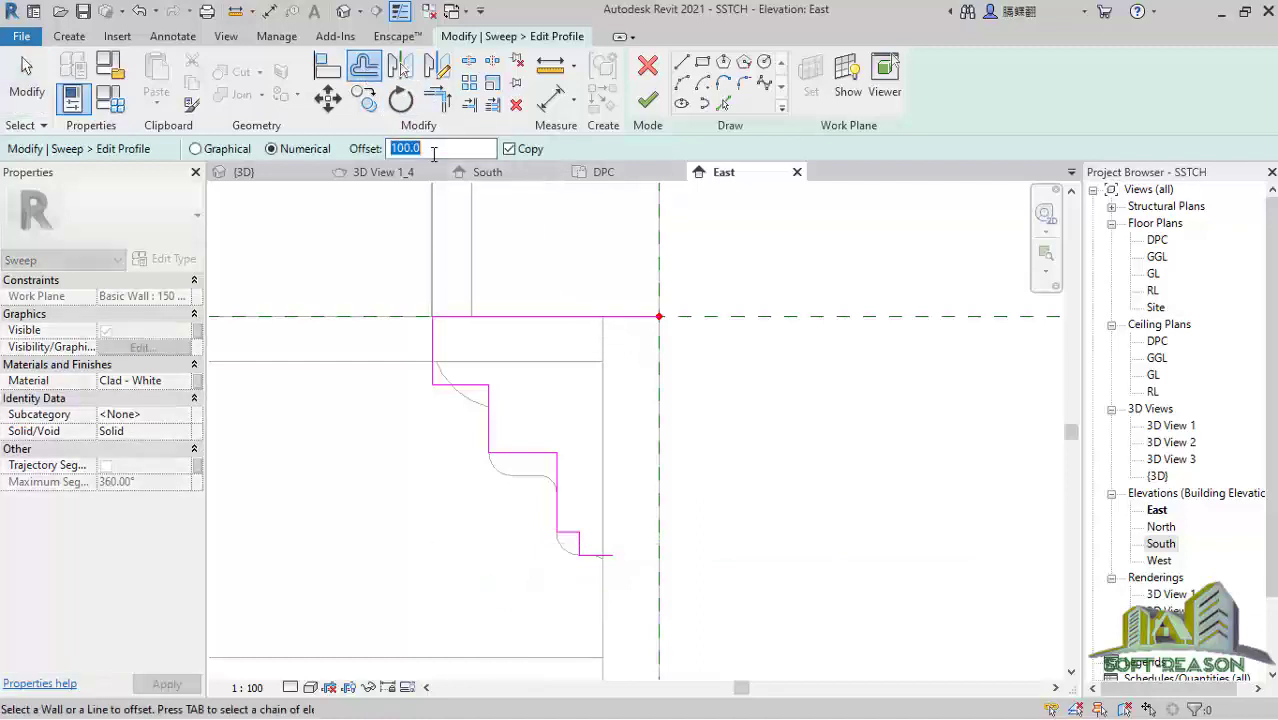
type("150")
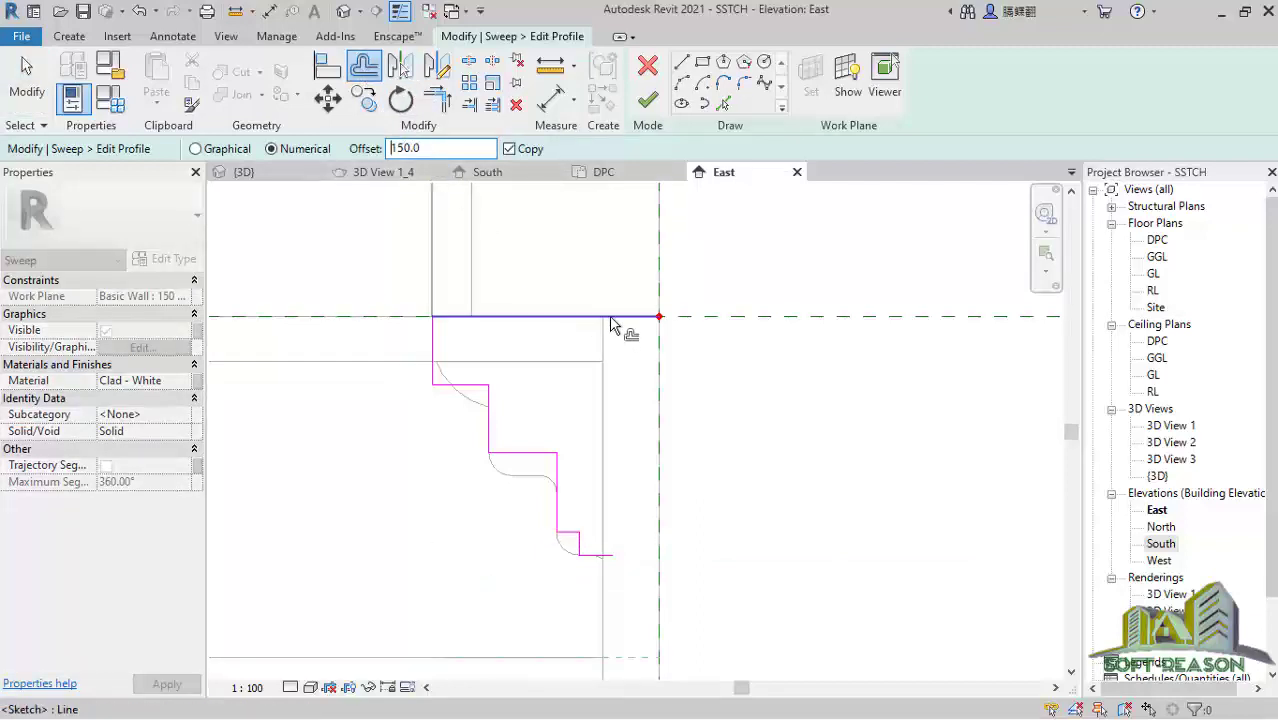
left_click(620, 330)
scroll(608, 365, "down", 2)
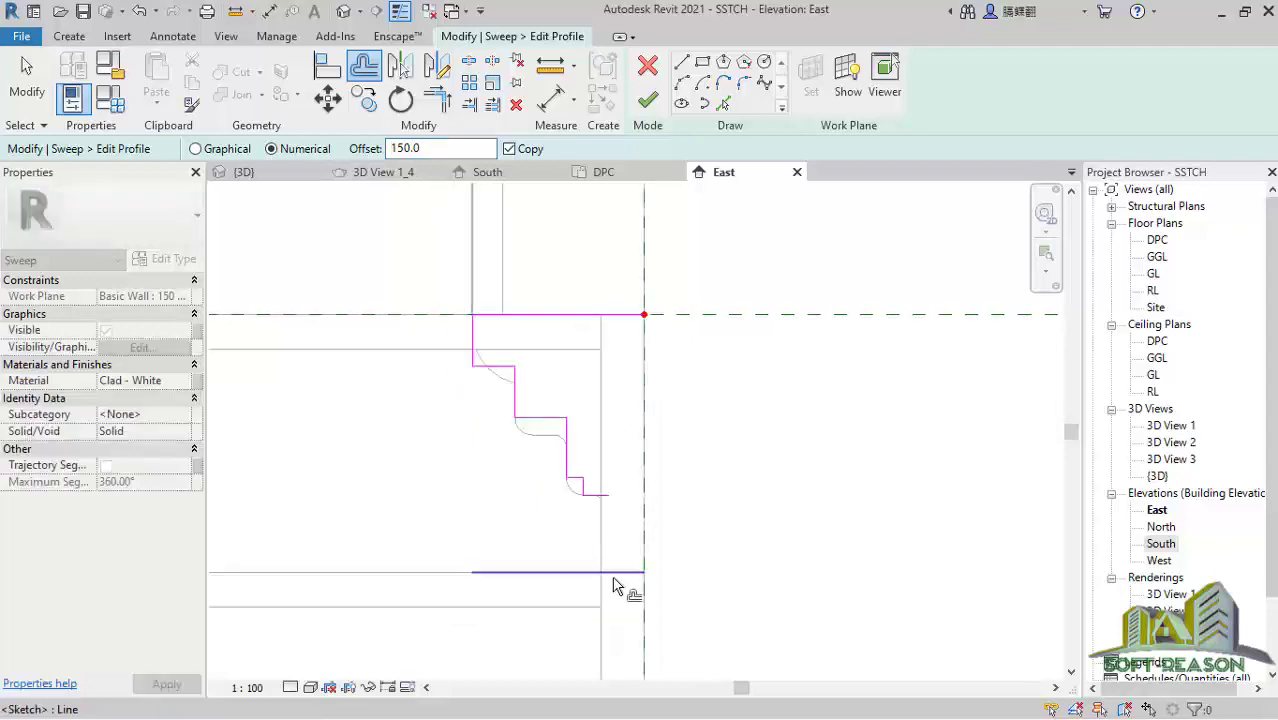
key("Escape")
key("Escape")
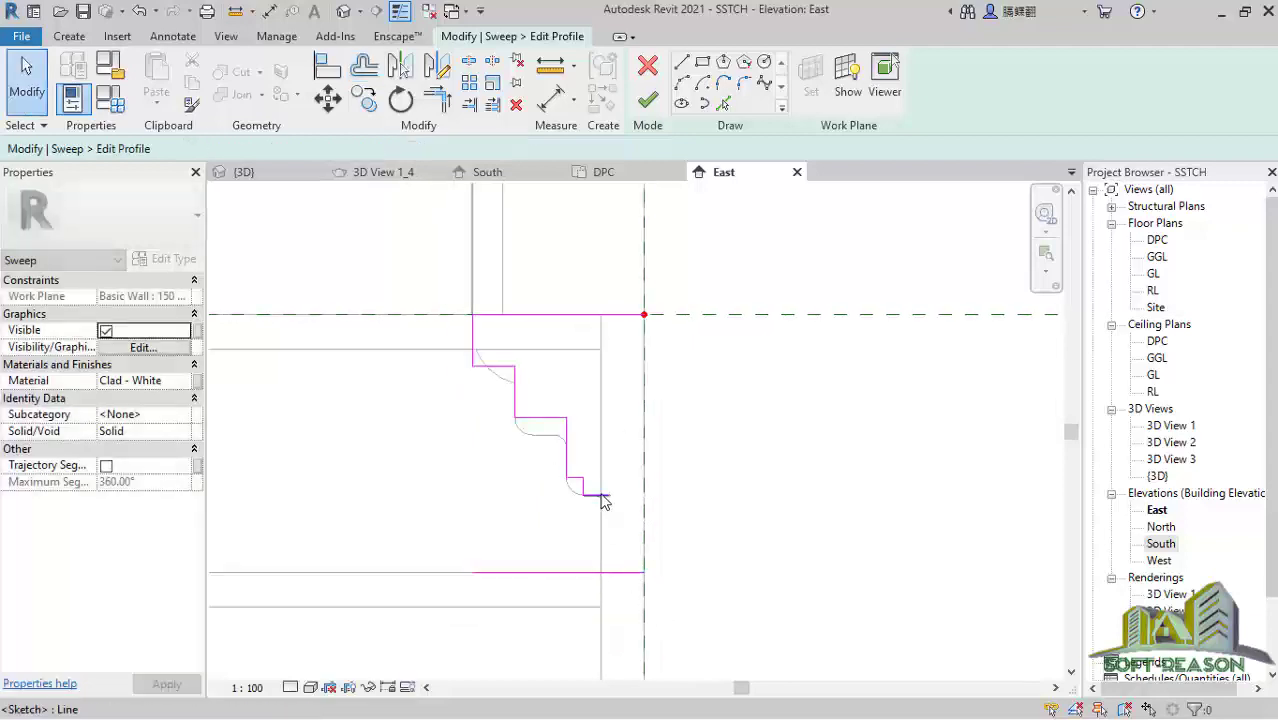
Step: Delete the lowest 15 mm horizontal line and the short vertical line above it from the stepped profile
left_click(588, 494)
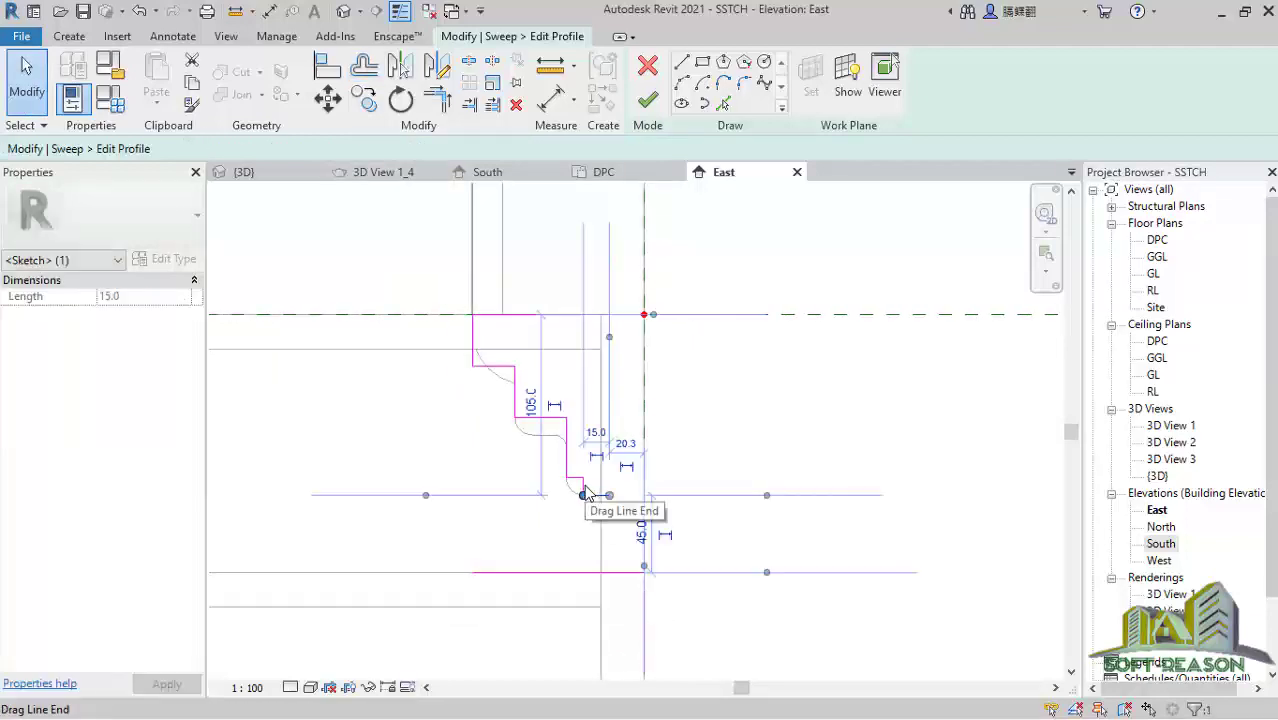
left_click(584, 487, "ctrl")
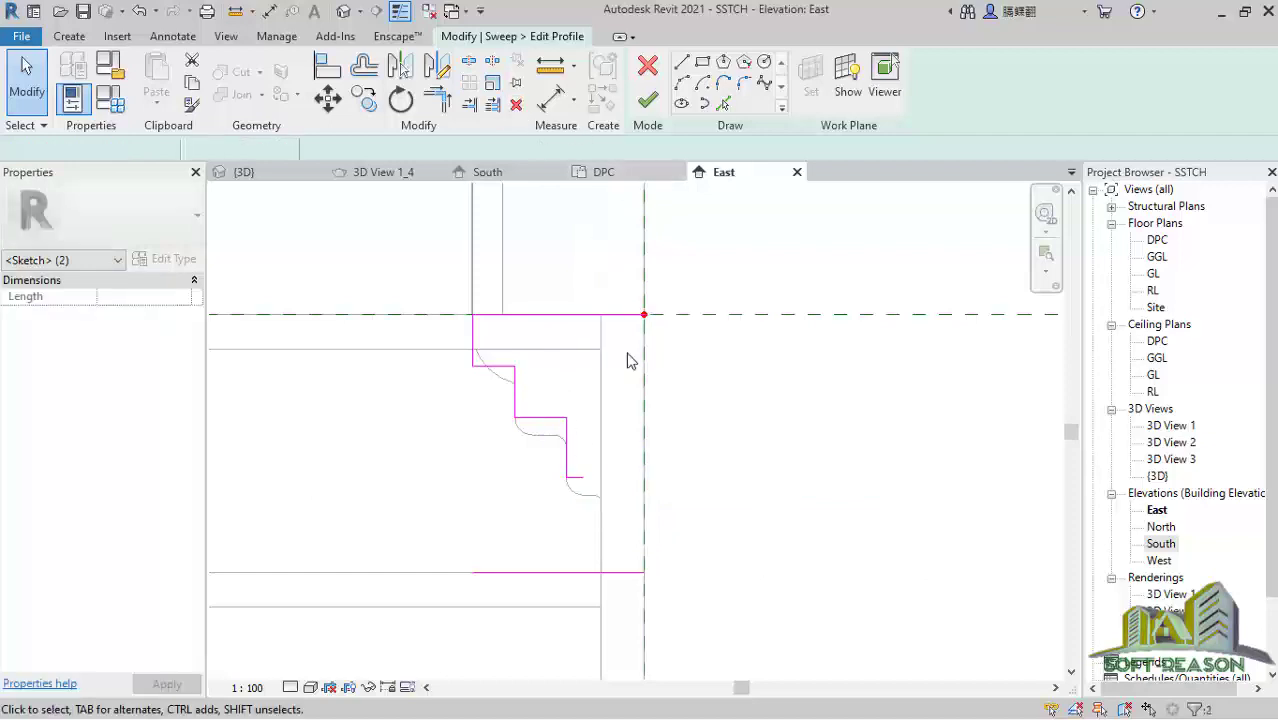
scroll(610, 475, "up", 1)
key("Delete")
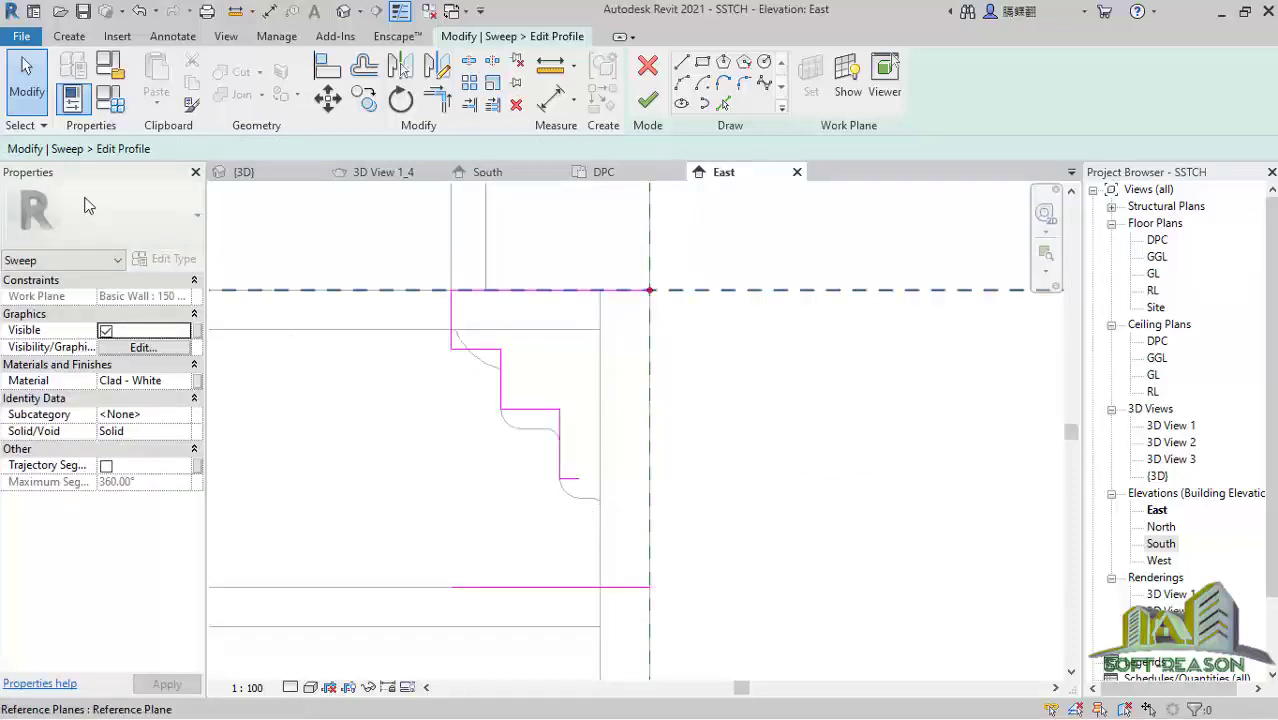
Step: Continue the steps 30 mm down, inward and 25 mm down to the offset line, and trim off that line's outer part
left_click(681, 62)
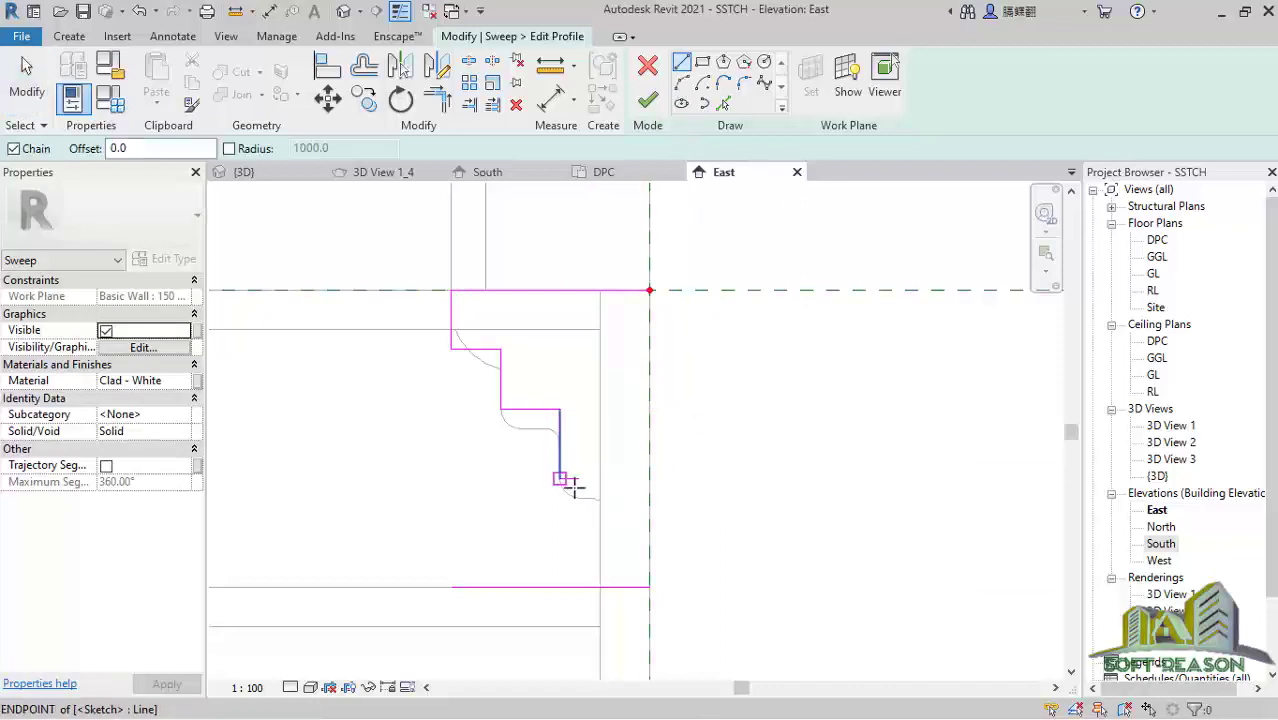
left_click(580, 479)
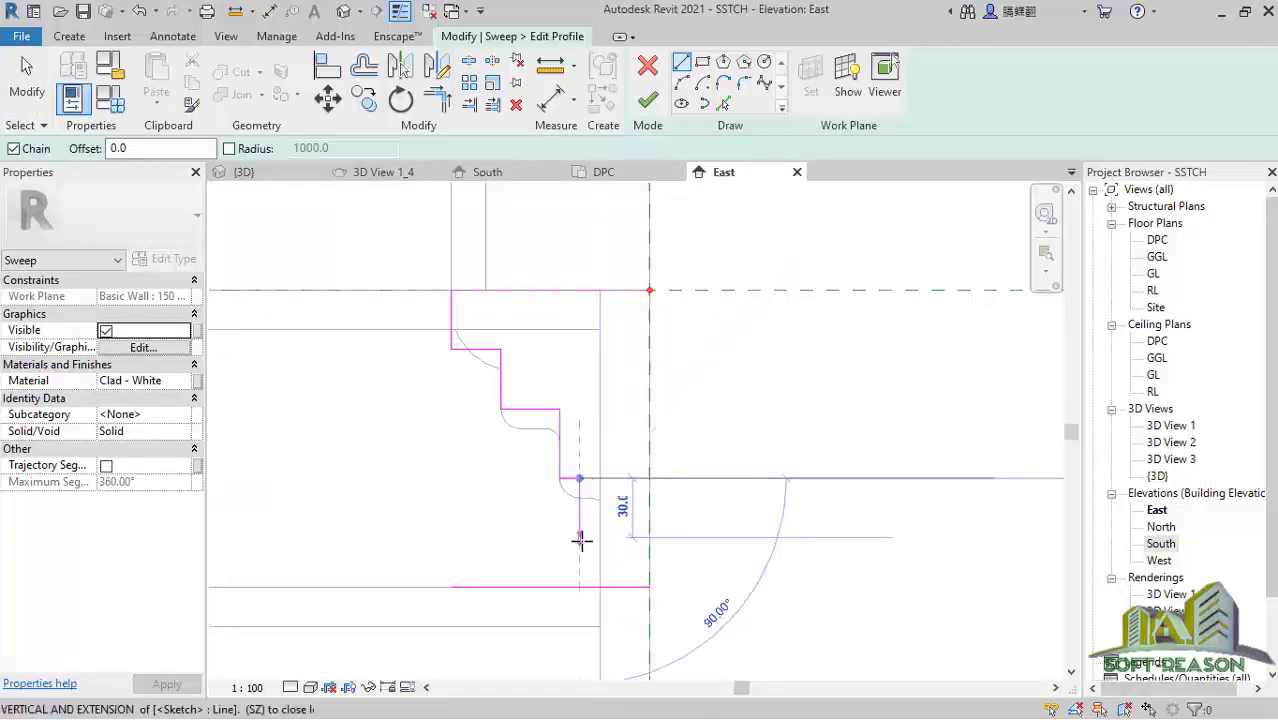
left_click(580, 537)
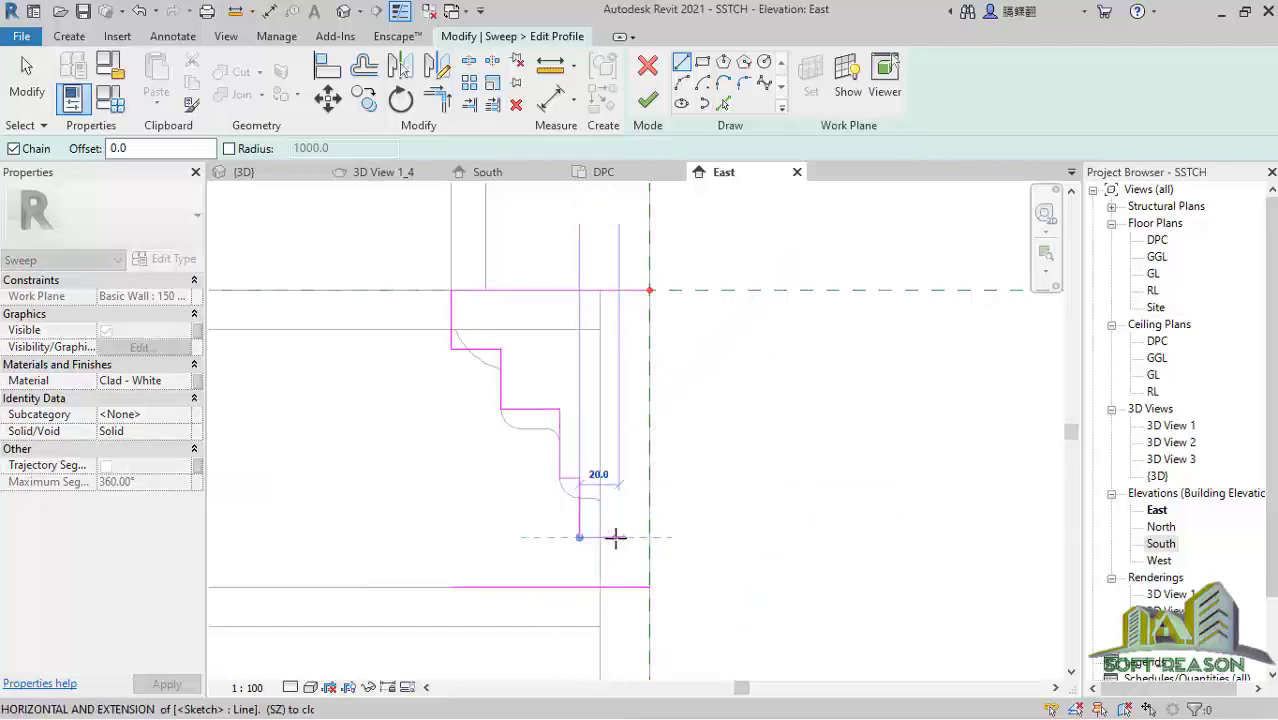
left_click(622, 537)
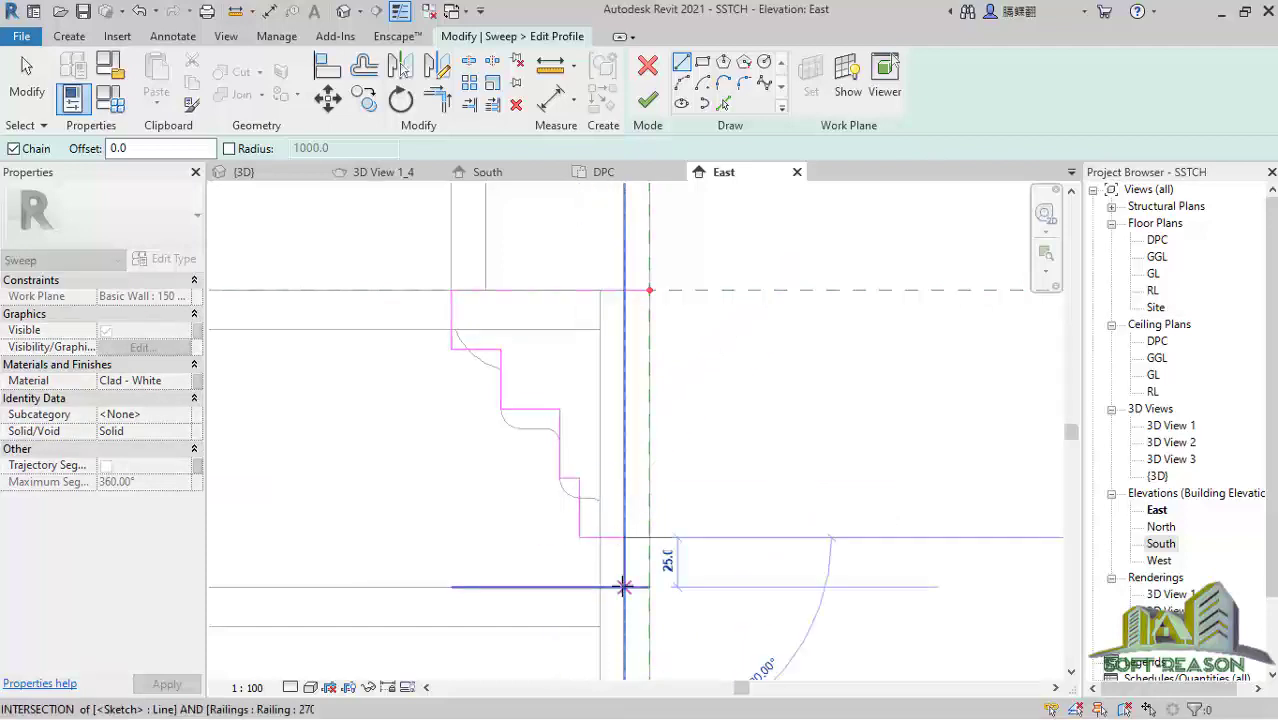
left_click(624, 586)
left_click(650, 586)
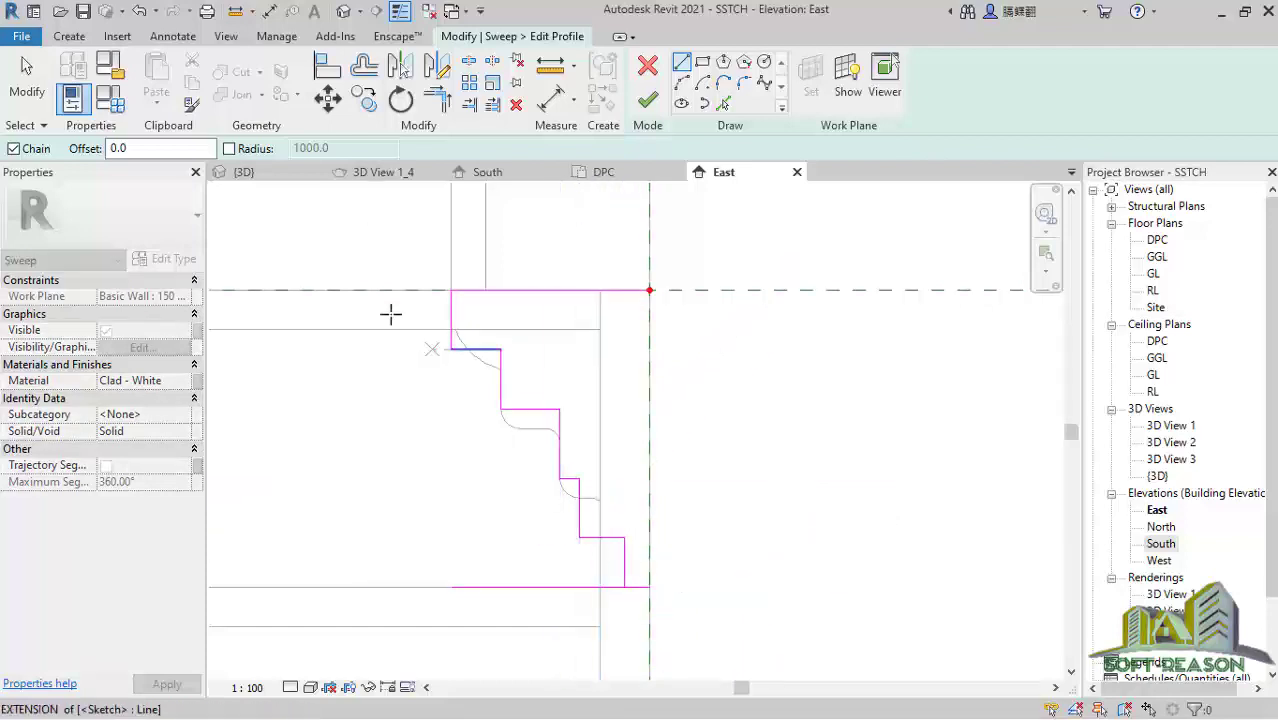
key("Escape")
left_click(440, 101)
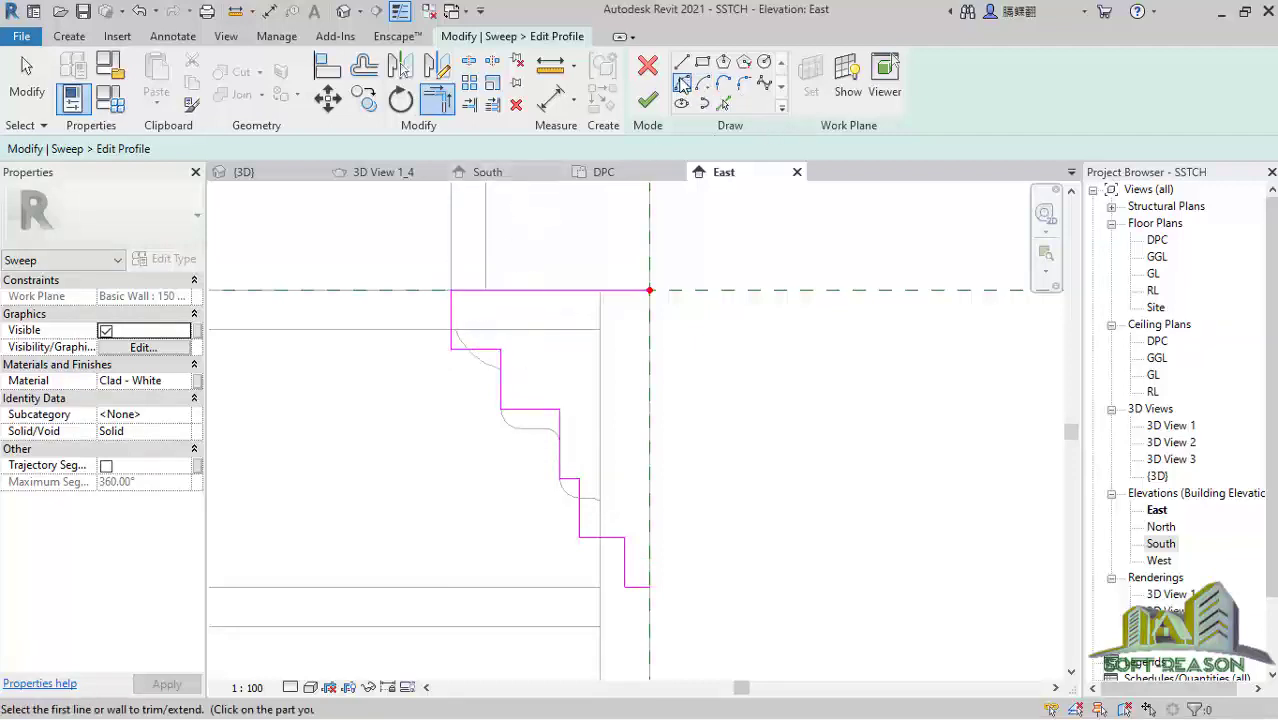
left_click(476, 348)
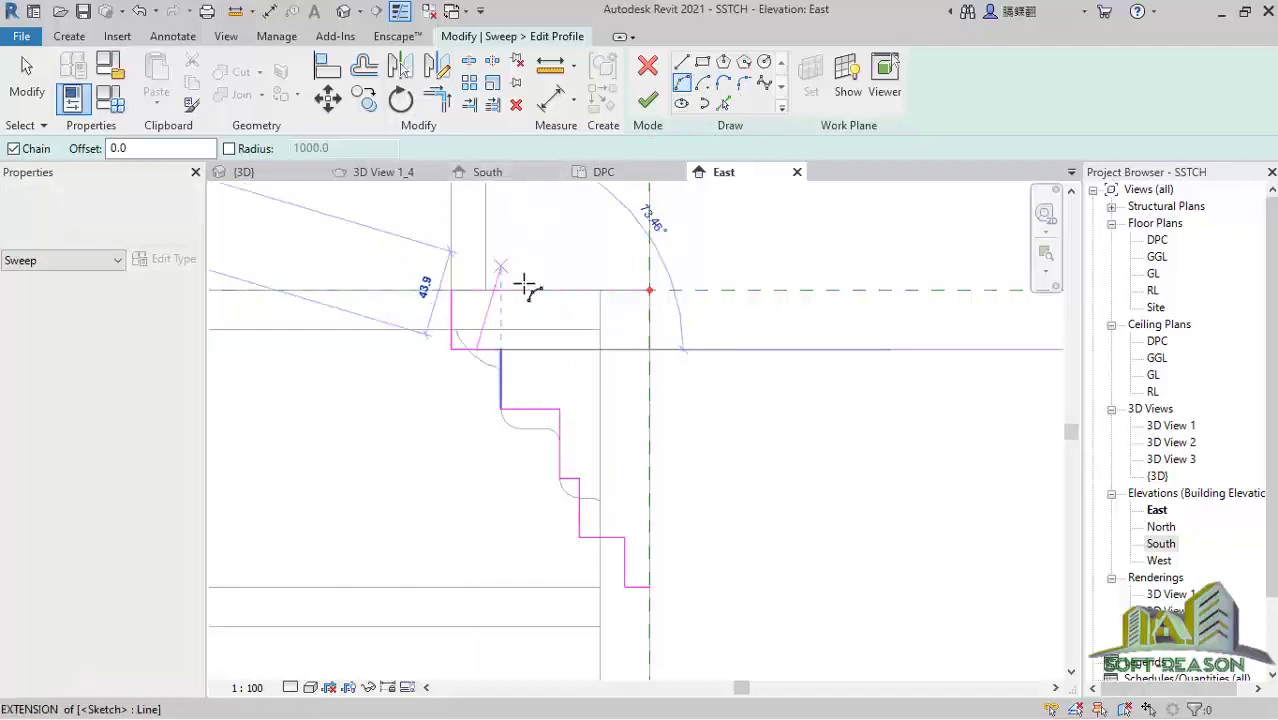
left_click(476, 289)
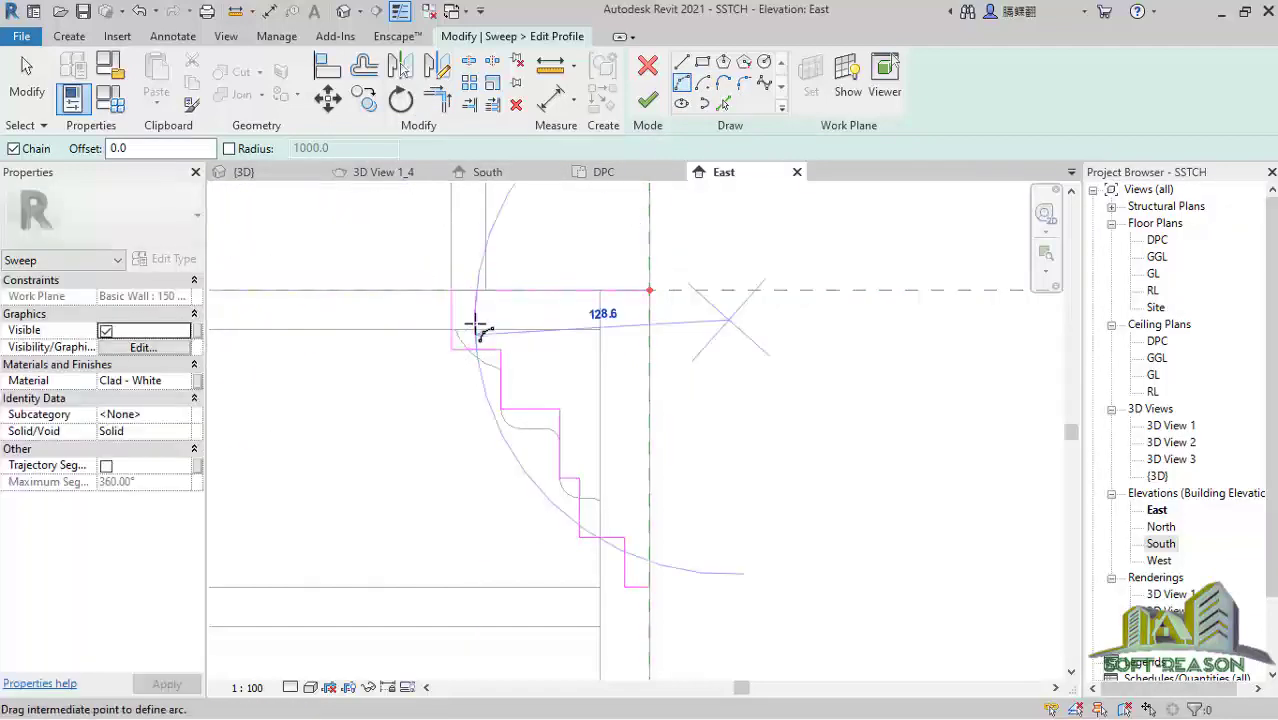
scroll(585, 414, "up", 3)
scroll(456, 322, "down", 3)
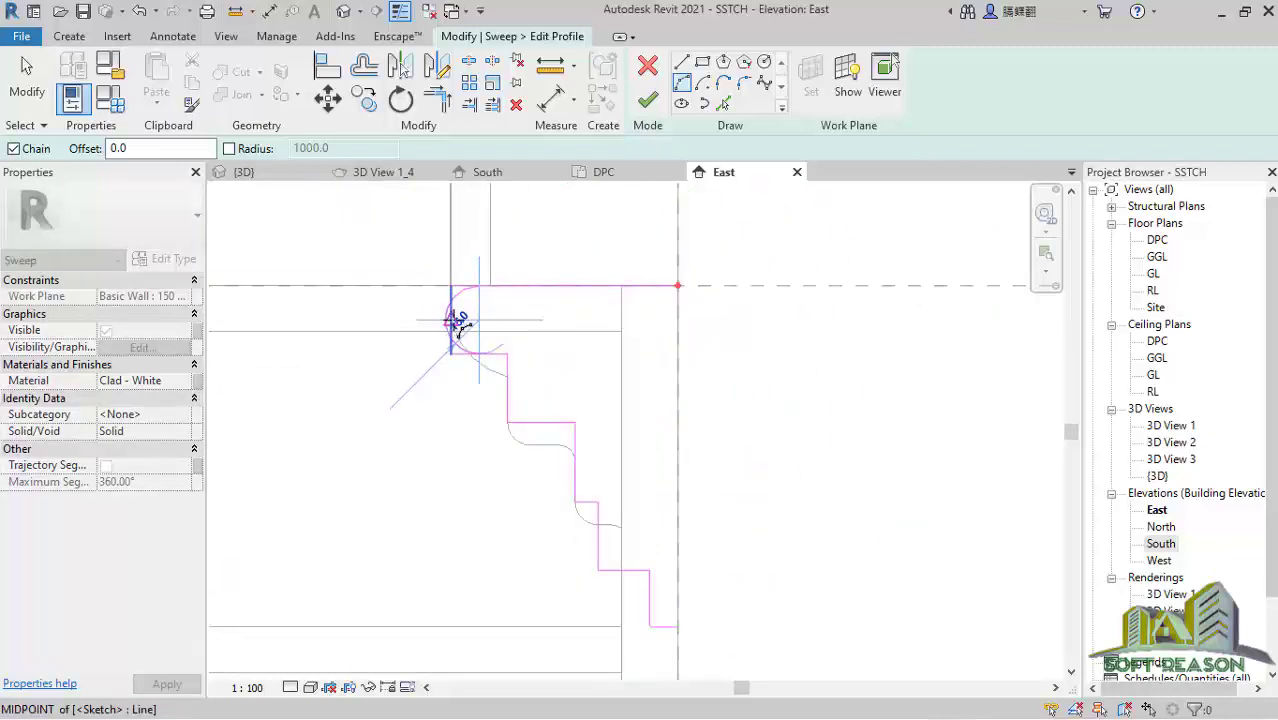
scroll(467, 324, "up", 3)
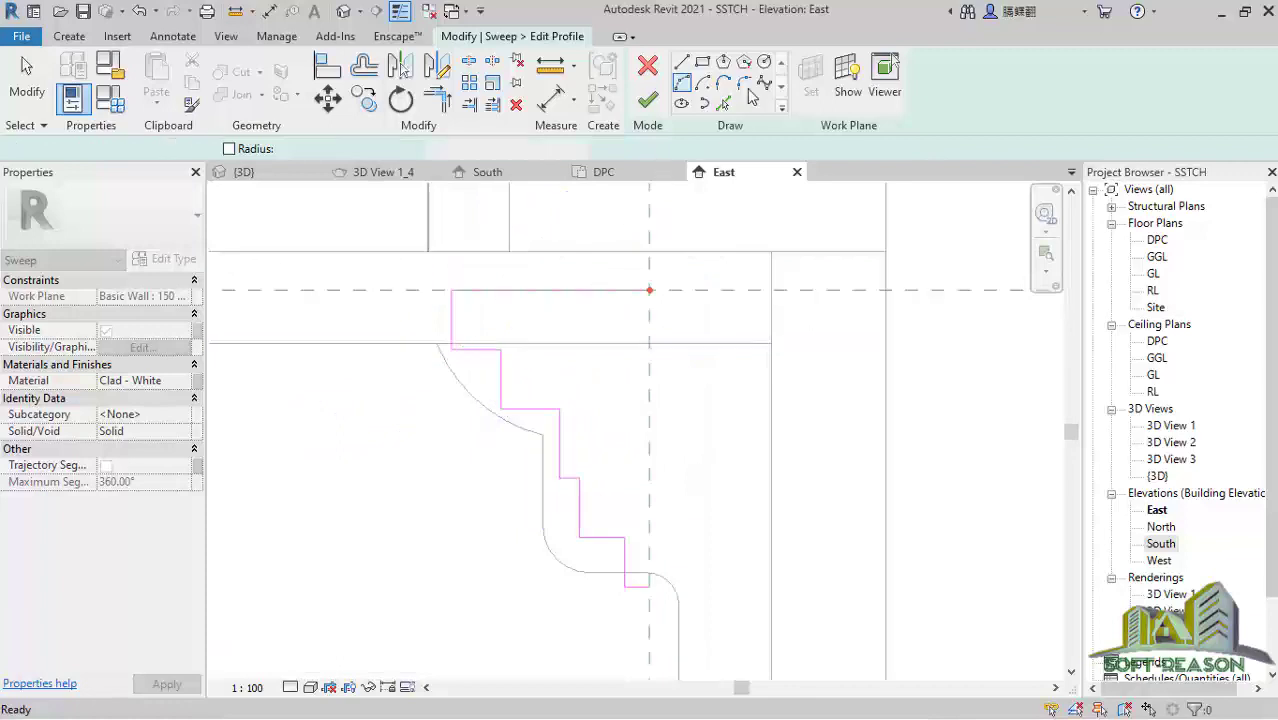
Step: Round the profile's outer nose with a fillet arc of 15 mm radius between the top line and the first step's horizontal line
left_click(744, 83)
left_click(480, 290)
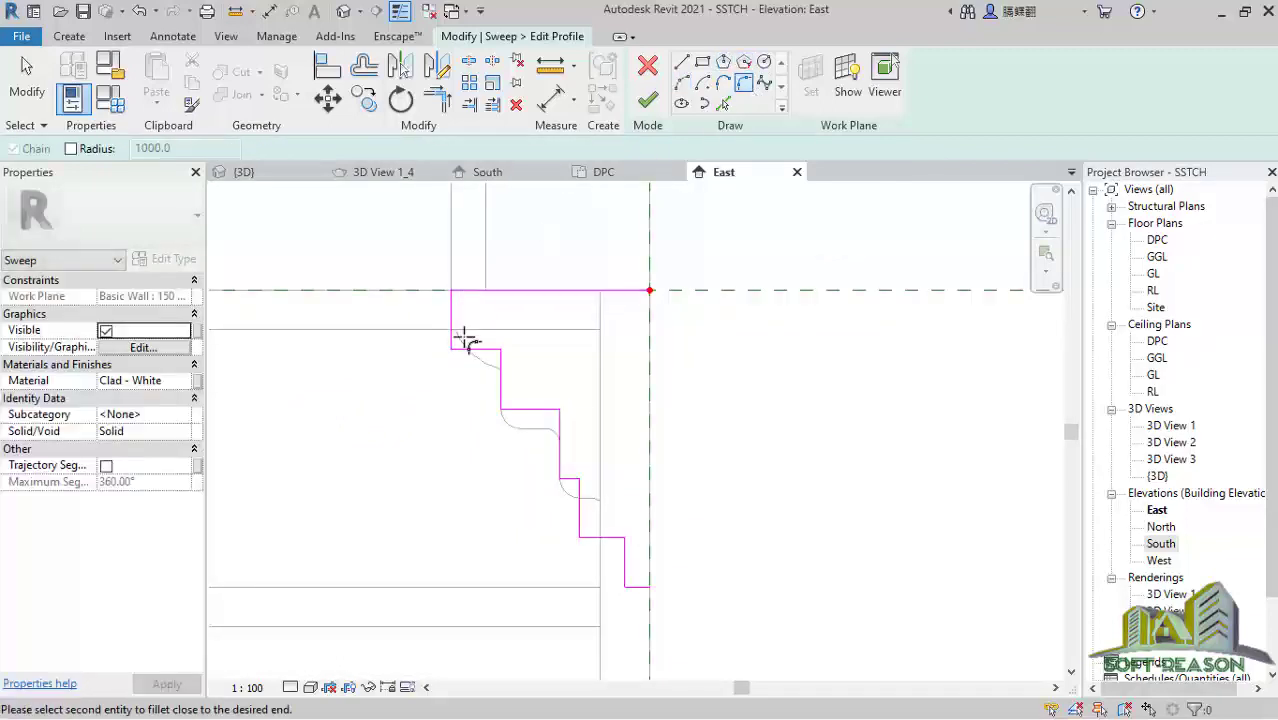
left_click(463, 348)
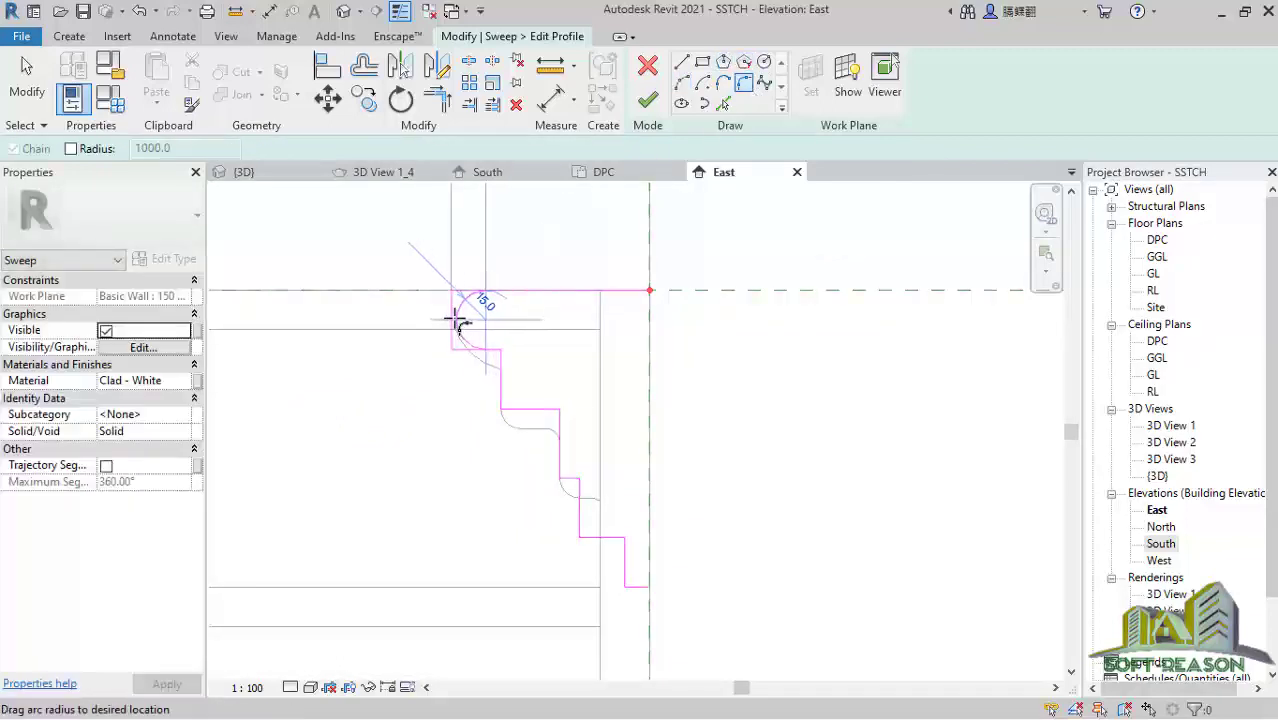
left_click(458, 325)
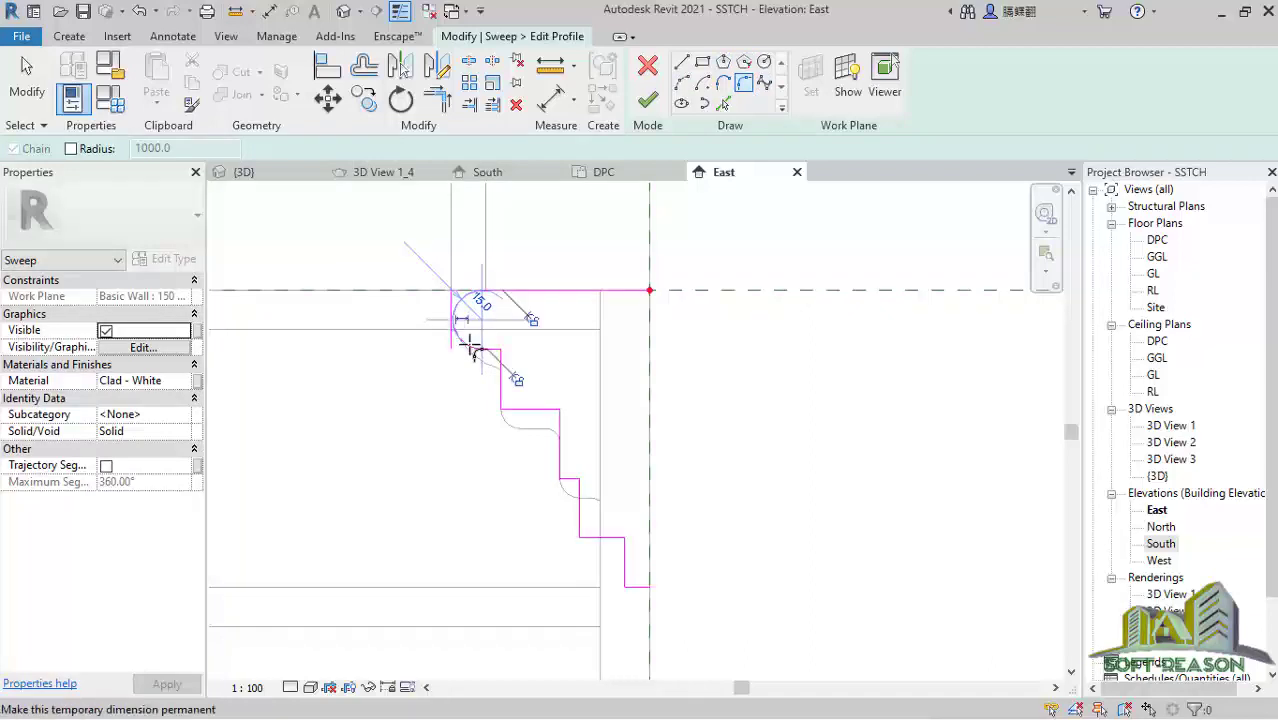
Step: Delete the leftover vertical line at the outer edge of the rounded nose
scroll(540, 290, "up", 1)
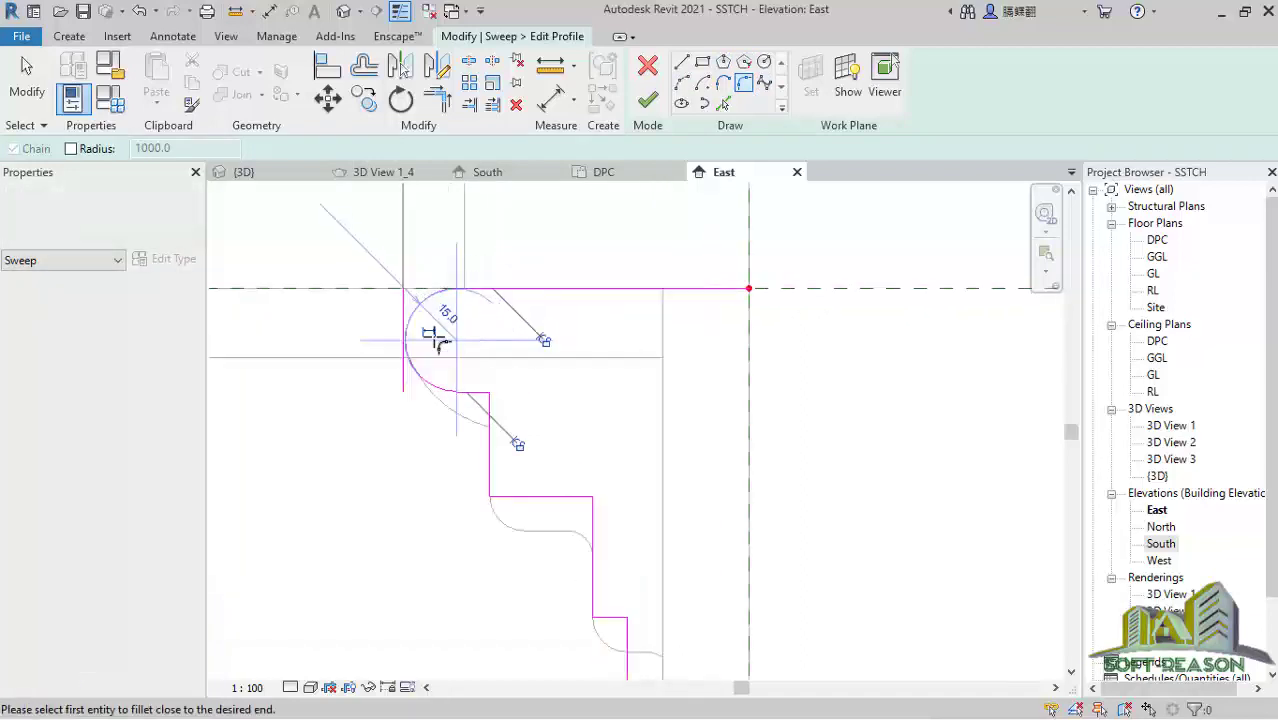
scroll(520, 308, "up", 2)
key("Escape")
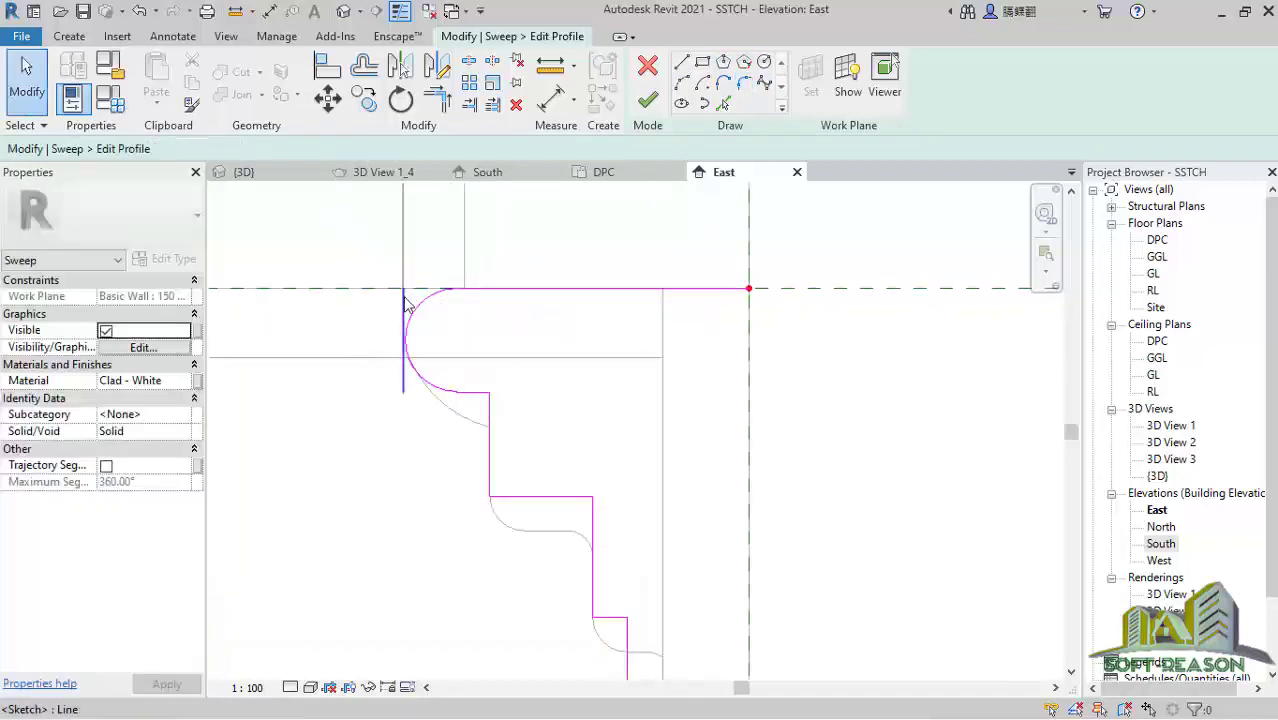
left_click(404, 303)
left_click(516, 106)
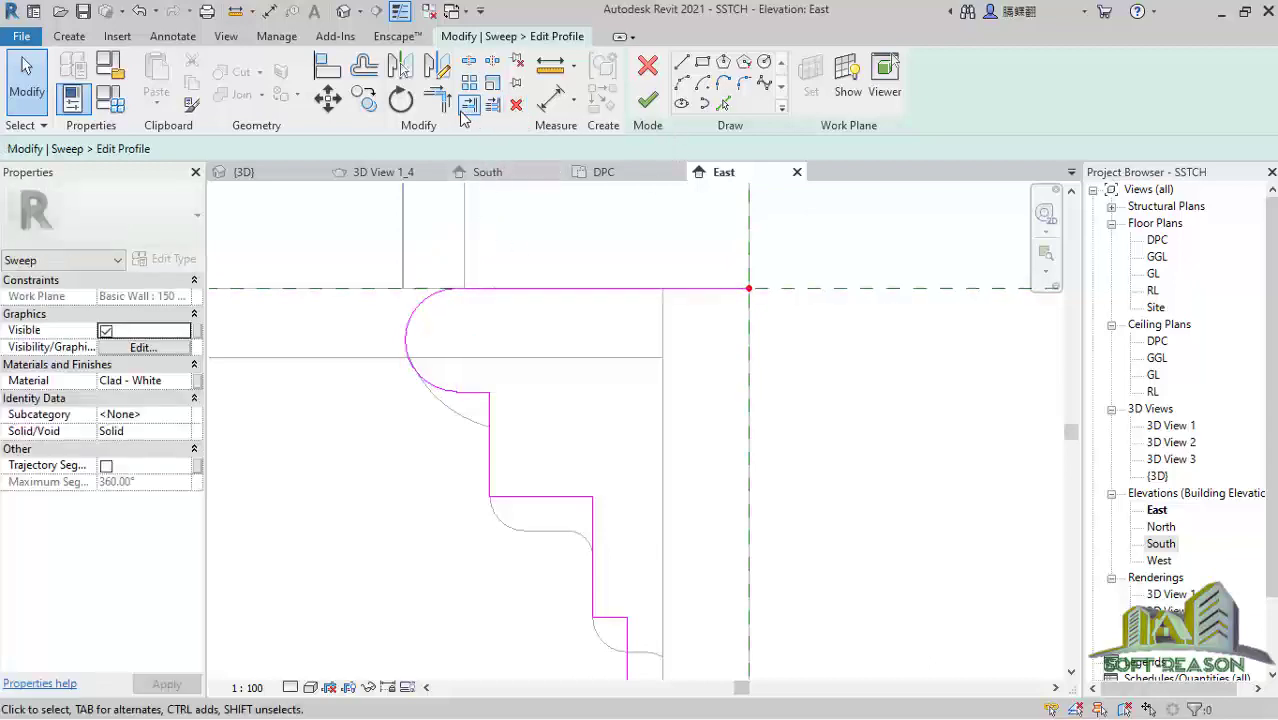
Step: Trim the nose arc and its adjoining profile lines to meet end to end
left_click(446, 103)
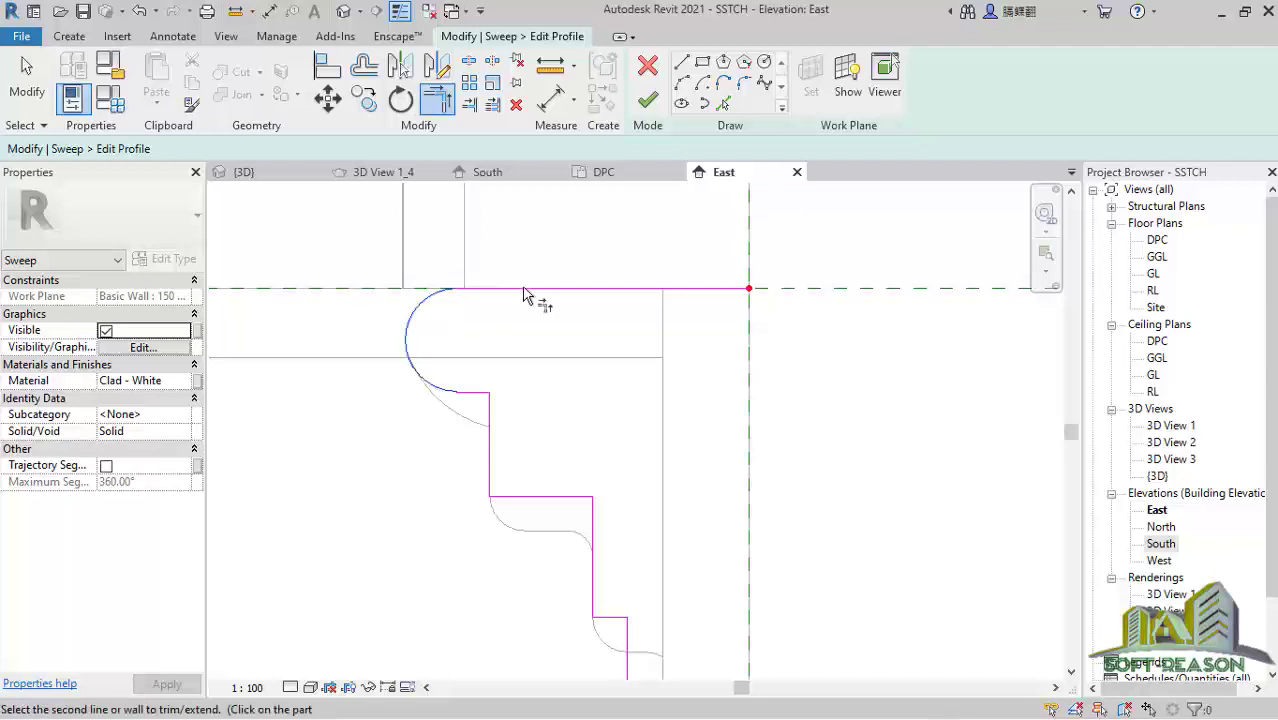
left_click(456, 393)
left_click(488, 405)
key("Escape")
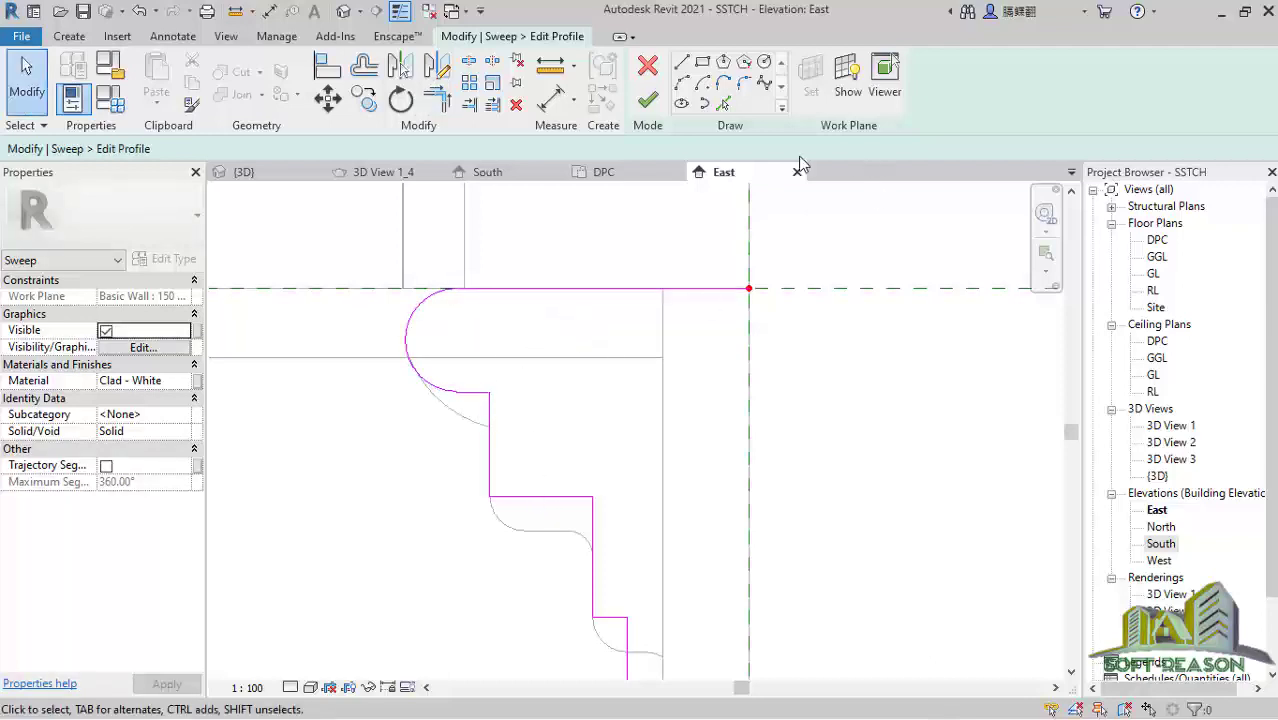
Step: Fillet the corner between the first vertical riser and the second horizontal step line with a 10 mm radius
left_click(743, 83)
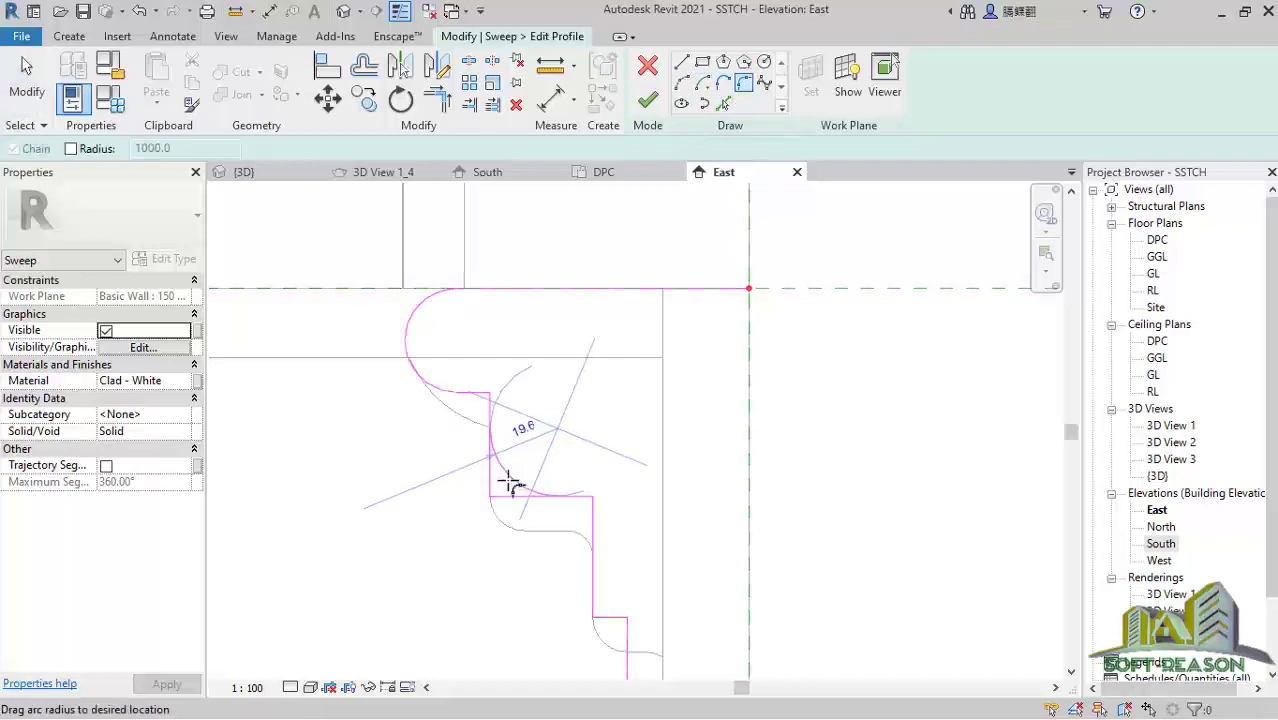
left_click(506, 489)
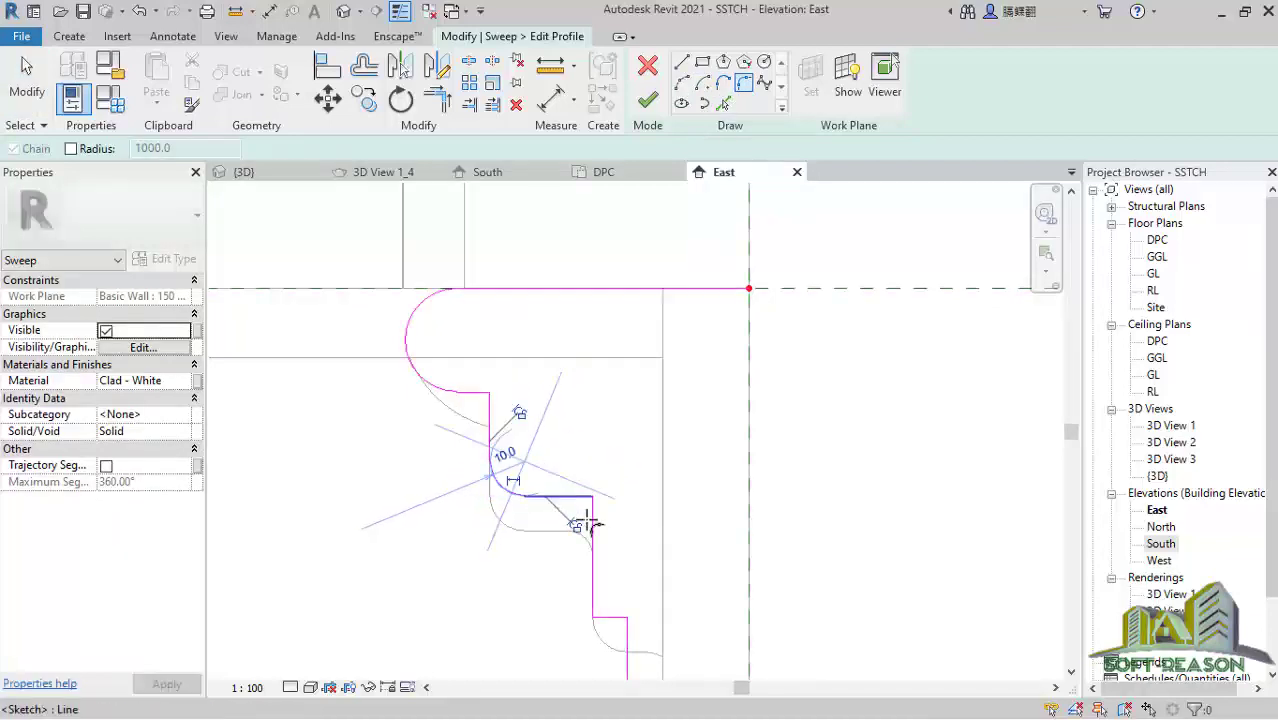
Step: Fillet the outer corner between the second horizontal step line and the riser below it with a 7.3 mm radius
scroll(590, 560, "up", 3)
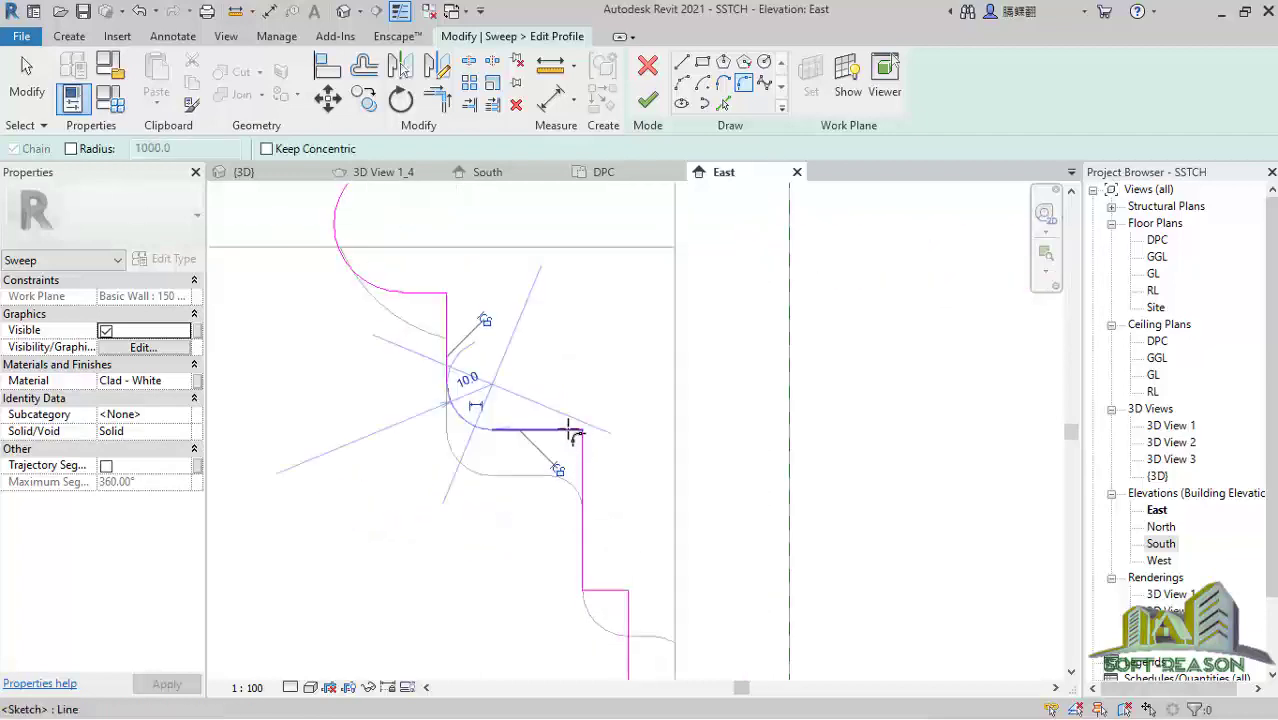
left_click(585, 470)
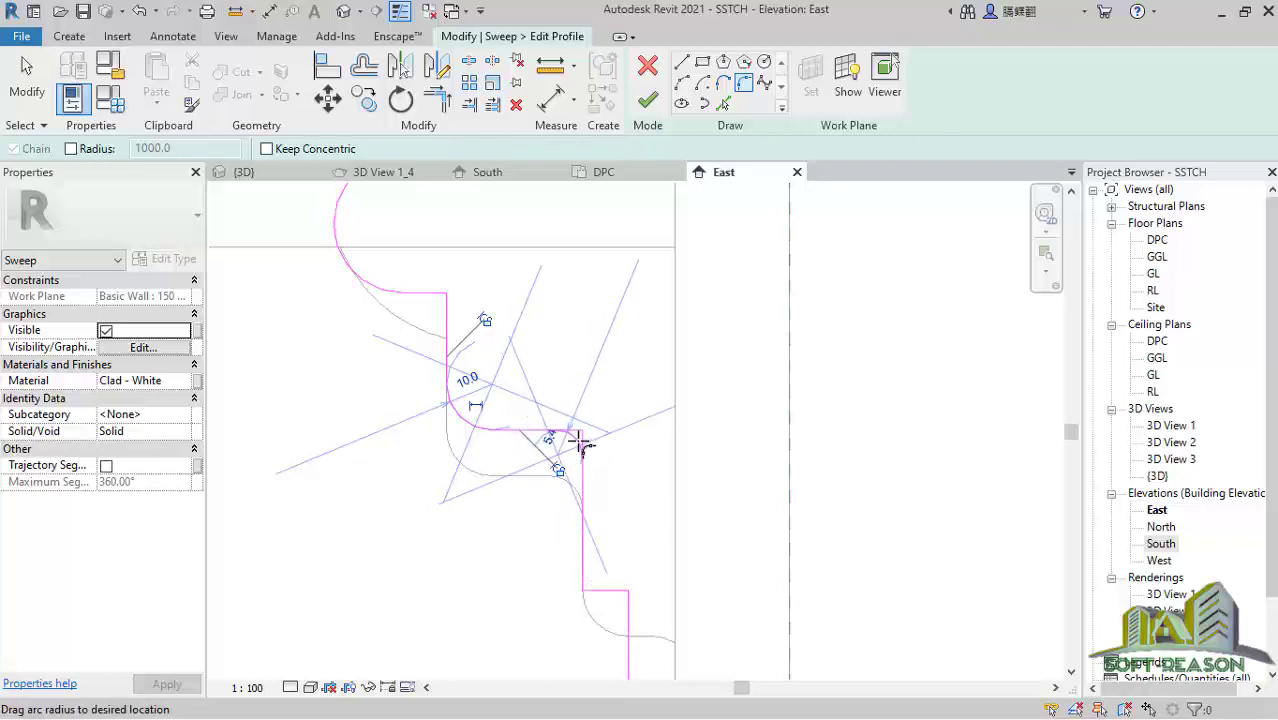
left_click(571, 442)
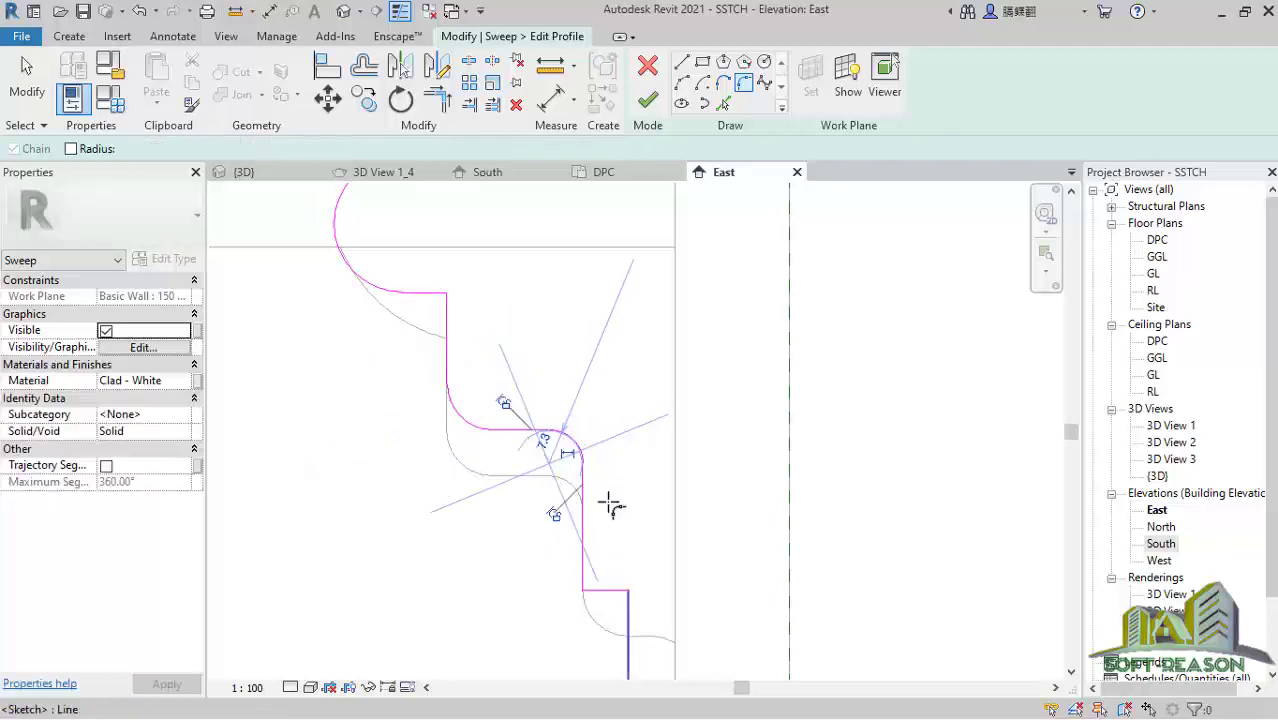
scroll(620, 494, "down", 2)
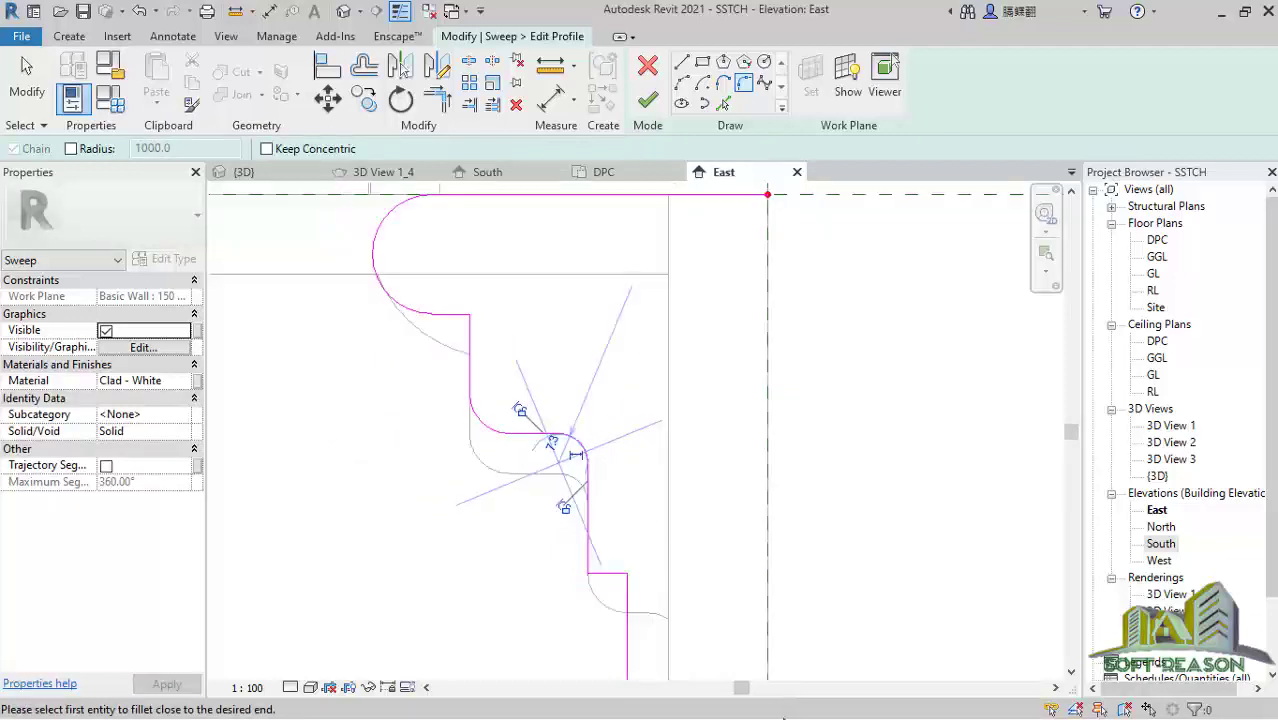
scroll(609, 455, "down", 3)
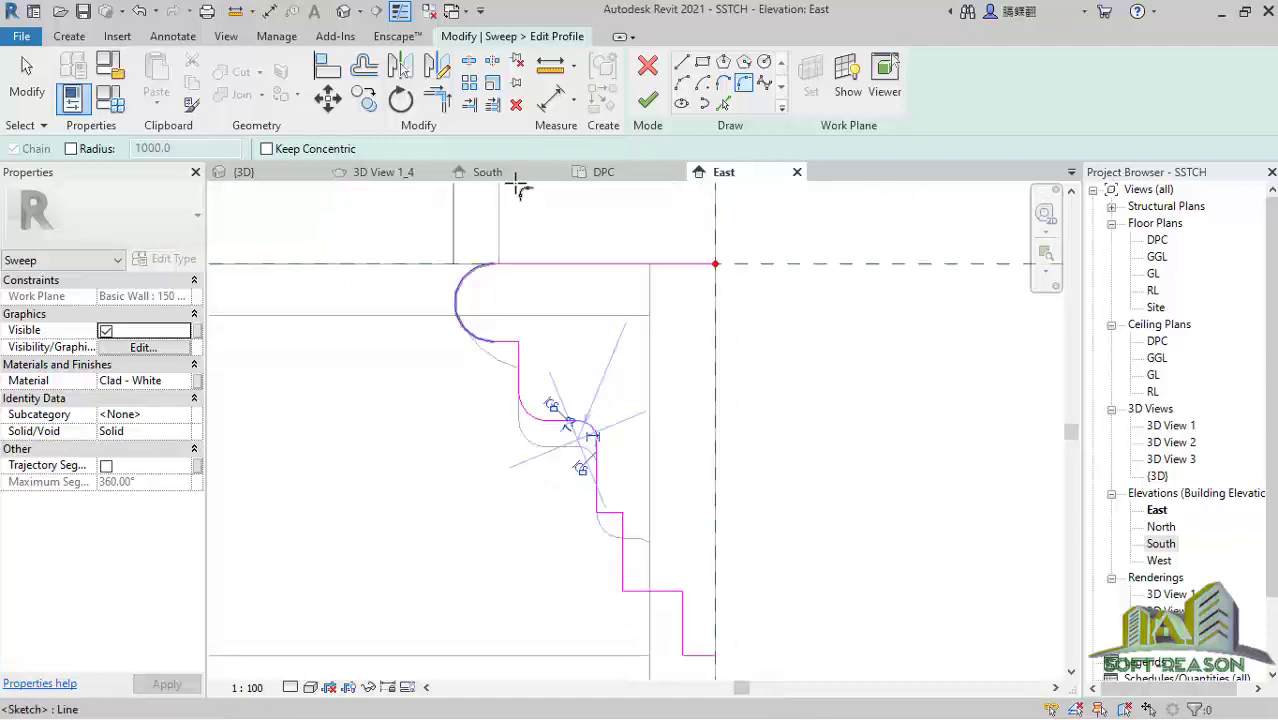
left_click(40, 100)
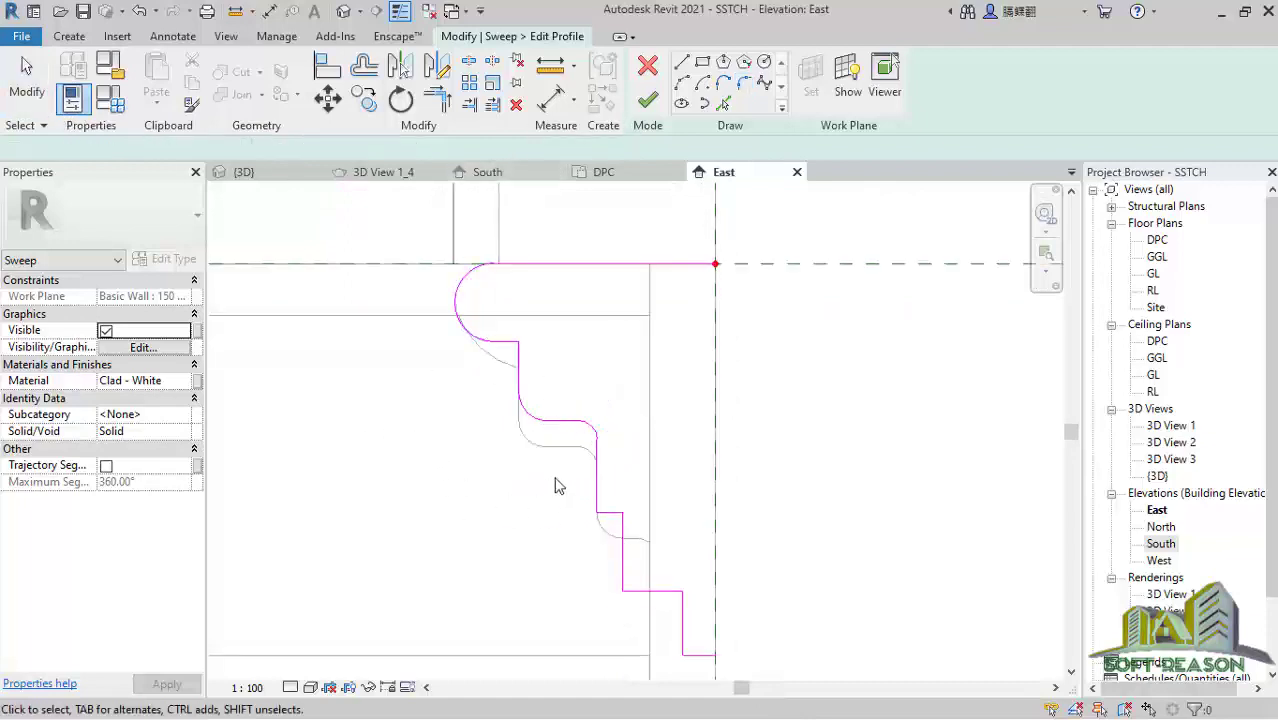
Step: Fillet the inner corner between the third riser and the horizontal step line below it with a 15 mm radius
scroll(500, 345, "down", 2)
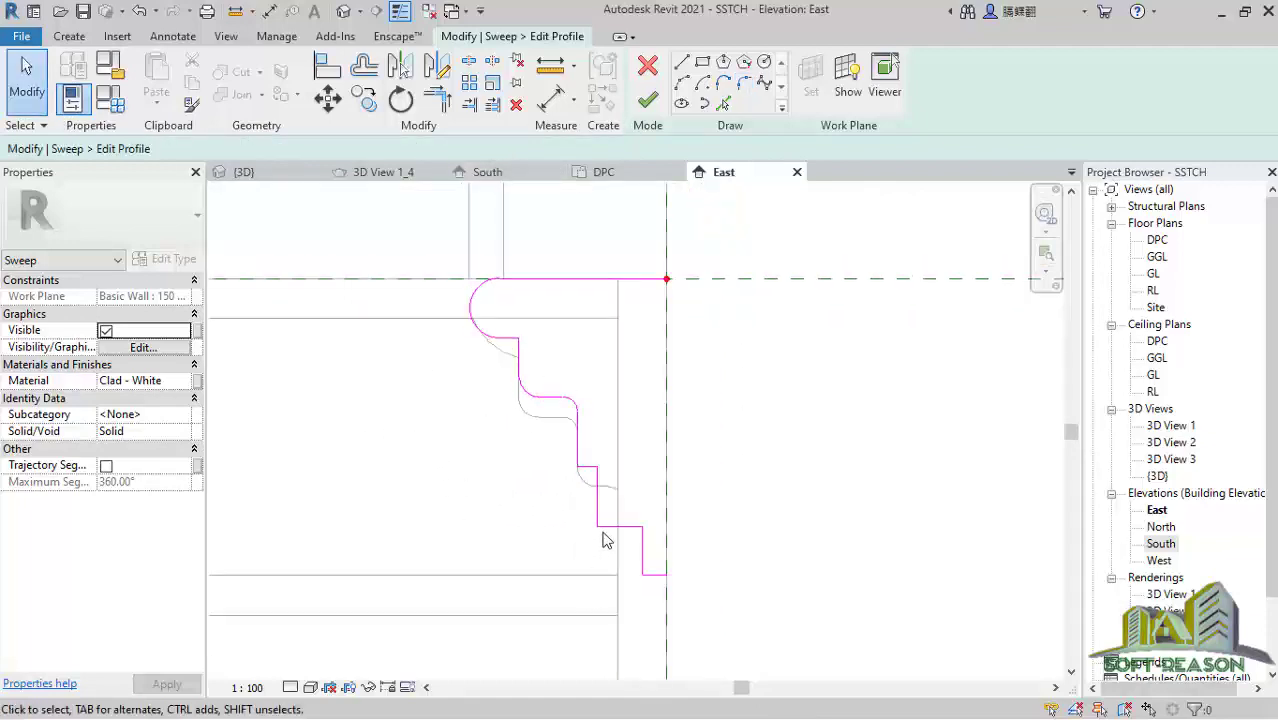
scroll(645, 595, "up", 2)
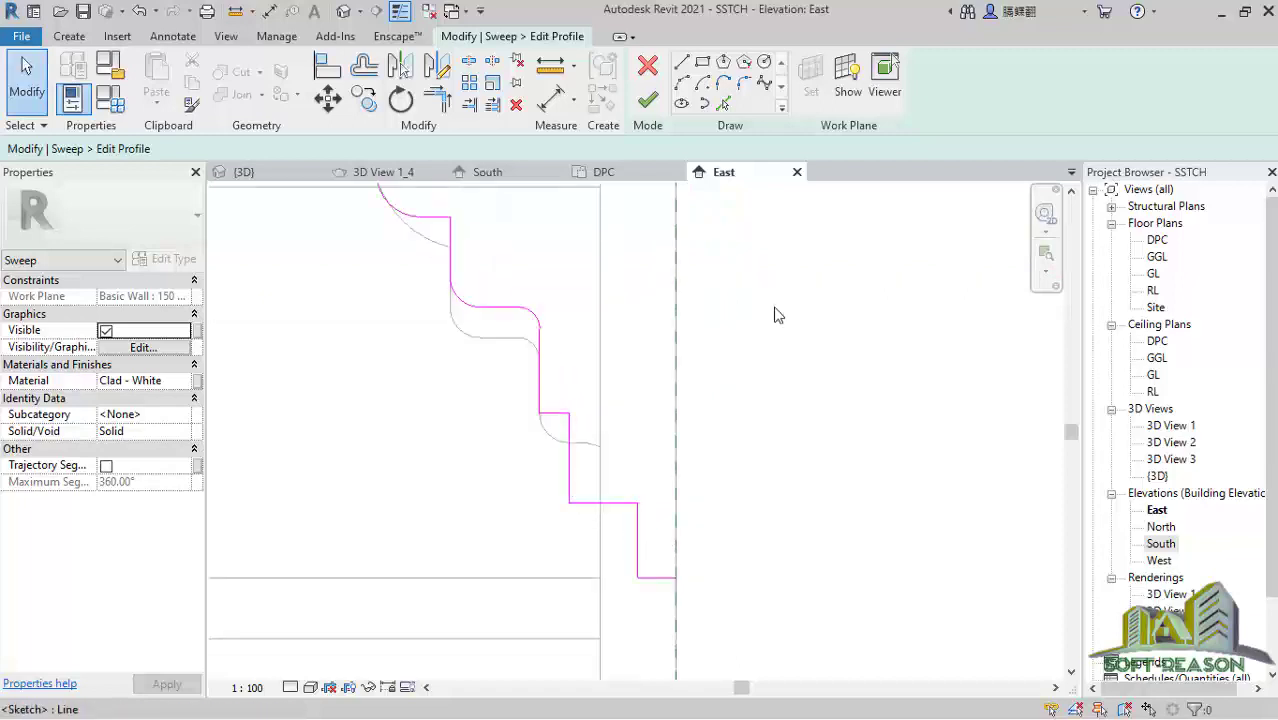
left_click(745, 85)
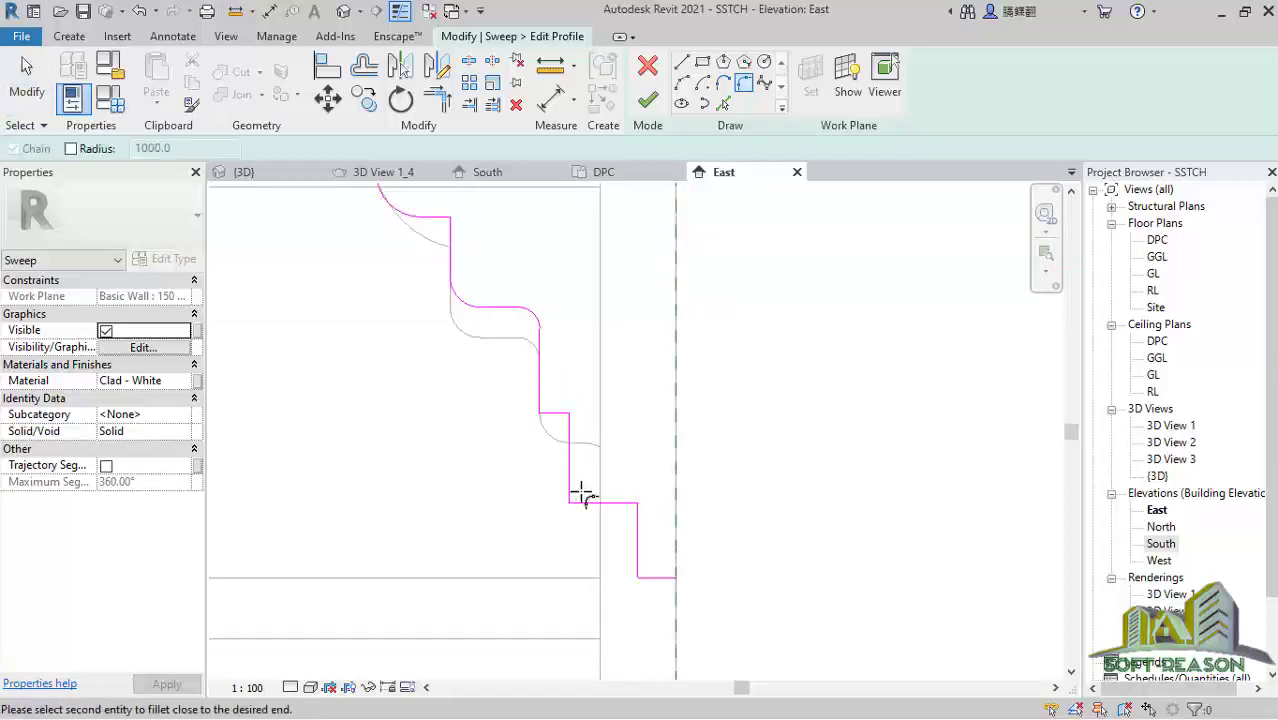
left_click(591, 503)
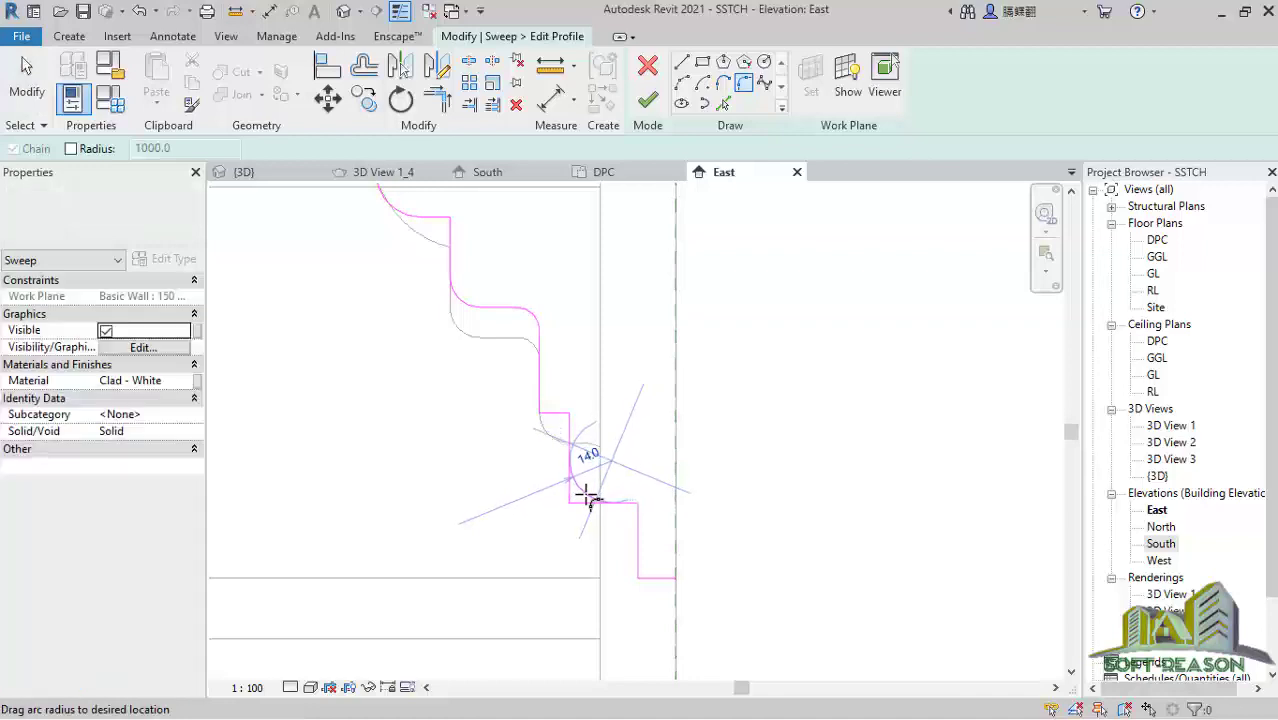
left_click(587, 499)
scroll(646, 590, "up", 4)
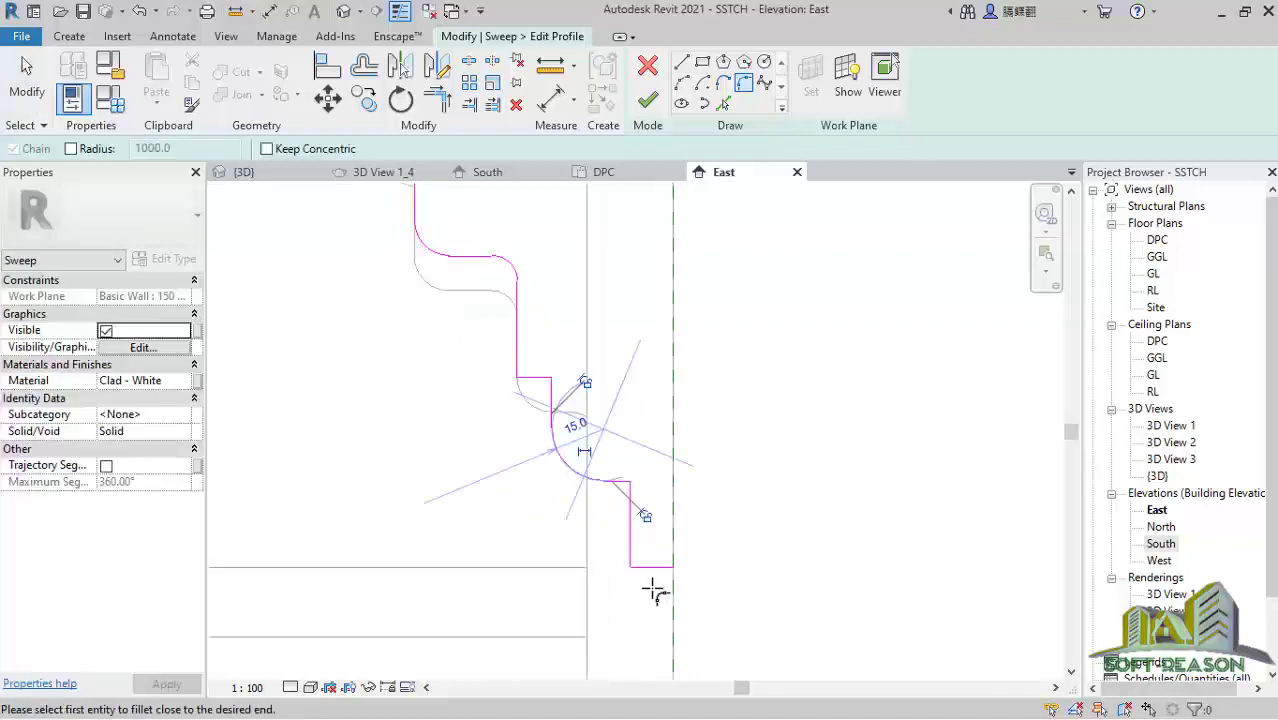
scroll(655, 505, "up", 1)
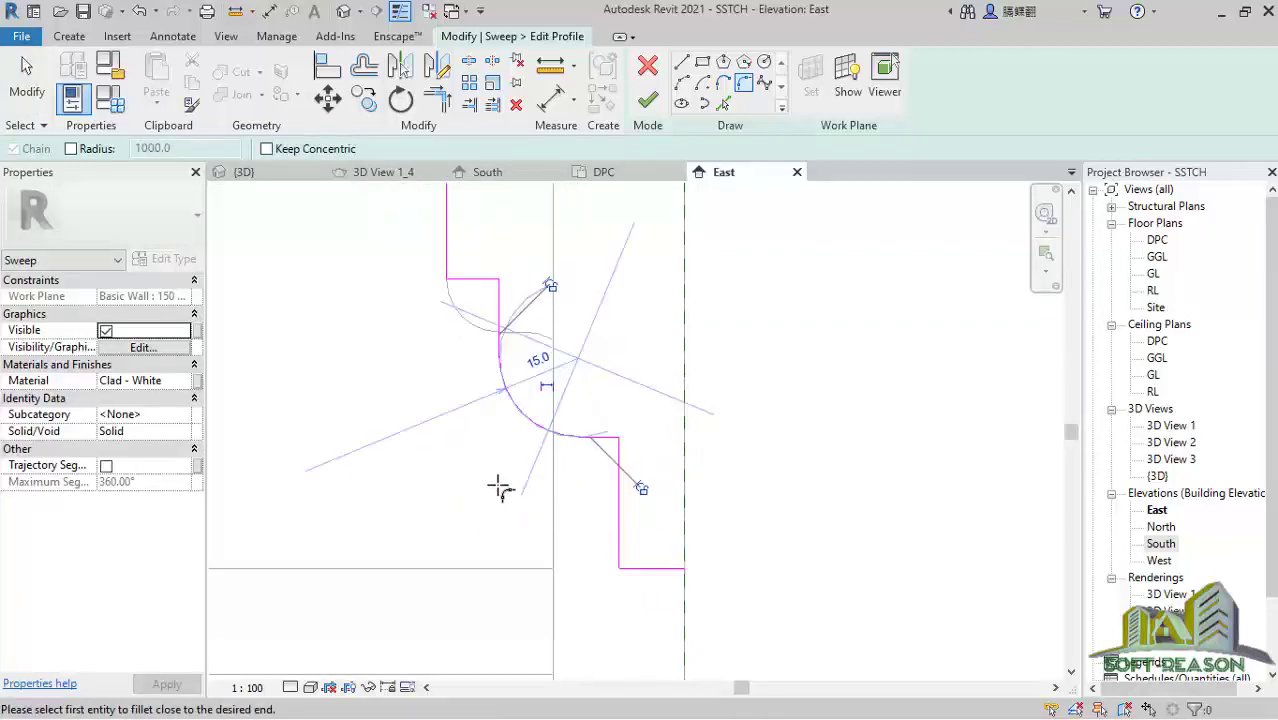
Step: Close the sill profile with a vertical line from the lowest step's inner end up to the profile origin
left_click(686, 65)
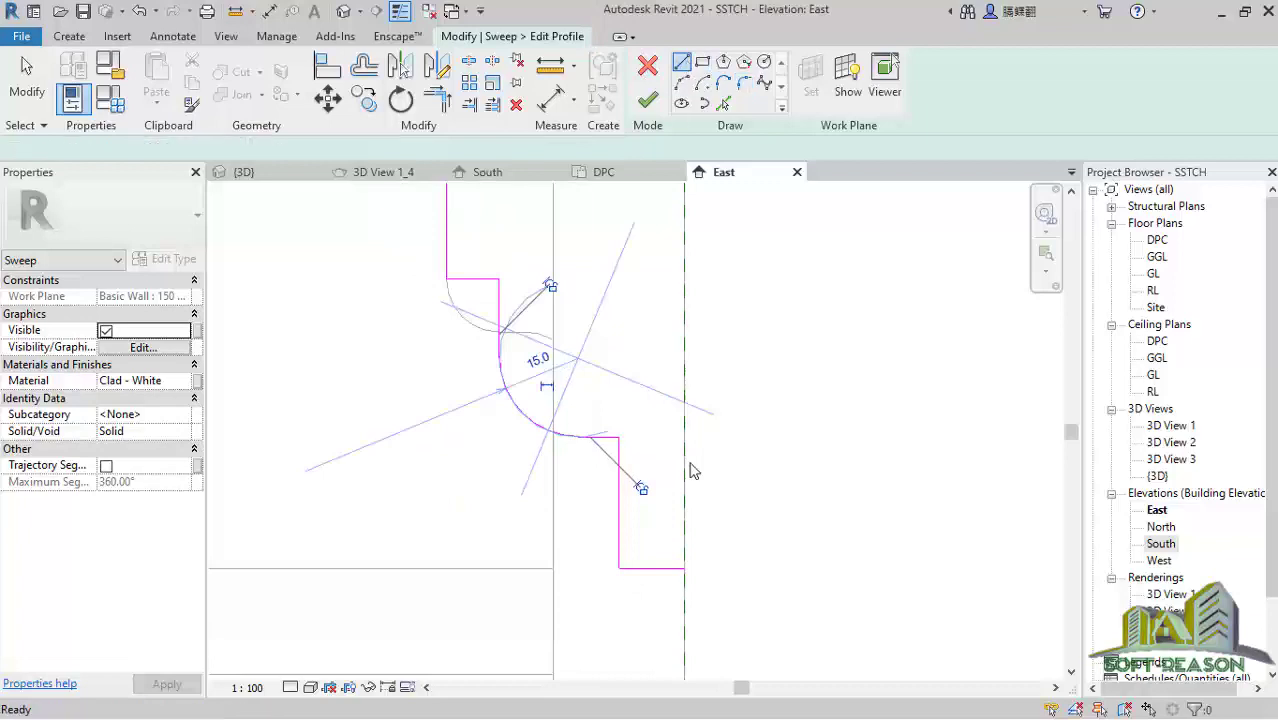
left_click(685, 568)
scroll(676, 491, "down", 3)
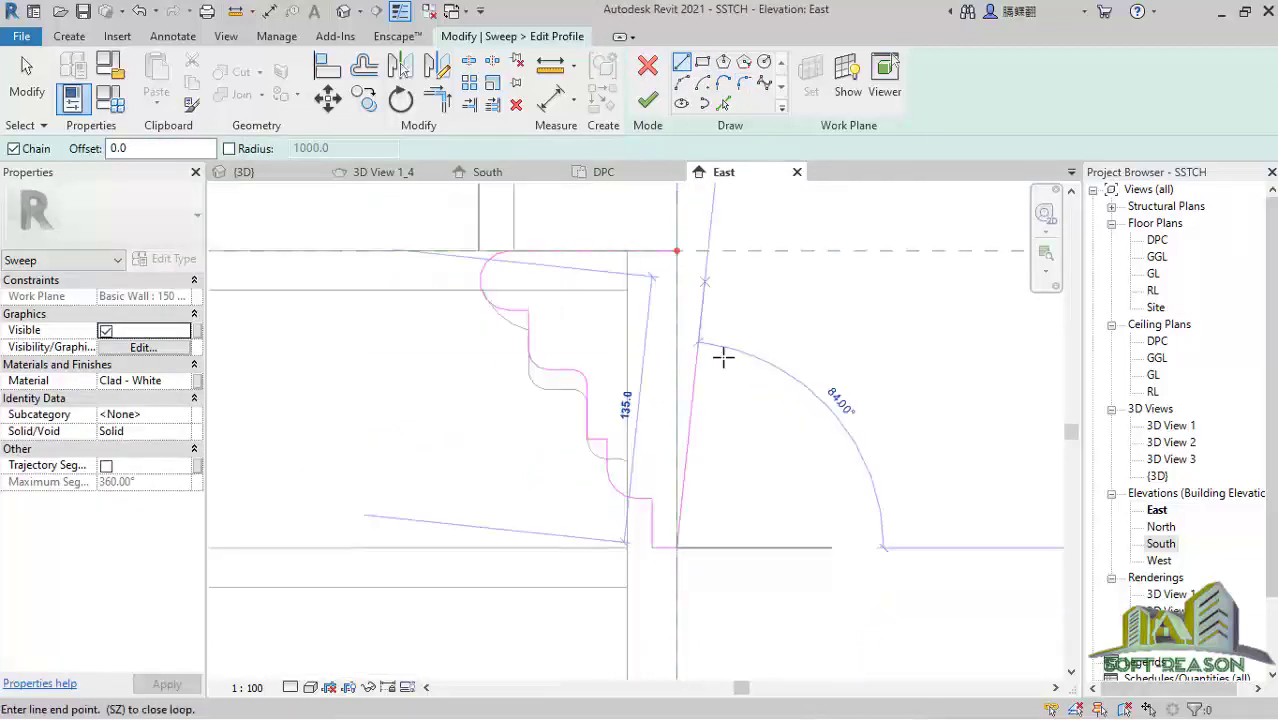
left_click(682, 266)
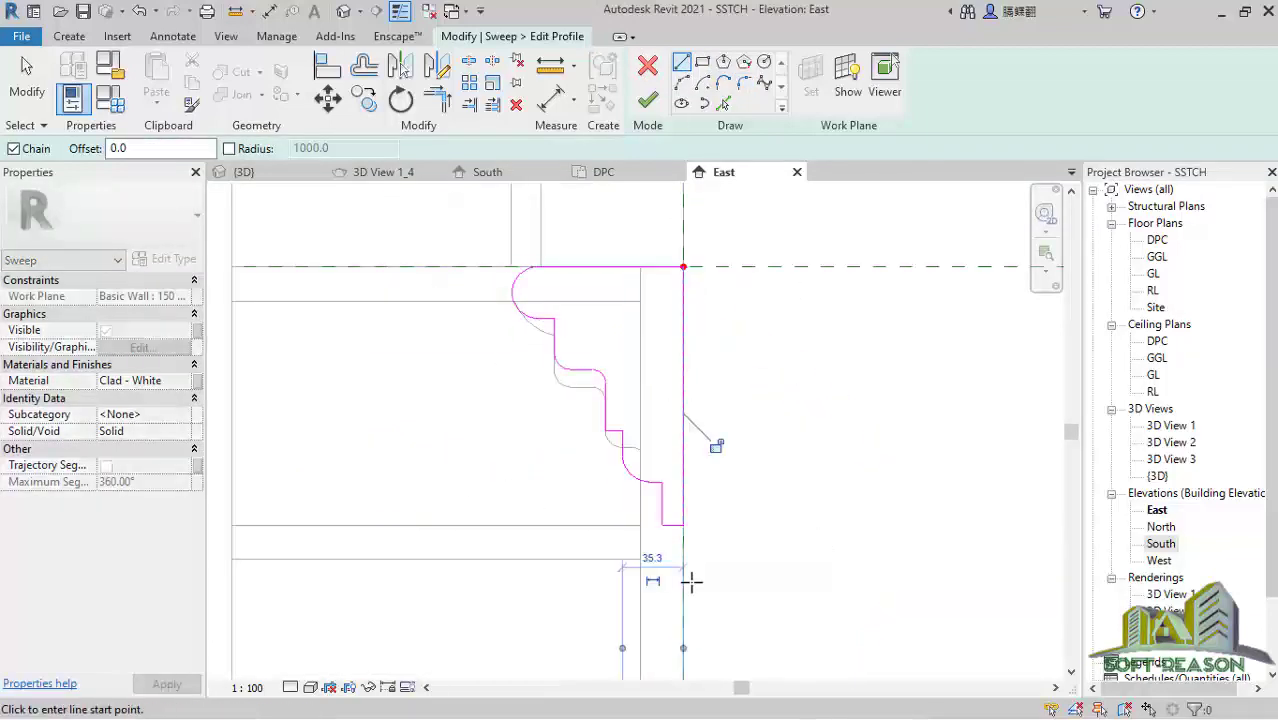
scroll(686, 578, "up", 1)
scroll(725, 517, "up", 2)
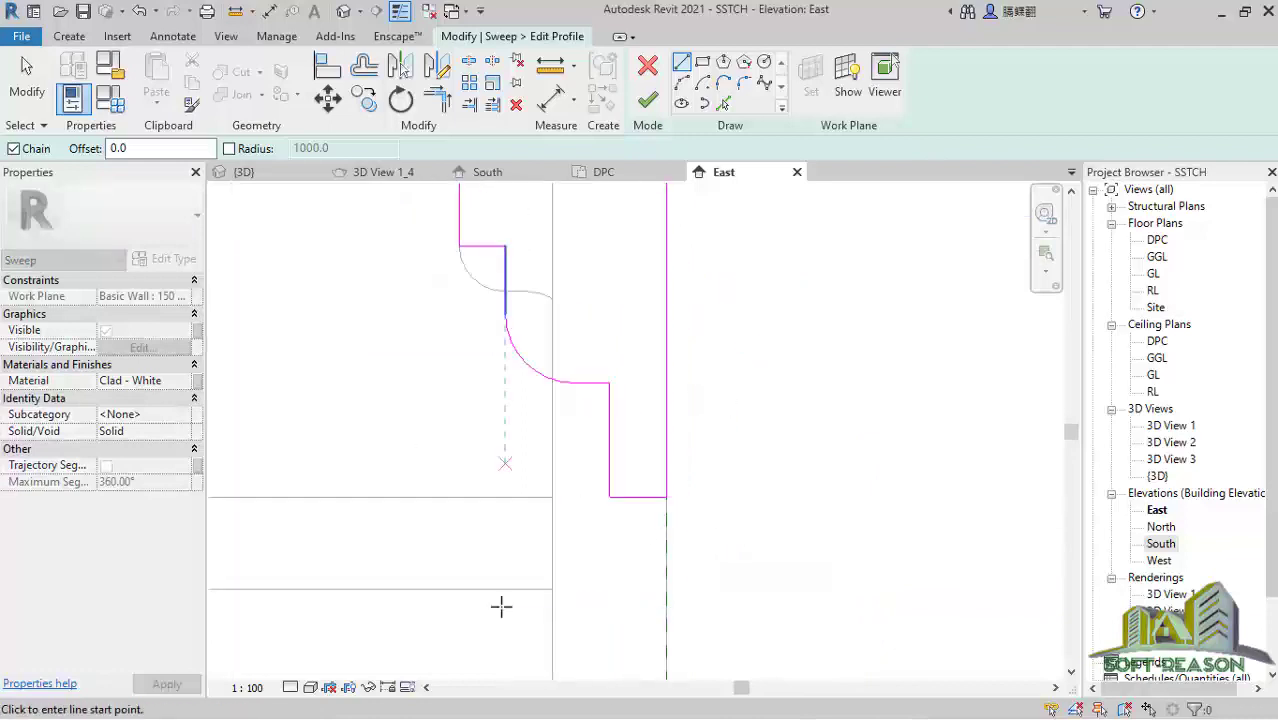
Step: Fillet the profile's lowest wall-side corner with a radius of about 7 mm and dismiss the Bentley connection window
left_click(744, 85)
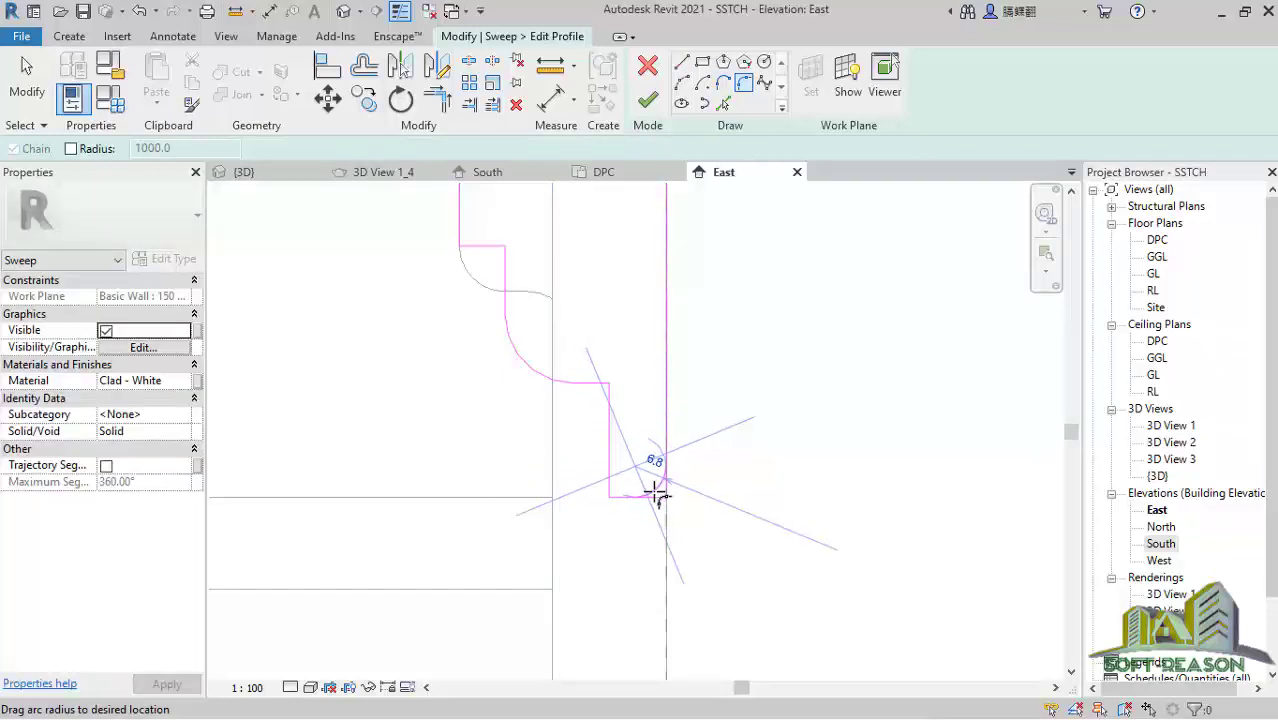
left_click(652, 494)
scroll(592, 505, "up", 1)
left_click(595, 524)
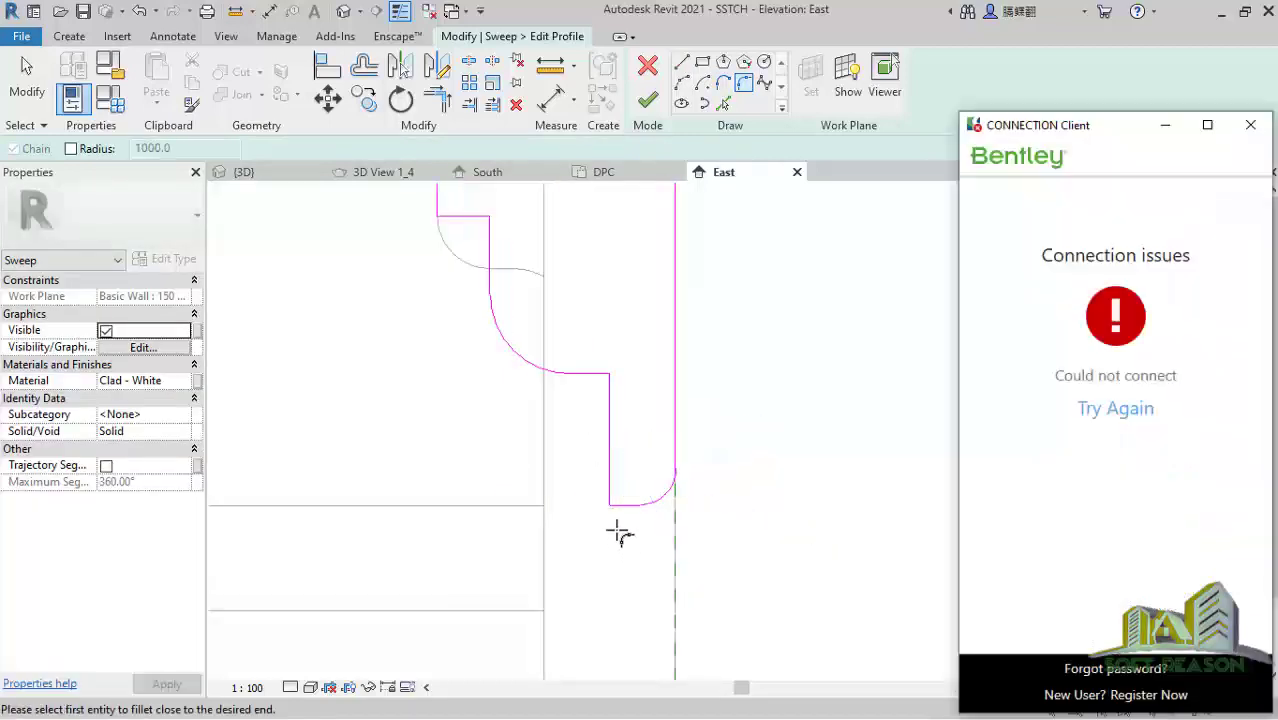
left_click(1250, 125)
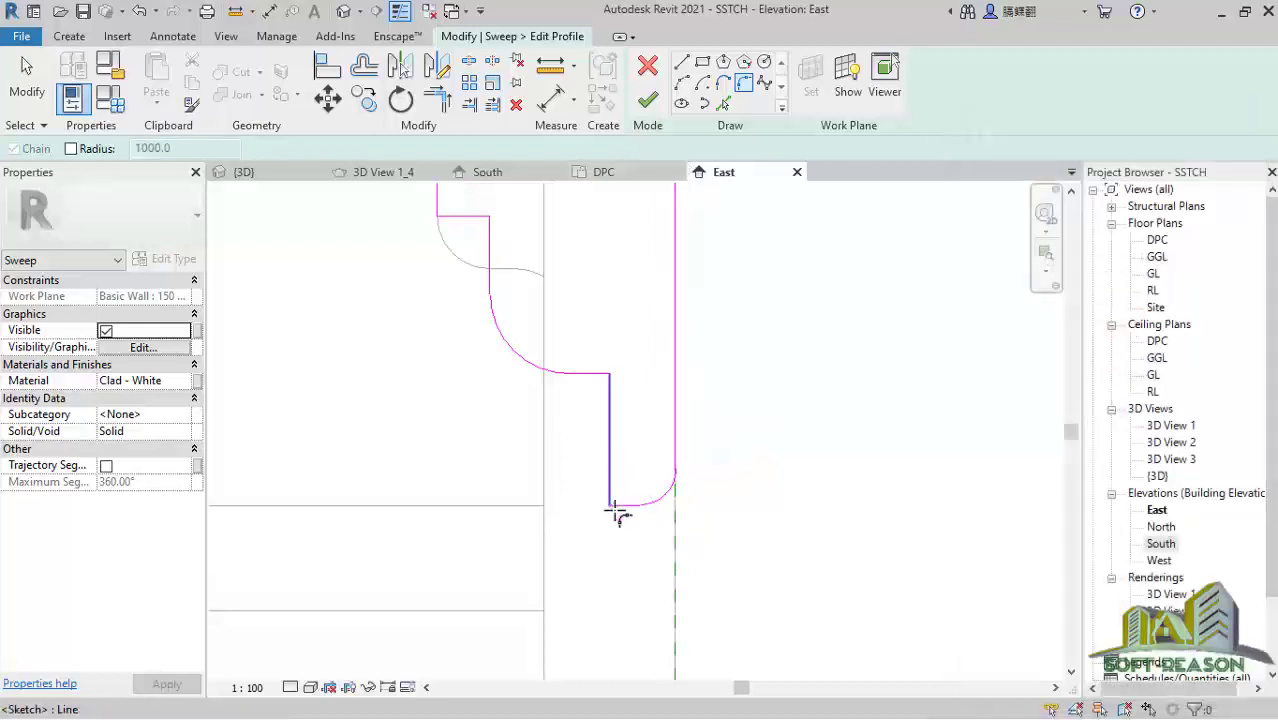
Step: Fillet the outer corner at the bottom of the lowest riser with a 2.9 mm radius
left_click(622, 506)
left_click(611, 487)
scroll(615, 495, "up", 3)
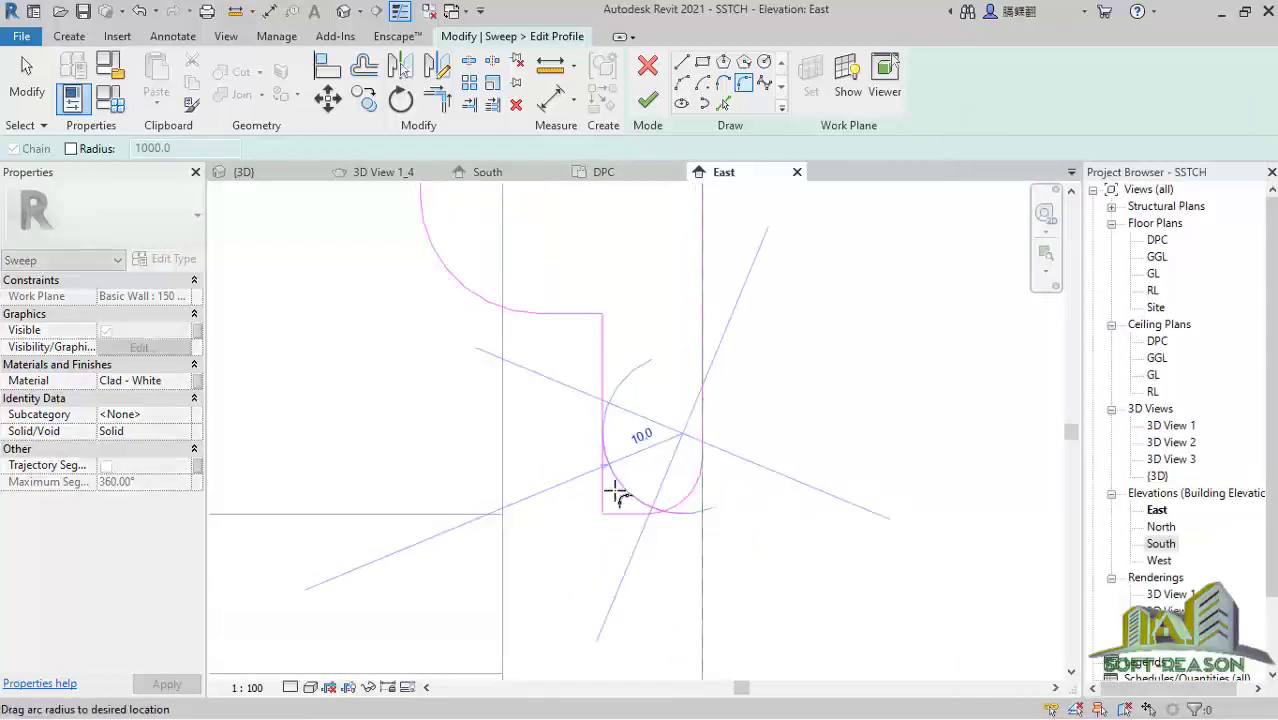
left_click(610, 514)
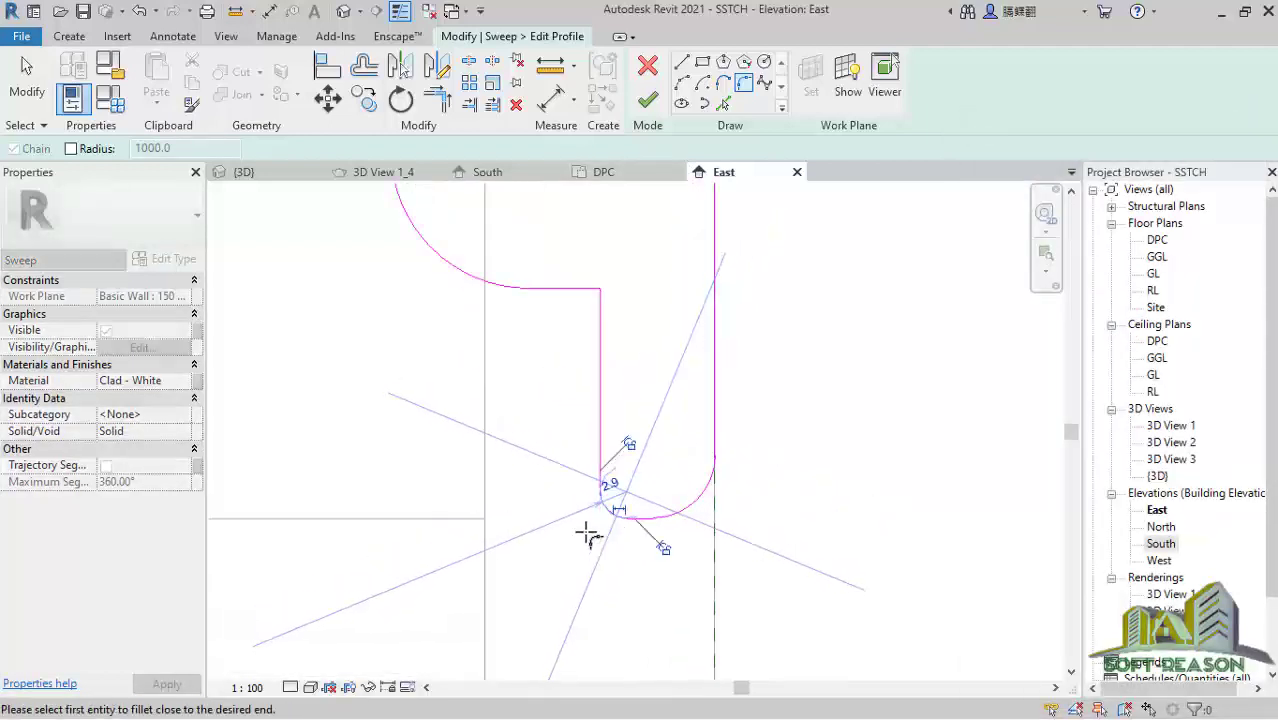
scroll(591, 540, "up", 1)
key("Escape")
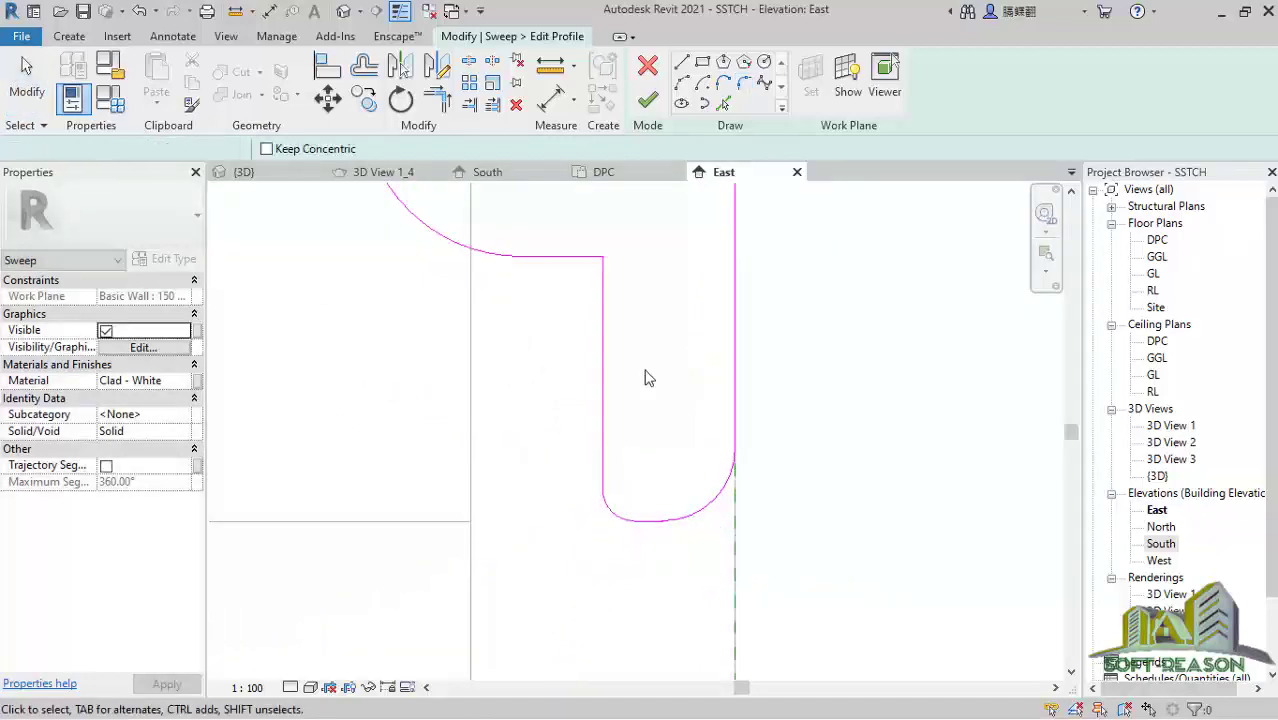
key("Escape")
Step: Finish the sill profile sketch, the sweep and the in-place model
scroll(688, 561, "down", 1)
scroll(675, 556, "down", 3)
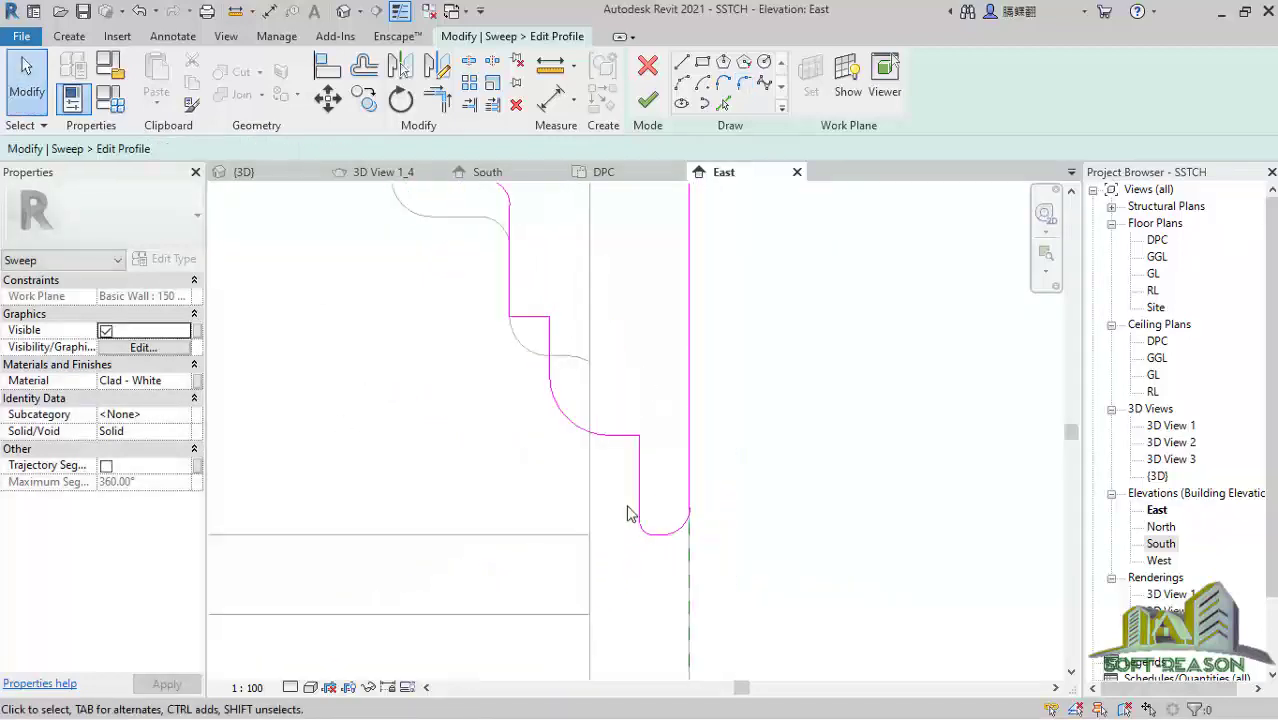
scroll(620, 480, "down", 3)
scroll(520, 390, "down", 1)
scroll(516, 251, "up", 4)
scroll(660, 320, "down", 3)
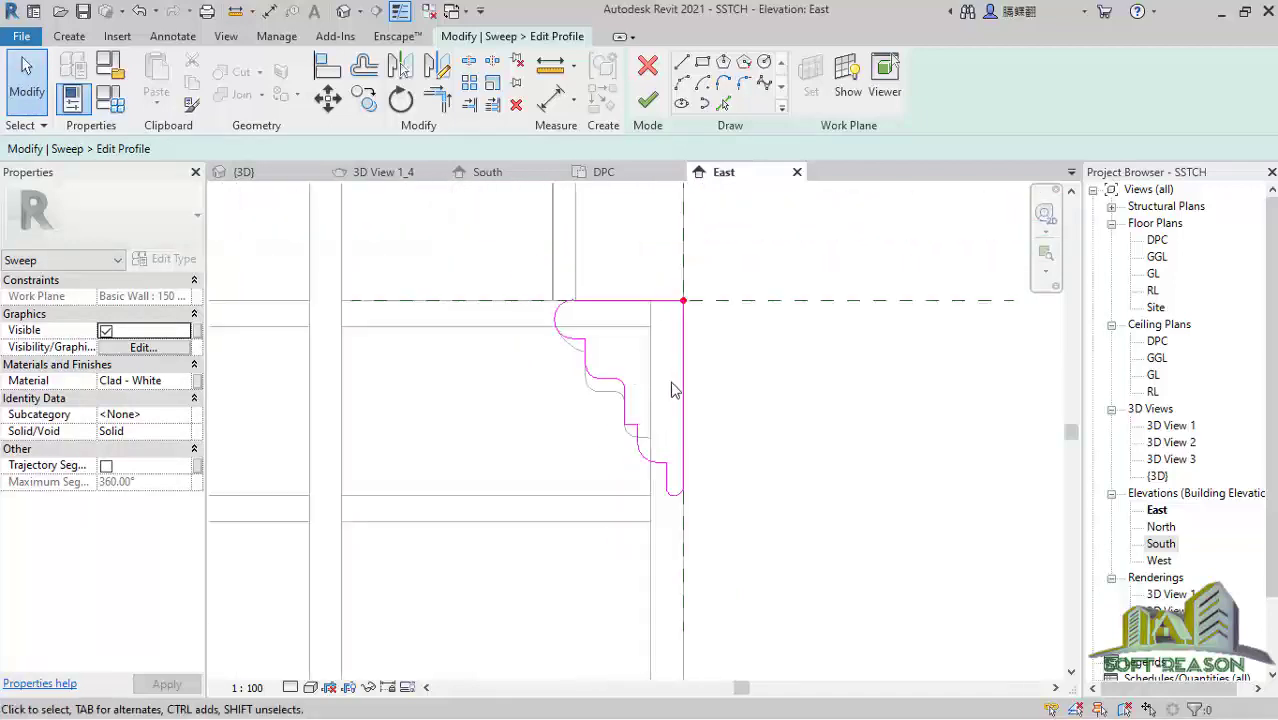
left_click(648, 102)
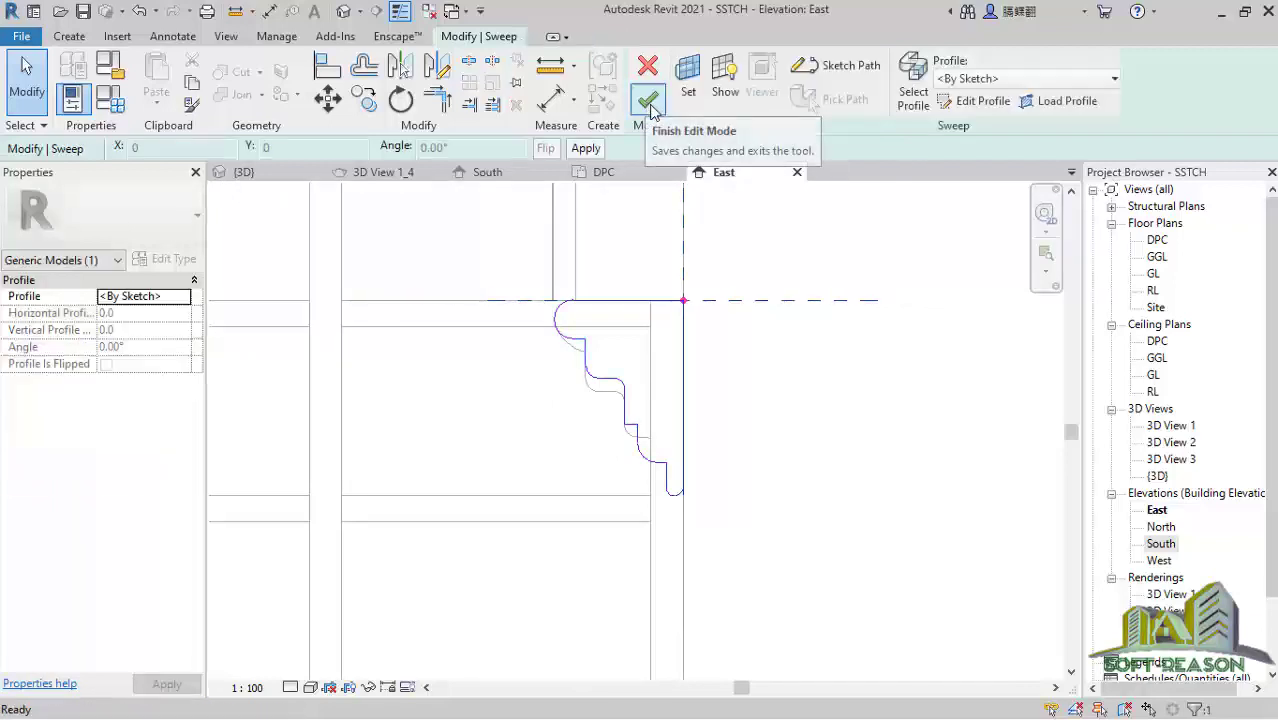
left_click(650, 104)
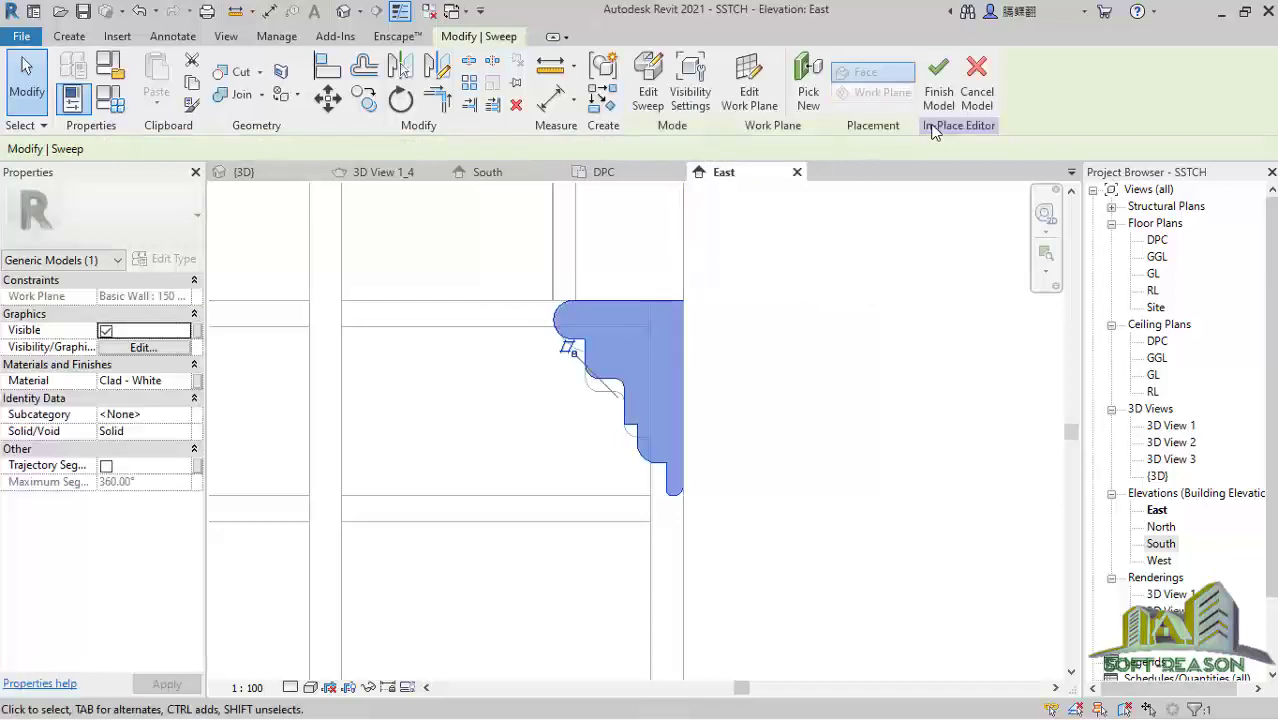
left_click(942, 92)
Step: Examine the swept sill in the East elevation and around the front window in the default 3D view
scroll(595, 358, "down", 2)
scroll(612, 420, "down", 3)
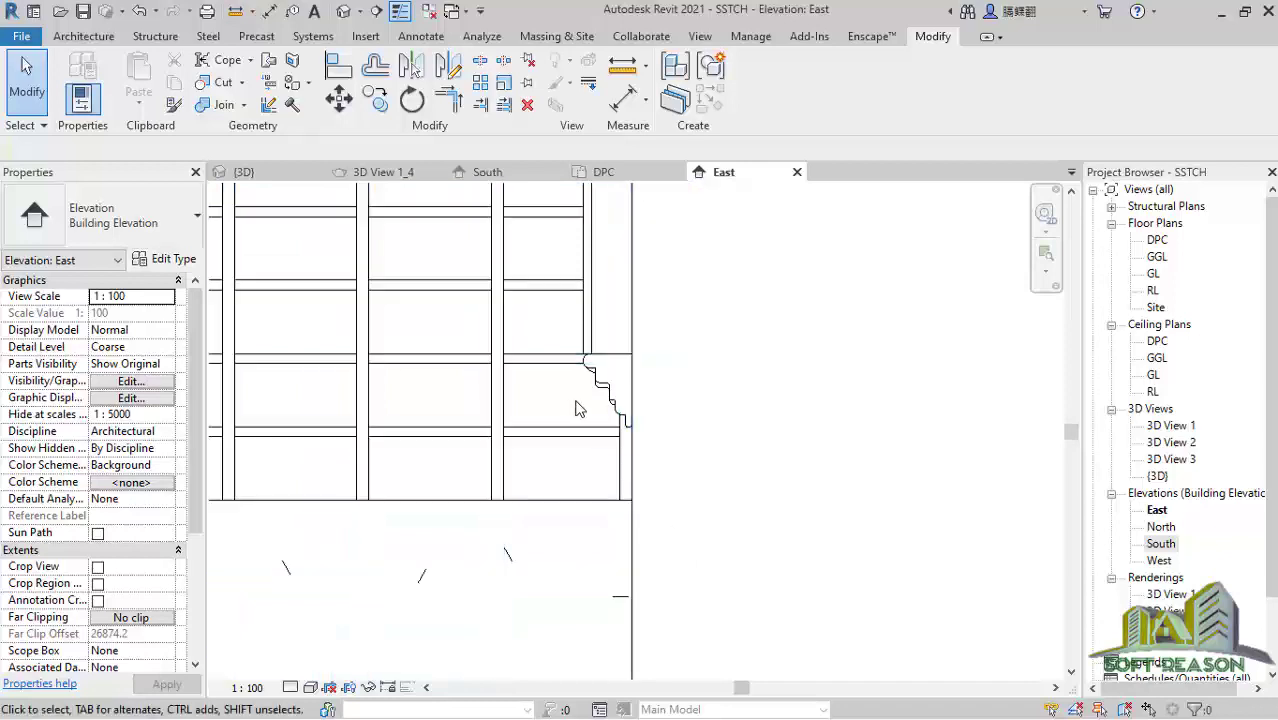
scroll(598, 382, "up", 3)
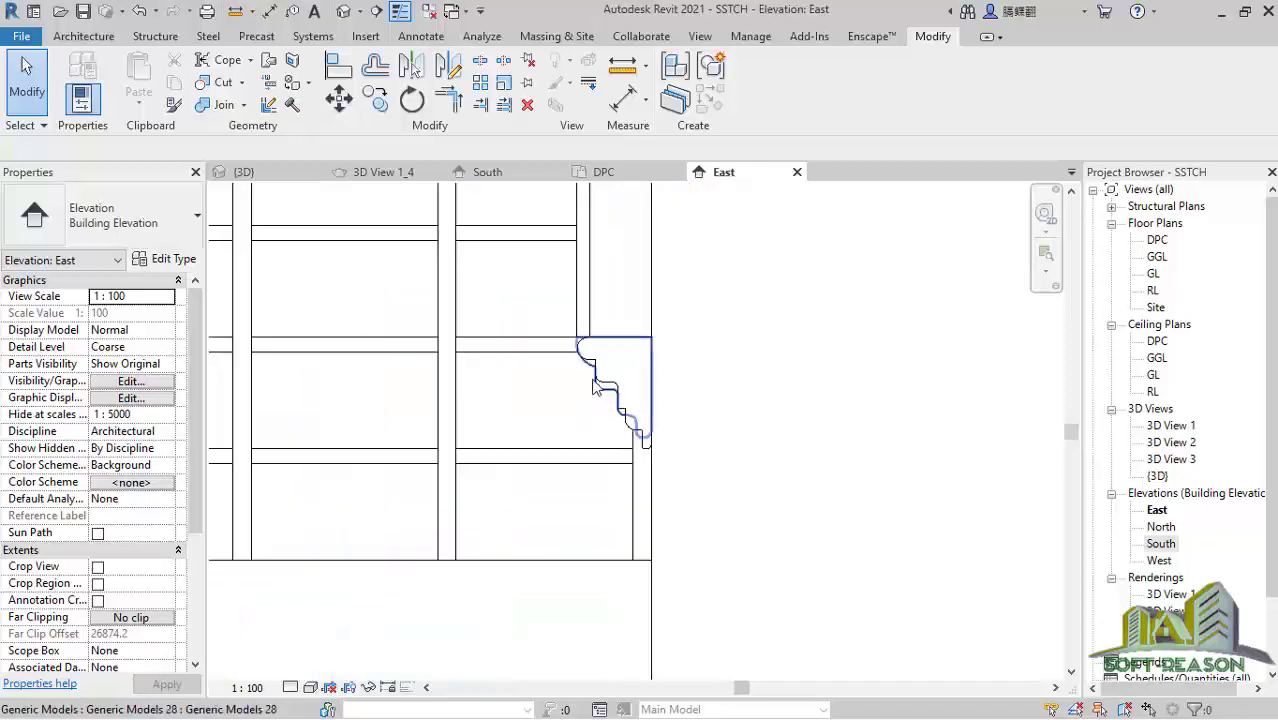
left_click(245, 173)
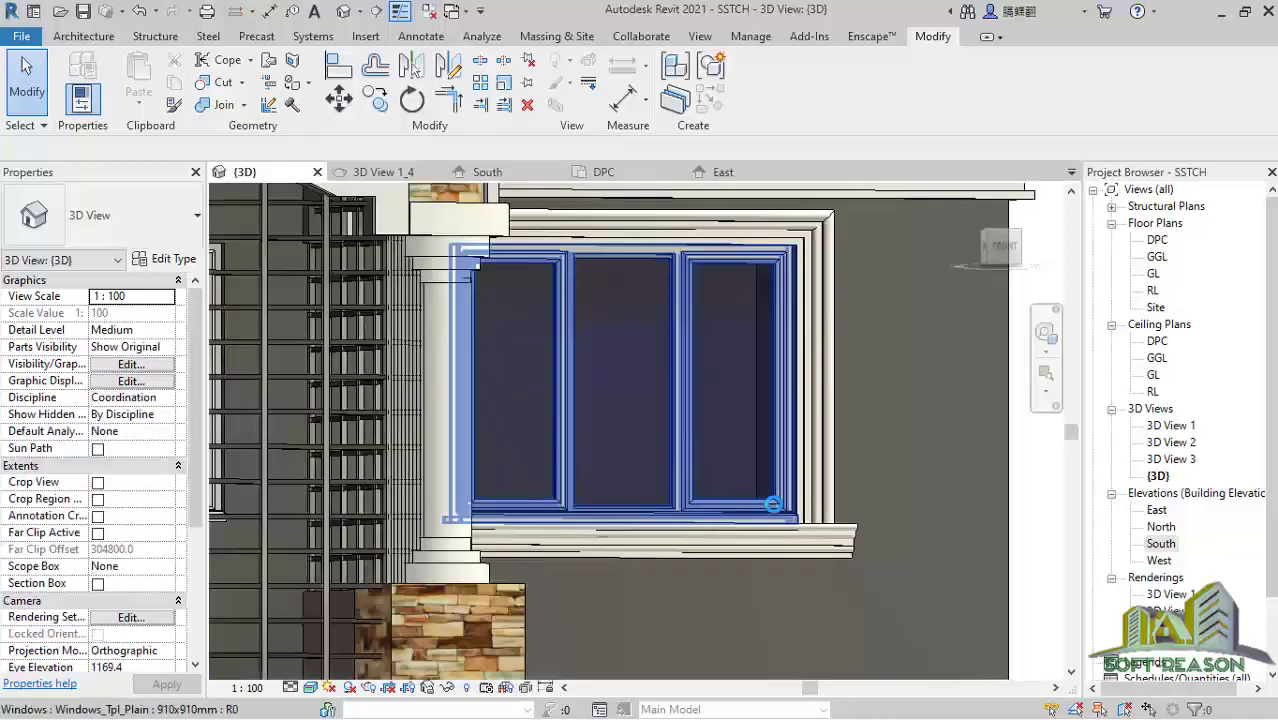
middle_click_drag(886, 530, 949, 391, "shift")
scroll(750, 505, "up", 2)
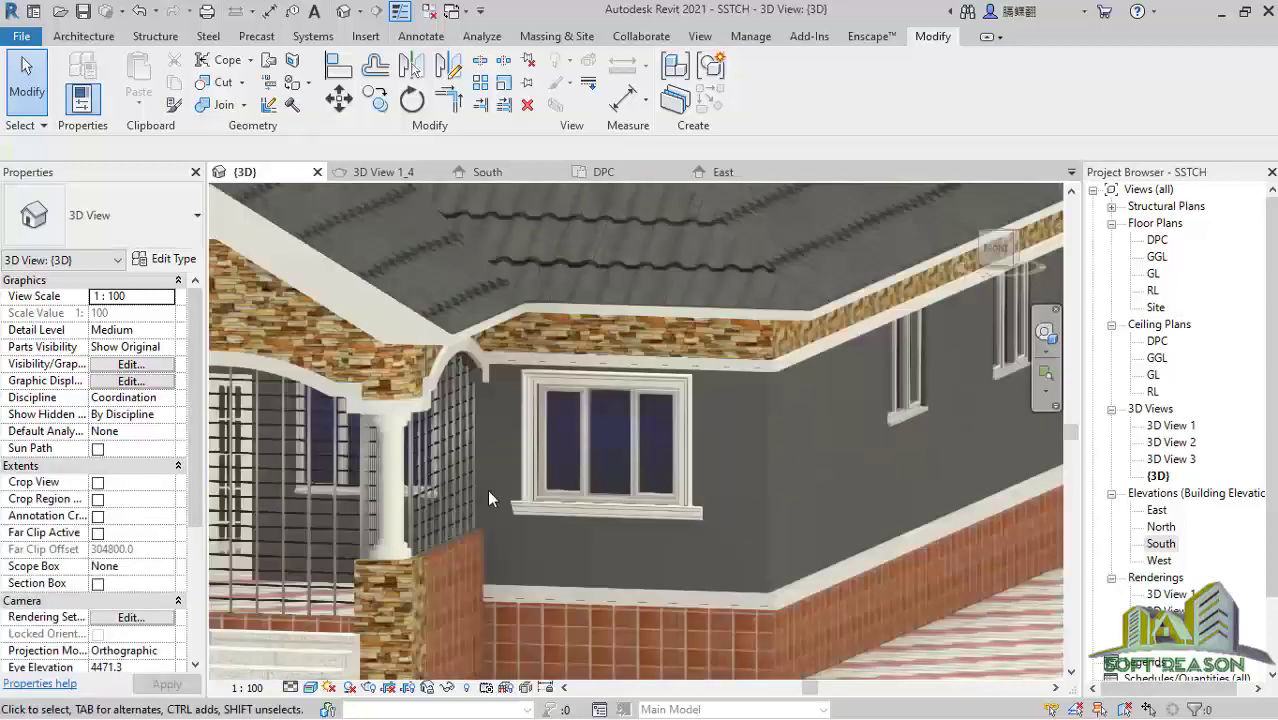
scroll(628, 439, "up", 3)
scroll(775, 350, "up", 1)
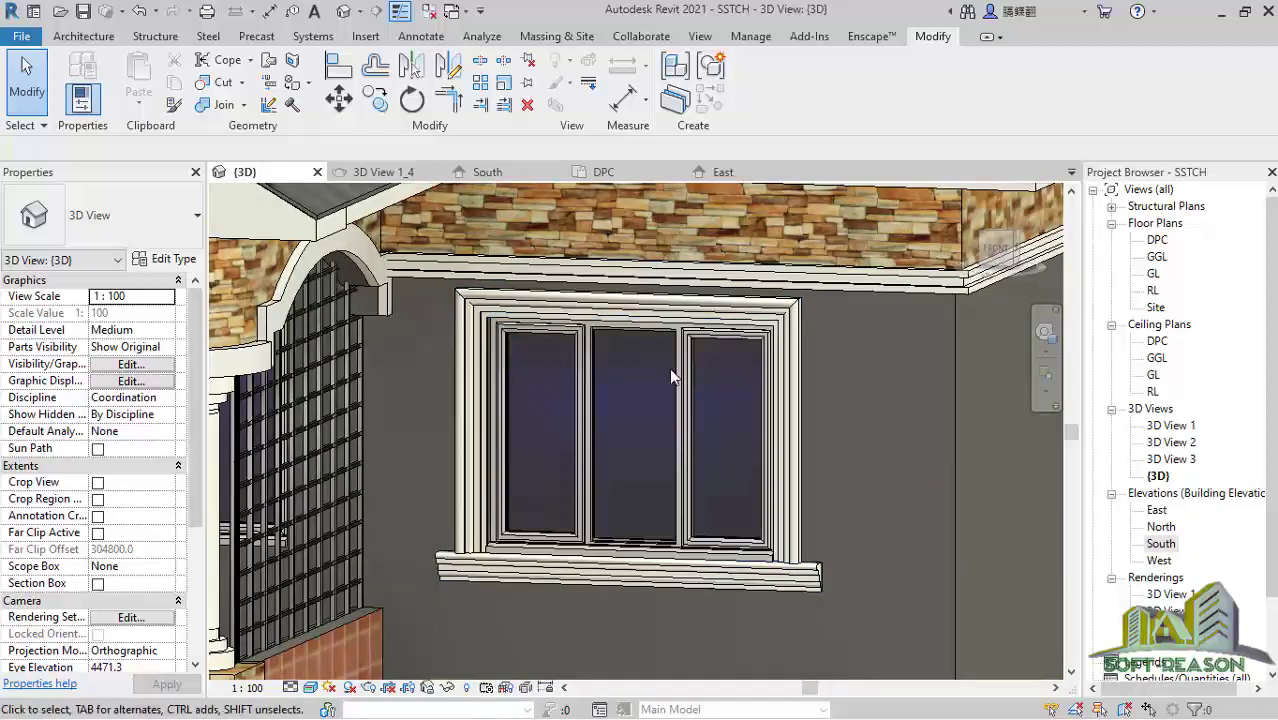
middle_click_drag(695, 391, 655, 376, "shift")
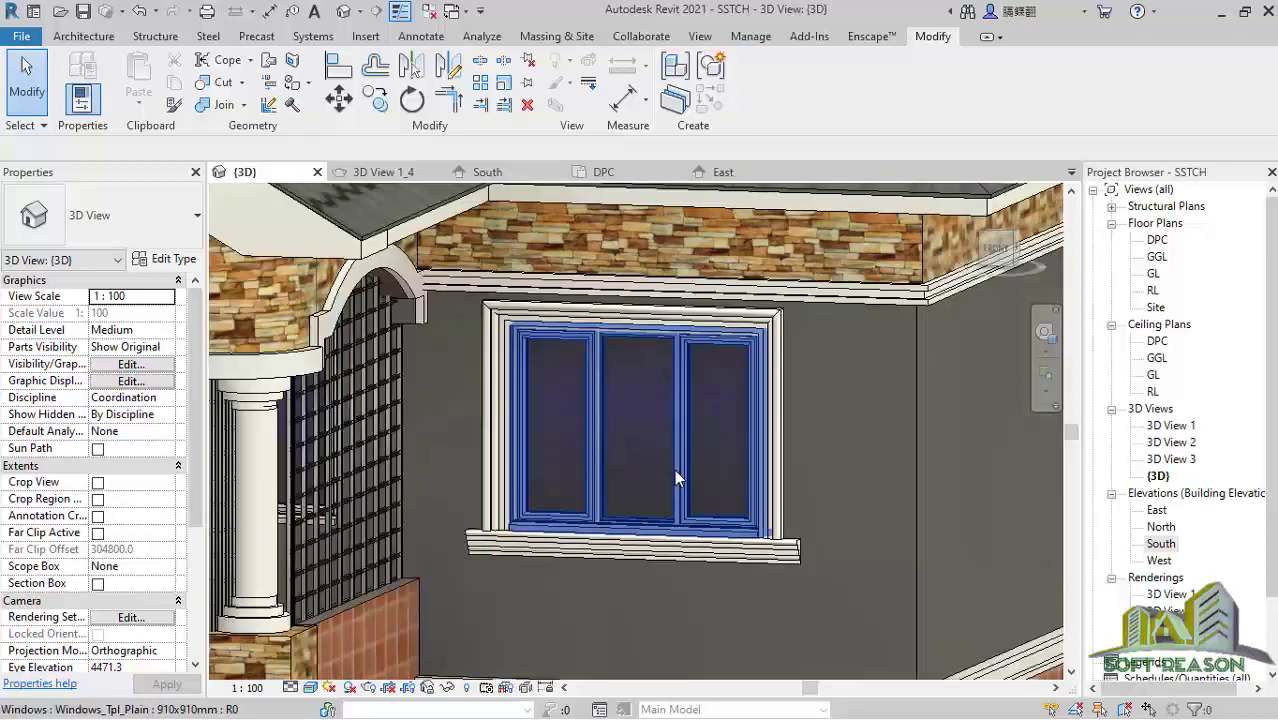